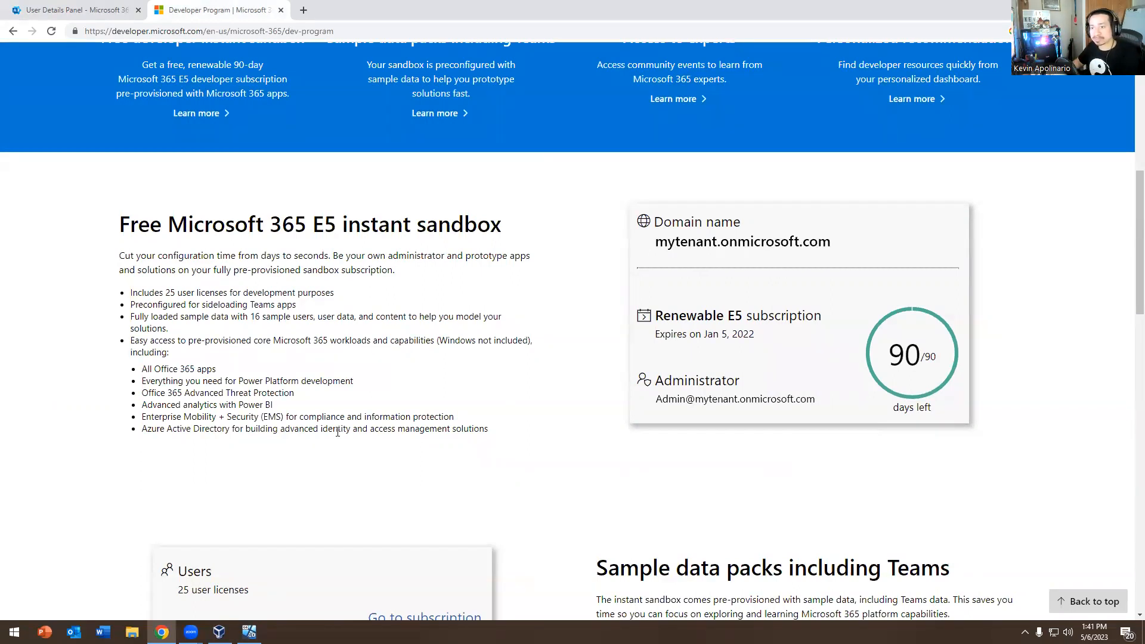
# Open the Developer Program's Join now link in a new tab, close that sign-in tab, and review the page
pyautogui.scroll(8, 337, 432)
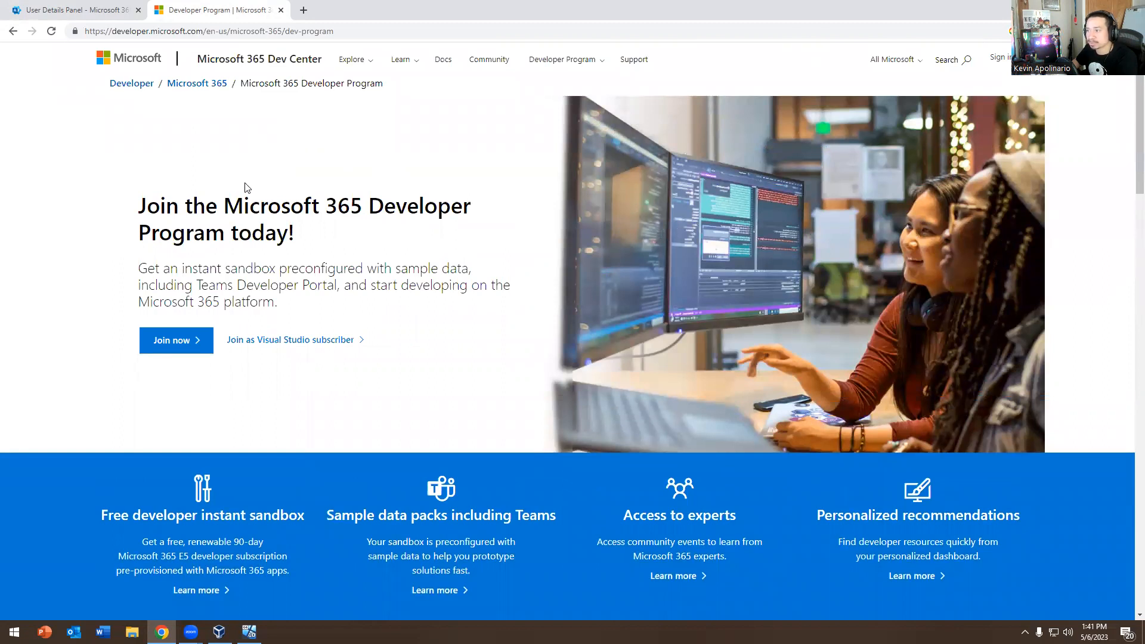
pyautogui.rightClick(172, 338)
pyautogui.click(192, 345)
pyautogui.click(343, 10)
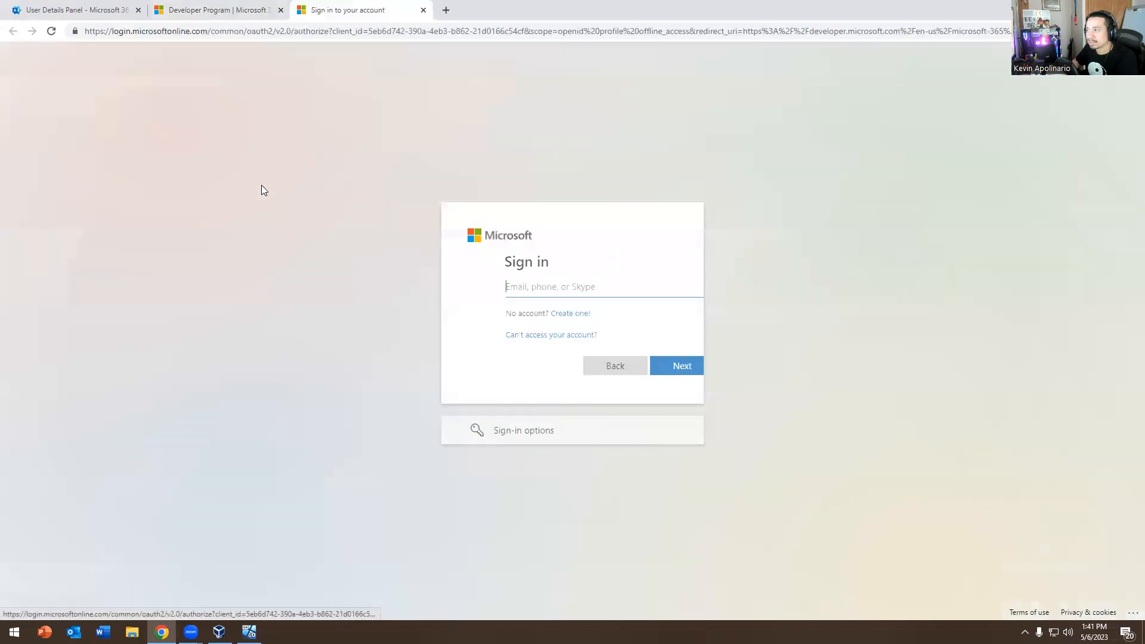
pyautogui.click(423, 10)
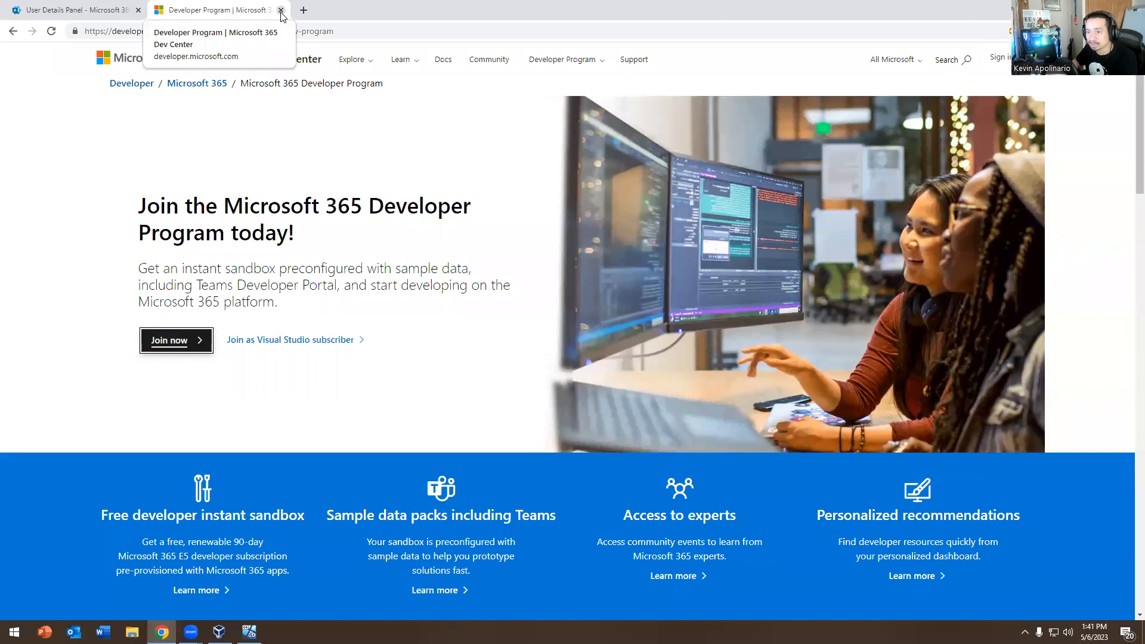
pyautogui.scroll(-6, 468, 374)
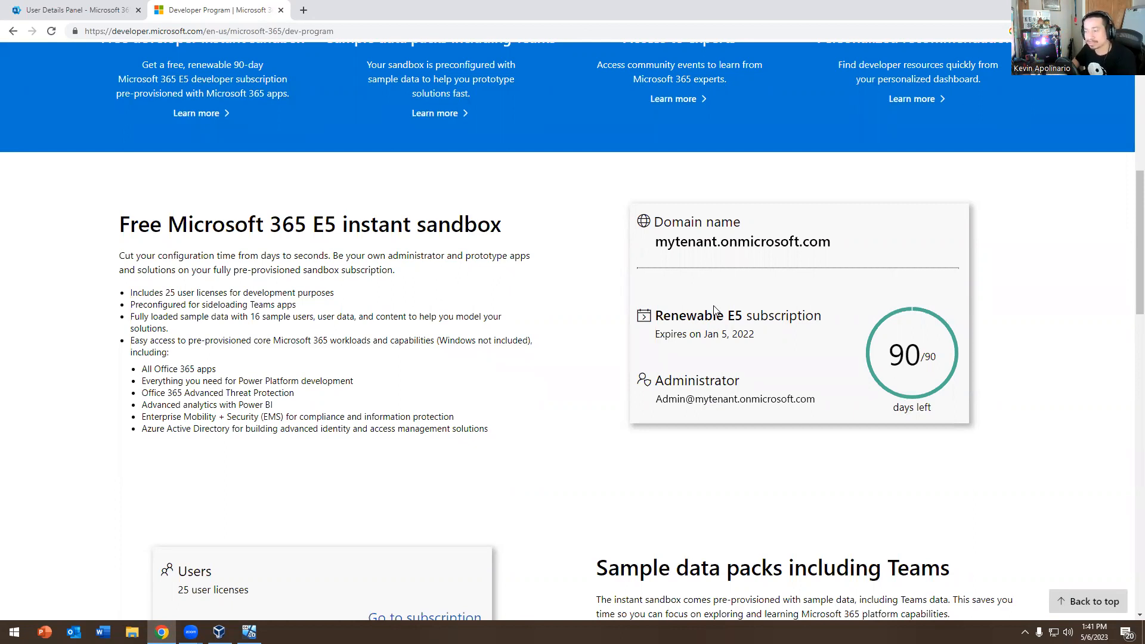
pyautogui.scroll(6, 714, 309)
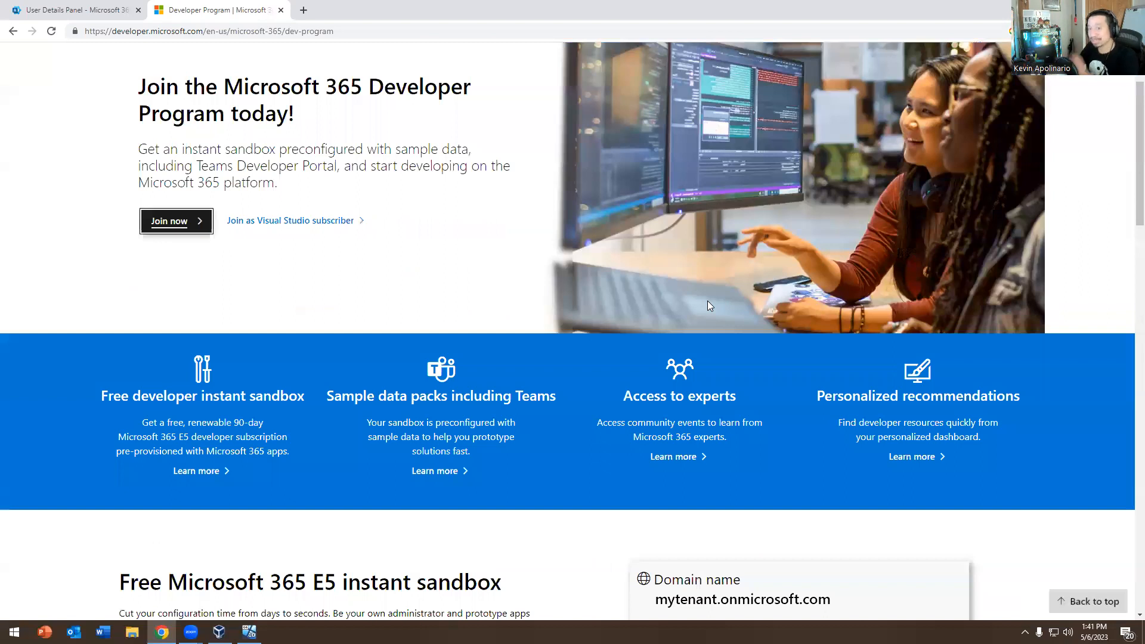
pyautogui.scroll(2, 709, 306)
# Close the user's details in Active users and go to the admin center home page
pyautogui.click(74, 10)
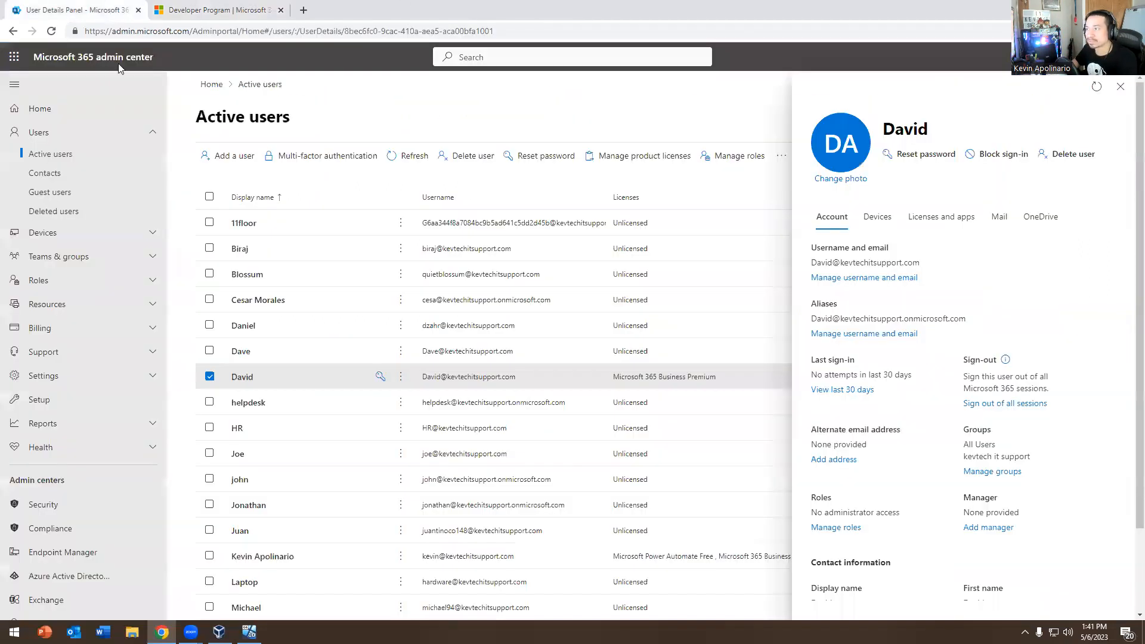
pyautogui.click(218, 388)
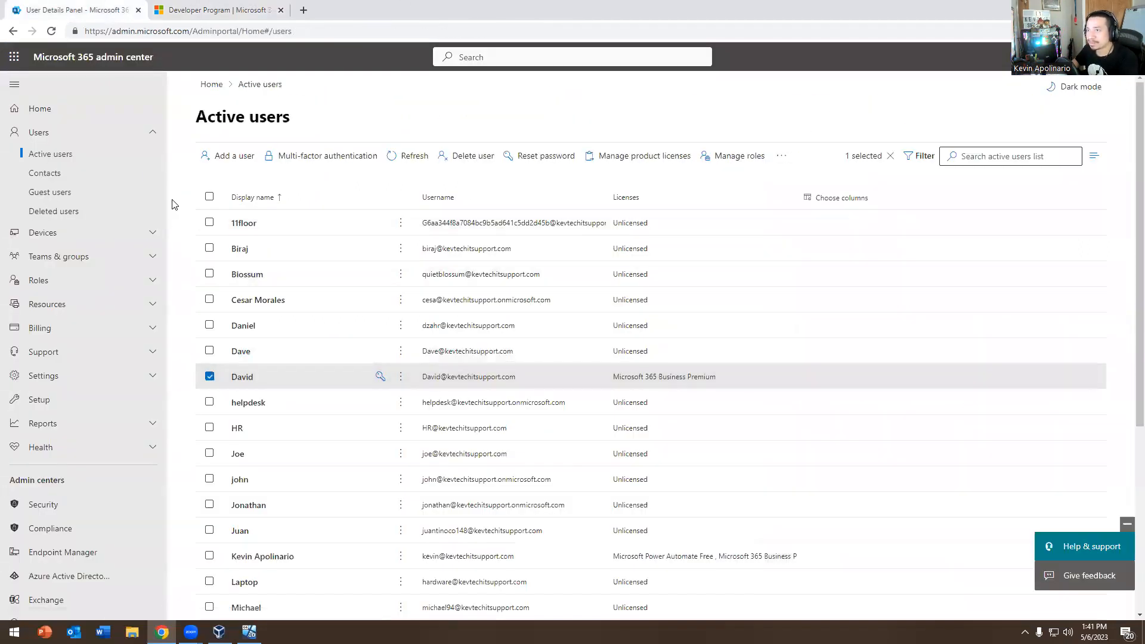
pyautogui.click(54, 58)
# Load office.com and pick Admin from the Microsoft 365 home rail
pyautogui.click(200, 31)
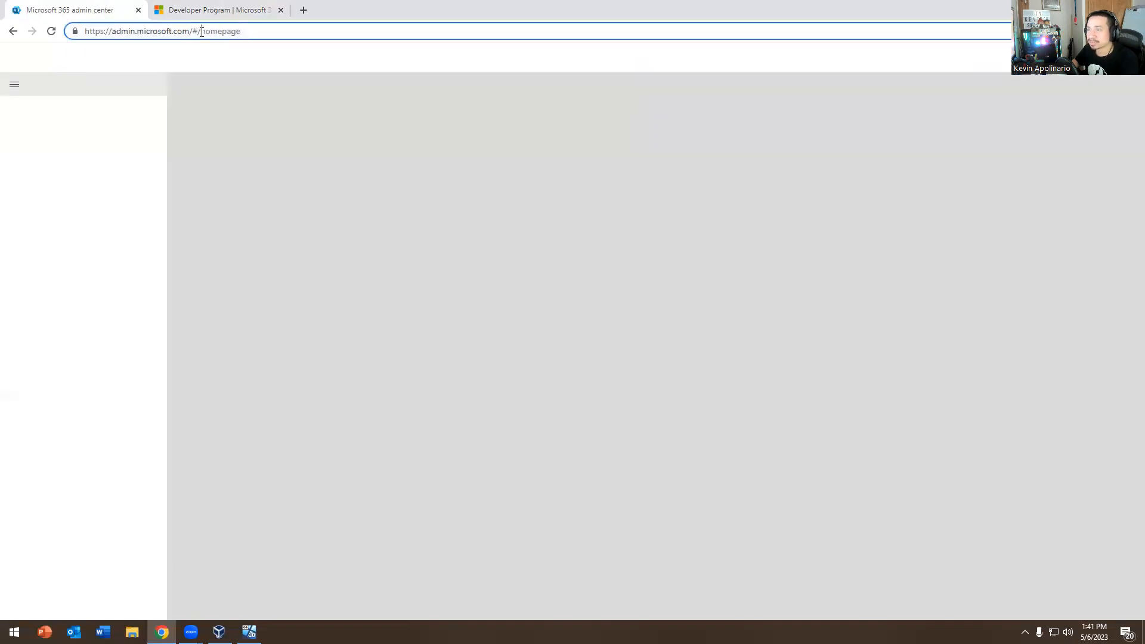
pyautogui.write('off')
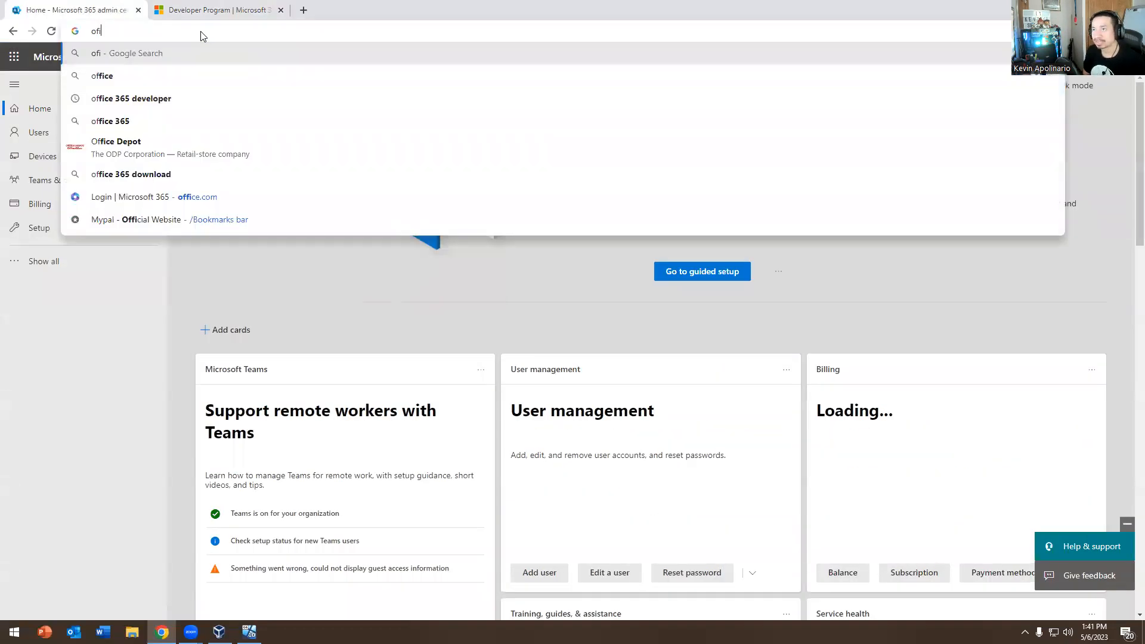
pyautogui.press('Return')
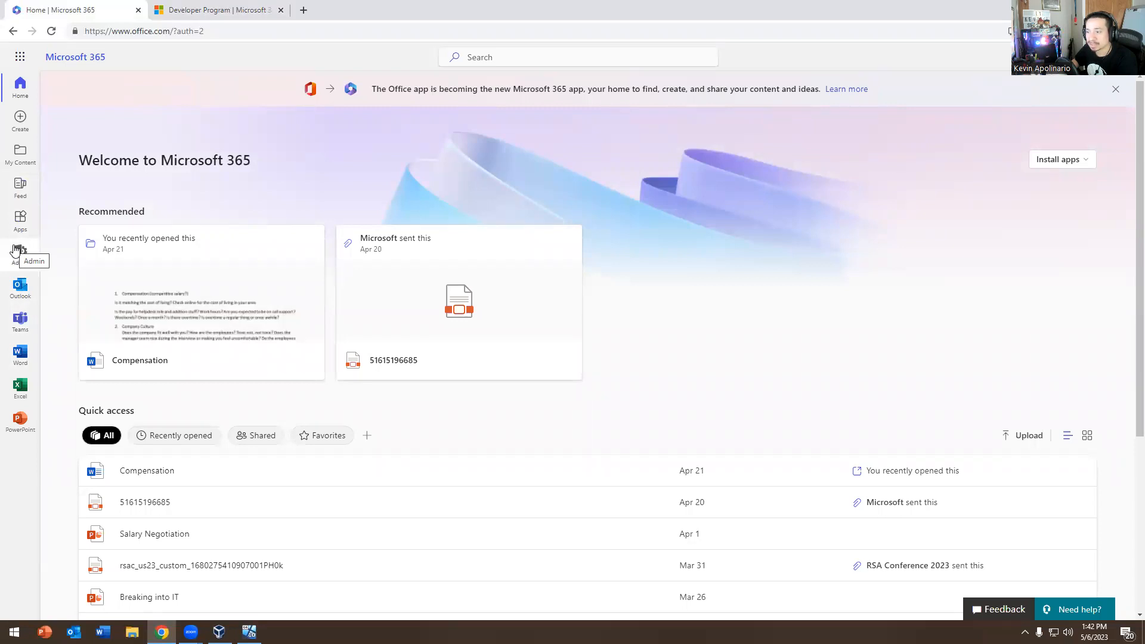
pyautogui.click(17, 251)
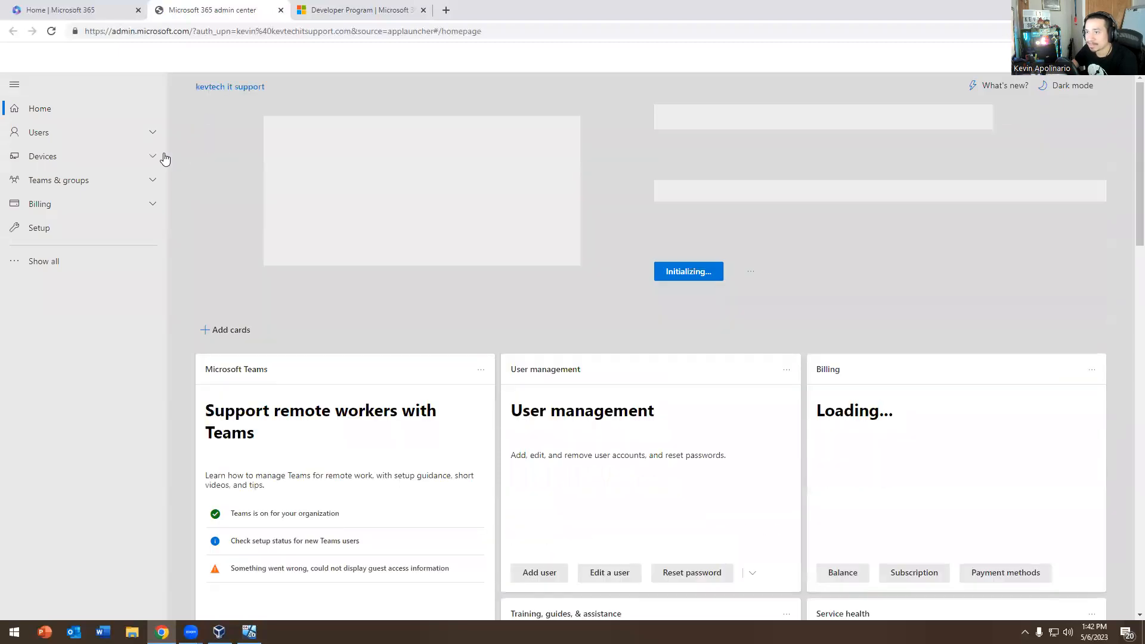
# Scroll through the admin center home cards and expand the Users navigation section
pyautogui.scroll(-2, 402, 375)
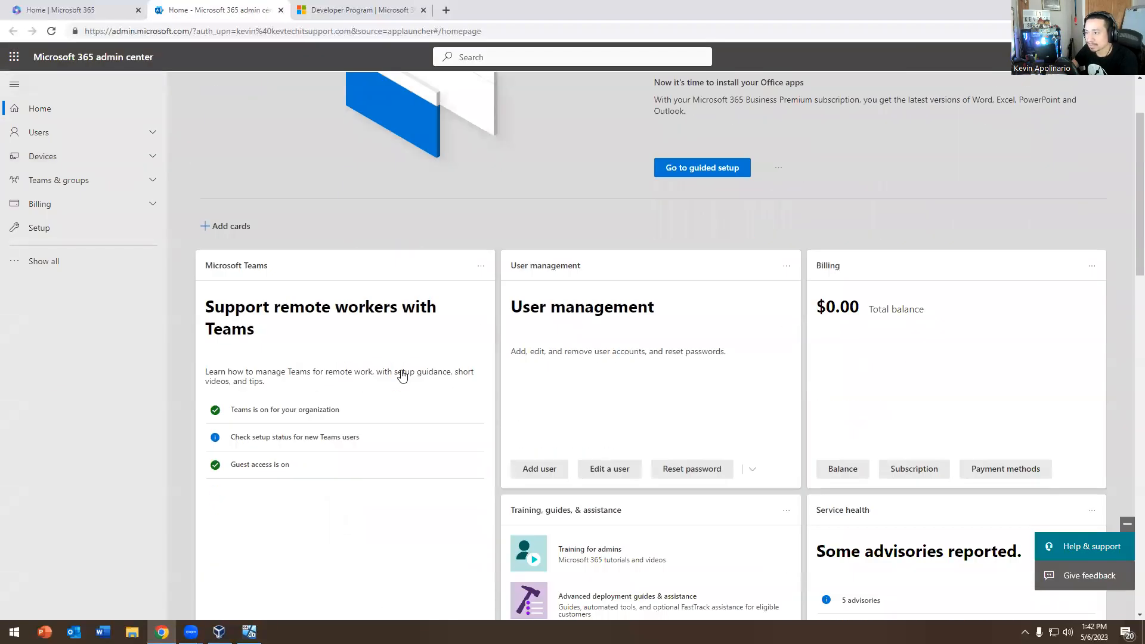
pyautogui.scroll(-2, 403, 376)
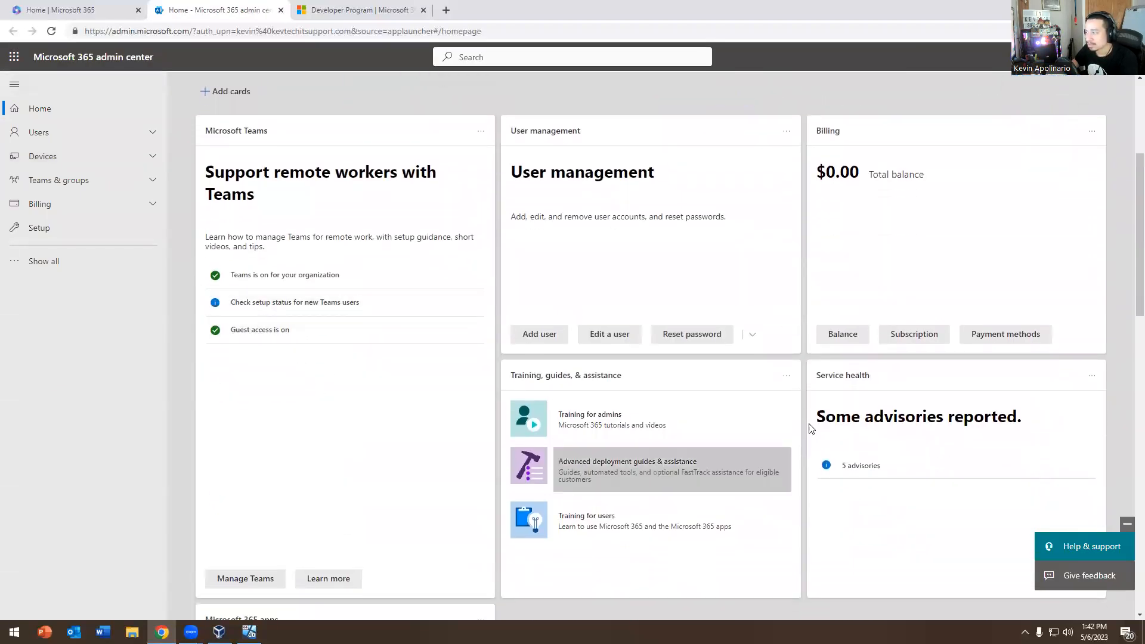
pyautogui.scroll(-4, 811, 429)
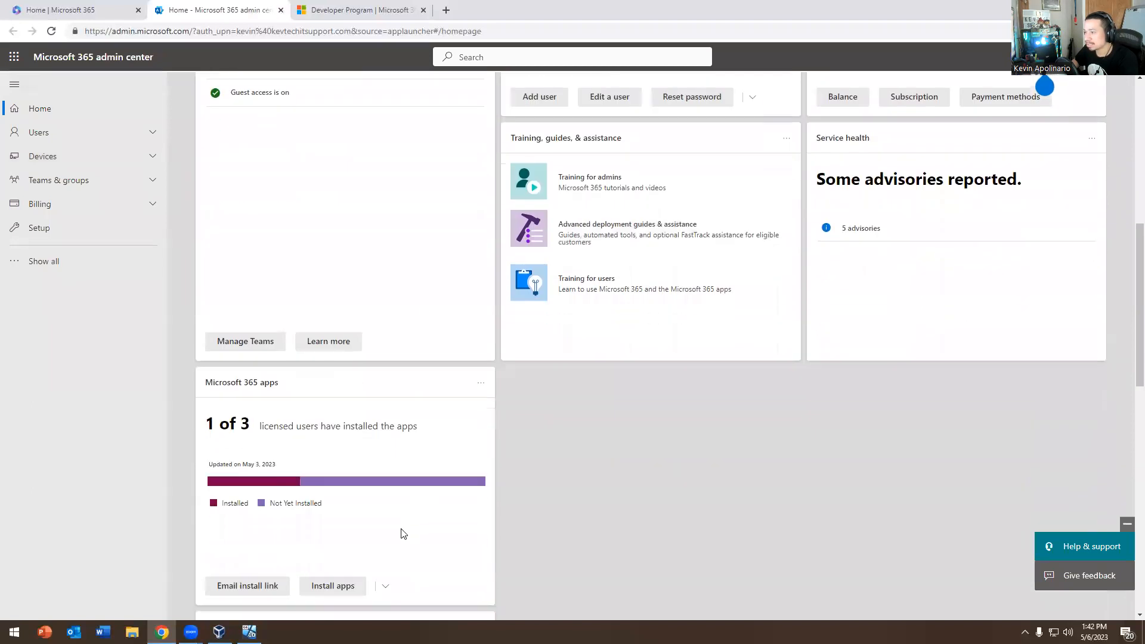
pyautogui.scroll(8, 404, 531)
pyautogui.scroll(-13, 427, 477)
pyautogui.scroll(4, 261, 517)
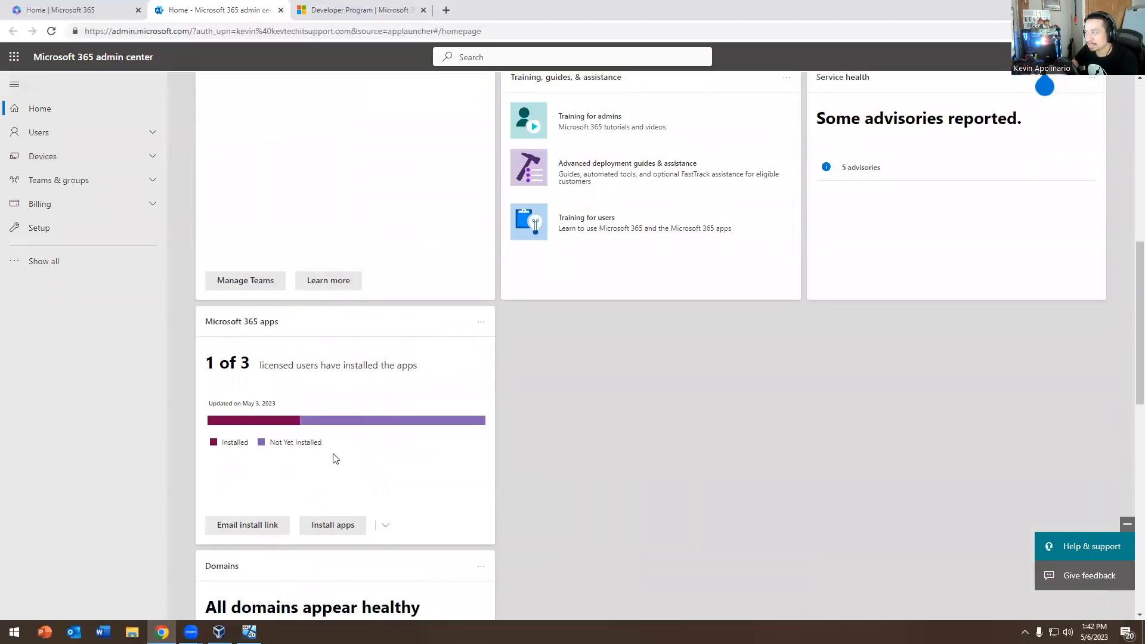
pyautogui.scroll(5, 335, 459)
pyautogui.scroll(-12, 456, 352)
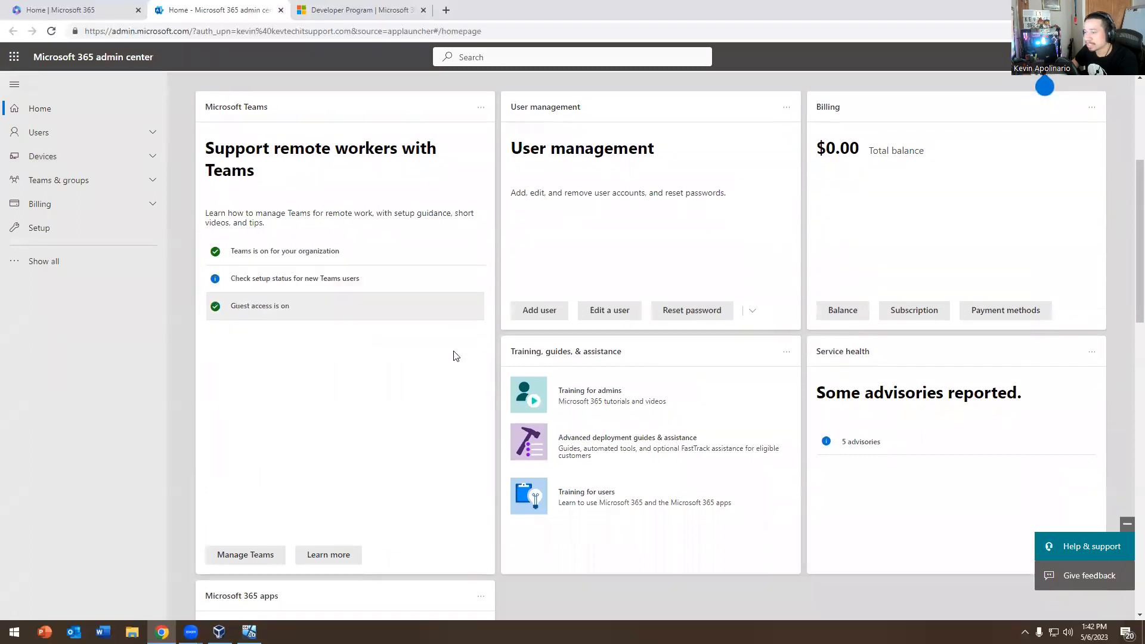
pyautogui.scroll(-3, 316, 503)
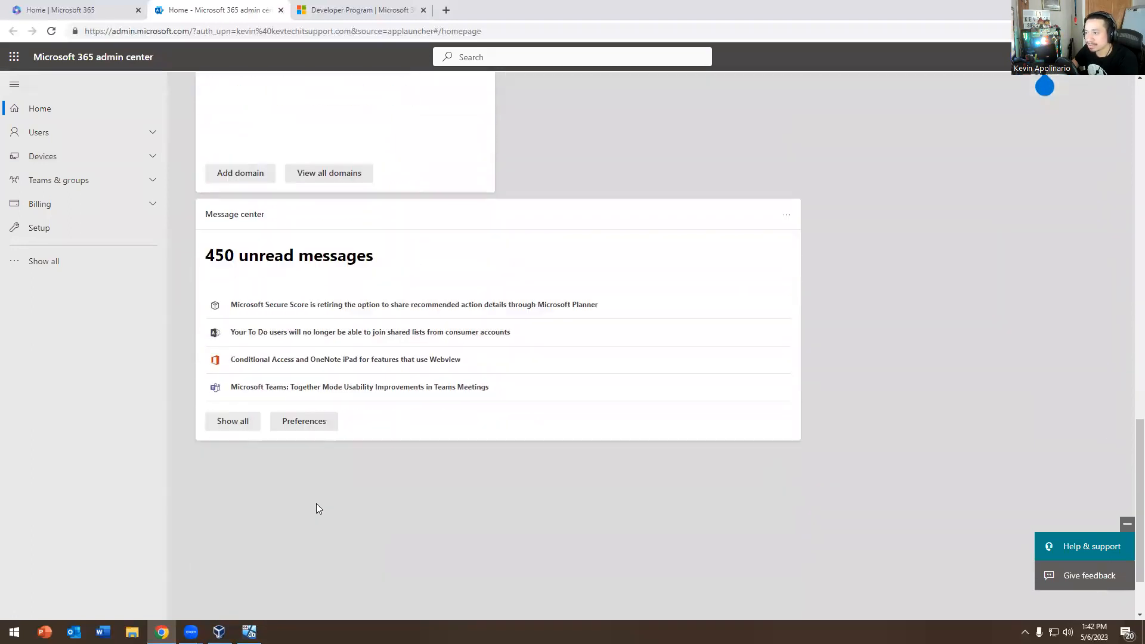
pyautogui.scroll(14, 249, 559)
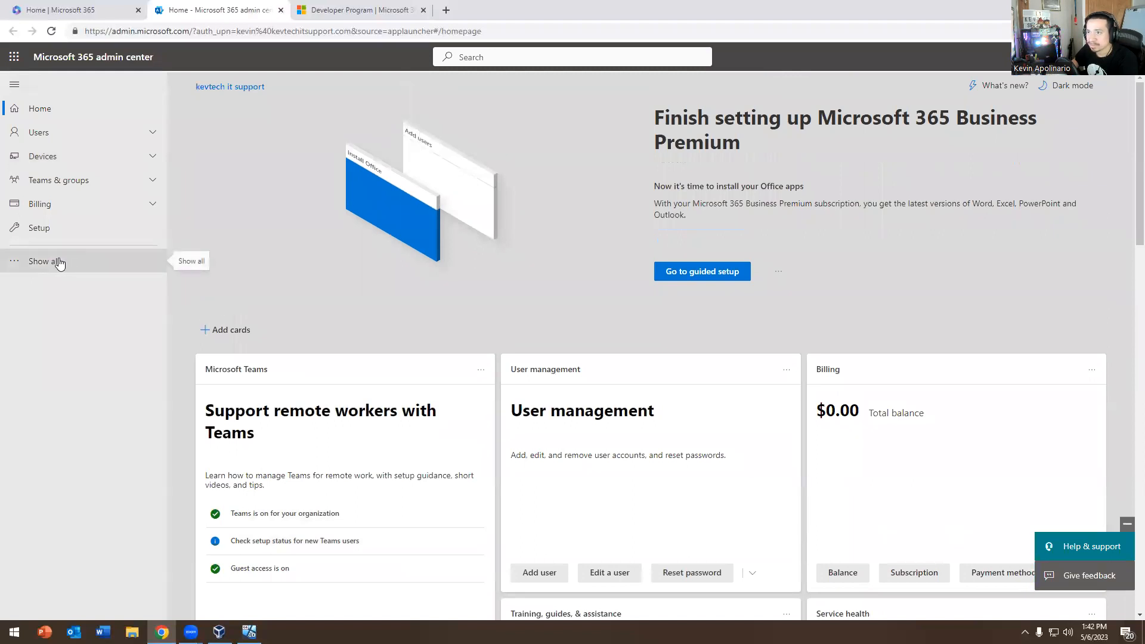
pyautogui.click(65, 133)
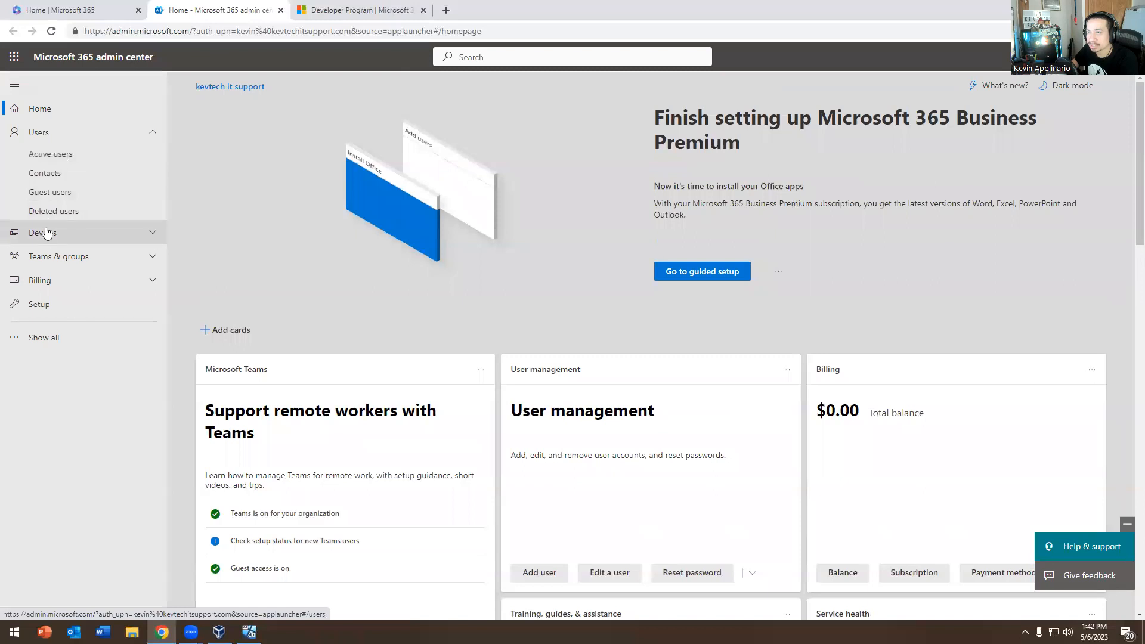
# Open Active devices and compare the app-managed and fully managed device lists
pyautogui.click(46, 232)
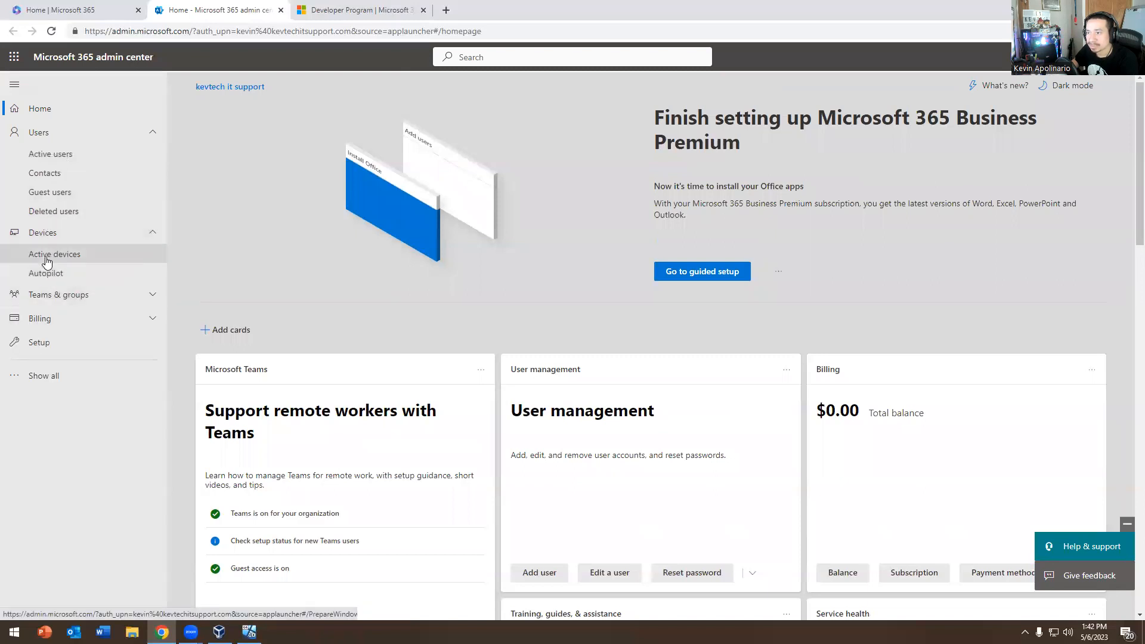
pyautogui.click(45, 256)
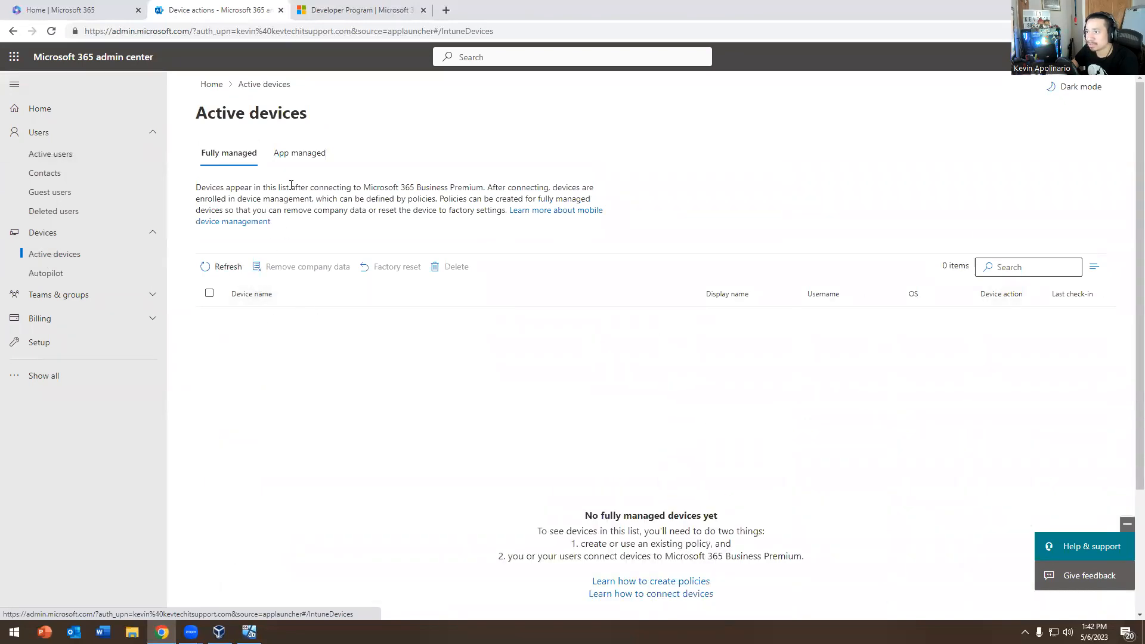
pyautogui.click(281, 158)
pyautogui.click(244, 160)
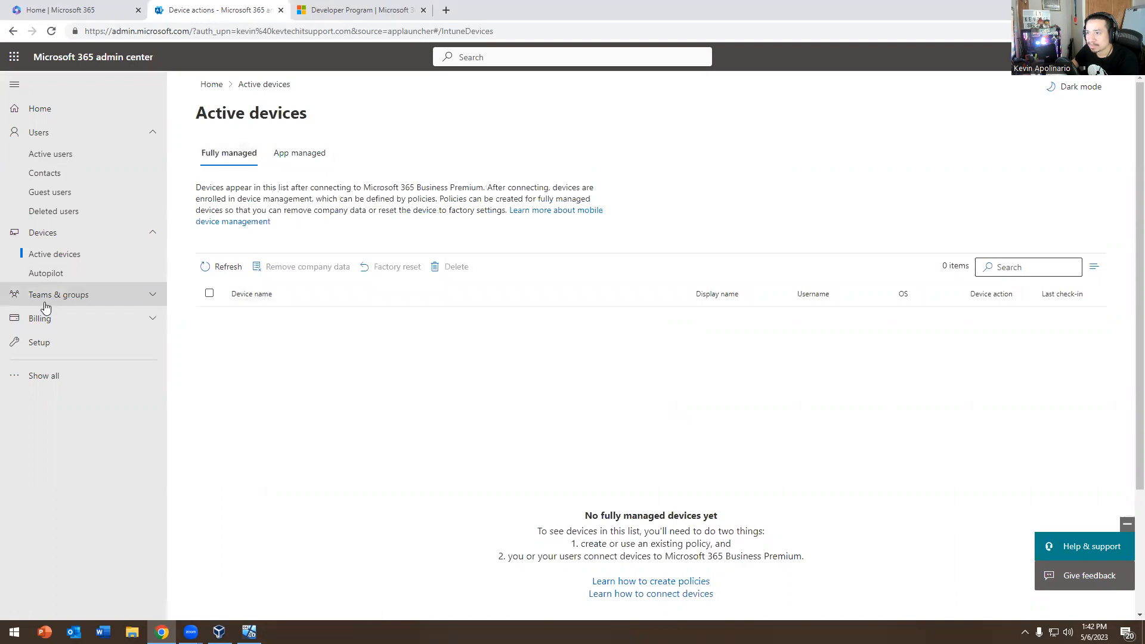
# Expand Teams & groups and Billing, then open the Active users list
pyautogui.click(42, 295)
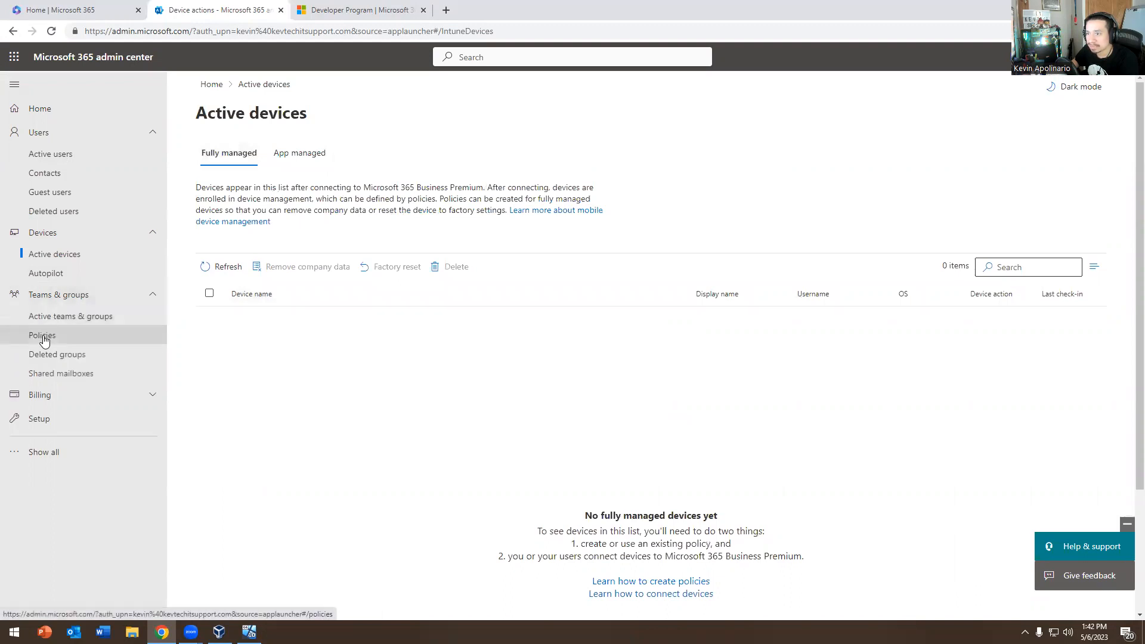
pyautogui.click(52, 401)
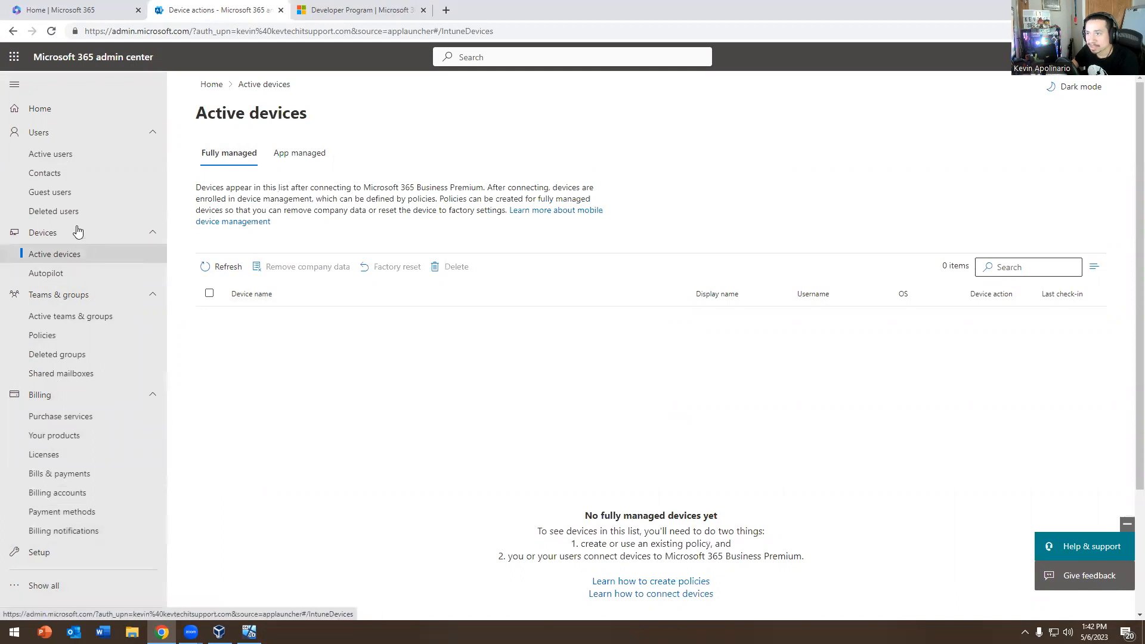
pyautogui.click(67, 154)
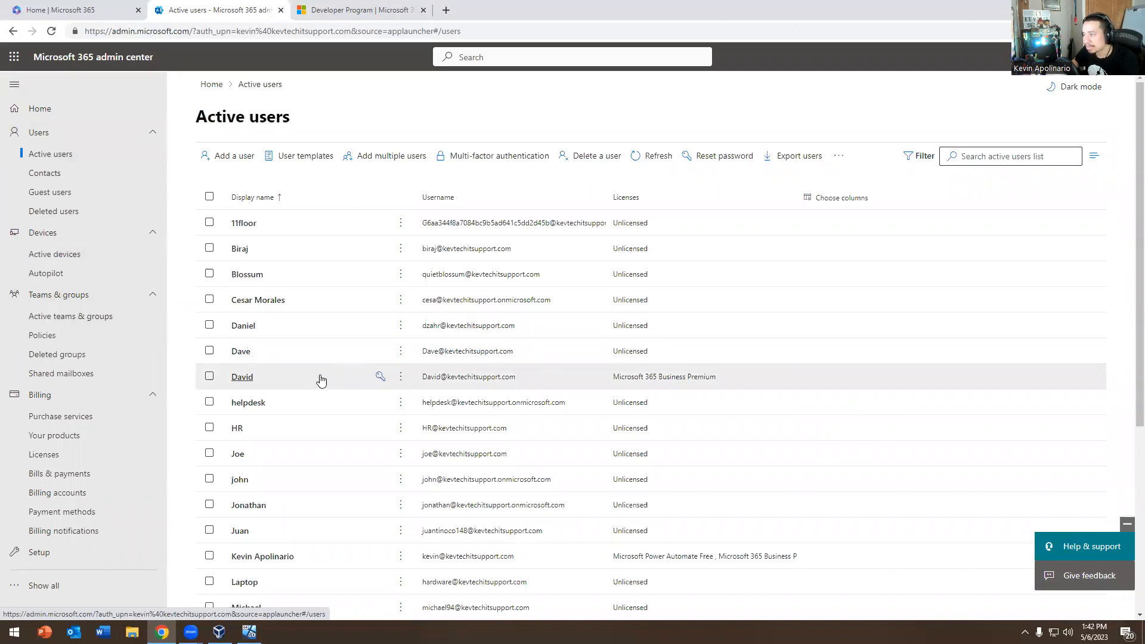
# Open the Business Premium user's details and enter a new password in Reset password
pyautogui.click(285, 378)
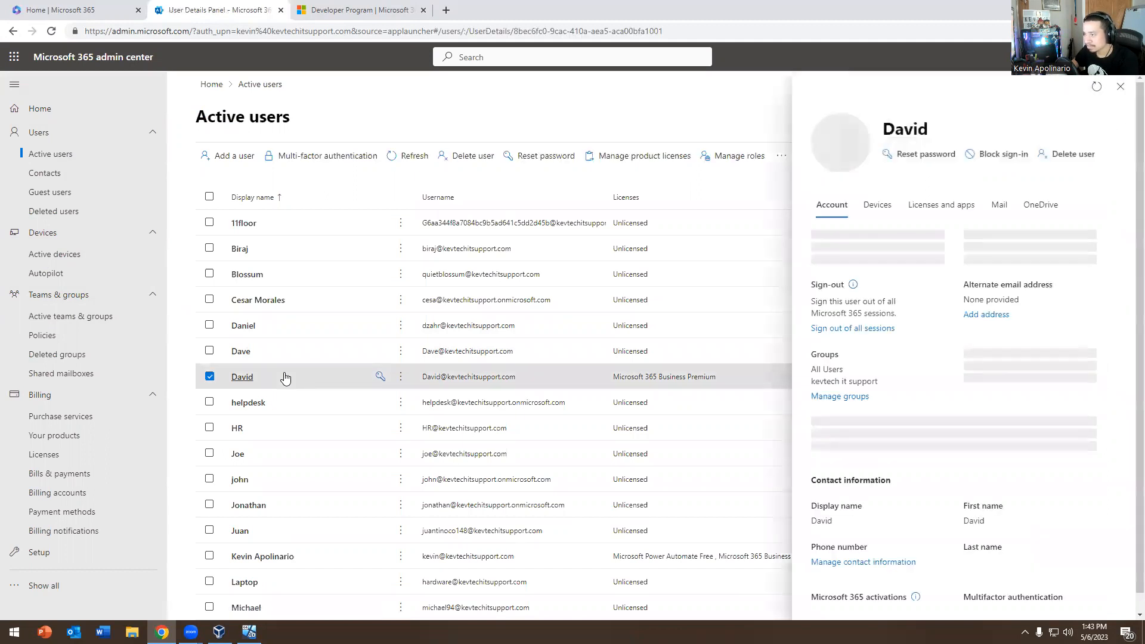
pyautogui.click(380, 378)
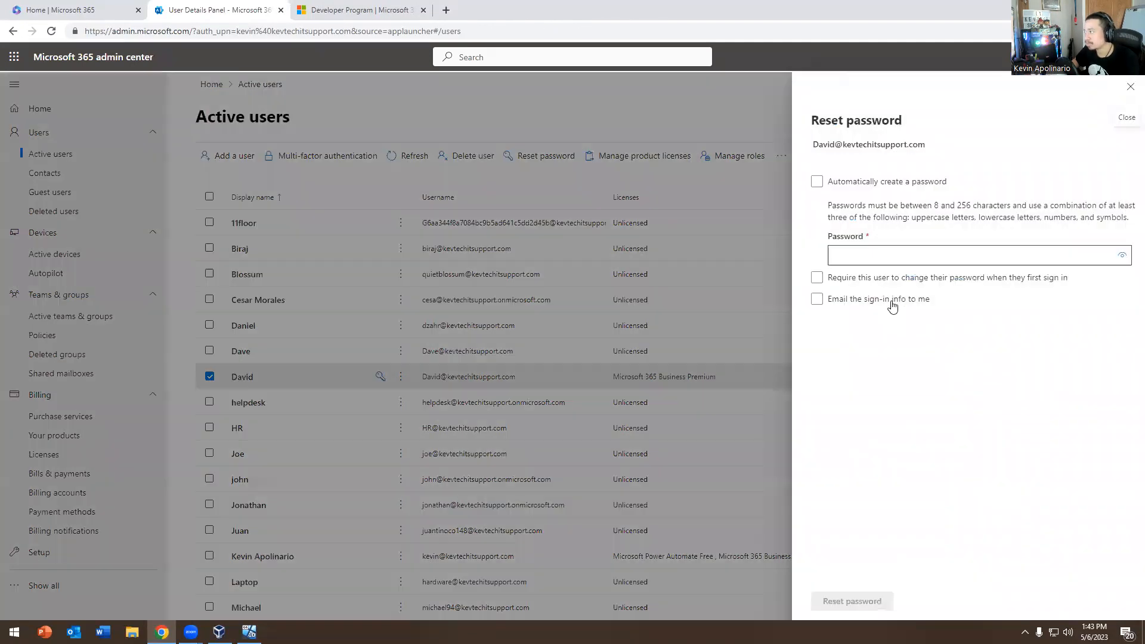
pyautogui.click(868, 255)
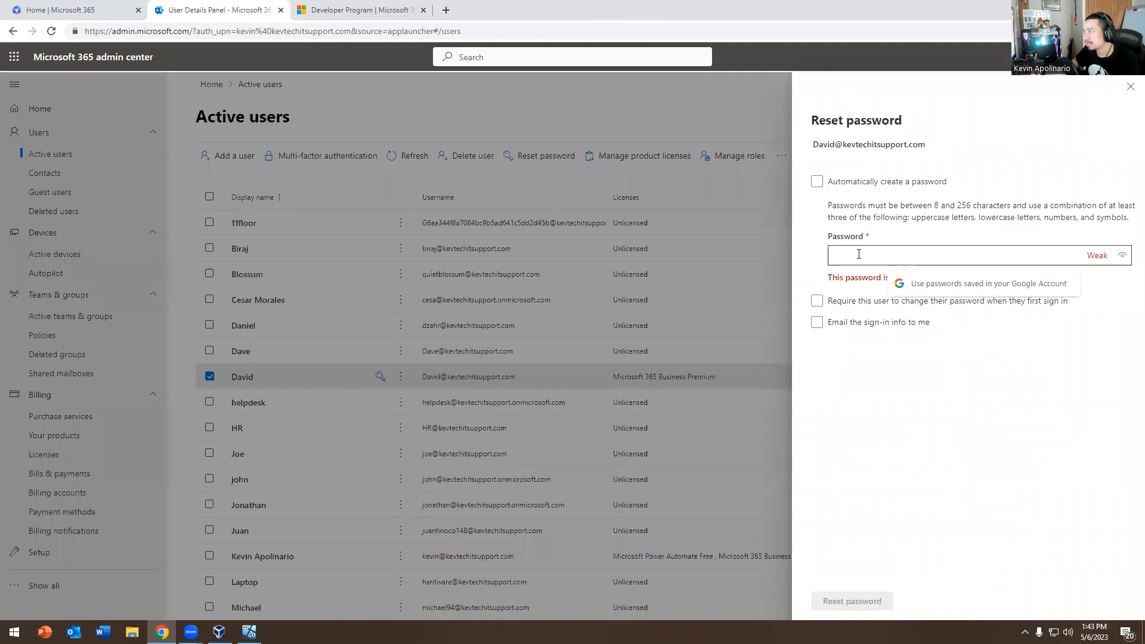
pyautogui.write('••••')
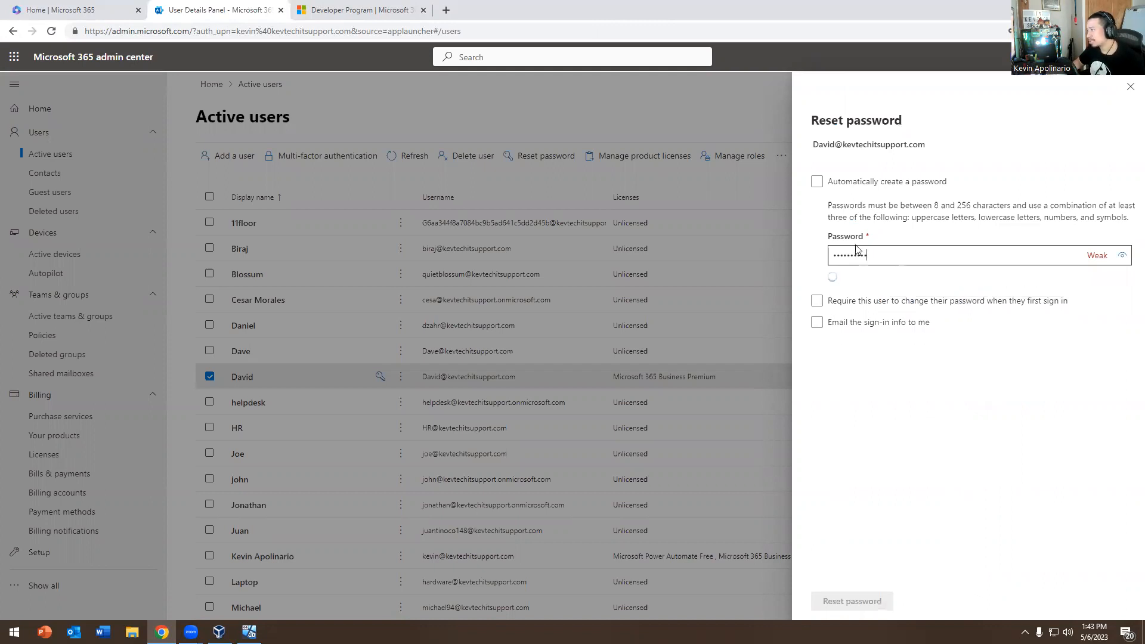
# Clear the rejected weak password from the reset Password field
pyautogui.moveTo(924, 254); pyautogui.dragTo(668, 259)
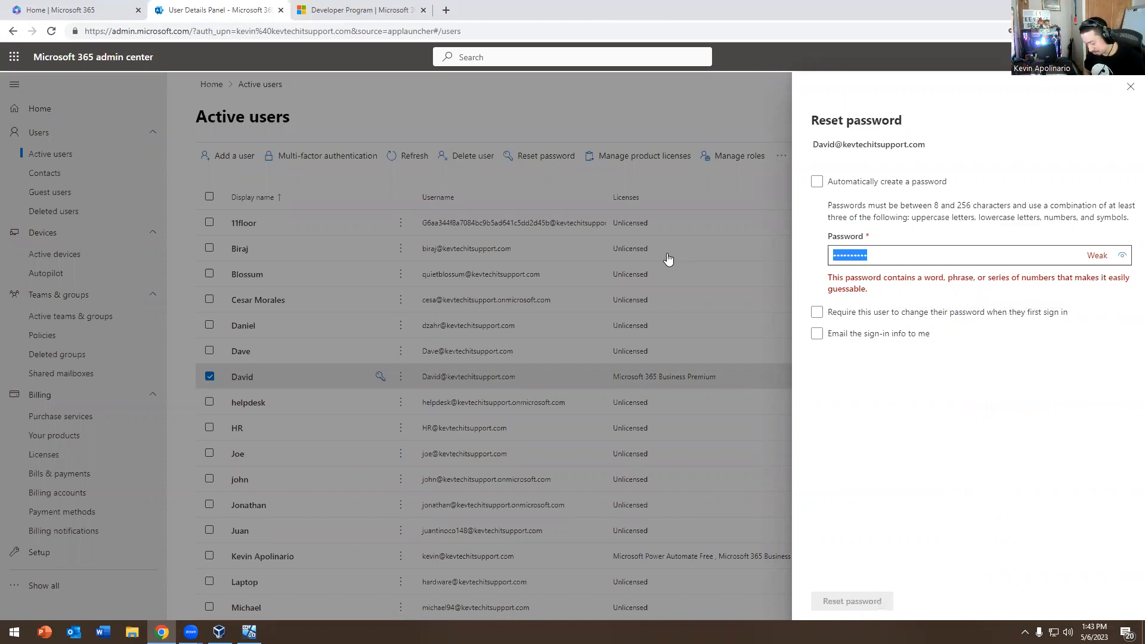
pyautogui.write('P')
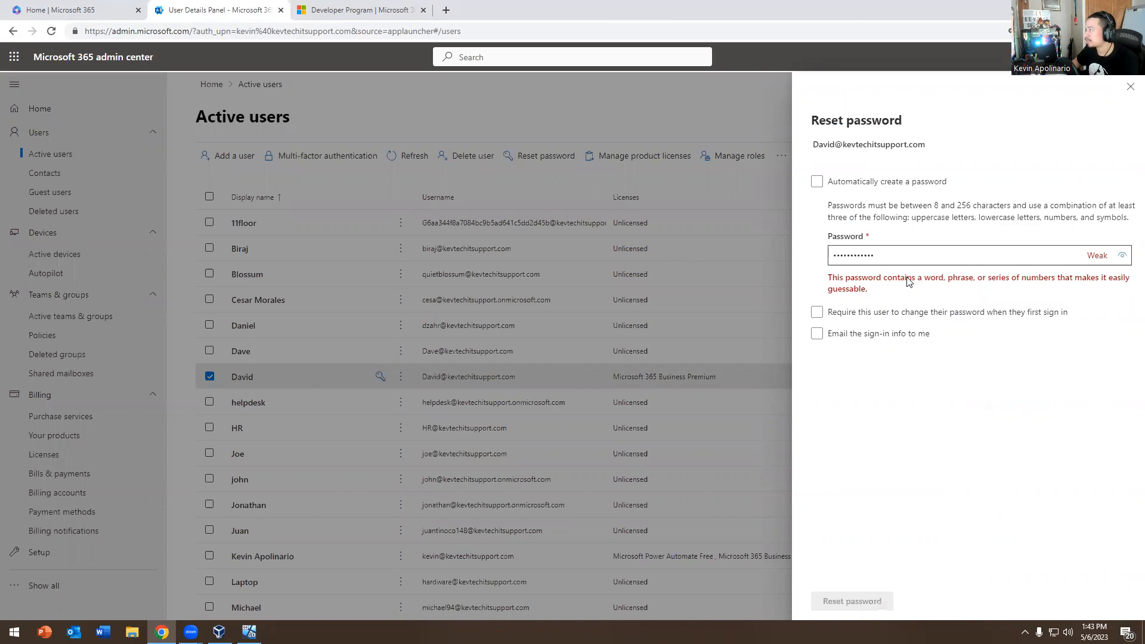
pyautogui.hotkey('ctrl', 'a')
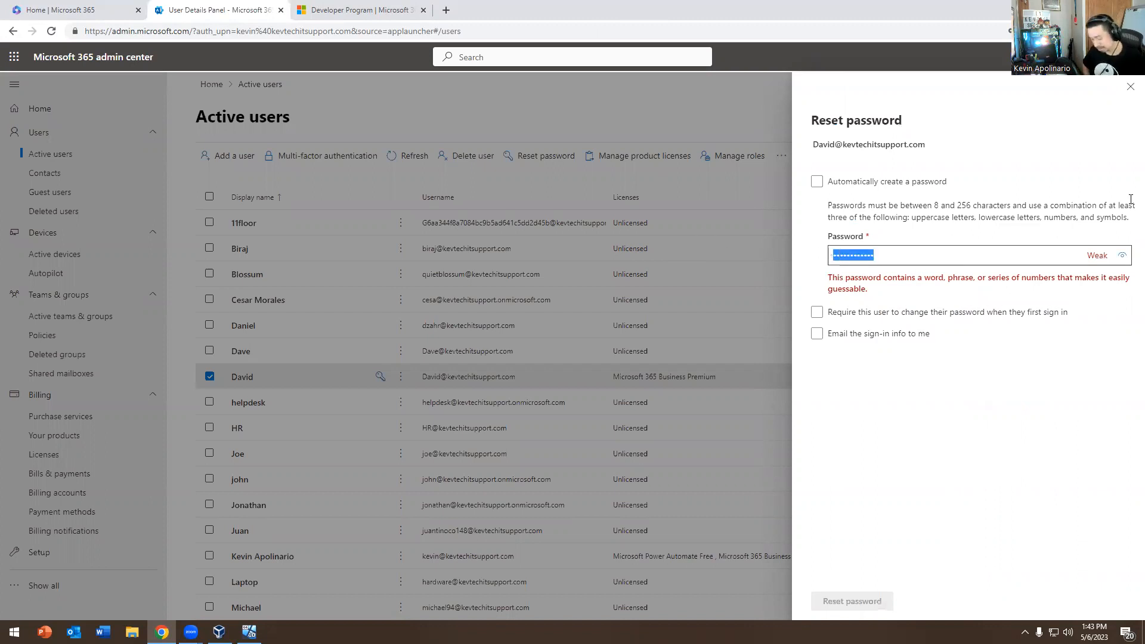
pyautogui.press('BackSpace')
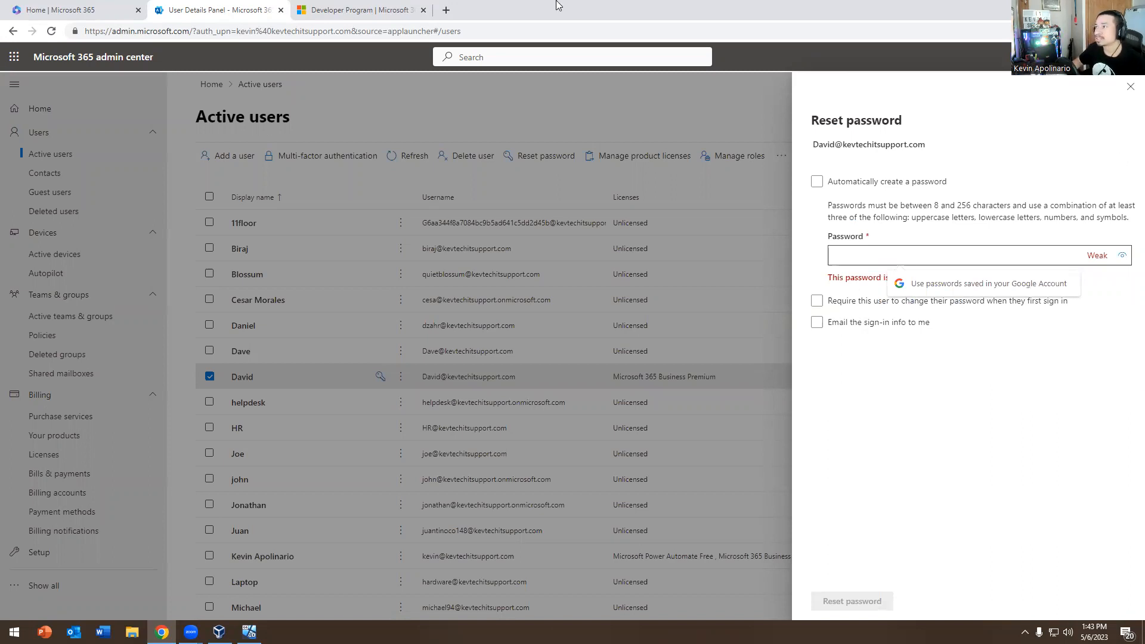
pyautogui.click(447, 10)
# Search Google for 'dinopass' and open the DinoPass password generator site
pyautogui.write('g')
pyautogui.press('Return')
pyautogui.write('dinopass')
pyautogui.press('Return')
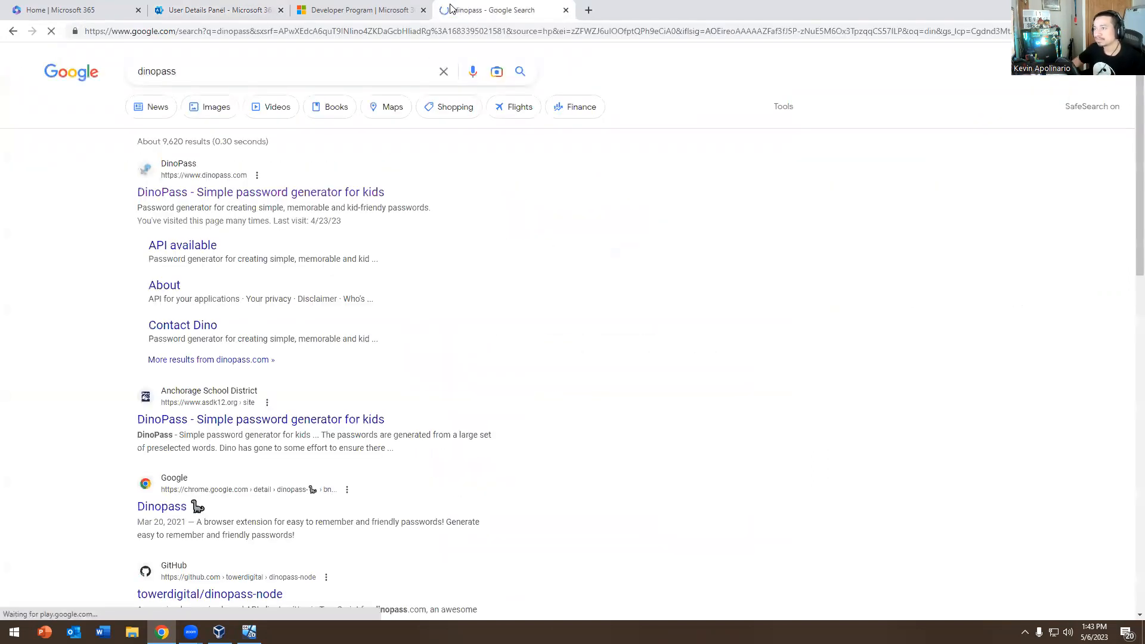
pyautogui.click(204, 190)
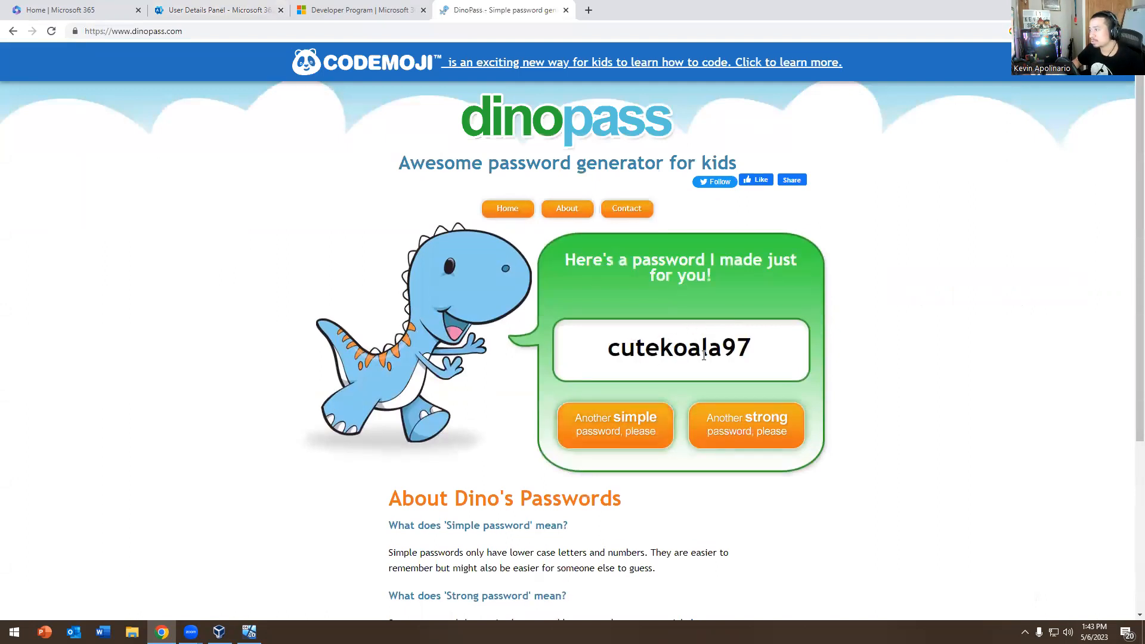
# Copy DinoPass's generated simple password into the admin center's reset Password field
pyautogui.doubleClick(680, 351)
pyautogui.rightClick(680, 351)
pyautogui.click(709, 385)
pyautogui.click(110, 6)
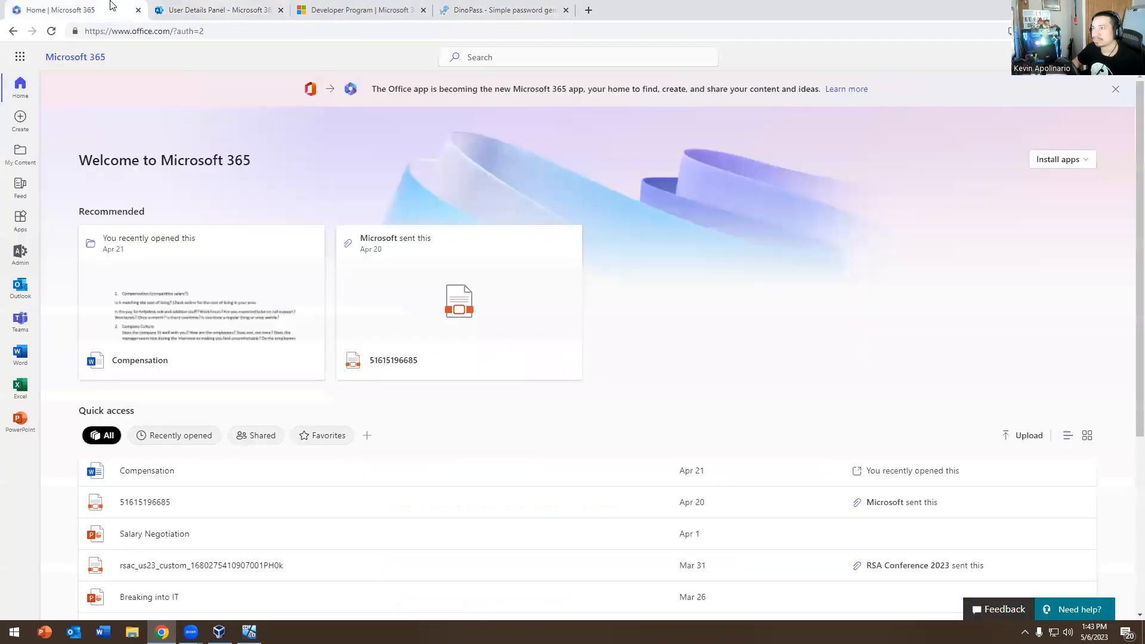
pyautogui.click(172, 8)
pyautogui.click(880, 250)
pyautogui.hotkey('ctrl', 'v')
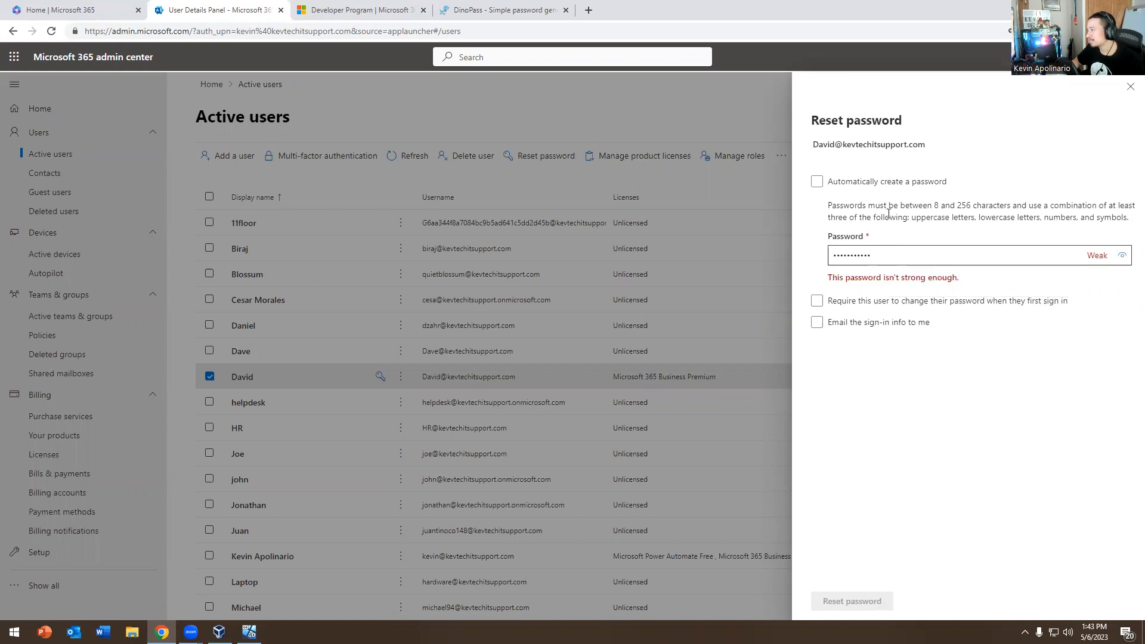
# Generate a strong DinoPass password and paste it over the weak one in the Password field
pyautogui.click(504, 10)
pyautogui.click(724, 433)
pyautogui.moveTo(742, 346); pyautogui.dragTo(618, 348)
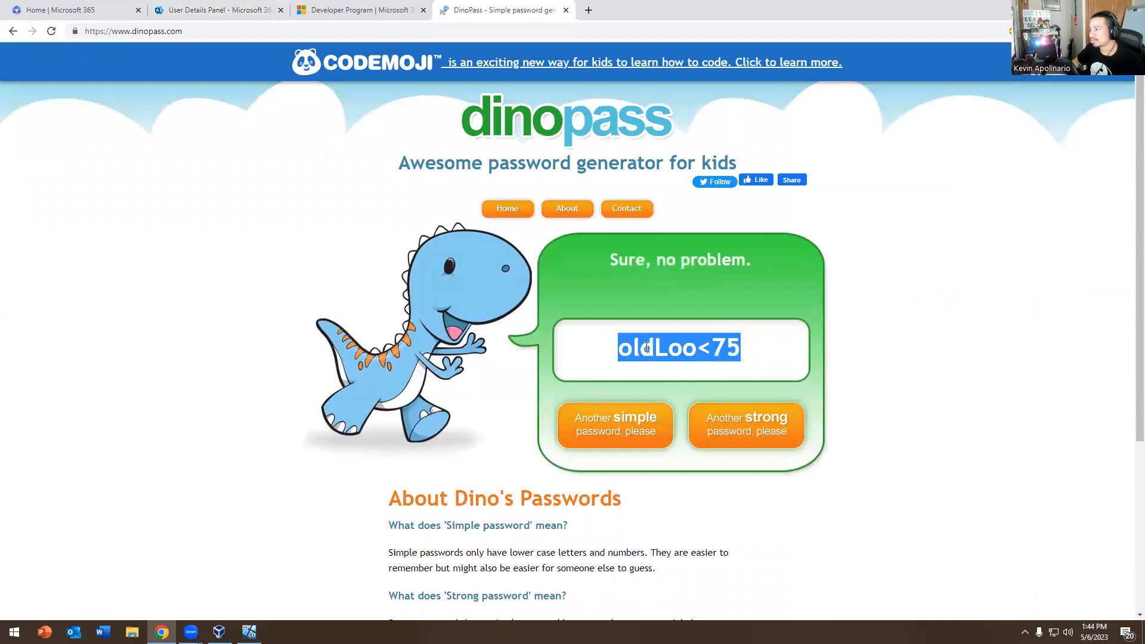
pyautogui.rightClick(646, 348)
pyautogui.click(676, 392)
pyautogui.click(76, 7)
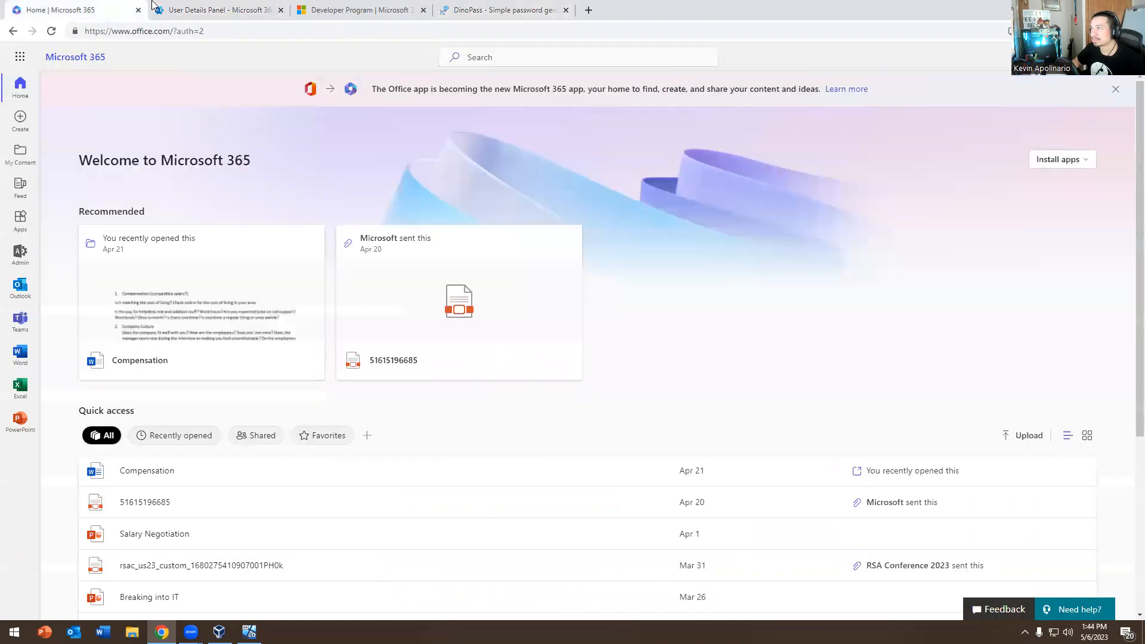
pyautogui.click(170, 7)
pyautogui.moveTo(894, 256); pyautogui.dragTo(550, 257)
pyautogui.hotkey('ctrl', 'v')
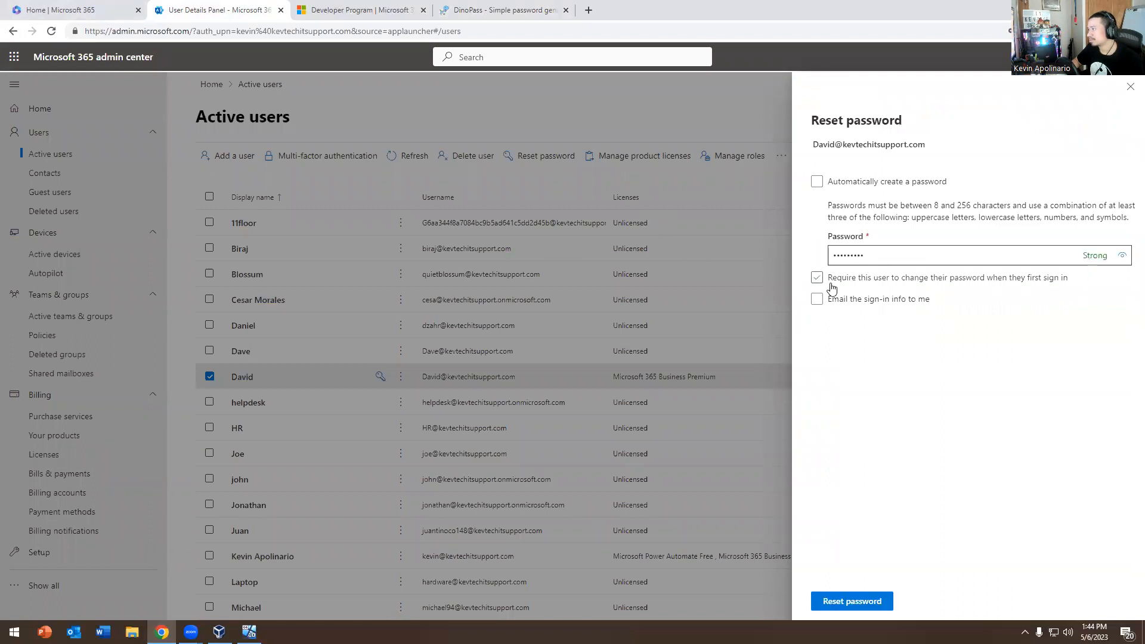
# Close the DinoPass tab and apply the new strong password to the user
pyautogui.click(539, 16)
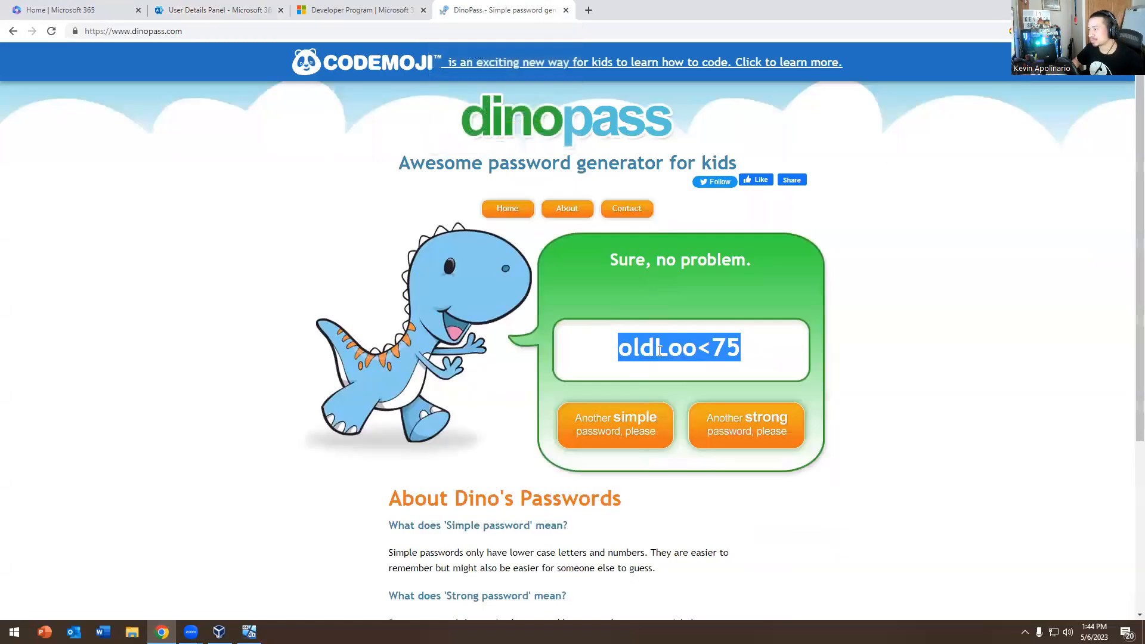
pyautogui.click(660, 344)
pyautogui.moveTo(516, 9); pyautogui.dragTo(299, 159)
pyautogui.click(107, 6)
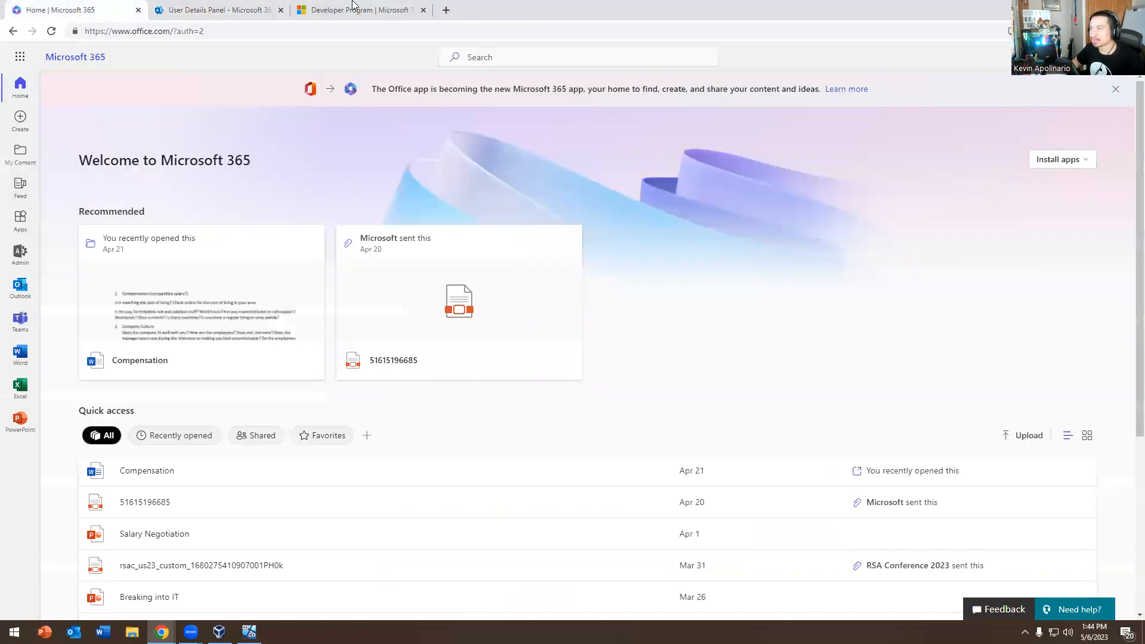
pyautogui.click(178, 7)
pyautogui.click(842, 607)
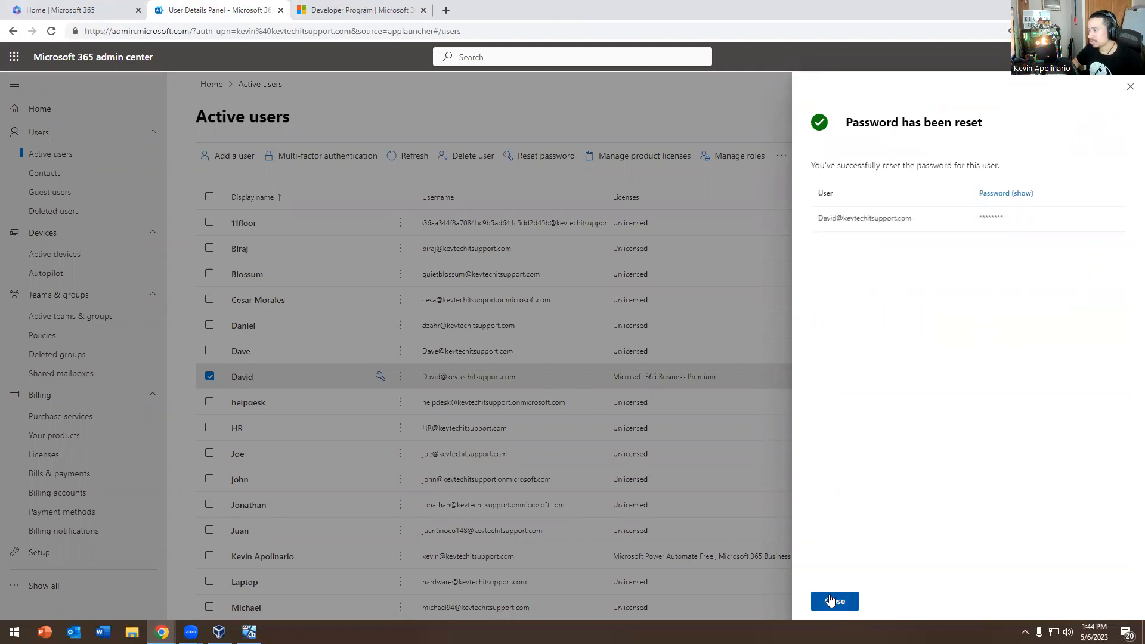
# Dismiss the reset confirmation, tip and reopened reset pane, then open the user's account details
pyautogui.click(834, 601)
pyautogui.click(916, 64)
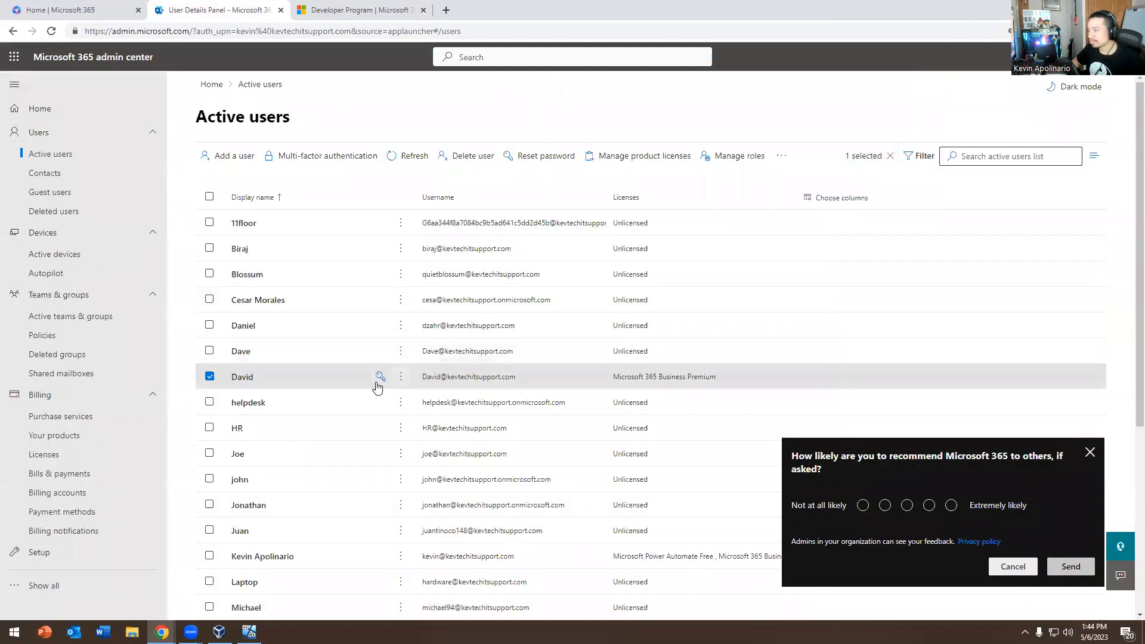
pyautogui.click(380, 376)
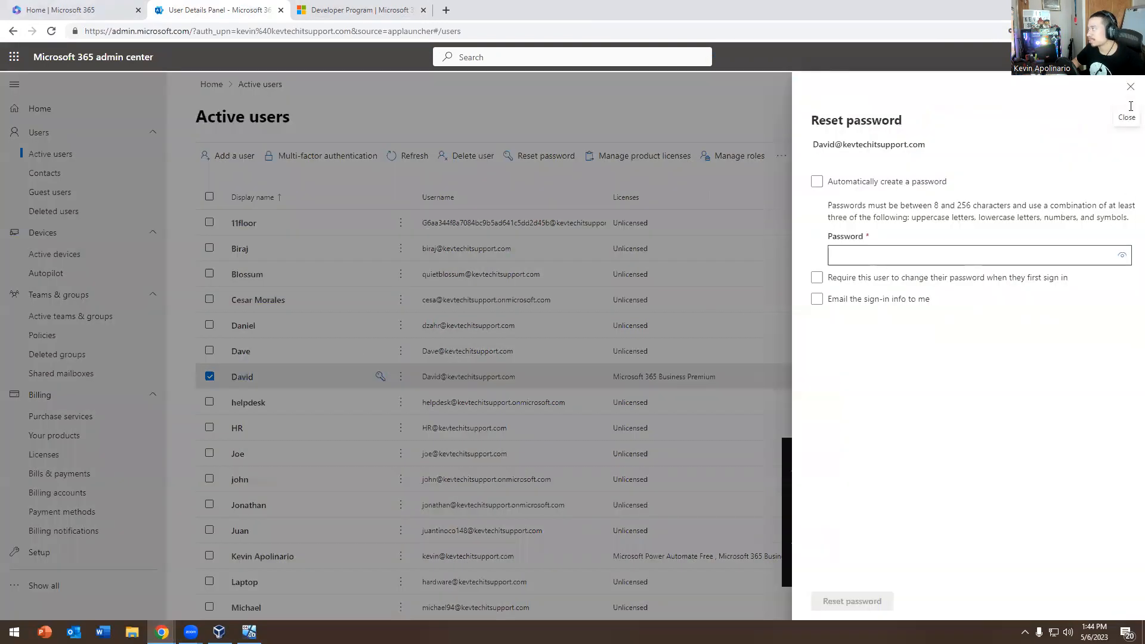
pyautogui.click(1130, 86)
pyautogui.click(352, 381)
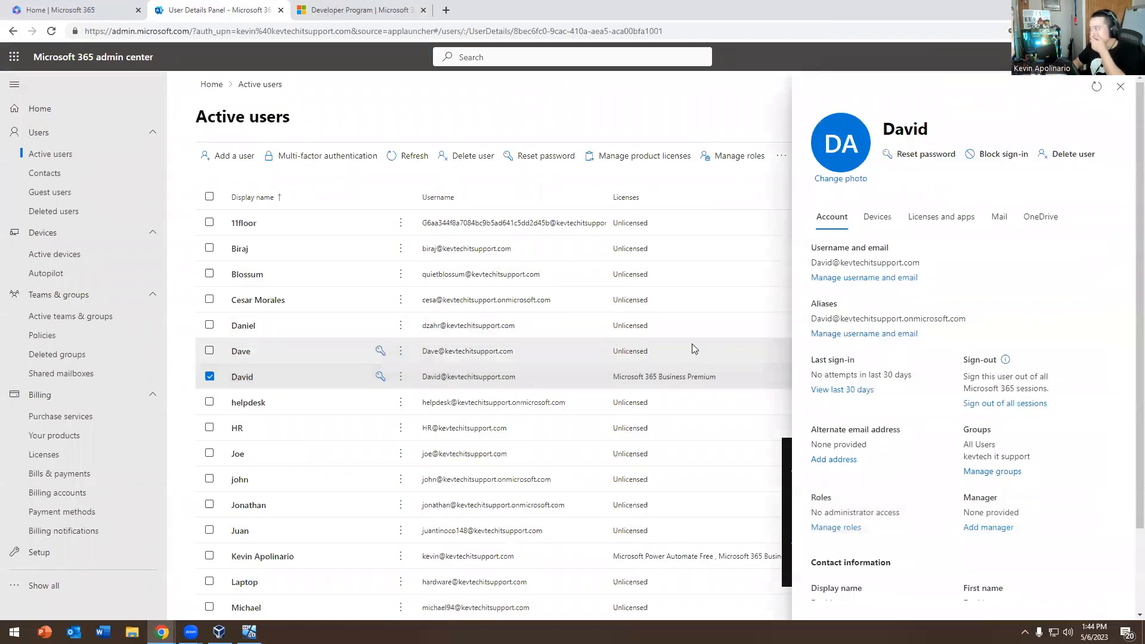
# Check the user's Devices tab, then their Licenses and apps tab
pyautogui.scroll(-2, 992, 366)
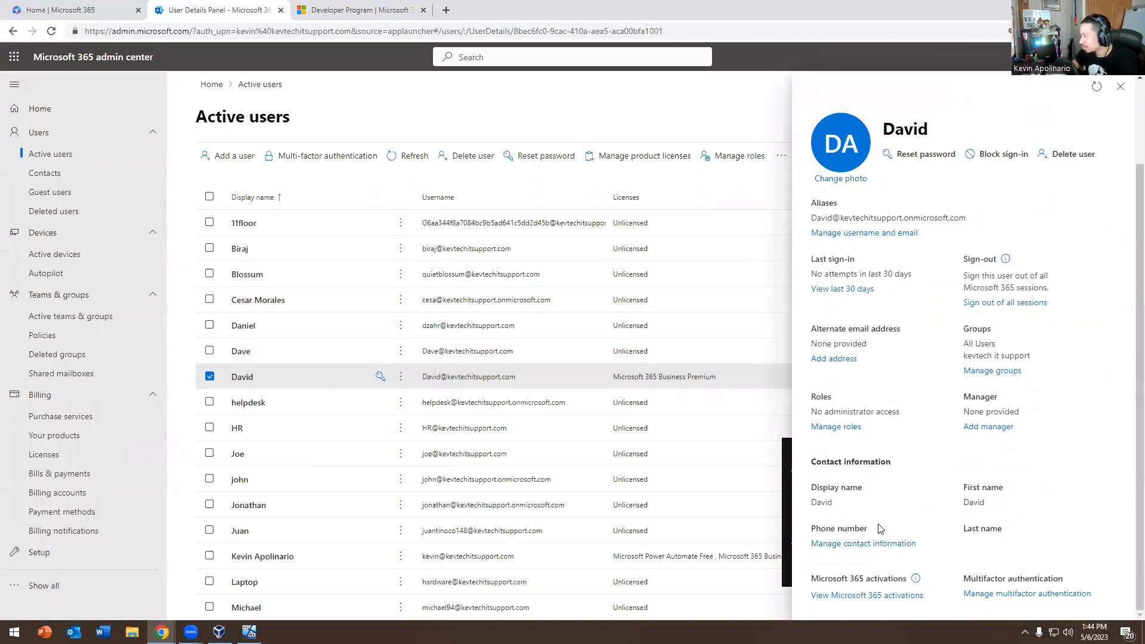
pyautogui.scroll(2, 879, 529)
pyautogui.click(877, 216)
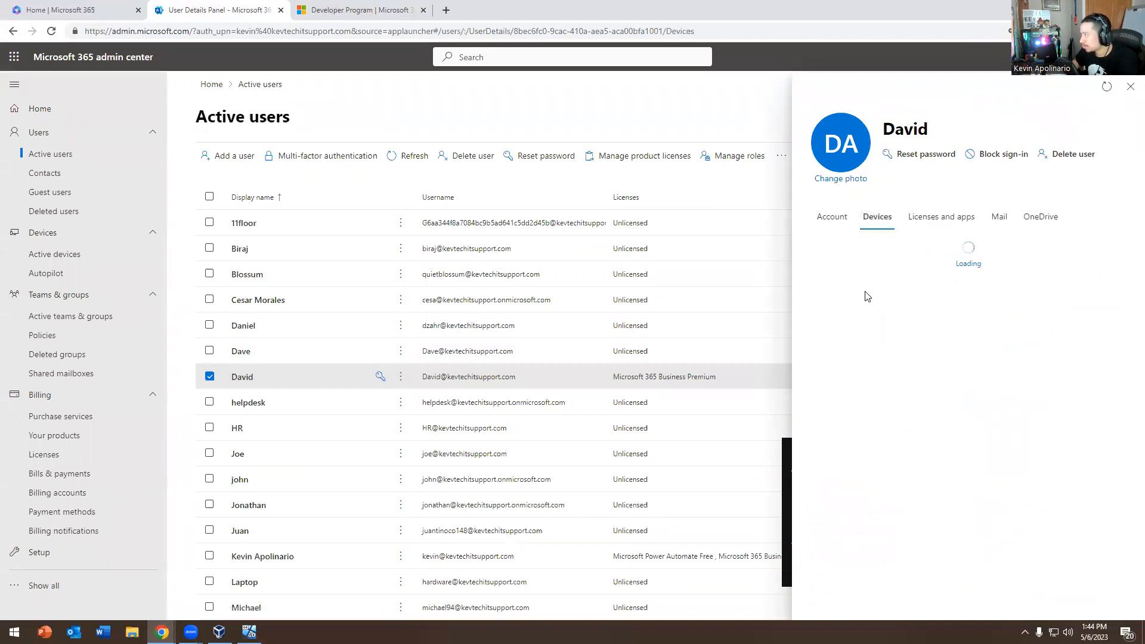
pyautogui.click(945, 224)
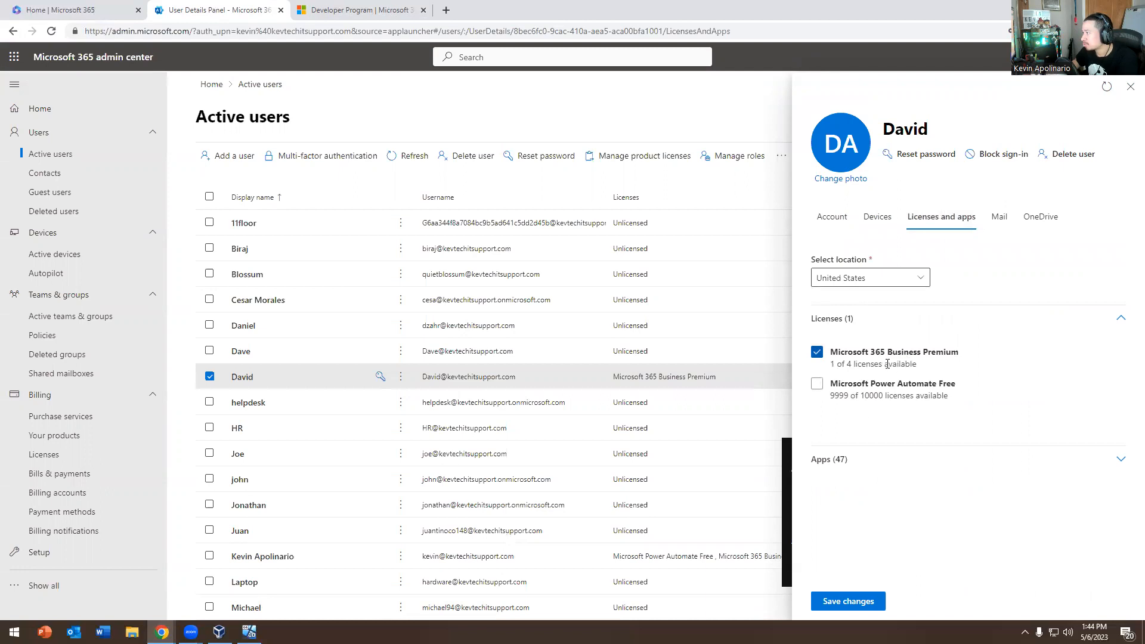
# Expand the list of 47 included apps and look through them
pyautogui.click(1121, 459)
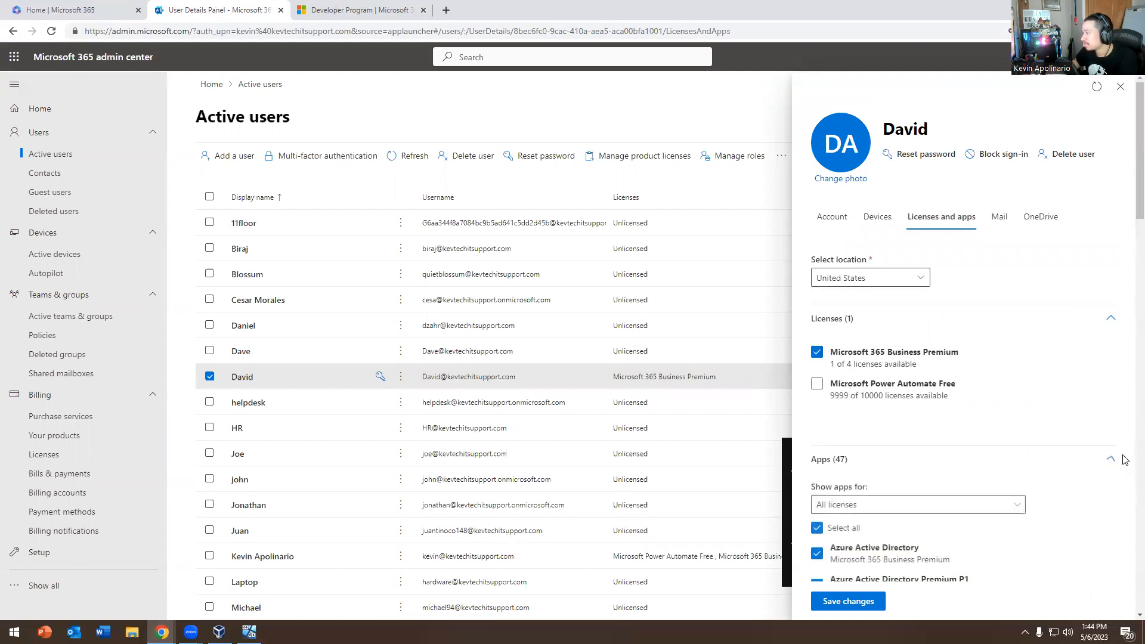
pyautogui.scroll(-5, 933, 362)
pyautogui.scroll(-2, 930, 360)
pyautogui.scroll(7, 924, 358)
pyautogui.scroll(-5, 907, 353)
pyautogui.scroll(-10, 901, 350)
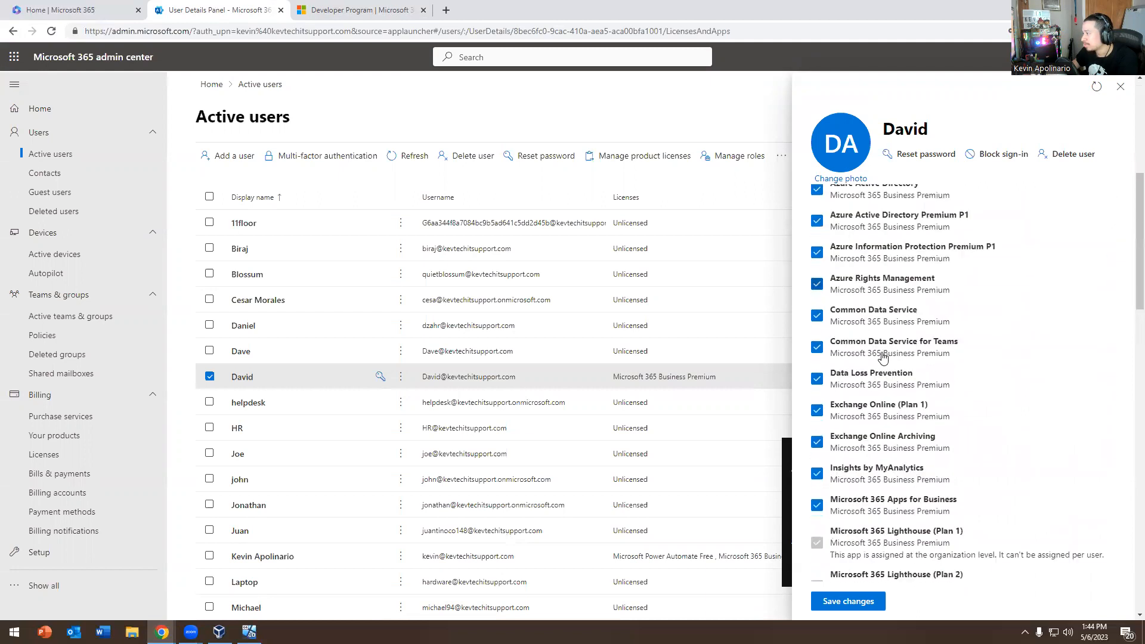
pyautogui.scroll(-5, 866, 389)
pyautogui.scroll(15, 889, 389)
pyautogui.scroll(-4, 920, 391)
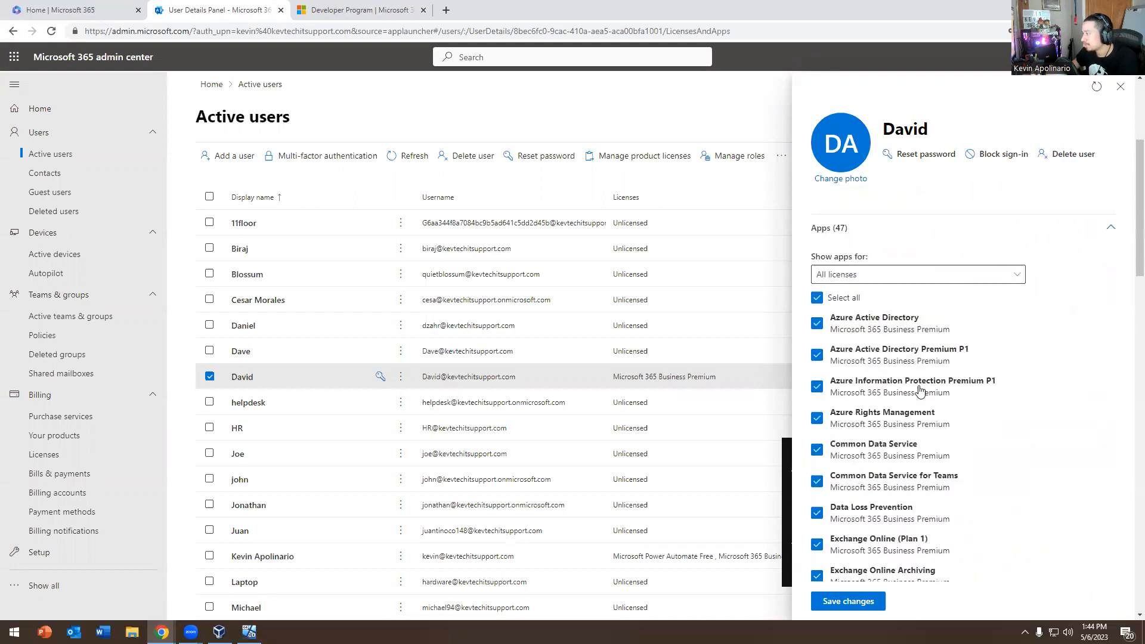
# Show only Microsoft 365 Business Premium apps, then view the user's Mail settings
pyautogui.click(860, 273)
pyautogui.click(852, 310)
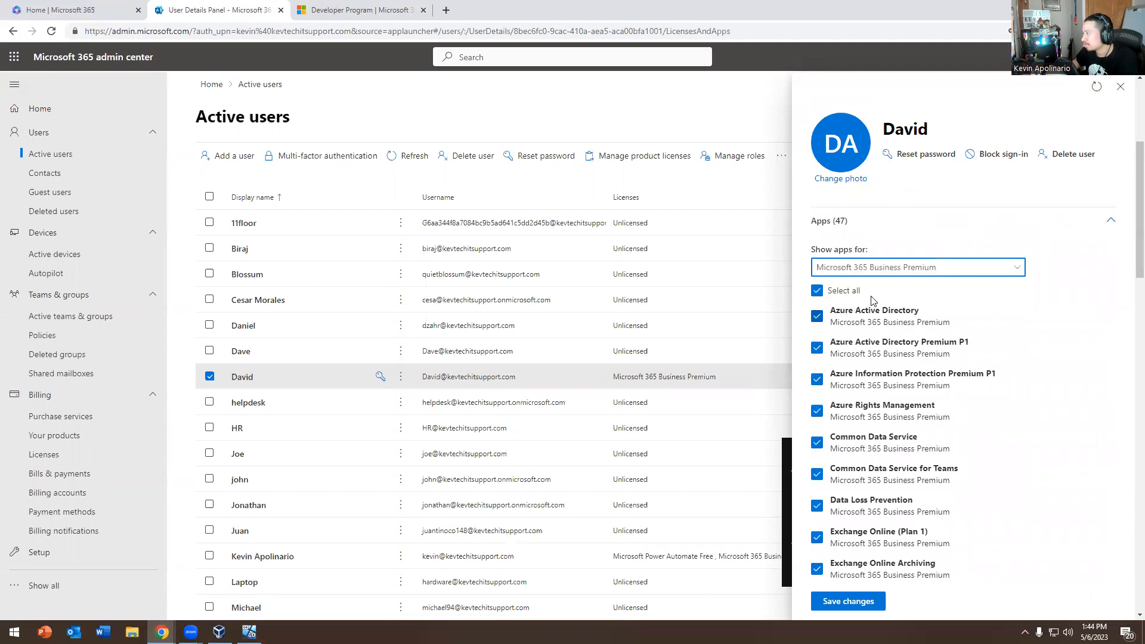
pyautogui.scroll(-5, 876, 370)
pyautogui.scroll(-10, 880, 388)
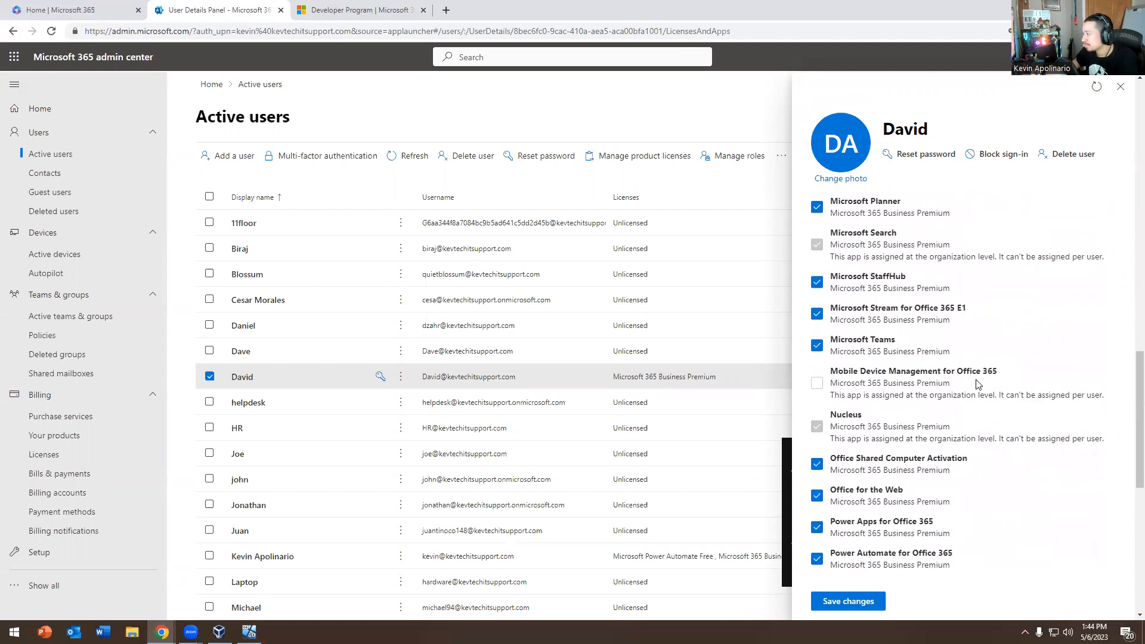
pyautogui.scroll(15, 954, 388)
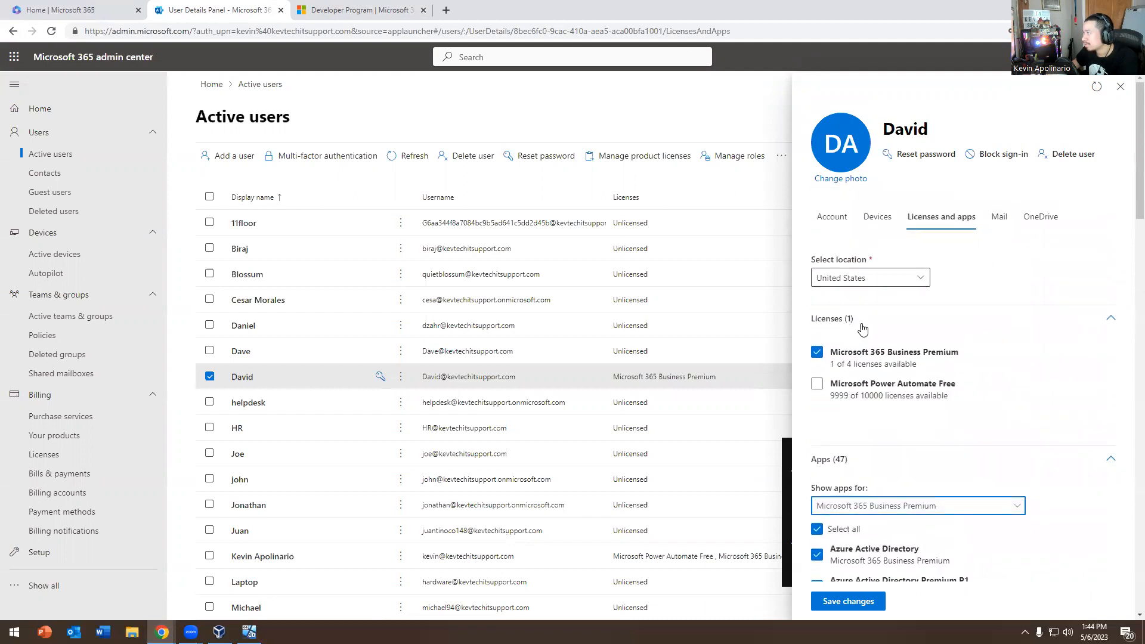
pyautogui.click(989, 229)
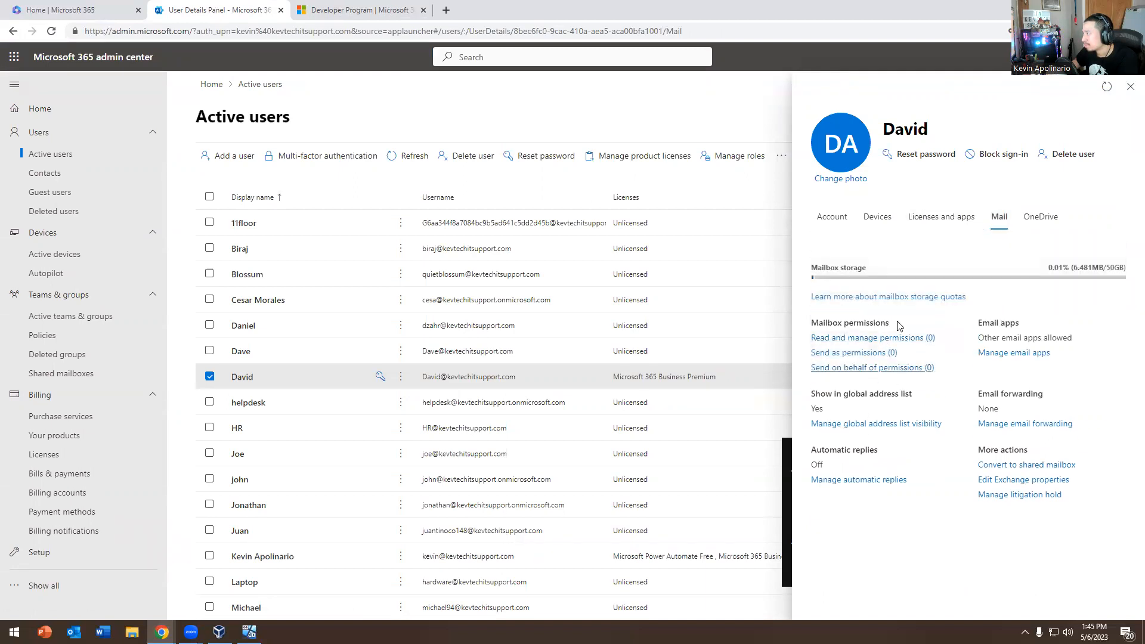
# Reopen Licenses and apps, expand the included apps and choose the licence to list
pyautogui.click(944, 218)
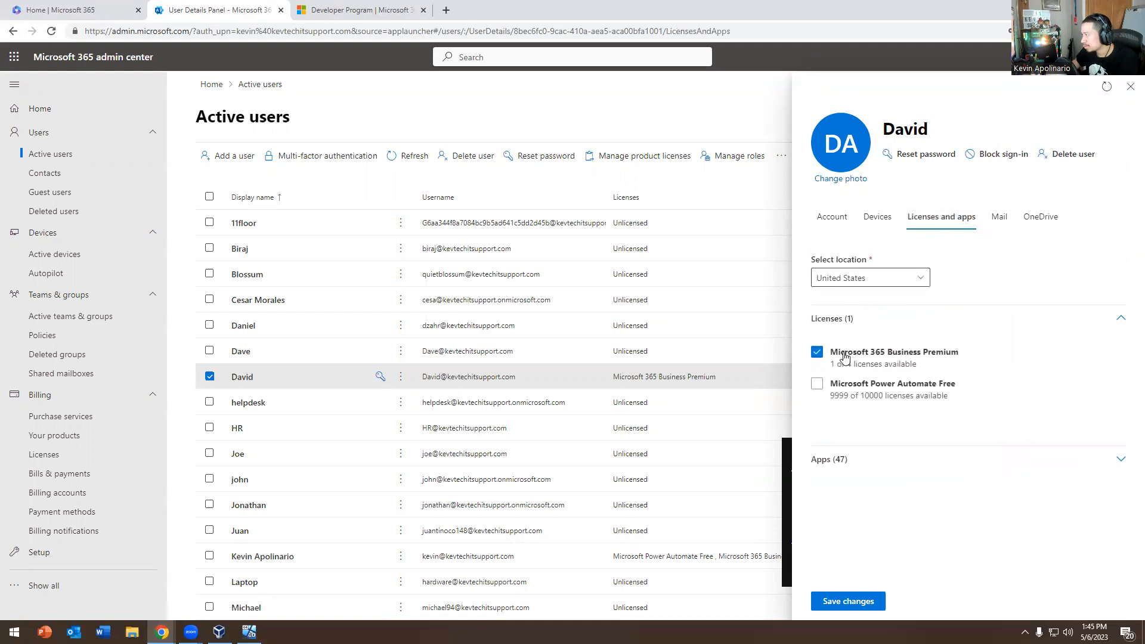
pyautogui.click(1121, 460)
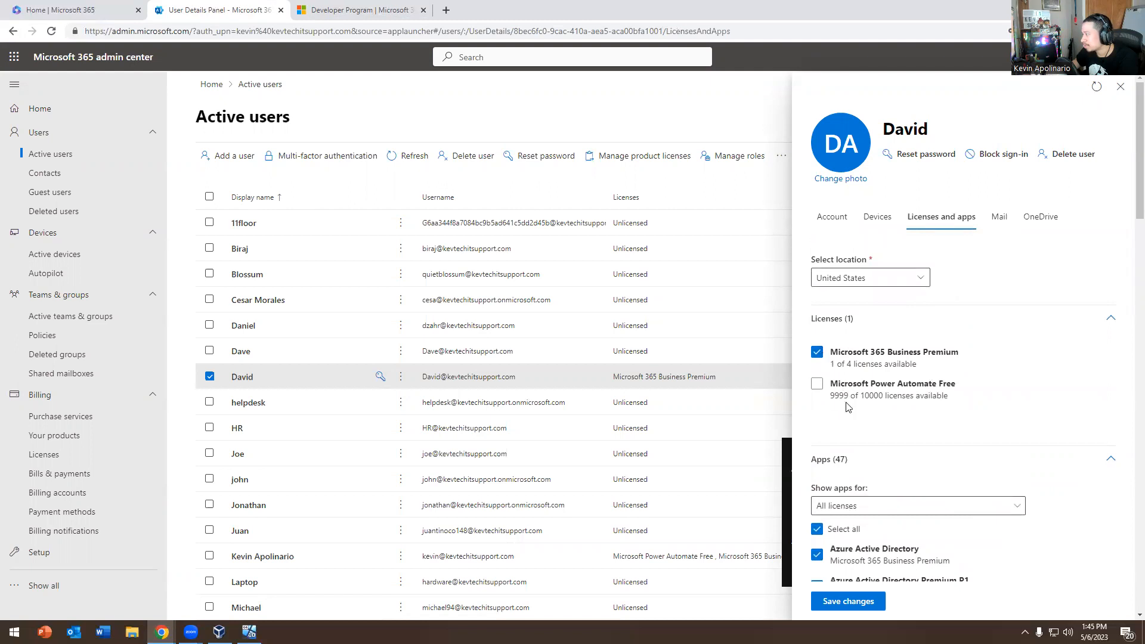
pyautogui.scroll(-3, 848, 407)
pyautogui.click(869, 332)
pyautogui.scroll(-10, 919, 358)
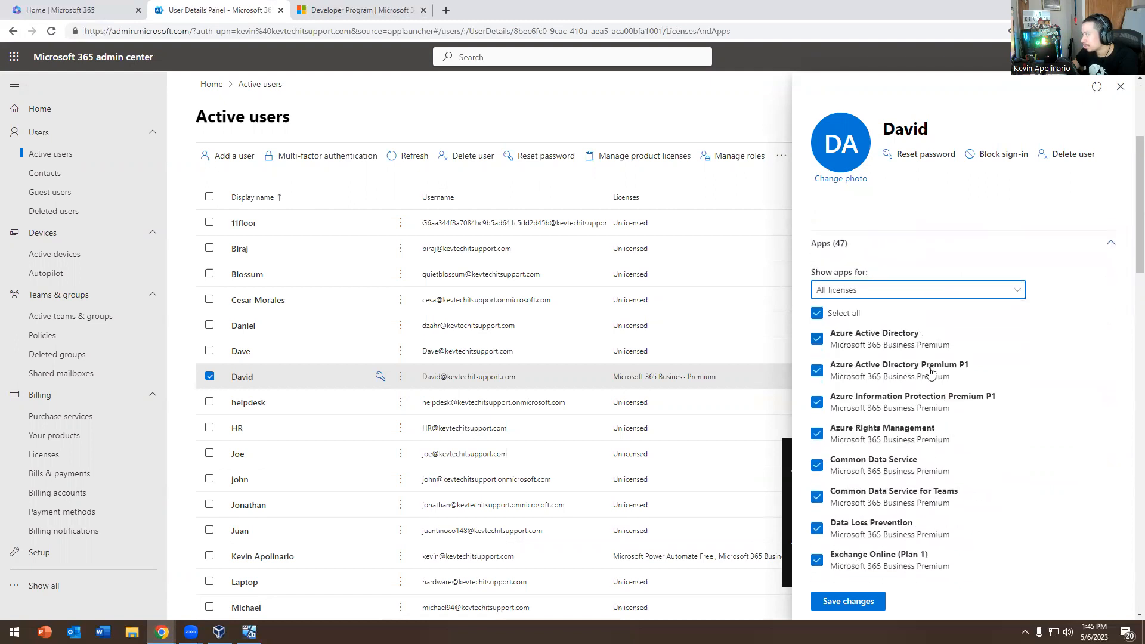
pyautogui.scroll(-10, 934, 363)
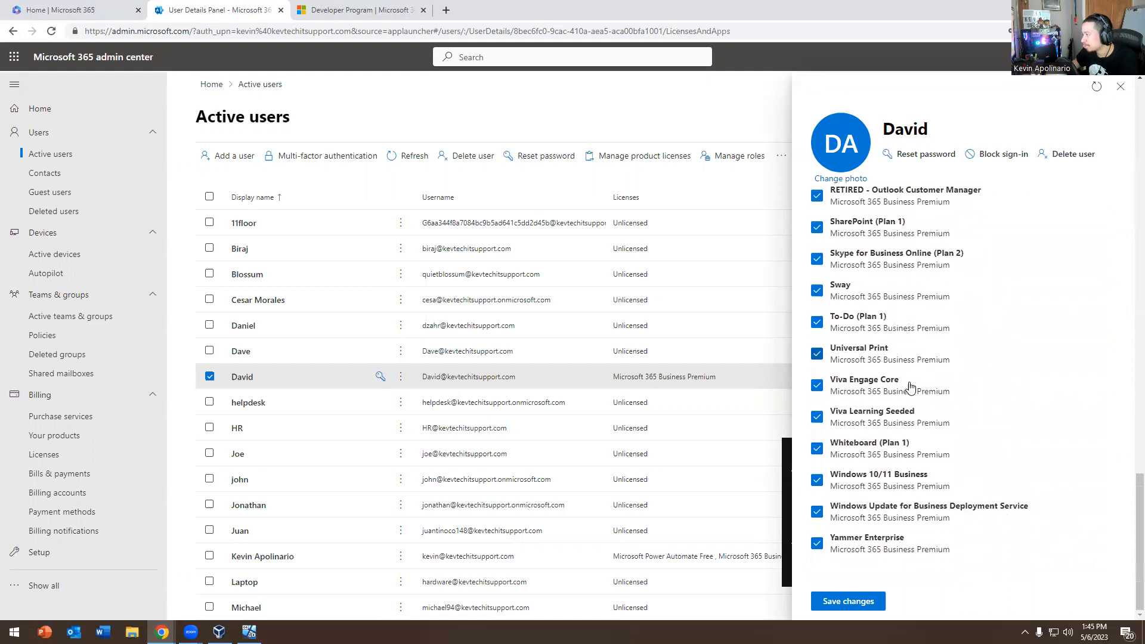
# Save the licence and app changes and close the user's details panel
pyautogui.click(843, 595)
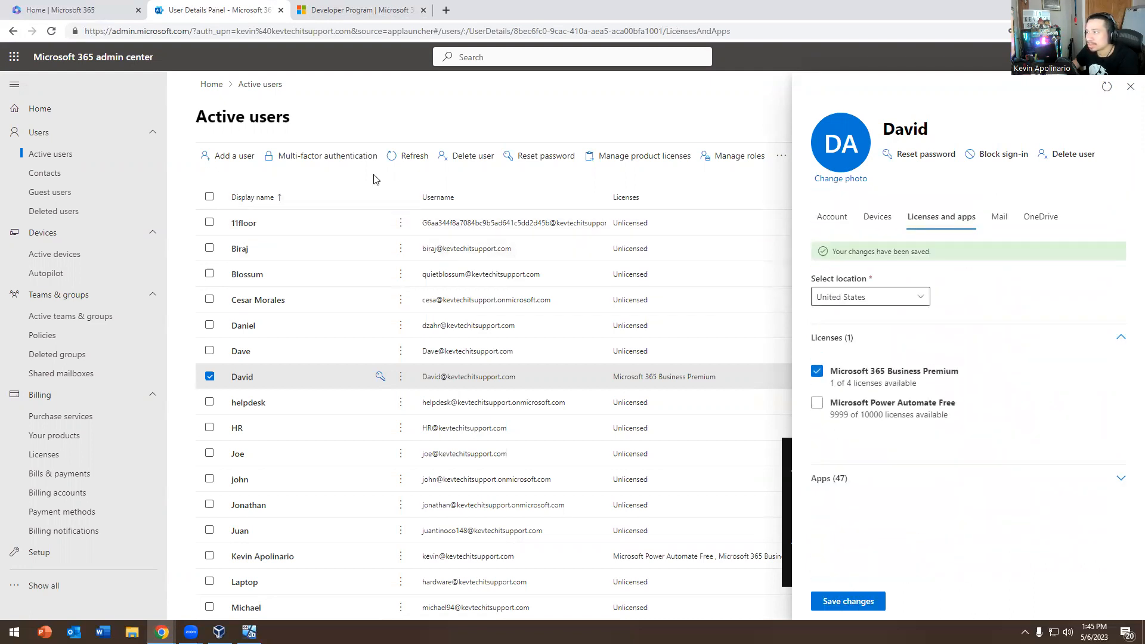
pyautogui.click(1131, 86)
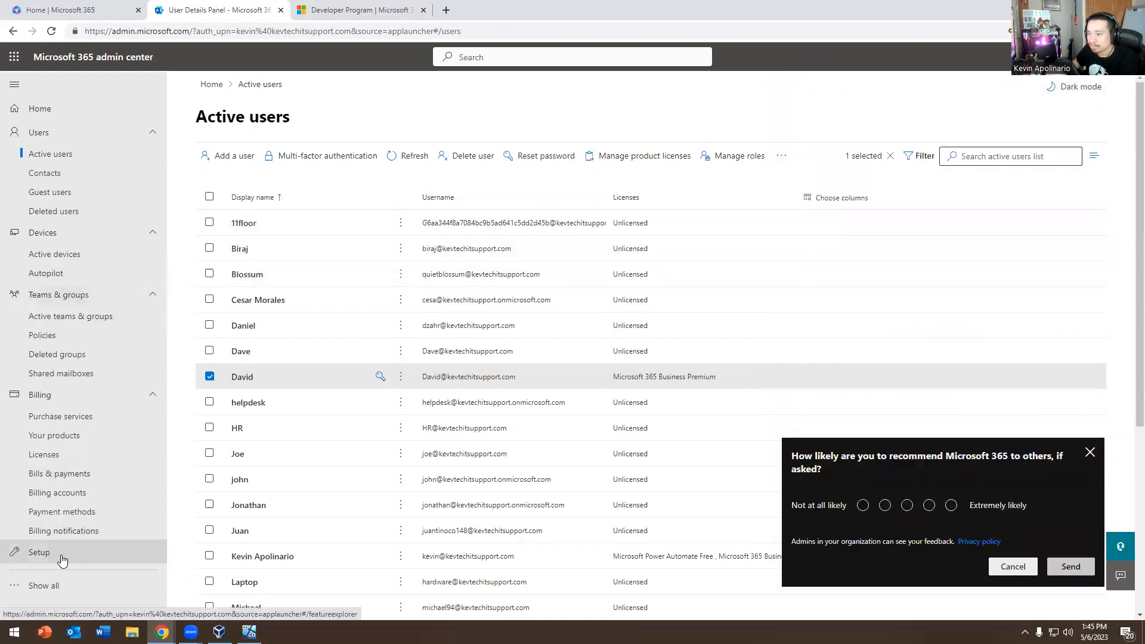
pyautogui.click(47, 587)
# Open the Exchange admin center and the user's mailbox details
pyautogui.scroll(-5, 42, 477)
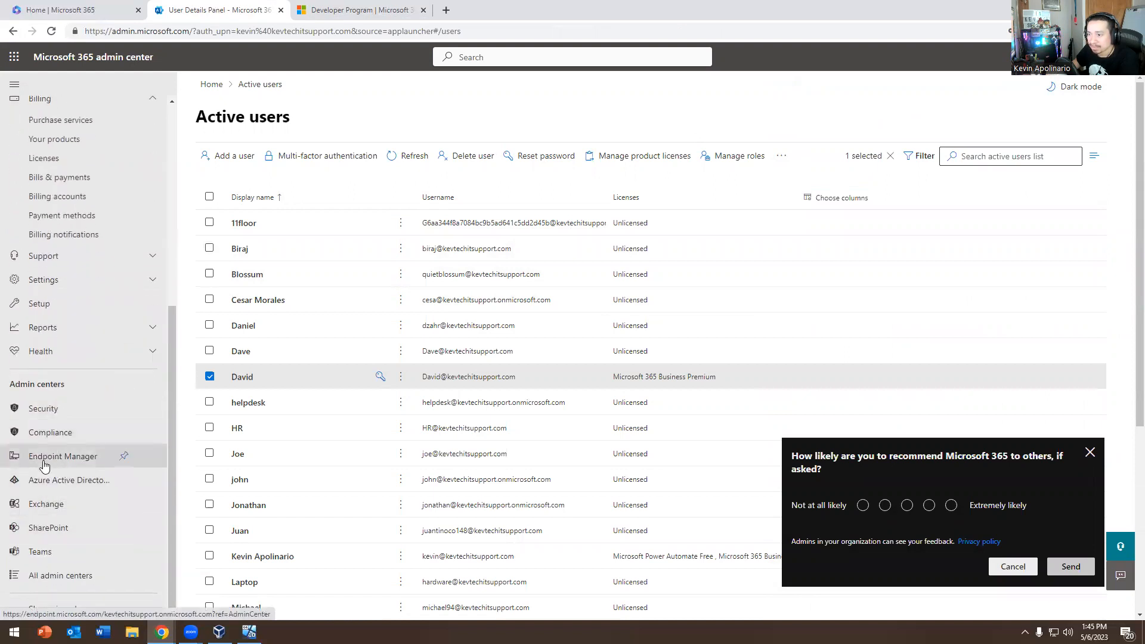
pyautogui.click(36, 505)
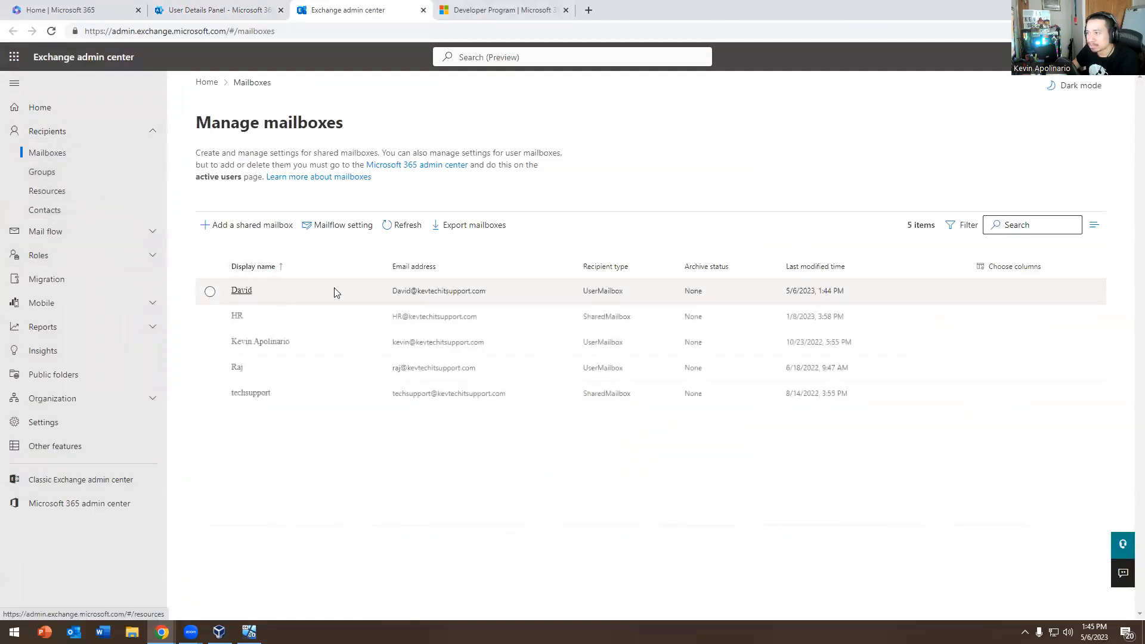
pyautogui.click(334, 293)
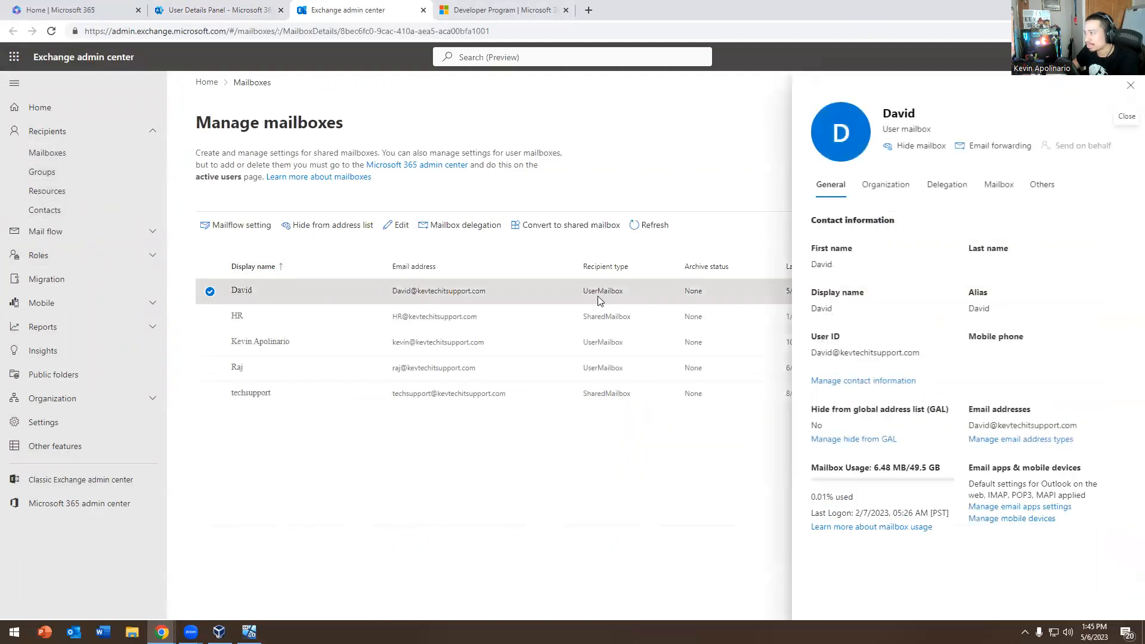
# Browse the mailbox's Organization, Delegation, Mailbox, Others and General tabs, then open Admin roles
pyautogui.click(877, 198)
pyautogui.click(941, 189)
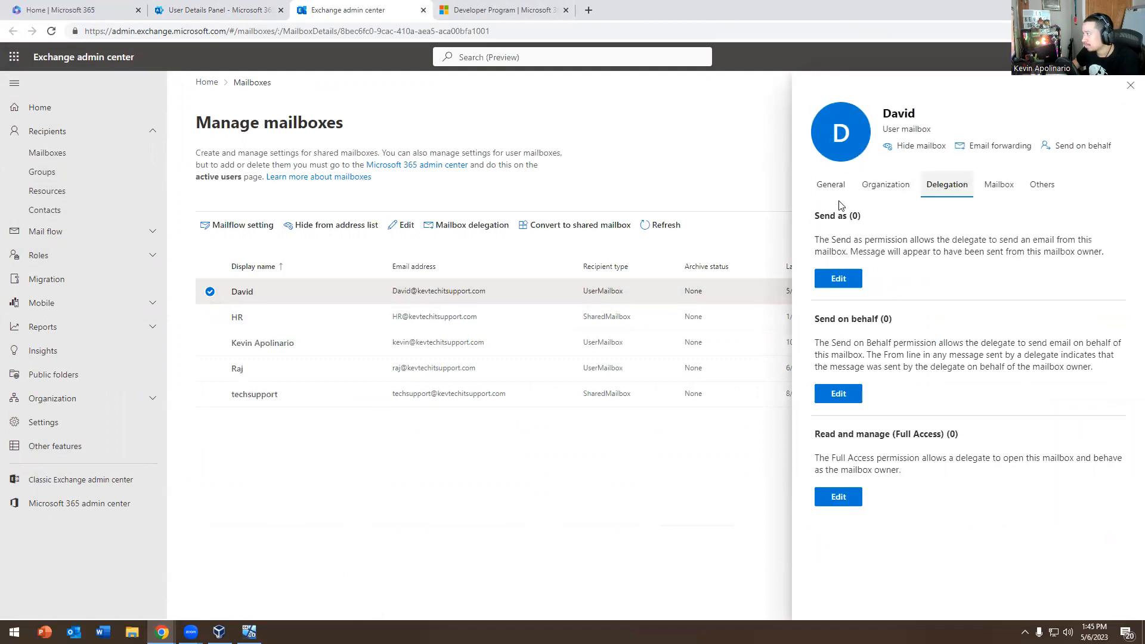
pyautogui.click(999, 184)
pyautogui.click(1038, 185)
pyautogui.click(1007, 188)
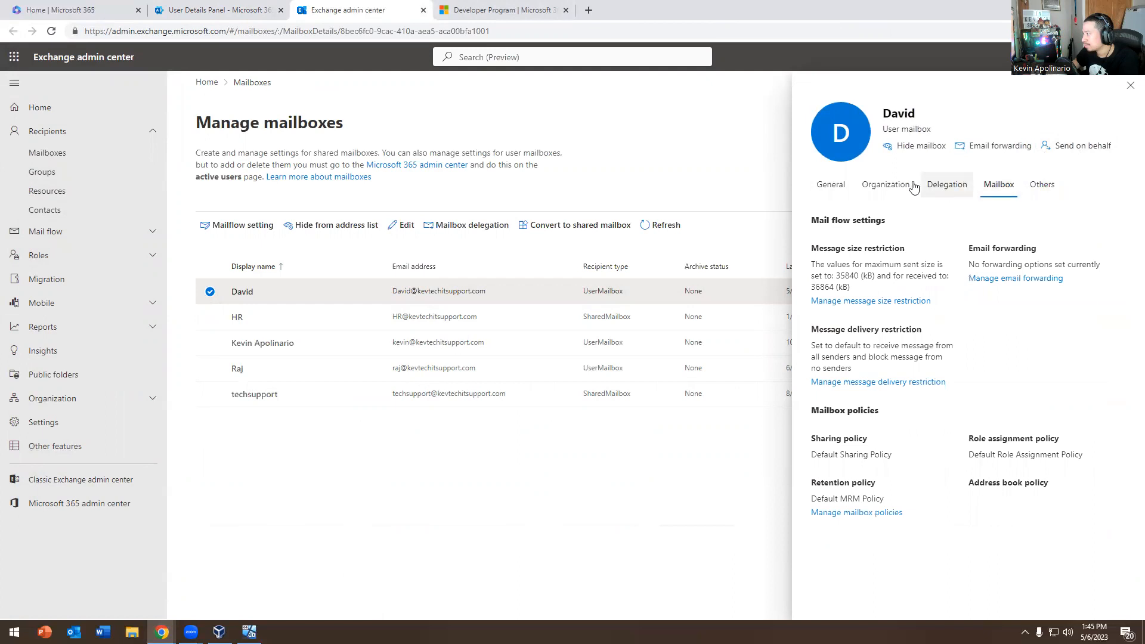
pyautogui.click(833, 186)
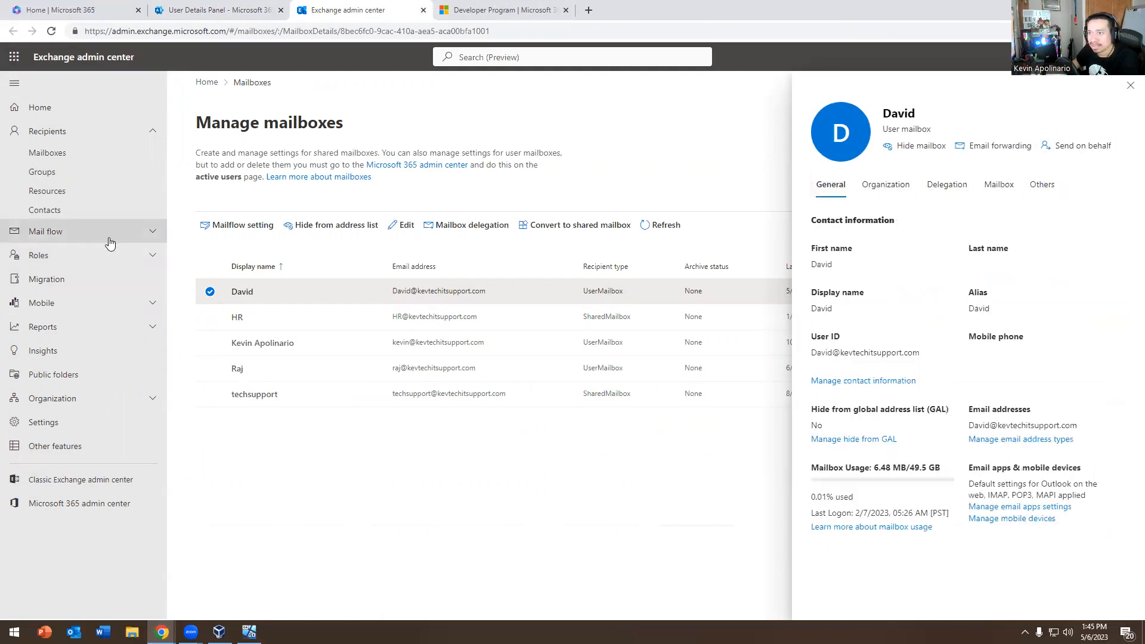
pyautogui.click(90, 257)
pyautogui.click(48, 278)
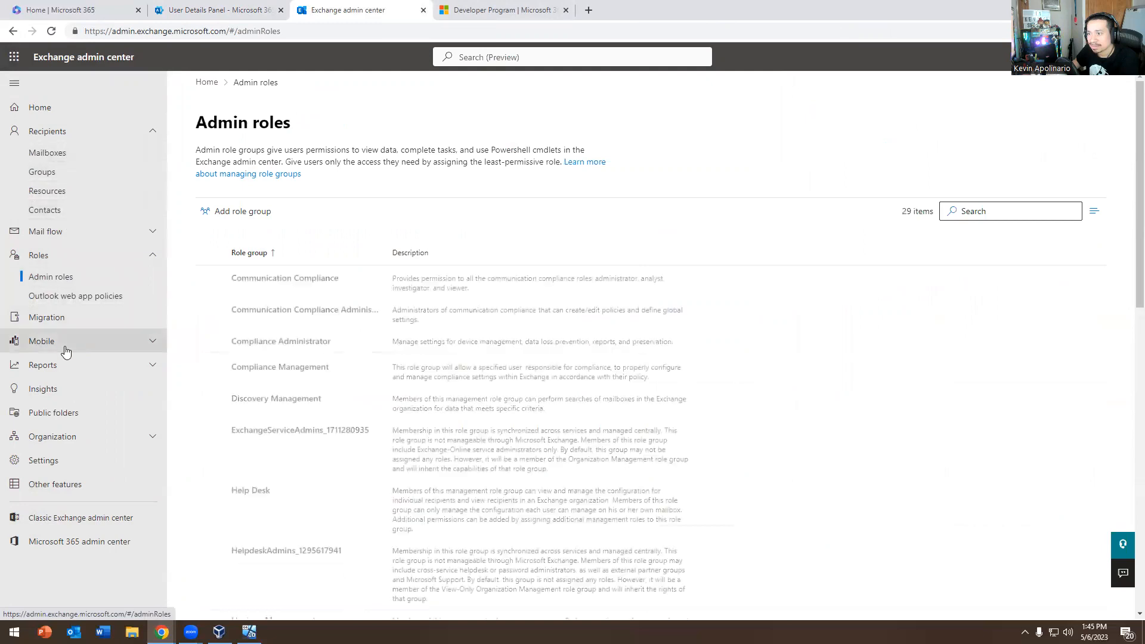
# Scroll through the 29 admin role groups, then switch back to the Active users tab
pyautogui.scroll(-10, 304, 334)
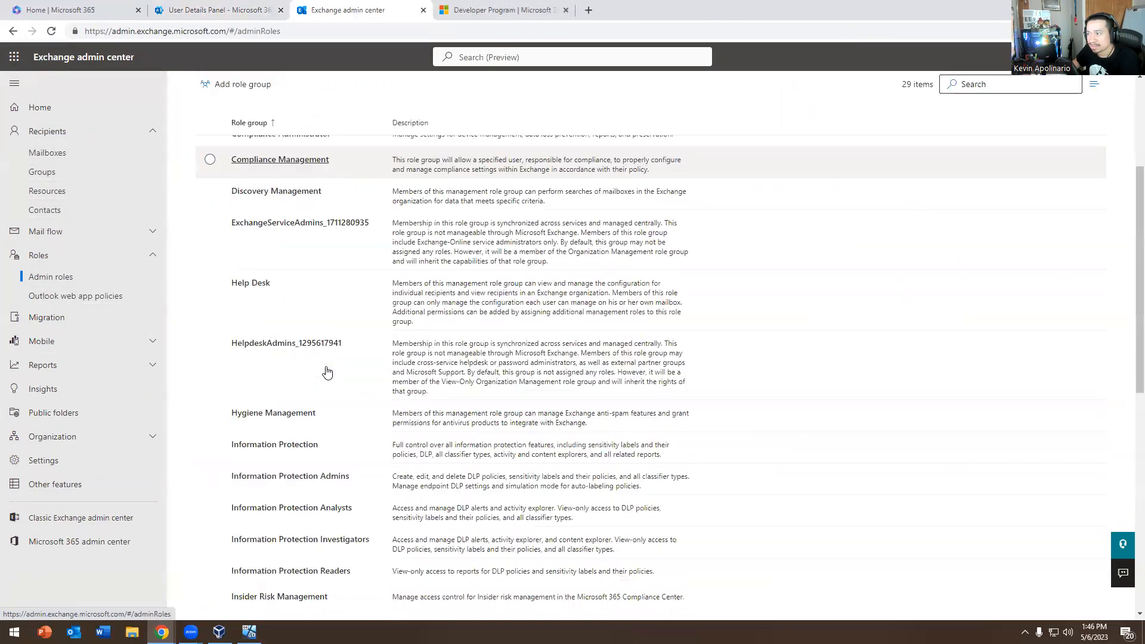
pyautogui.scroll(10, 352, 301)
pyautogui.scroll(-2, 336, 322)
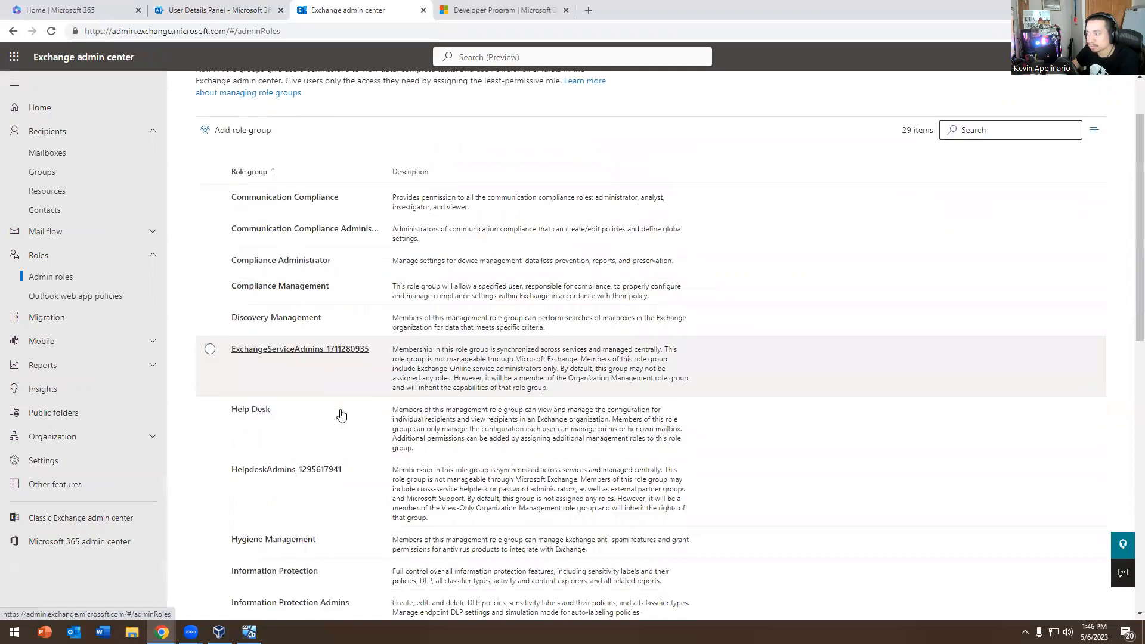
pyautogui.scroll(2, 332, 402)
pyautogui.scroll(-2, 382, 295)
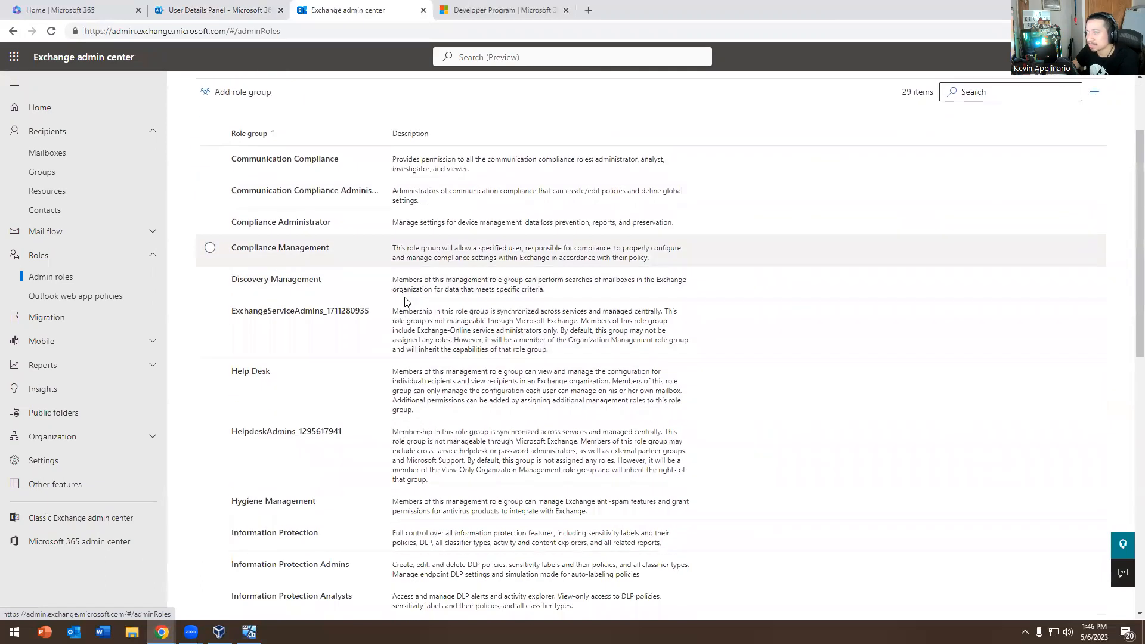
pyautogui.scroll(-10, 455, 321)
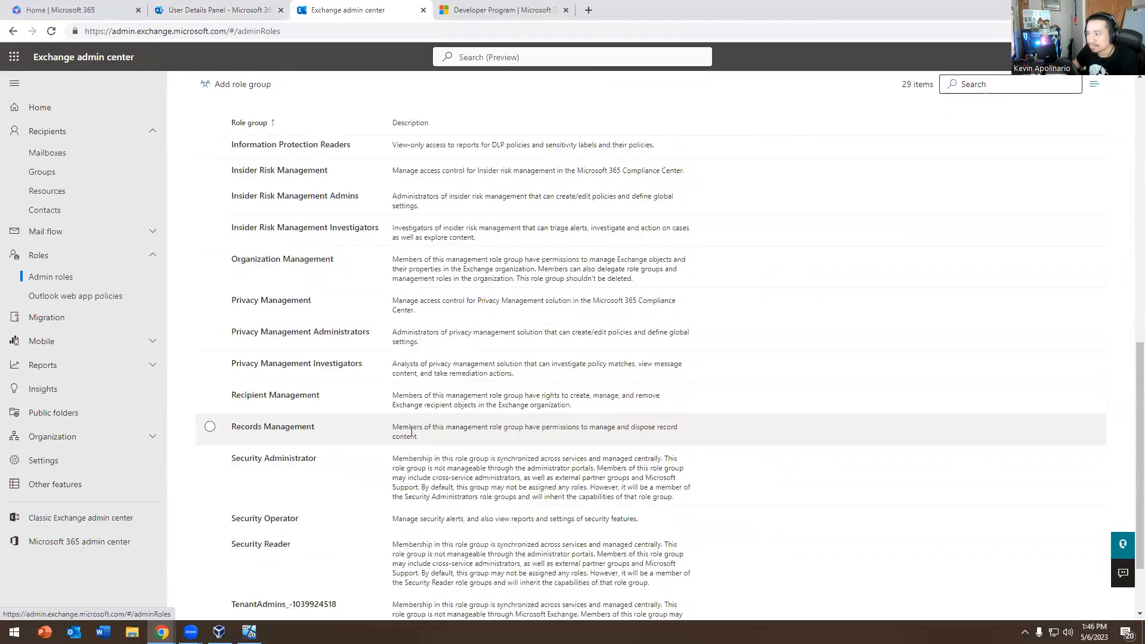
pyautogui.scroll(12, 400, 427)
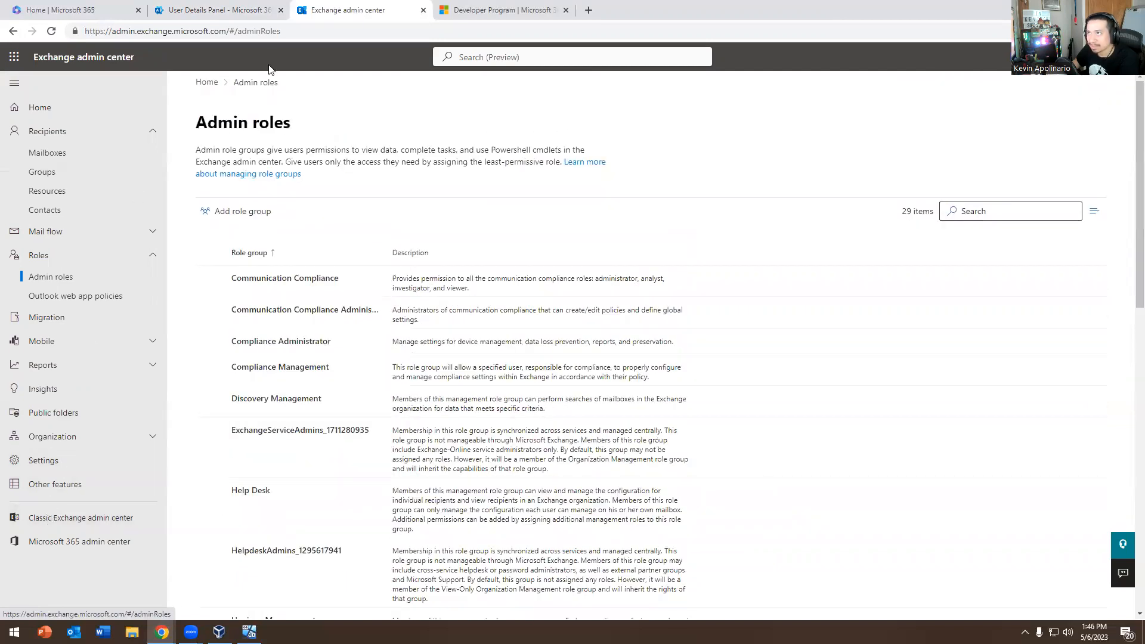
pyautogui.click(246, 12)
# Leave the Exchange admin center and open the user's Licenses and apps panel
pyautogui.click(423, 11)
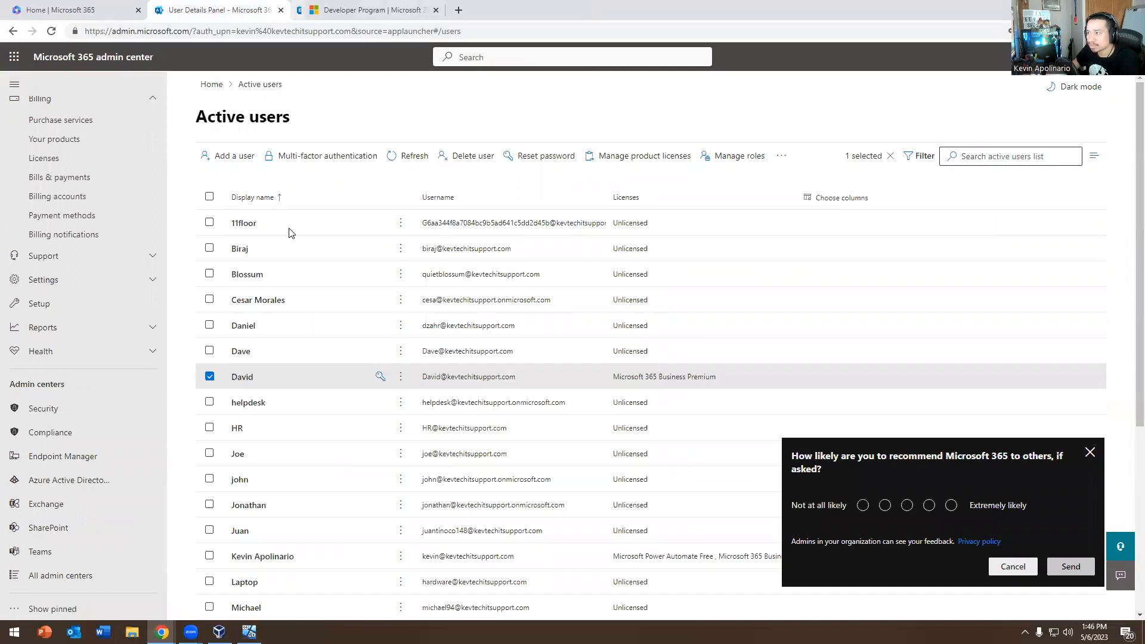
pyautogui.click(309, 378)
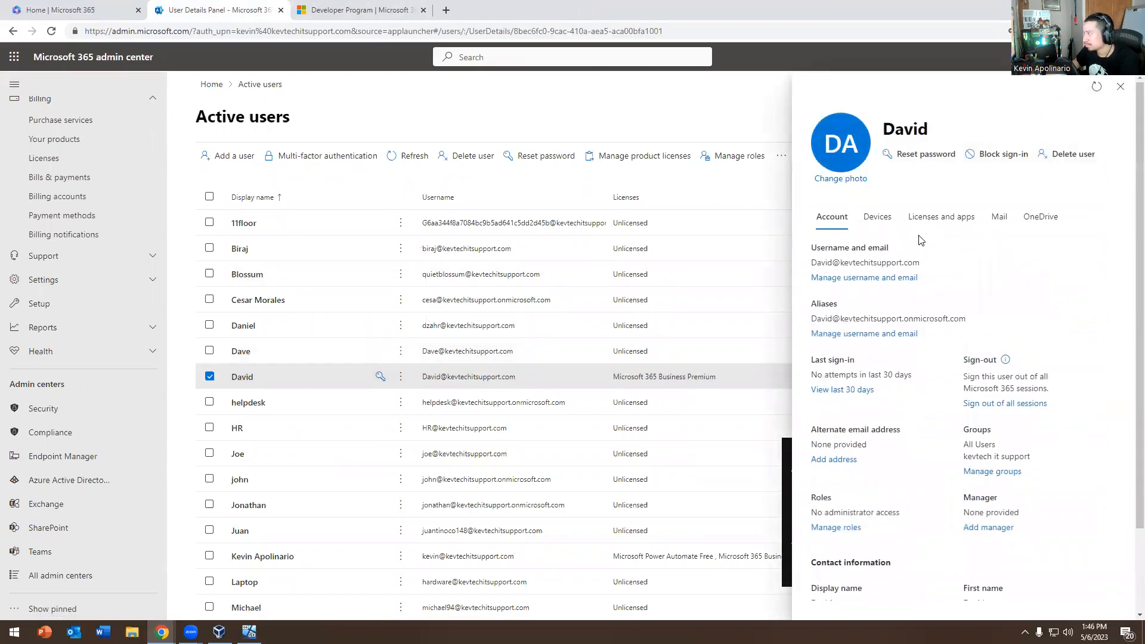
pyautogui.click(941, 217)
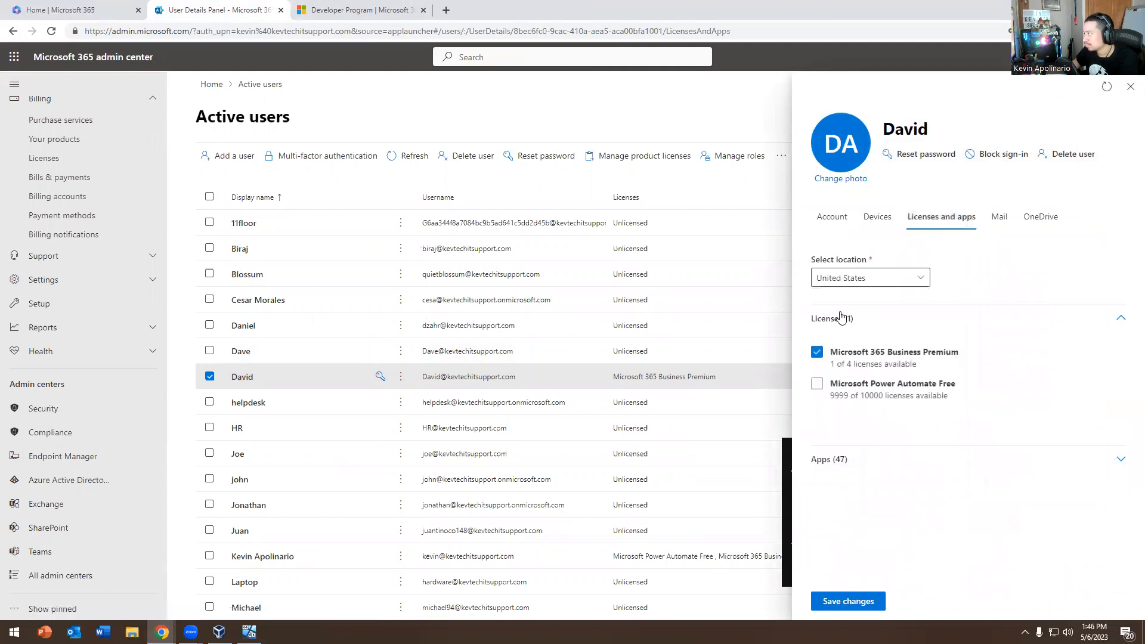
# Confirm all 47 Business Premium apps are enabled, then open Roles > Role assignments
pyautogui.click(1121, 459)
pyautogui.scroll(-10, 960, 364)
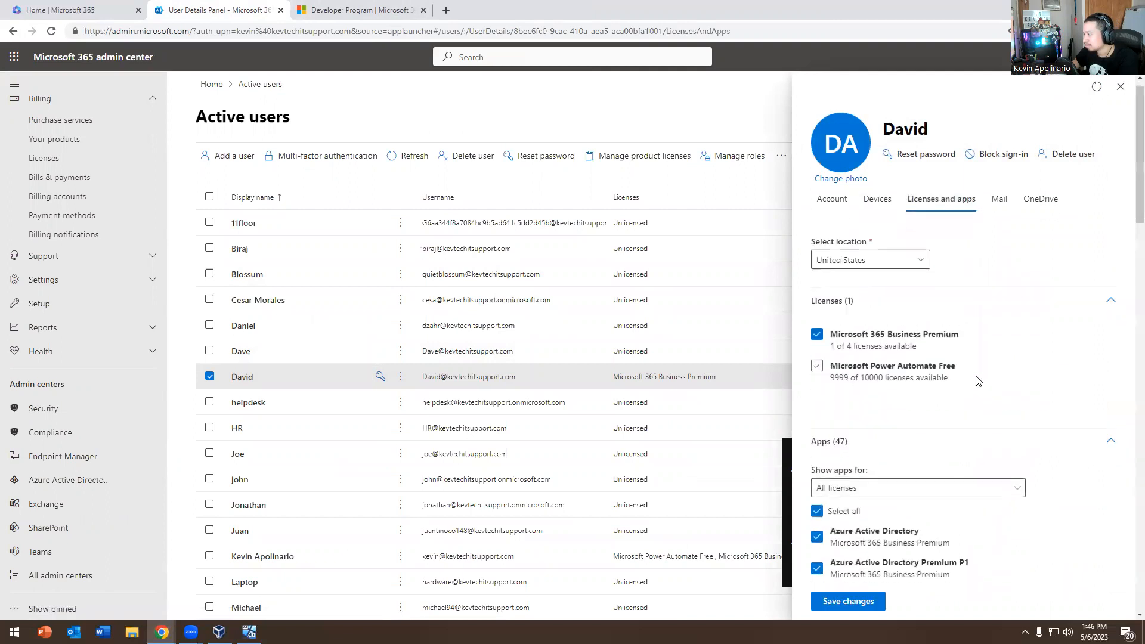
pyautogui.scroll(-10, 968, 355)
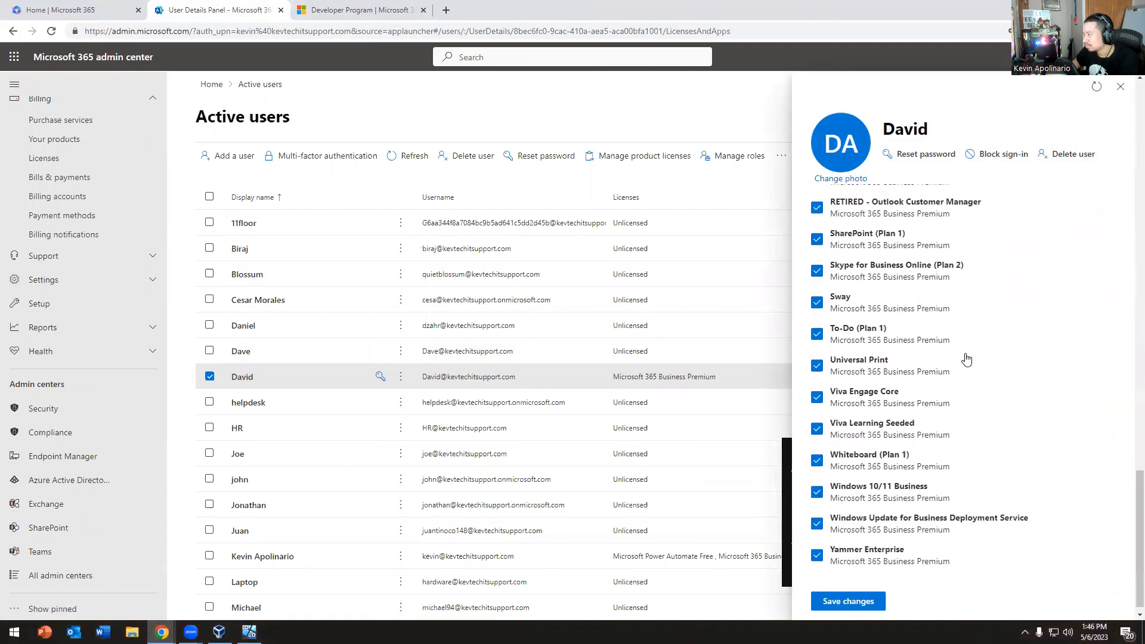
pyautogui.scroll(5, 101, 261)
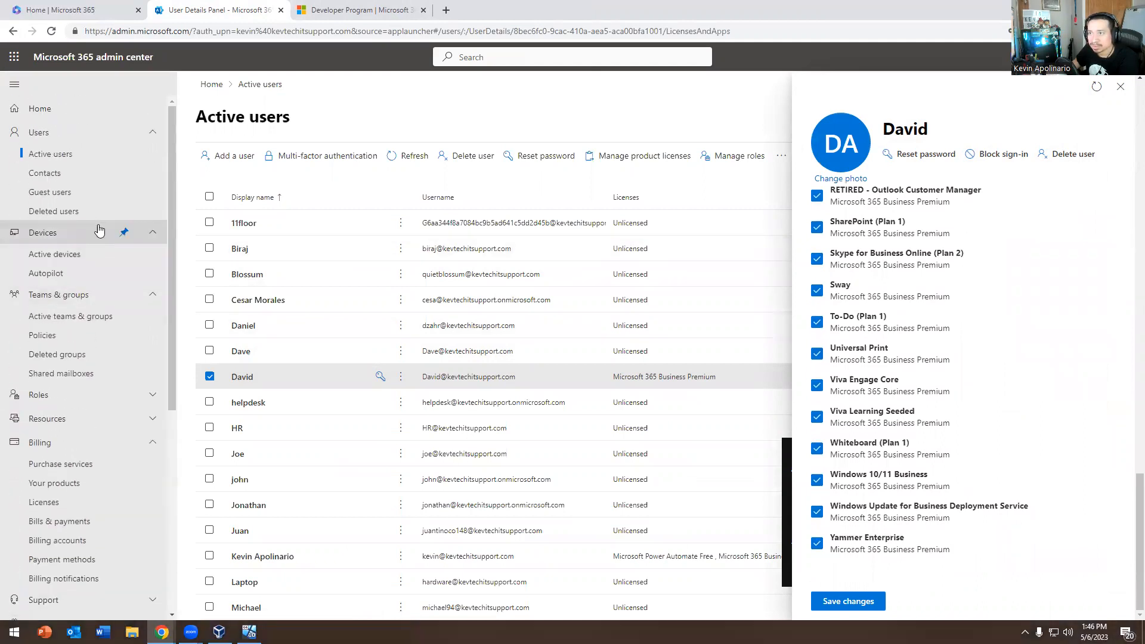
pyautogui.scroll(-1, 60, 271)
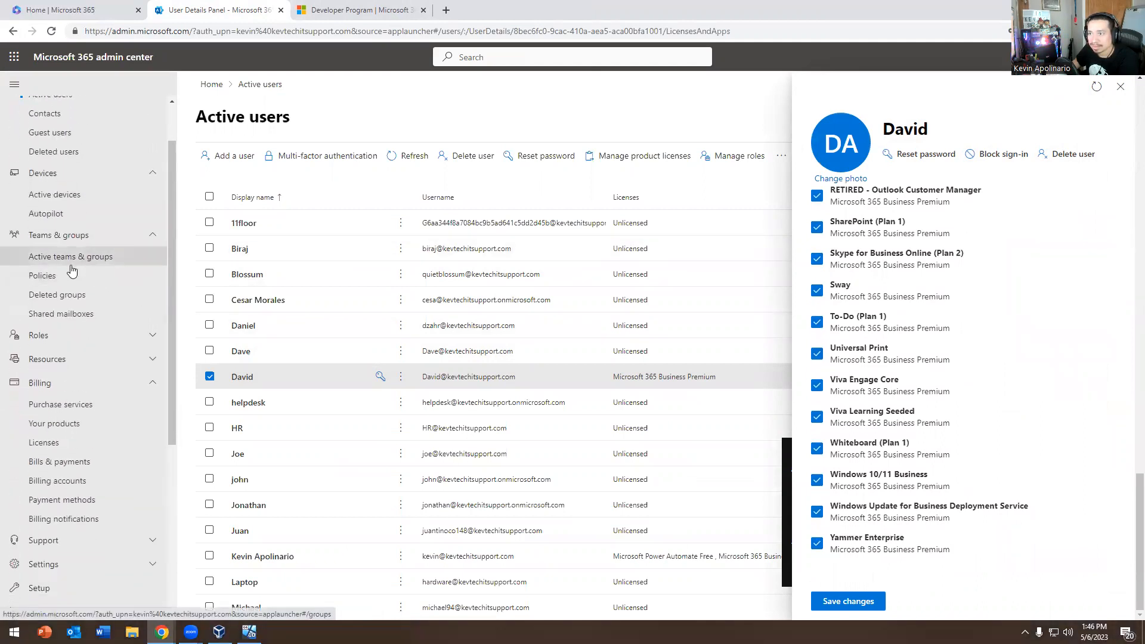
pyautogui.scroll(-2, 62, 274)
pyautogui.click(59, 216)
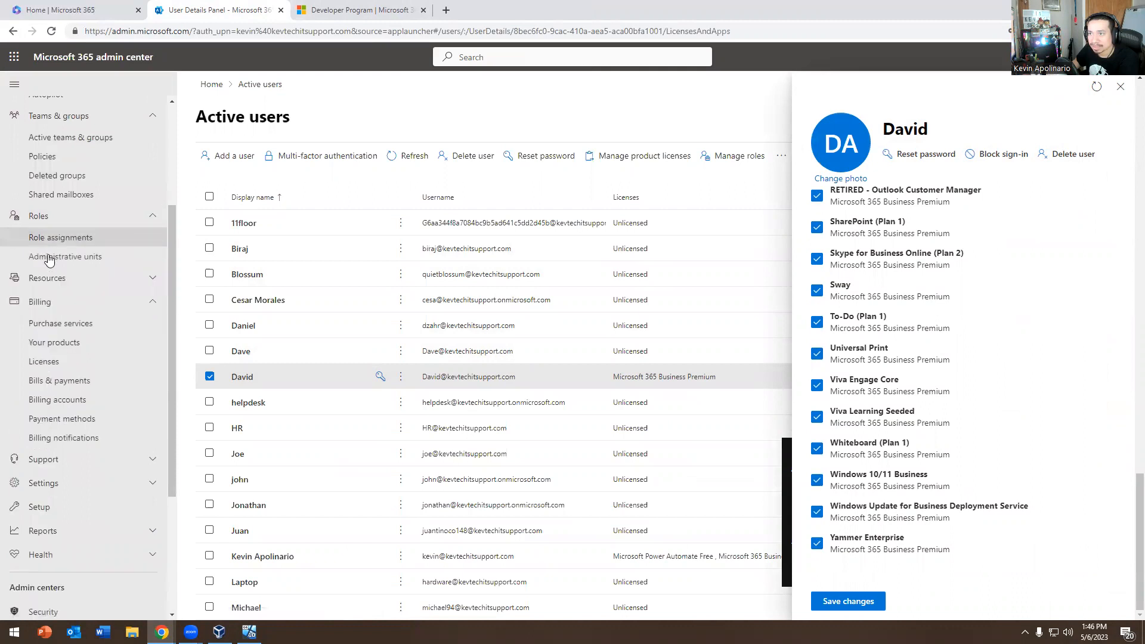
pyautogui.click(57, 238)
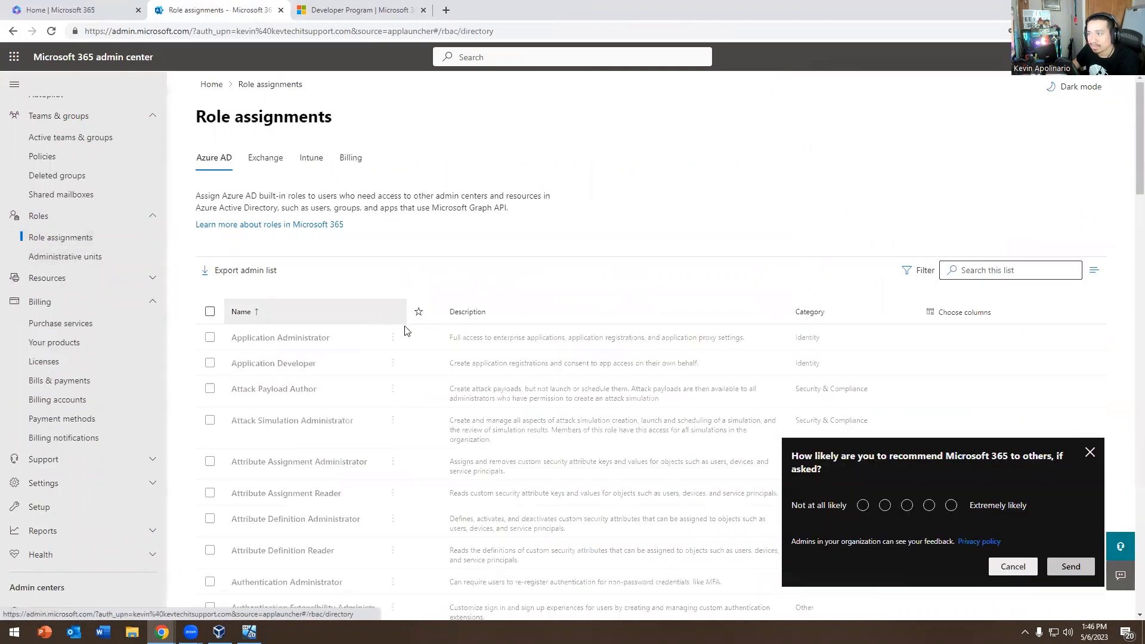
# Browse the admin roles, viewing the Groups Administrator and Global Reader details
pyautogui.scroll(-3, 332, 354)
pyautogui.scroll(-10, 332, 358)
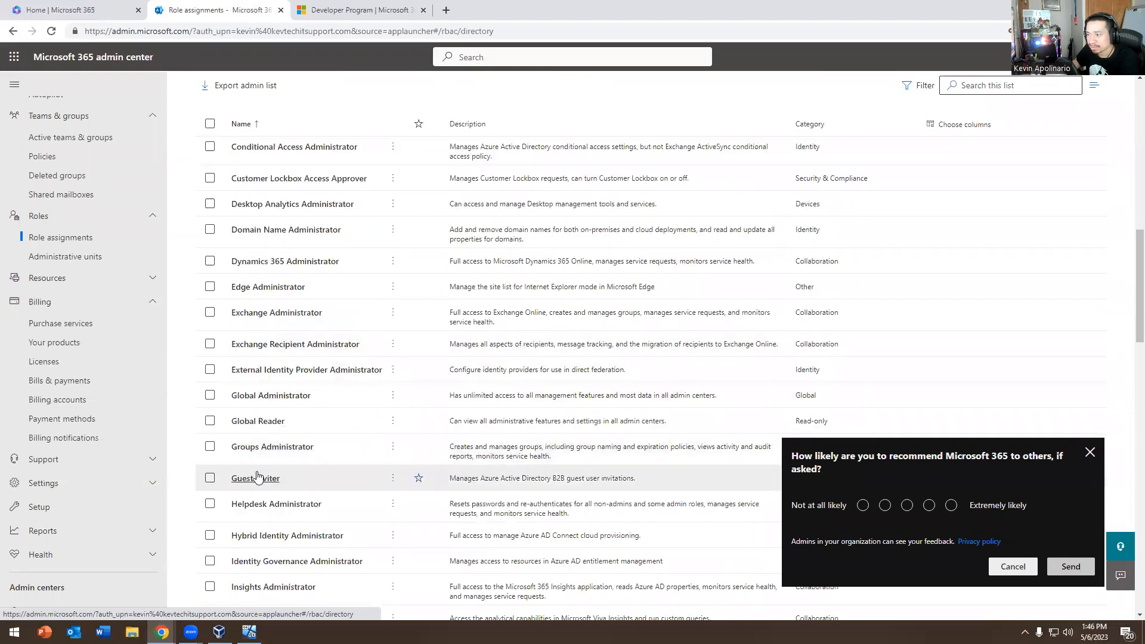
pyautogui.click(268, 453)
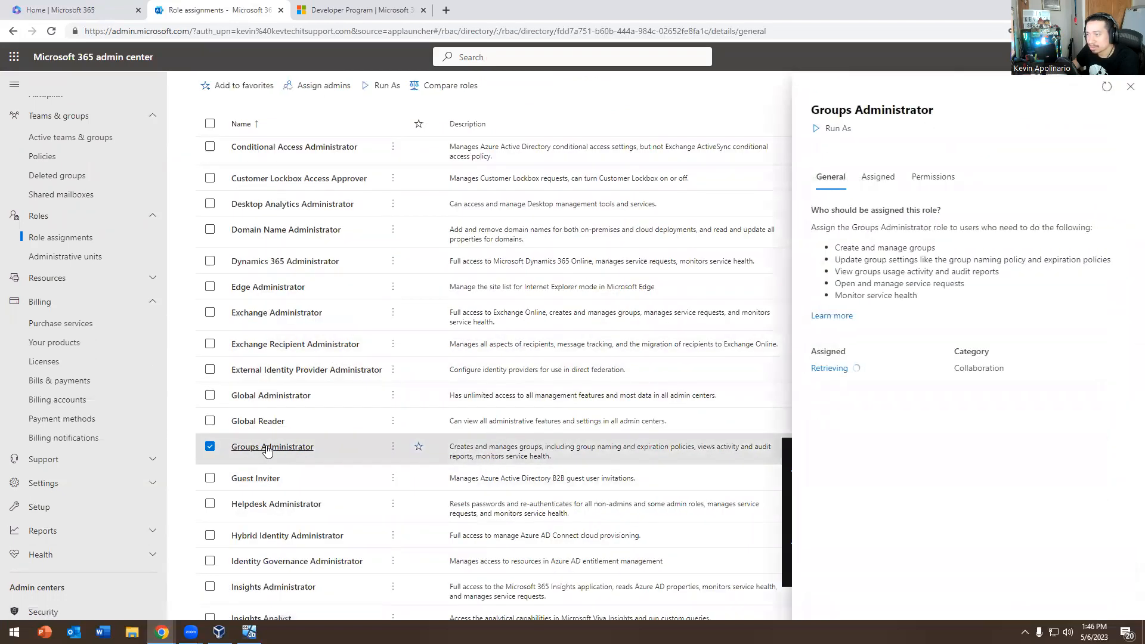
pyautogui.click(262, 422)
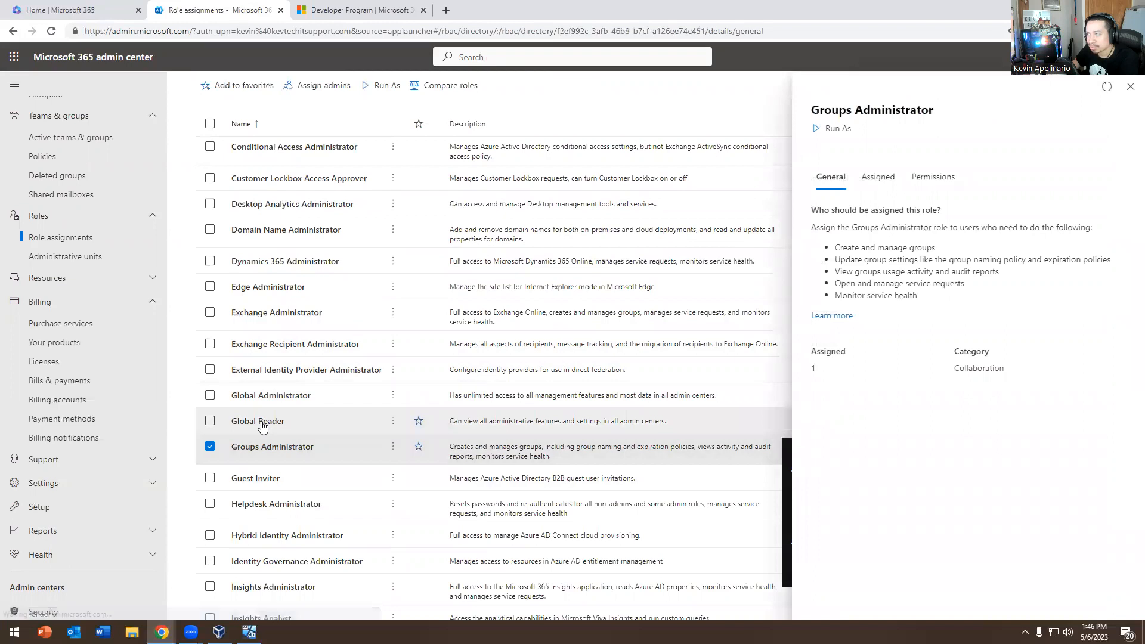
pyautogui.scroll(-2, 333, 397)
pyautogui.scroll(-6, 317, 393)
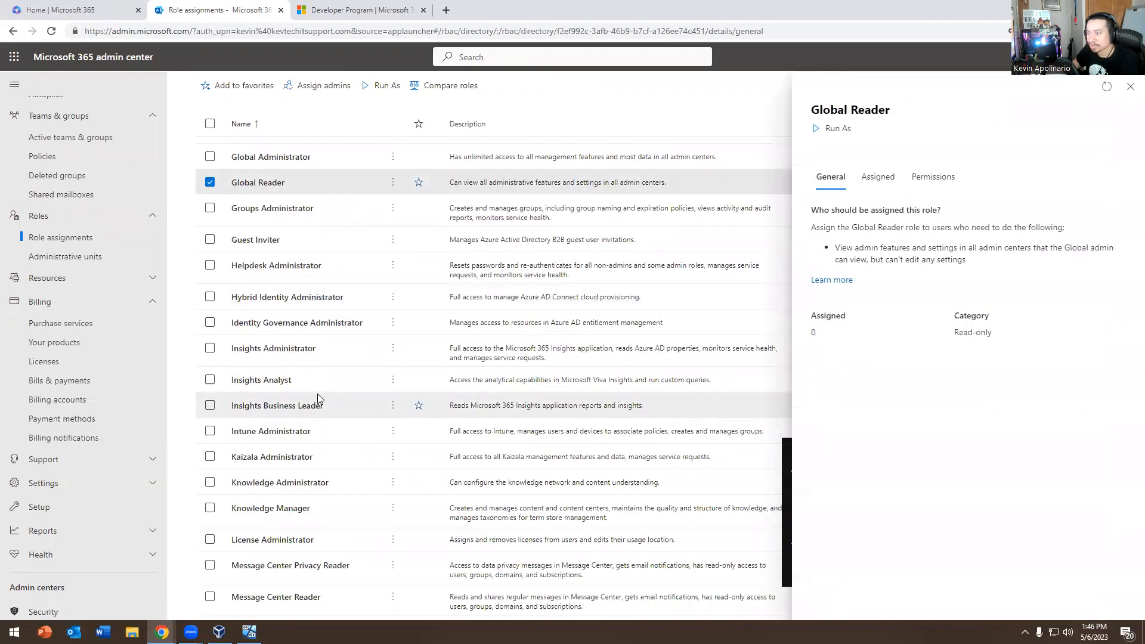
pyautogui.scroll(8, 241, 364)
pyautogui.scroll(10, 242, 364)
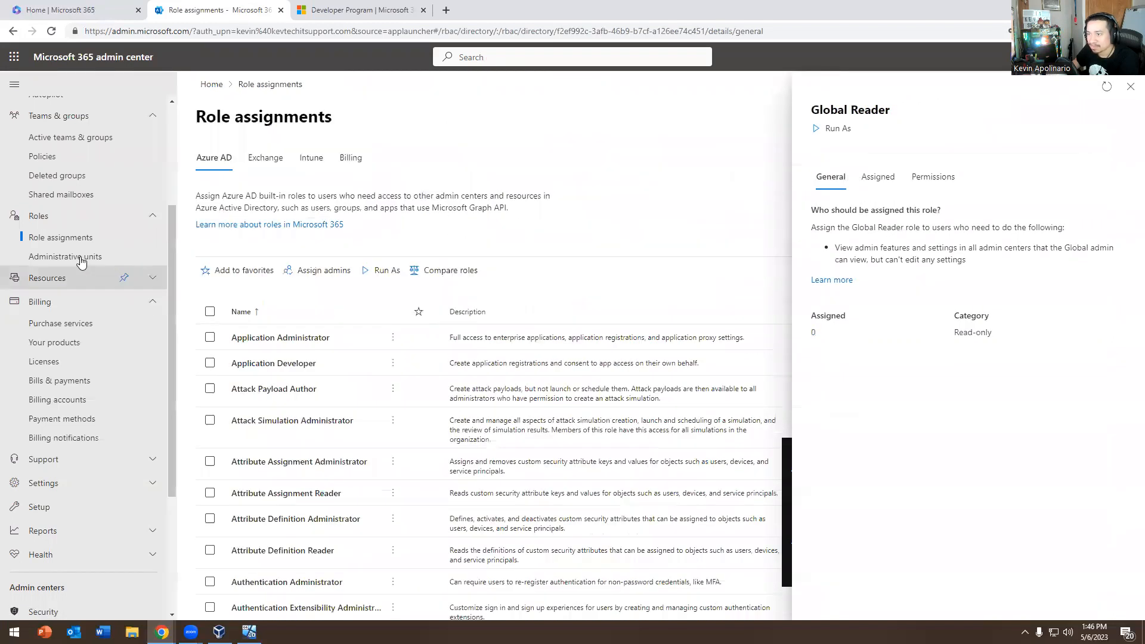
# Switch to the Exchange tab, dismiss the feedback survey, and scroll through the 29 role groups
pyautogui.click(265, 157)
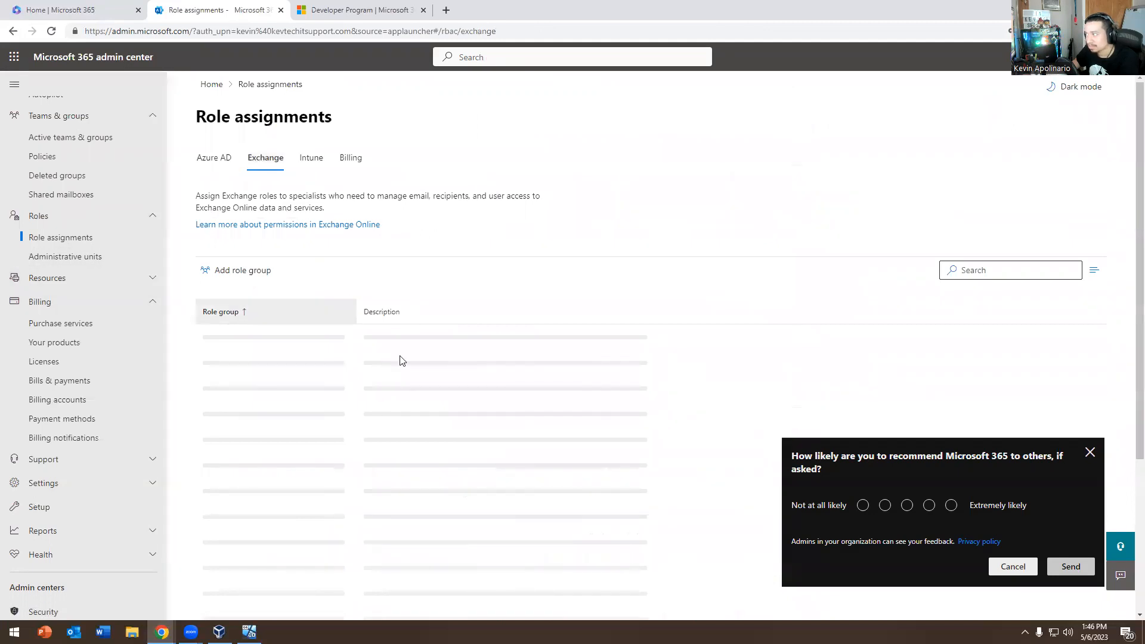
pyautogui.click(1091, 455)
pyautogui.scroll(-4, 417, 382)
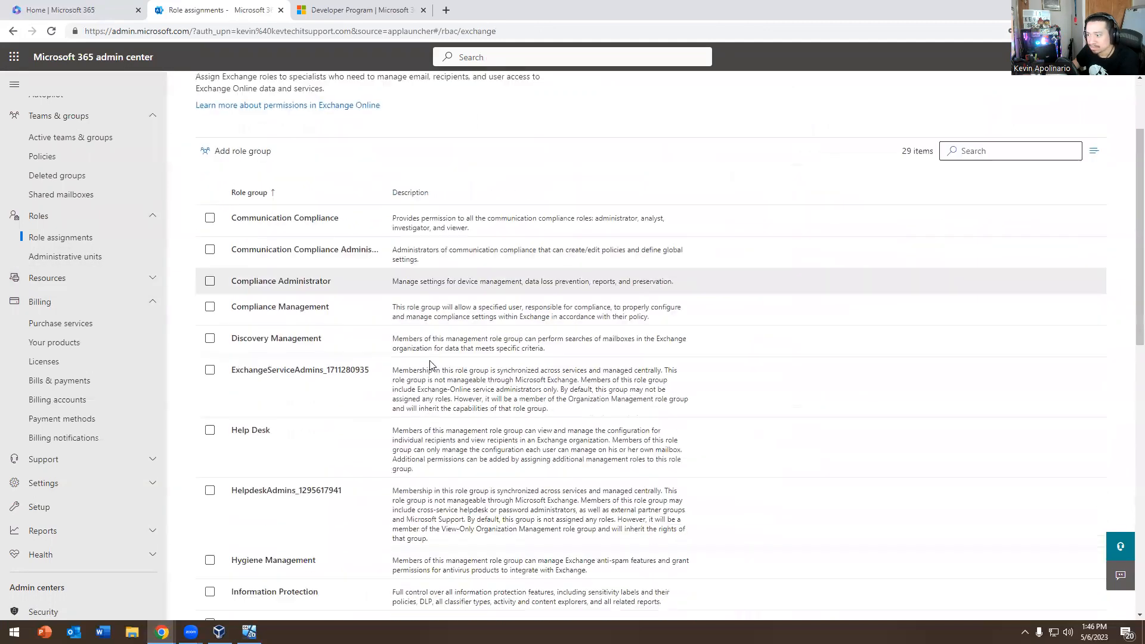
pyautogui.scroll(-9, 468, 386)
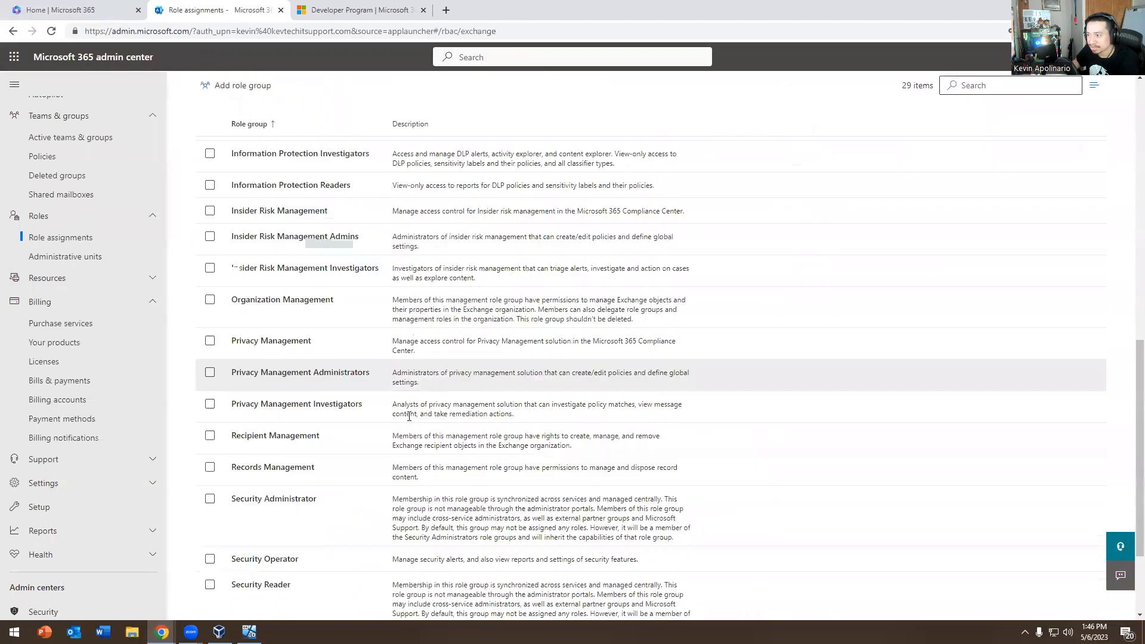
pyautogui.scroll(11, 318, 388)
pyautogui.scroll(3, 122, 295)
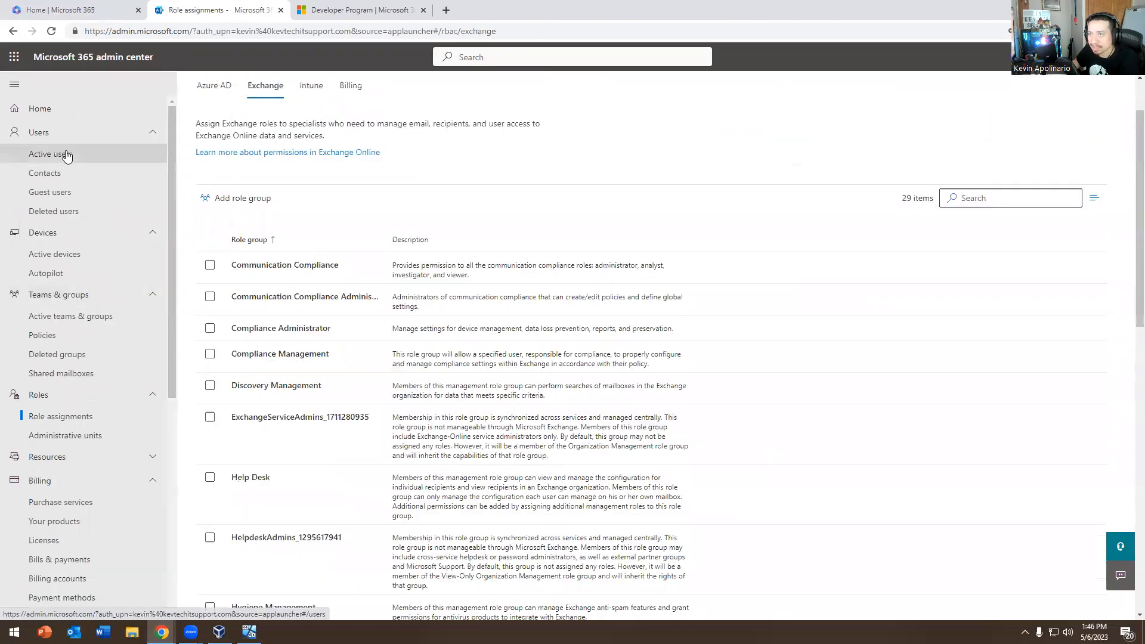
# Open Users > Active users and scroll through each user's username and licence status
pyautogui.click(60, 154)
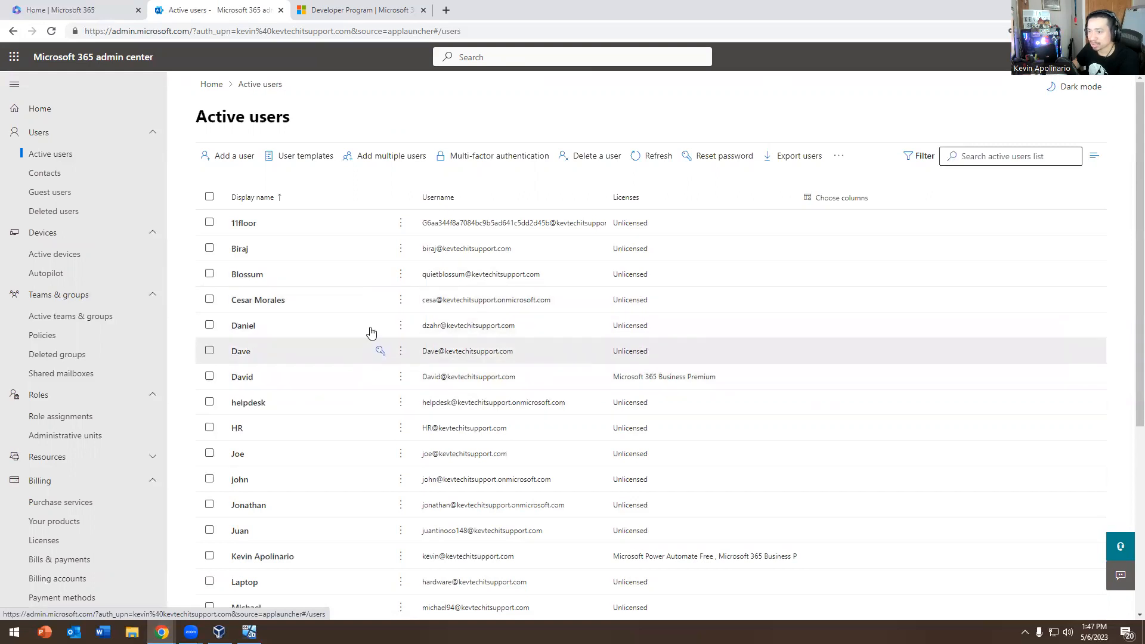
pyautogui.scroll(-5, 127, 379)
pyautogui.scroll(5, 115, 430)
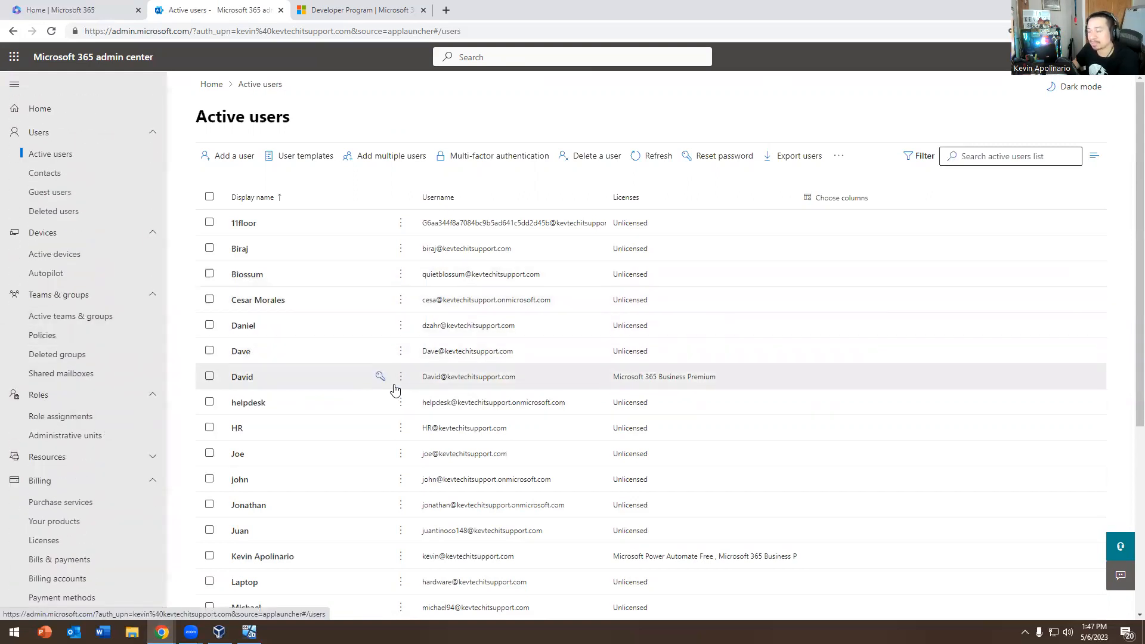
pyautogui.scroll(-4, 394, 389)
pyautogui.scroll(4, 297, 306)
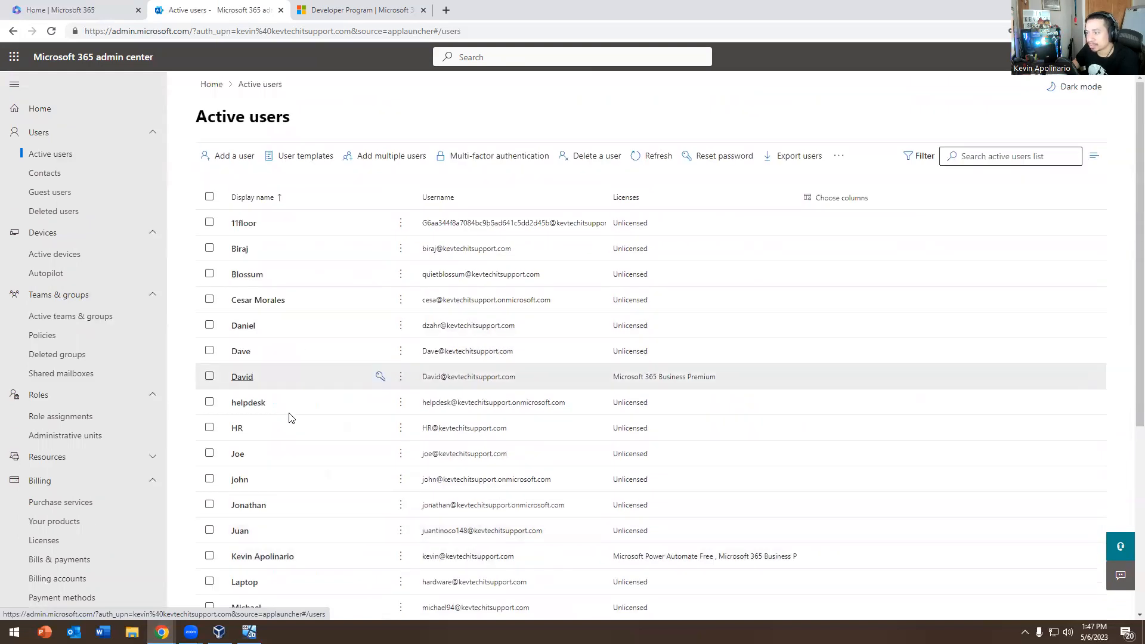
# In the Windows 10 Dave VM, accept the region and US keyboard, skipping a second layout
pyautogui.click(219, 632)
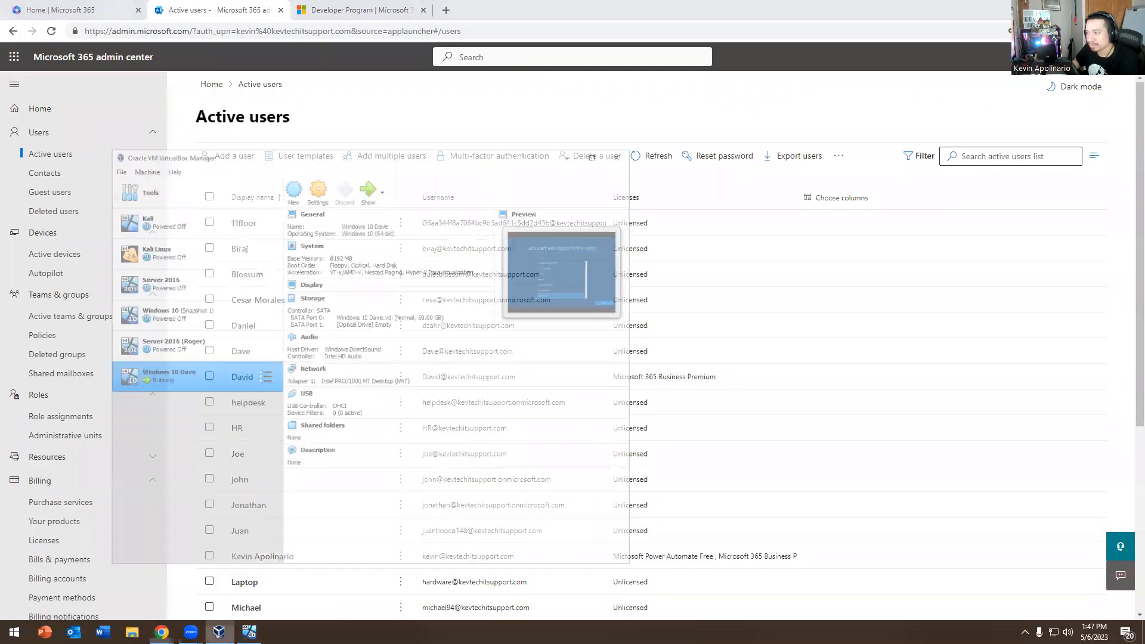
pyautogui.click(249, 631)
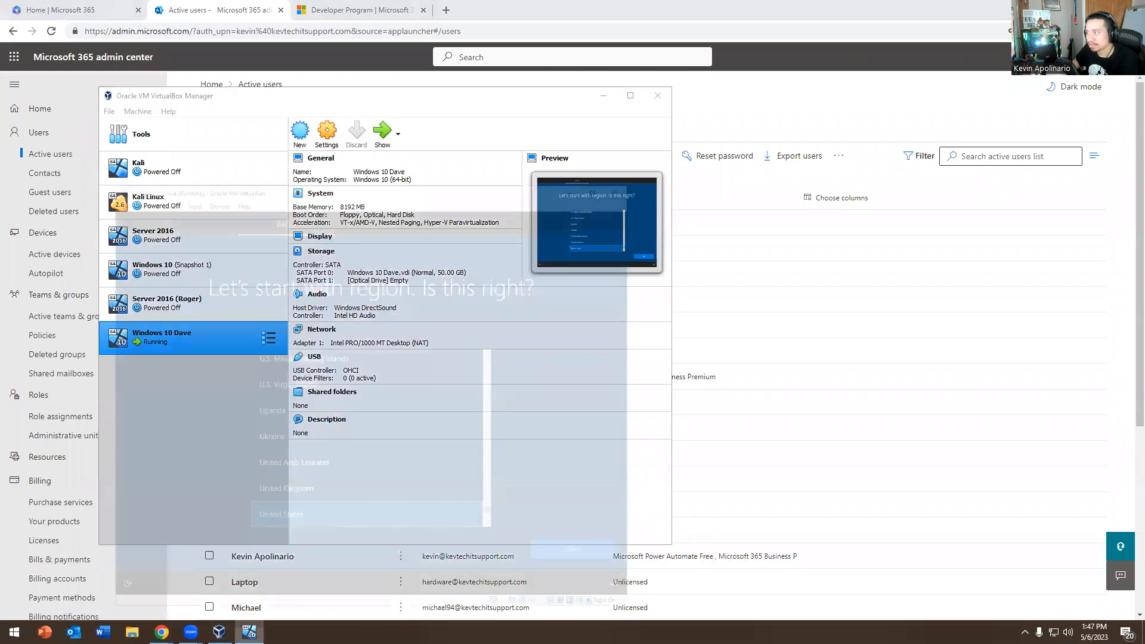
pyautogui.click(639, 511)
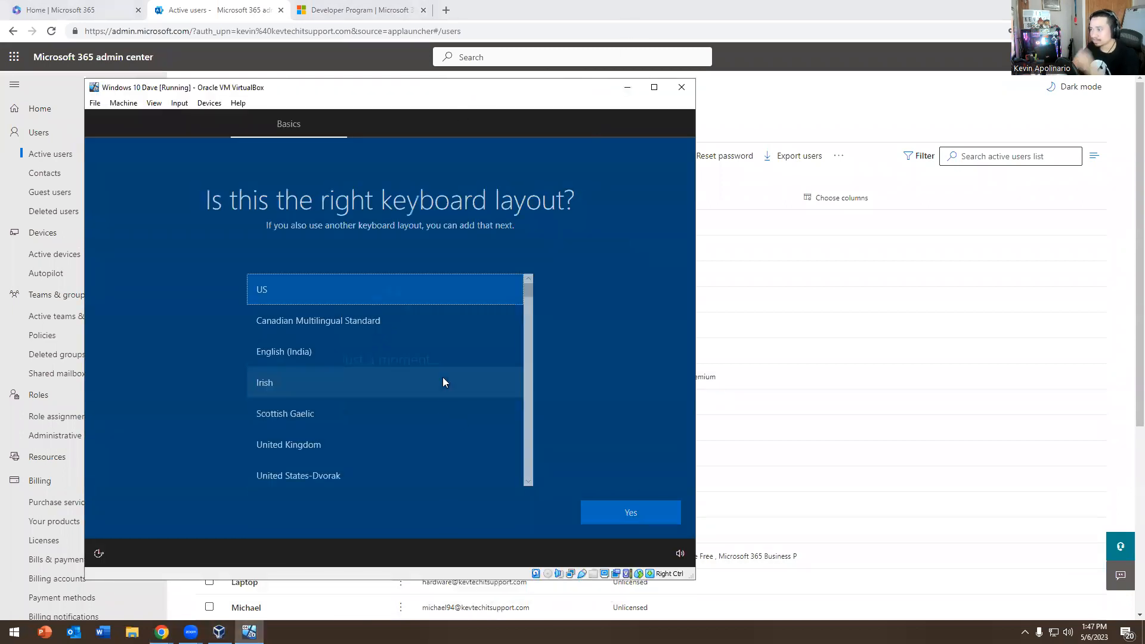
pyautogui.click(653, 521)
pyautogui.click(608, 515)
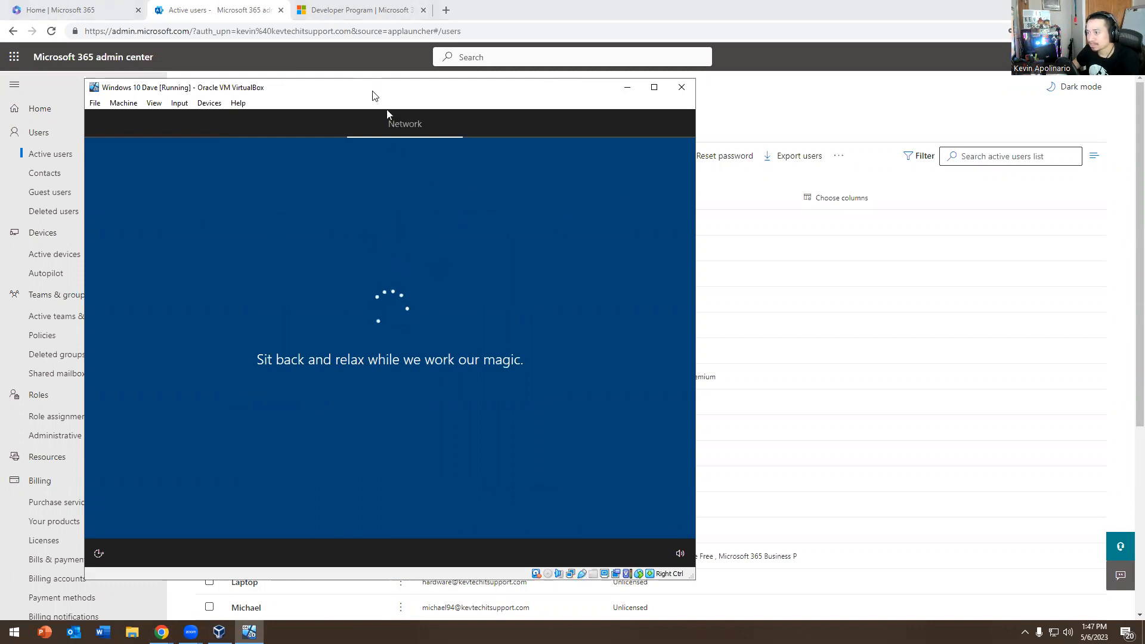
# Reposition the VM window and minimize the VirtualBox Manager
pyautogui.moveTo(375, 96); pyautogui.dragTo(526, 100)
pyautogui.click(208, 368)
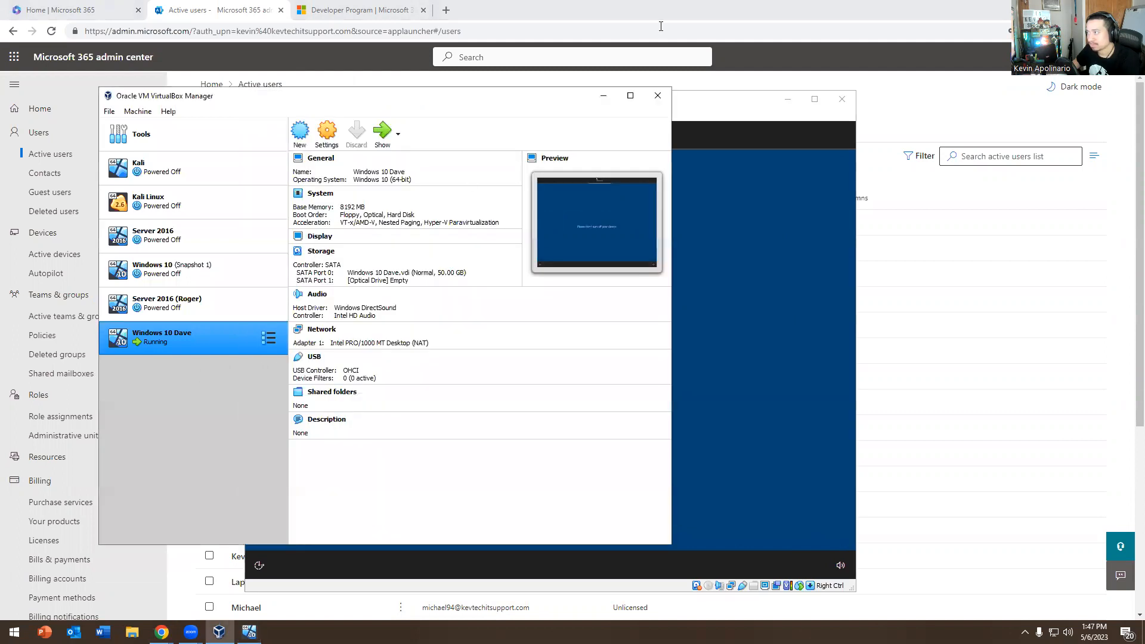
pyautogui.click(603, 97)
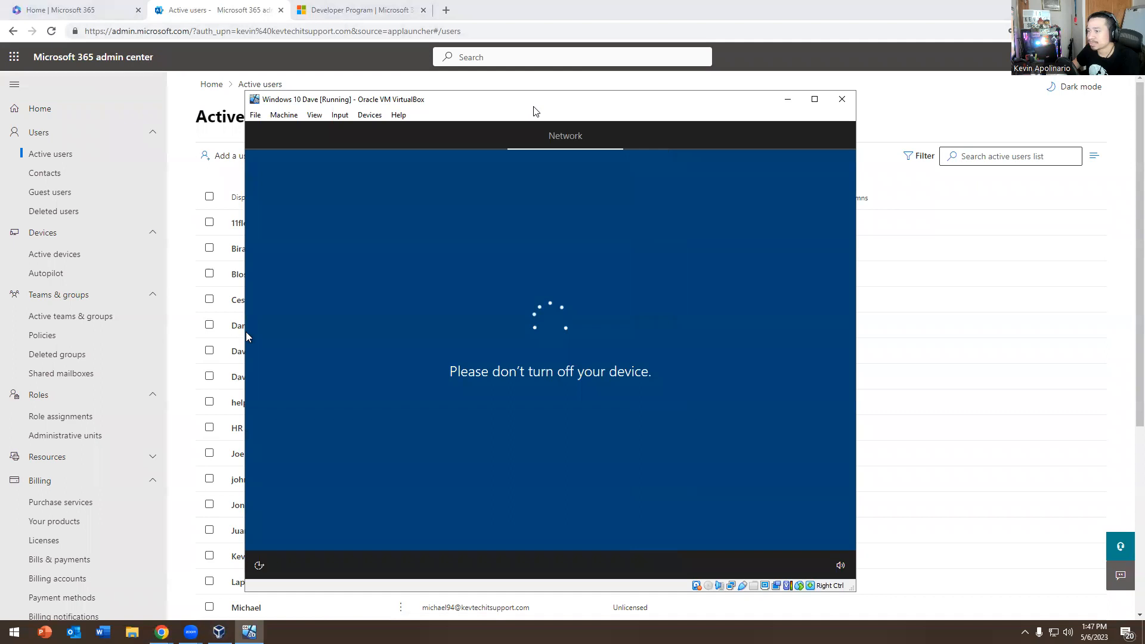
pyautogui.moveTo(534, 108); pyautogui.dragTo(619, 97)
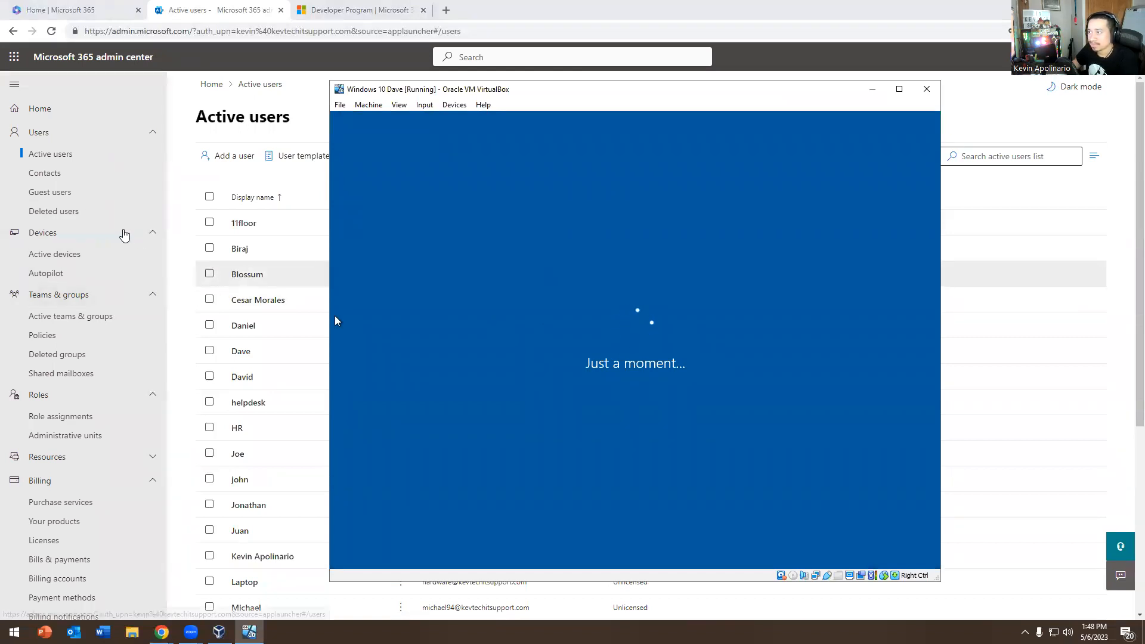
# Open the Add a user form, then cancel and discard it
pyautogui.click(220, 156)
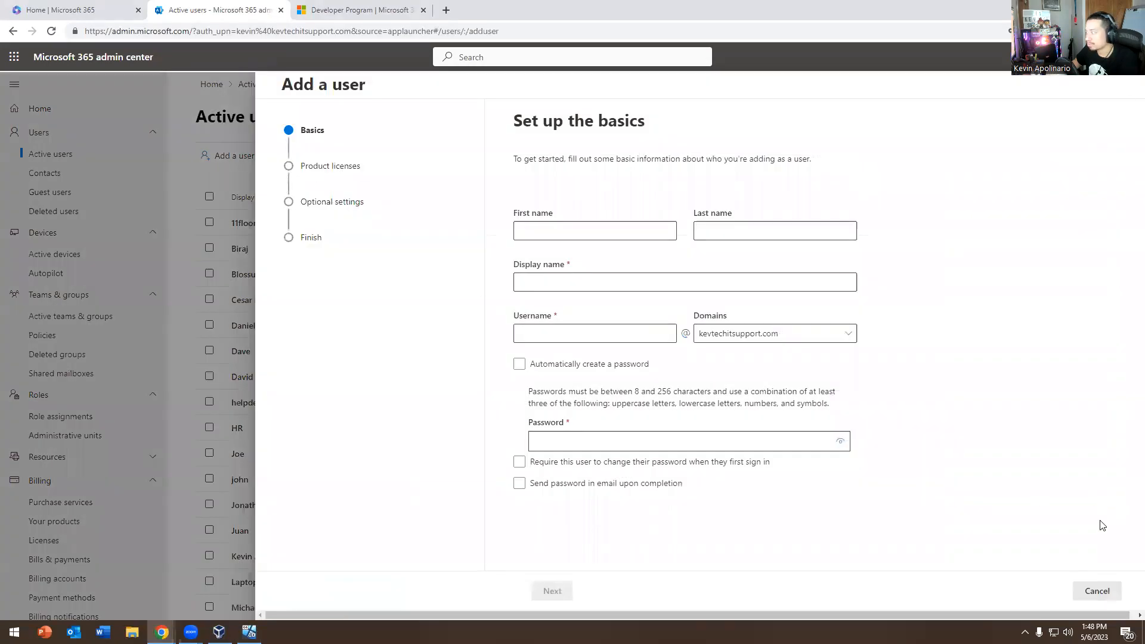
pyautogui.click(1103, 591)
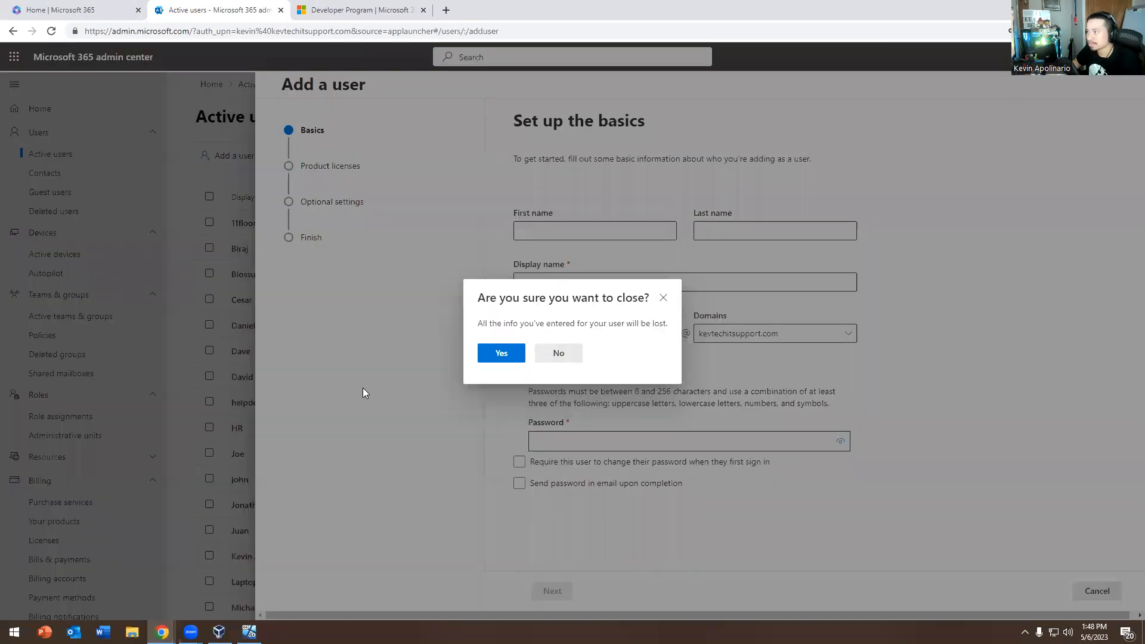
pyautogui.click(487, 359)
# Step through the Add user template wizard's basics, licenses, settings and finish pages, then cancel
pyautogui.click(294, 166)
pyautogui.click(297, 179)
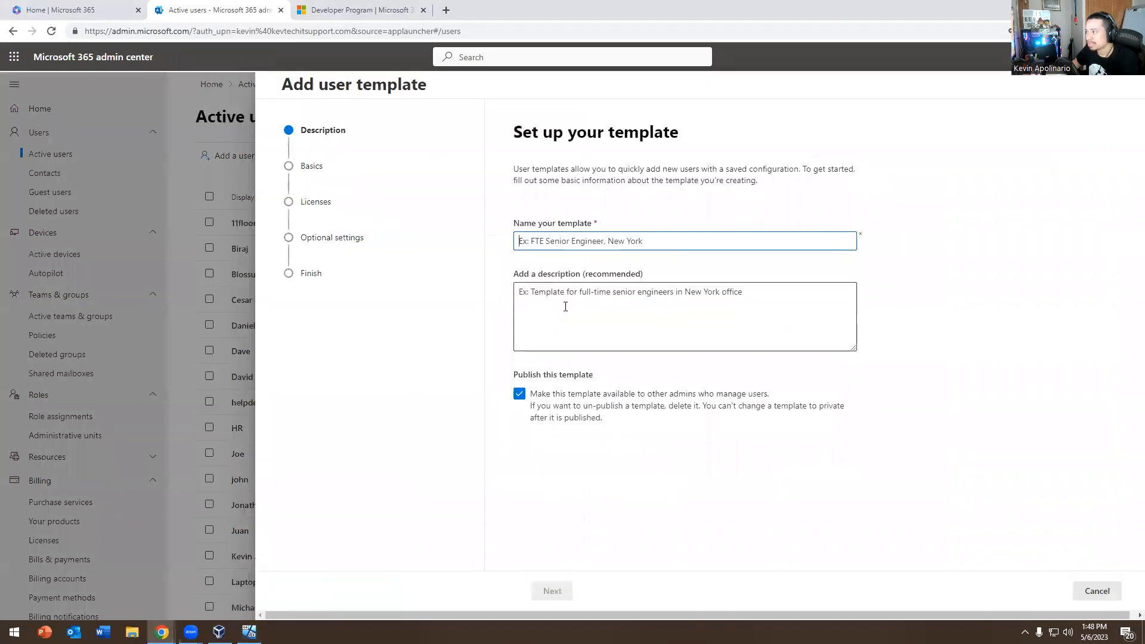
pyautogui.click(323, 173)
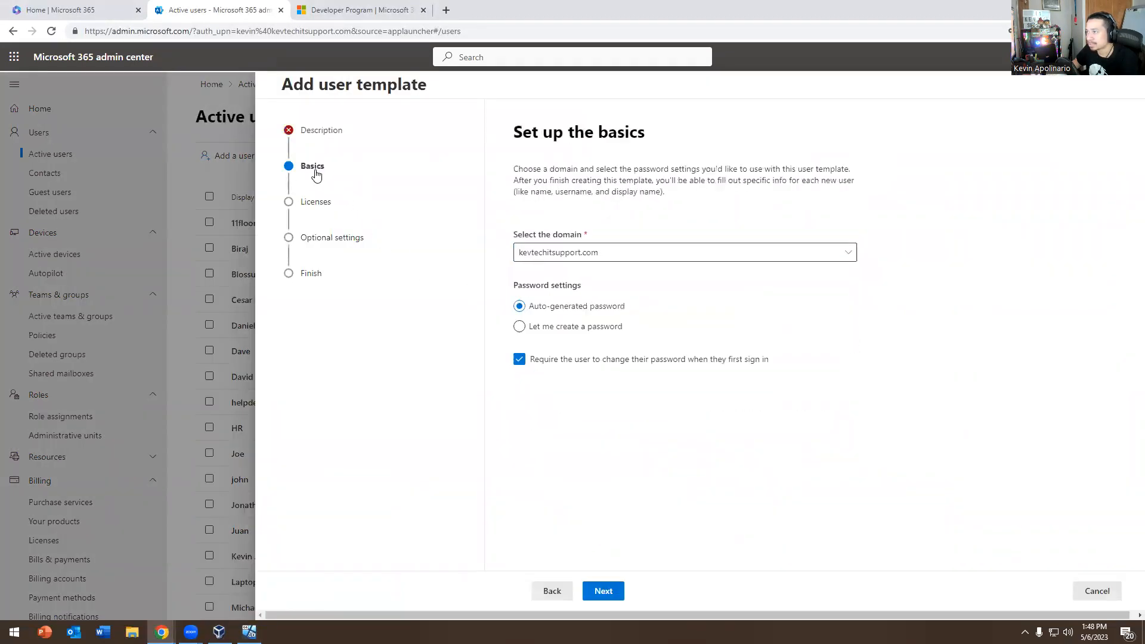
pyautogui.click(312, 202)
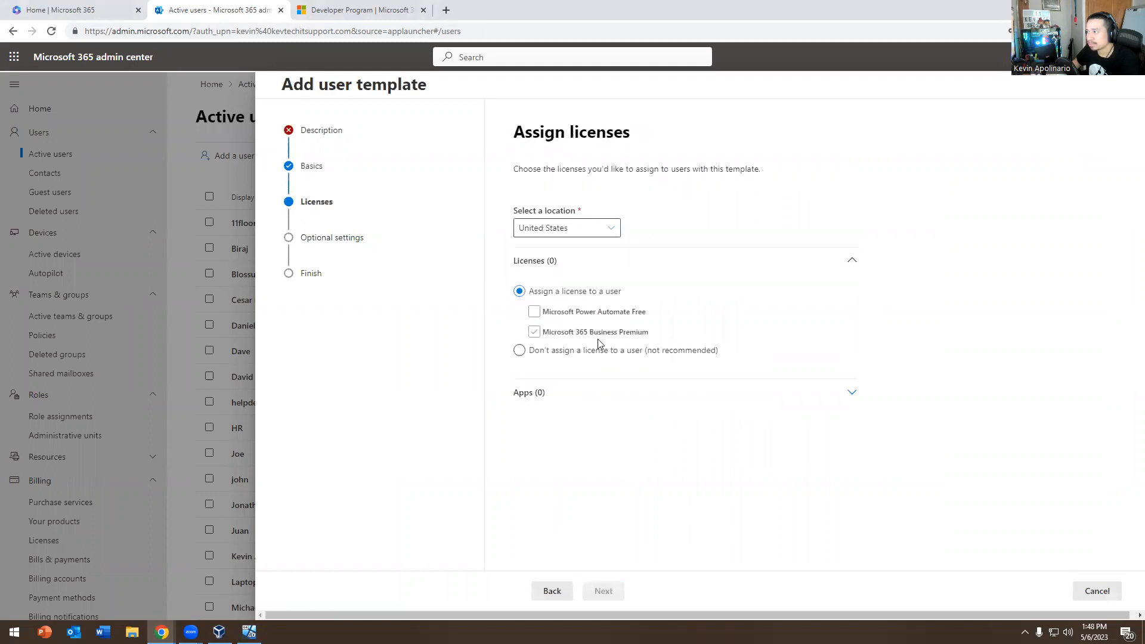
pyautogui.click(353, 241)
pyautogui.click(320, 276)
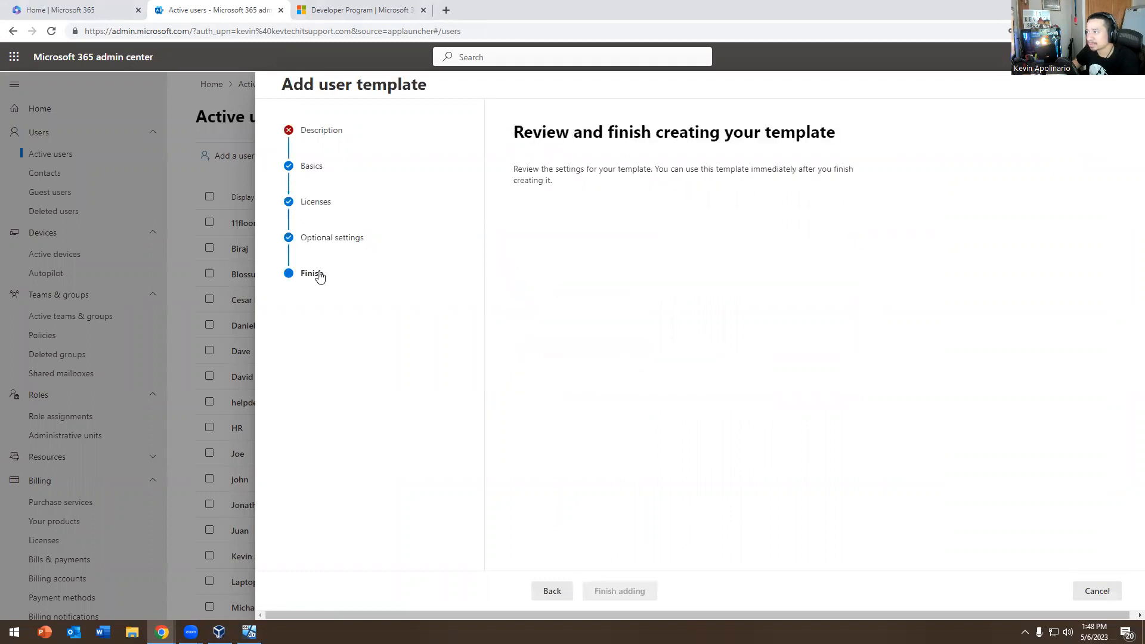
pyautogui.click(308, 129)
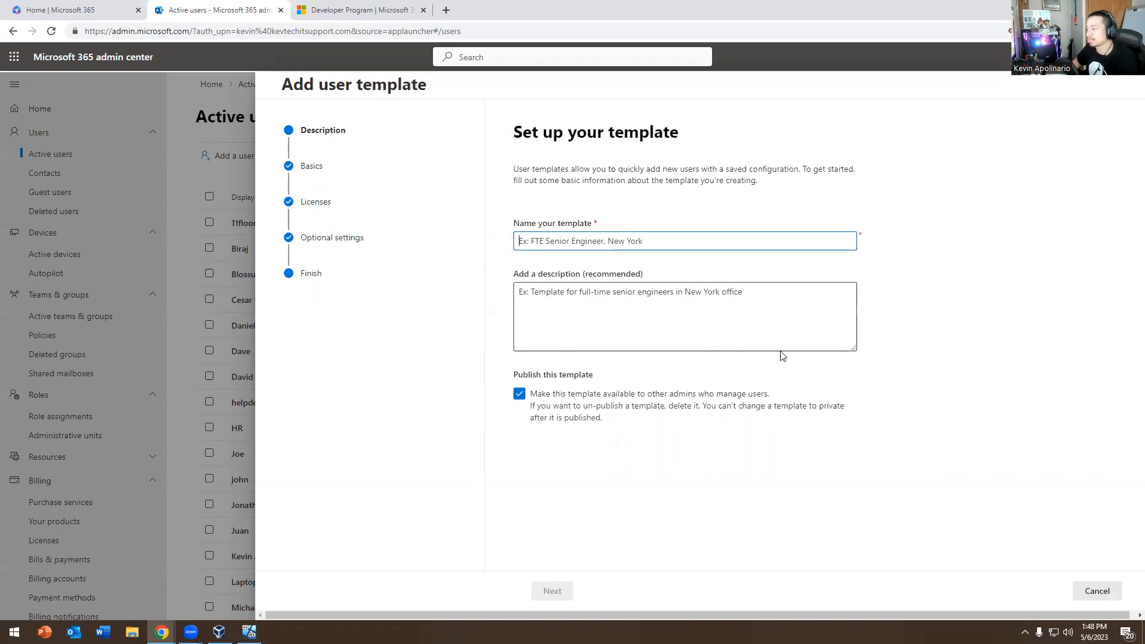
pyautogui.click(1098, 591)
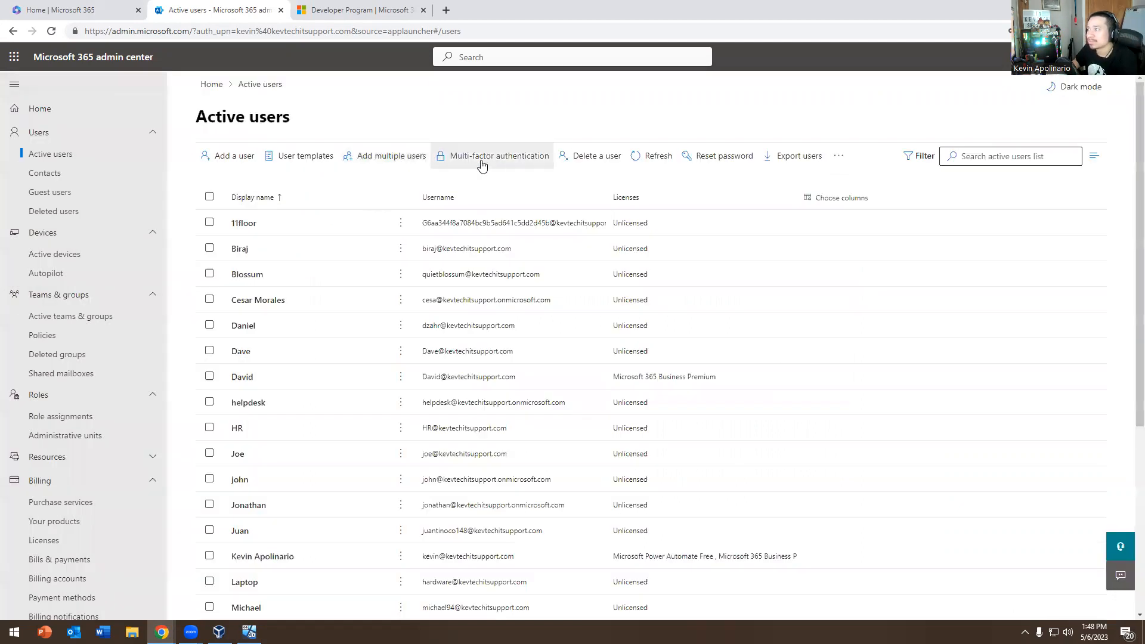
pyautogui.click(357, 165)
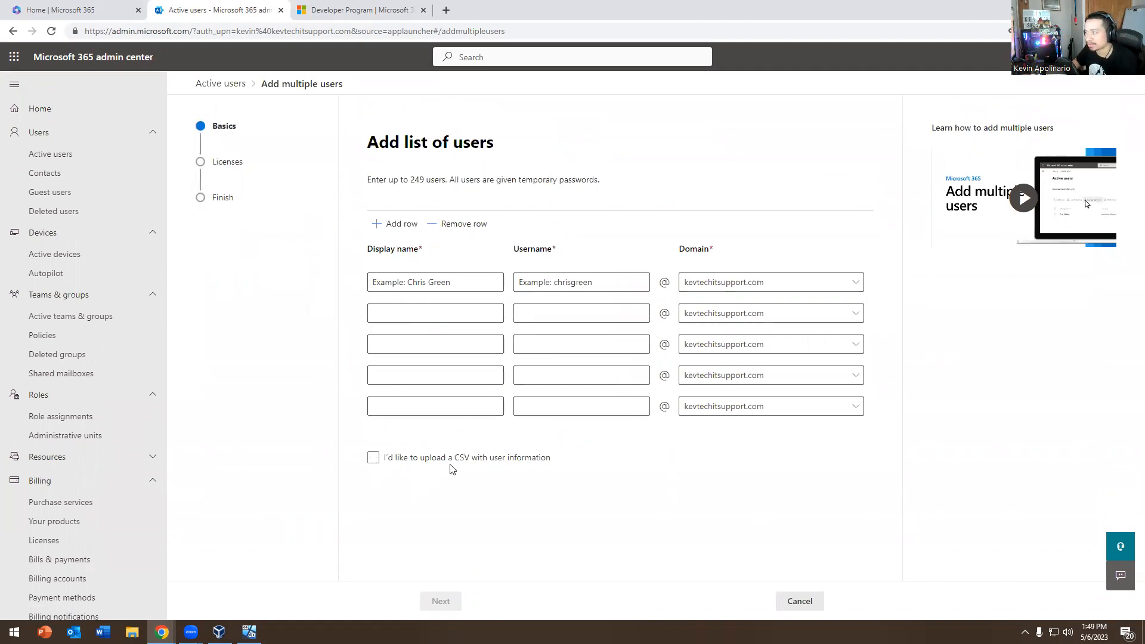
pyautogui.click(53, 156)
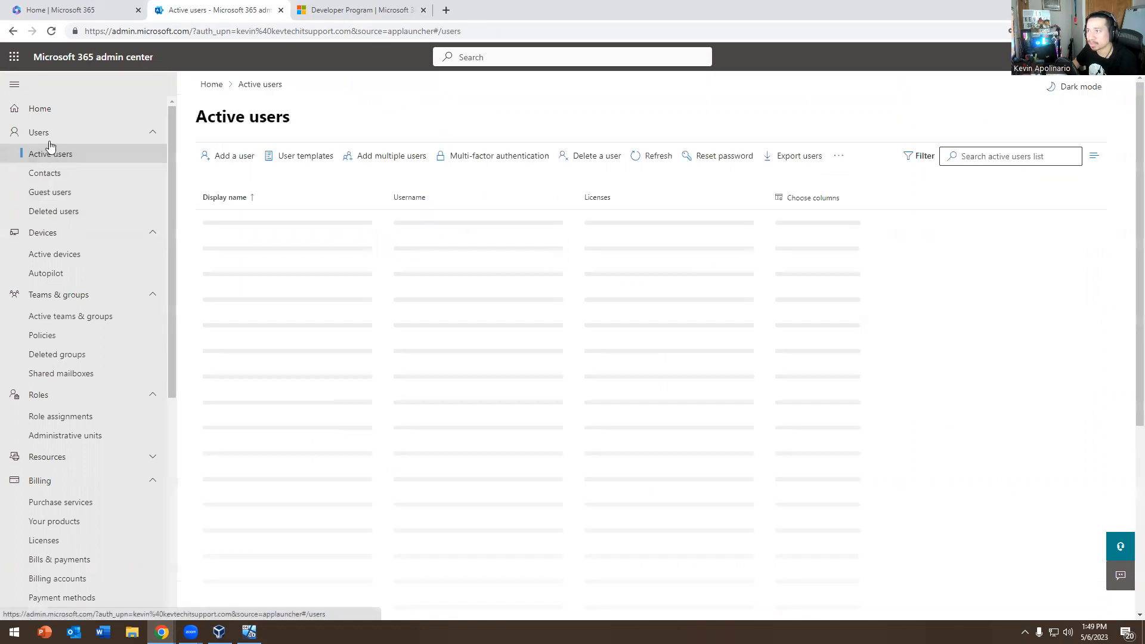
# Set Windows up for personal use with an offline account and limited experience
pyautogui.click(249, 633)
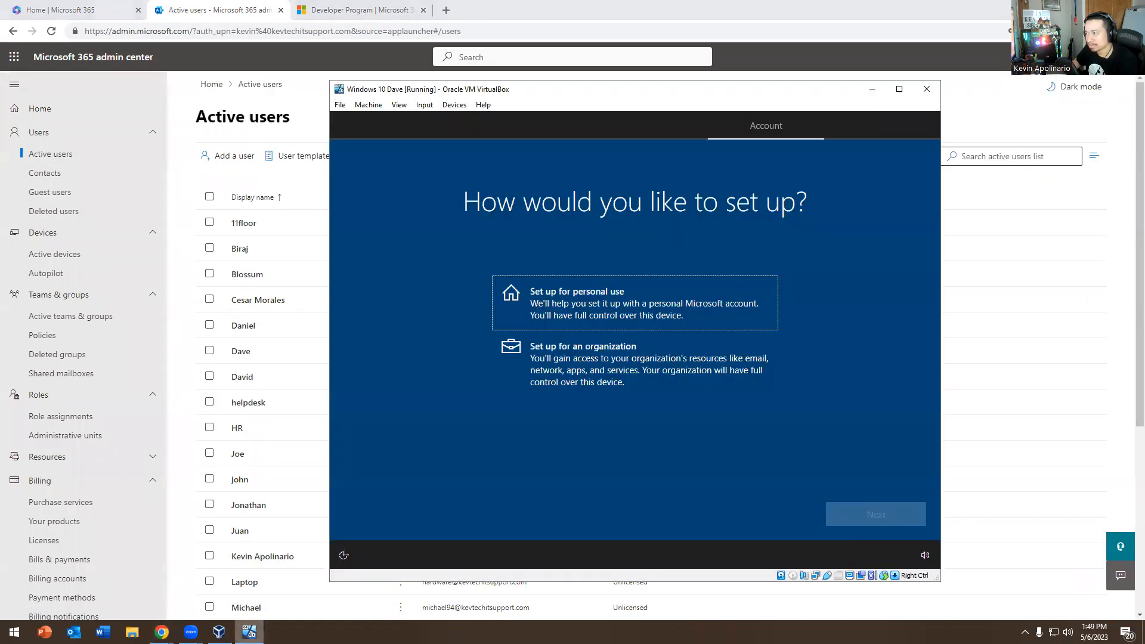
pyautogui.click(547, 306)
pyautogui.click(860, 511)
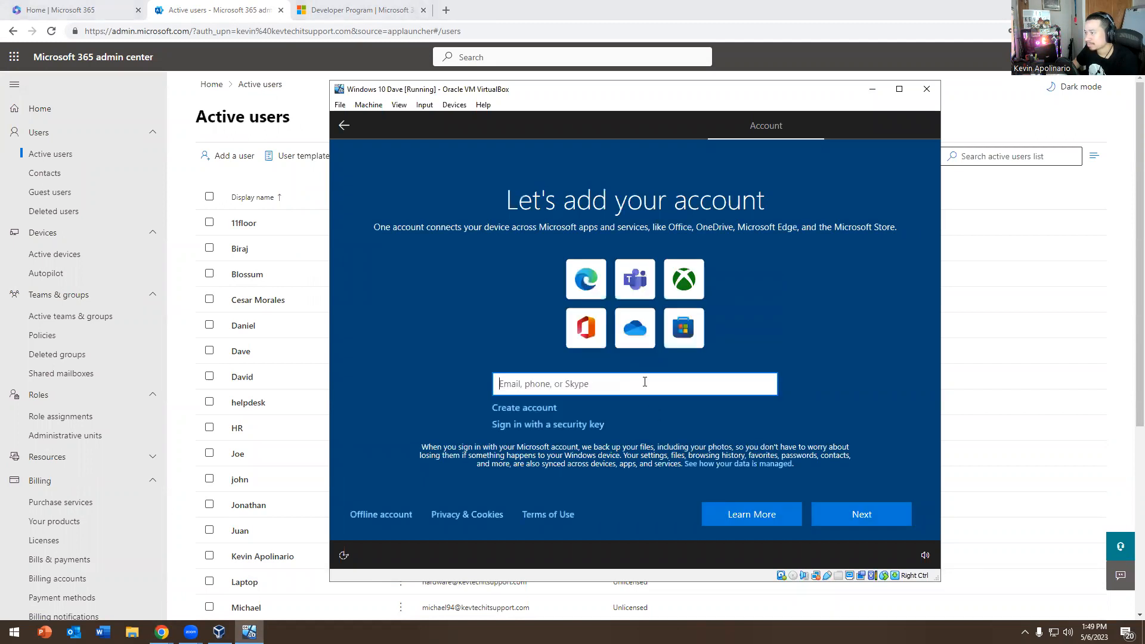
pyautogui.click(376, 516)
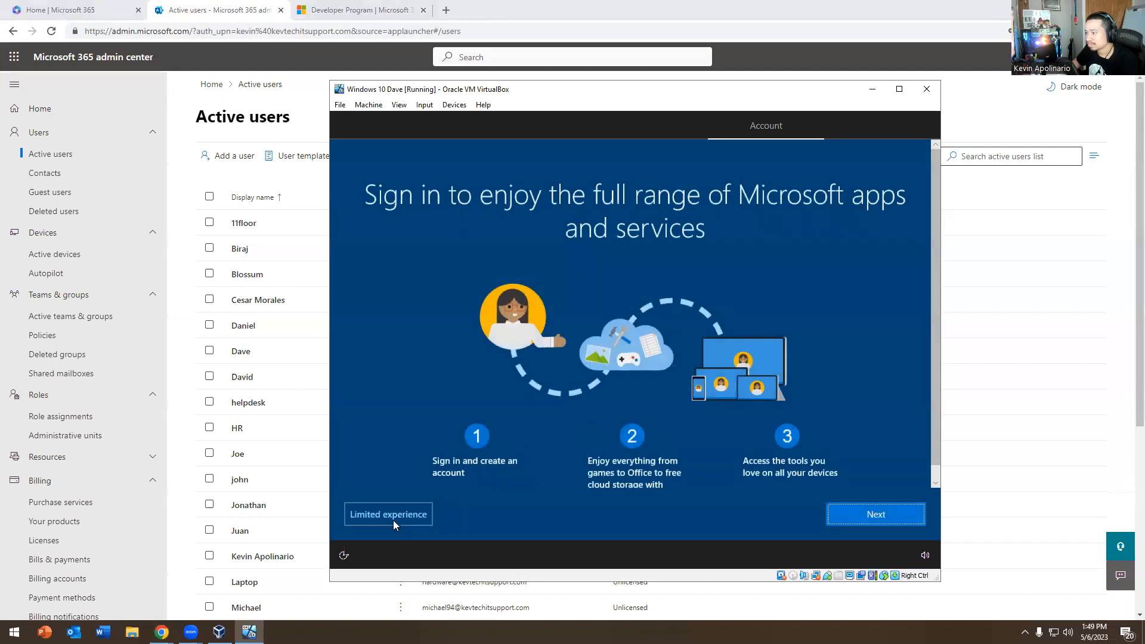
pyautogui.click(393, 519)
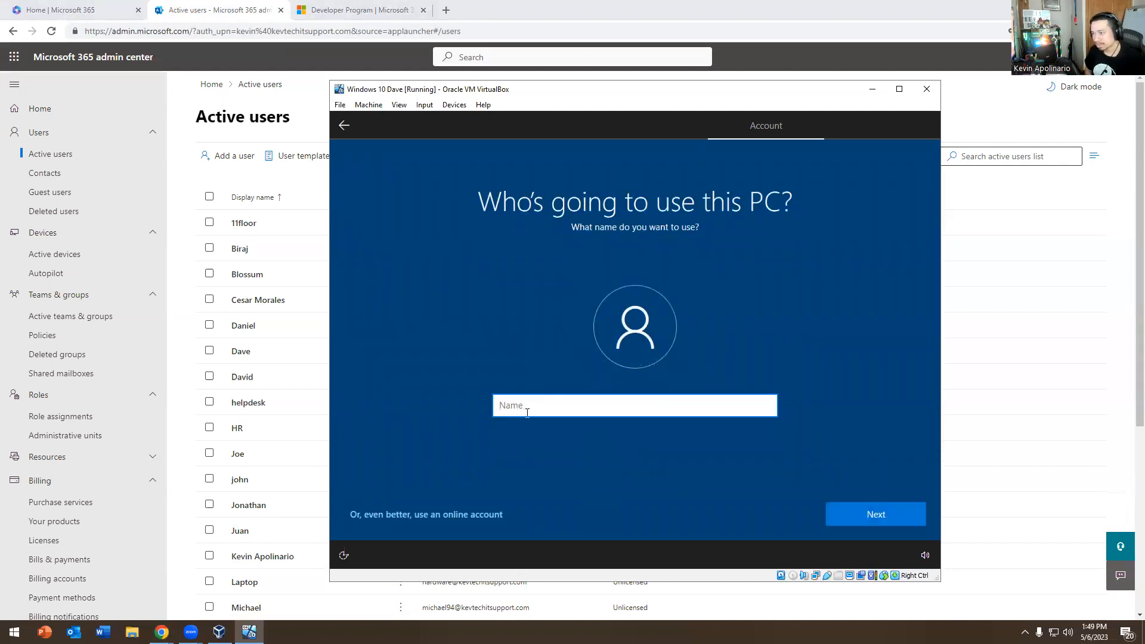
# Enter the local account name, then set and confirm the account password
pyautogui.write('Dave')
pyautogui.press('BackSpace')
pyautogui.write('id')
pyautogui.press('Return')
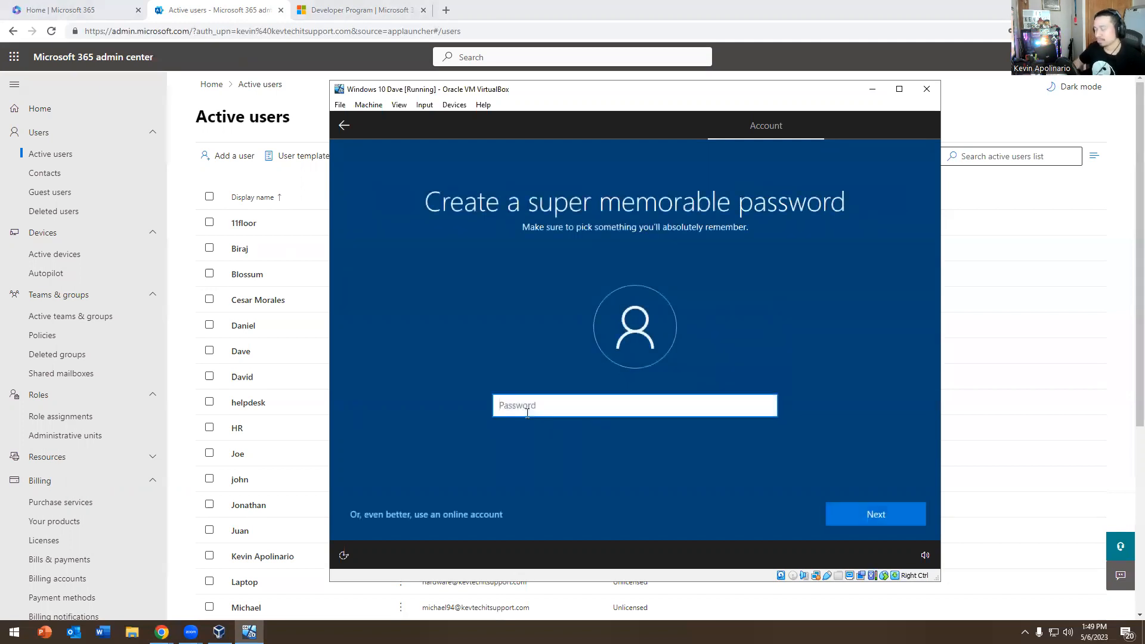
pyautogui.write('Password1')
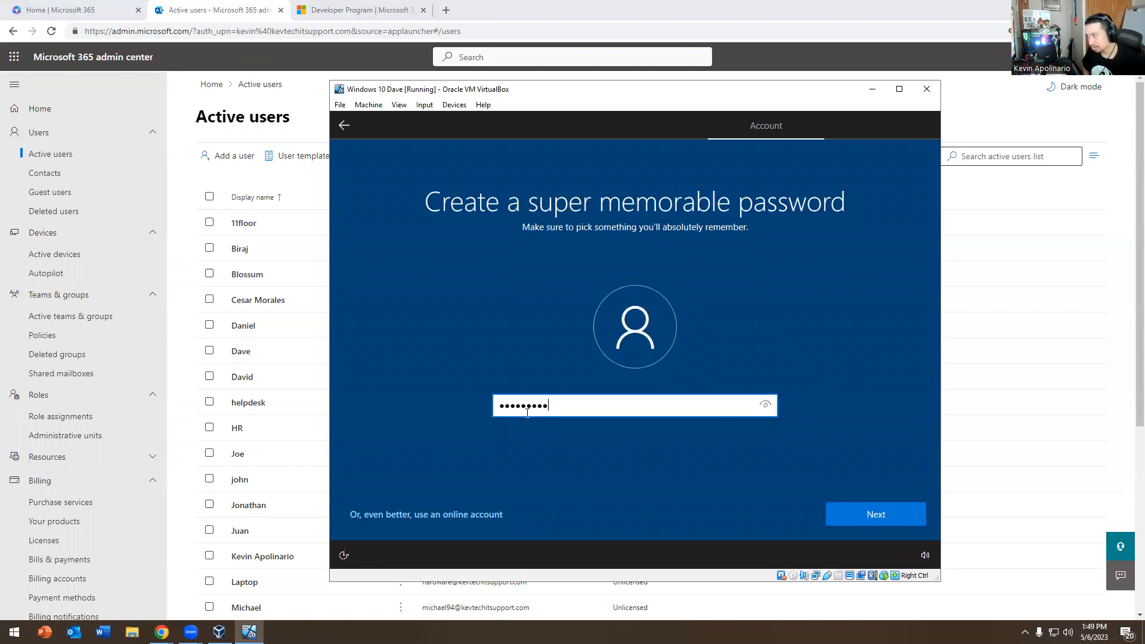
pyautogui.press('Return')
pyautogui.write('Password1')
pyautogui.press('Return')
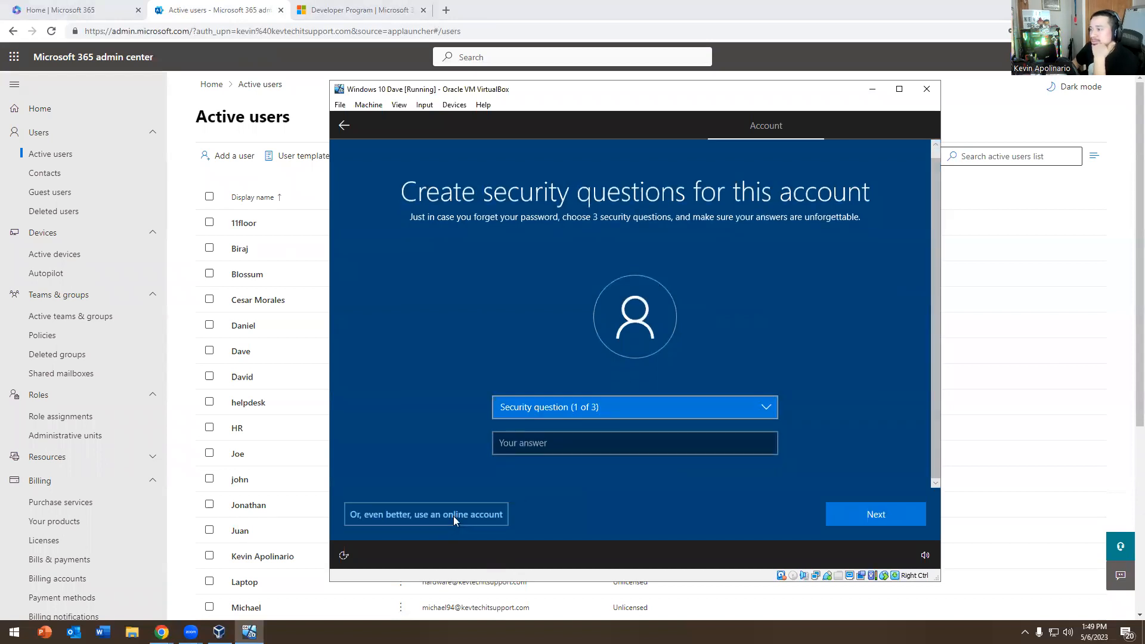
# Choose the first pet's name security question and enter its answer
pyautogui.click(596, 414)
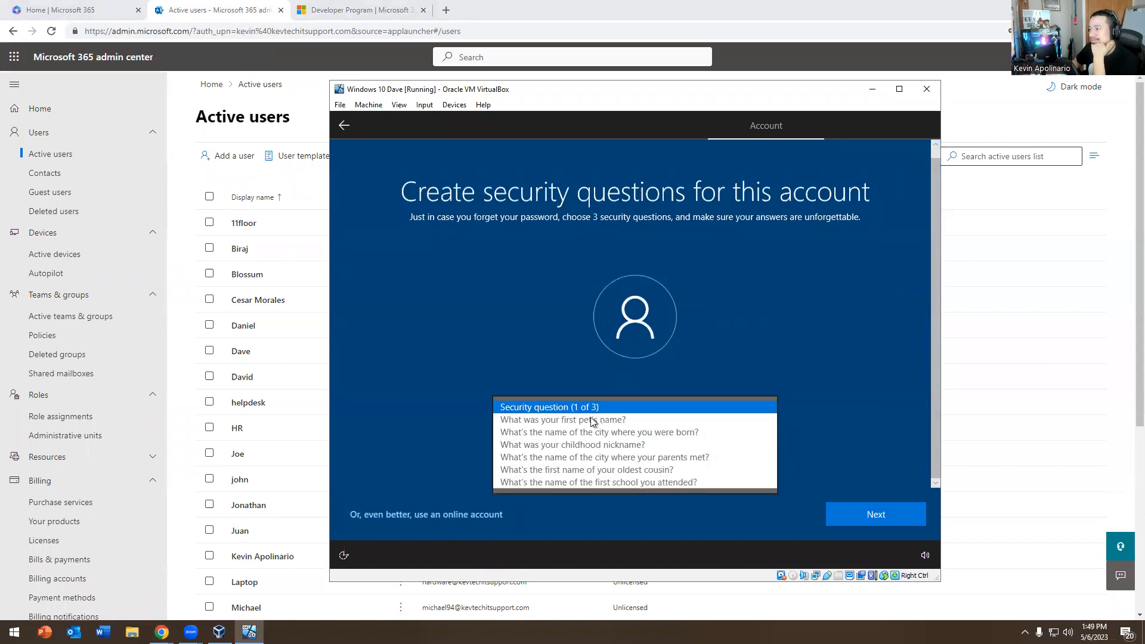
pyautogui.click(593, 420)
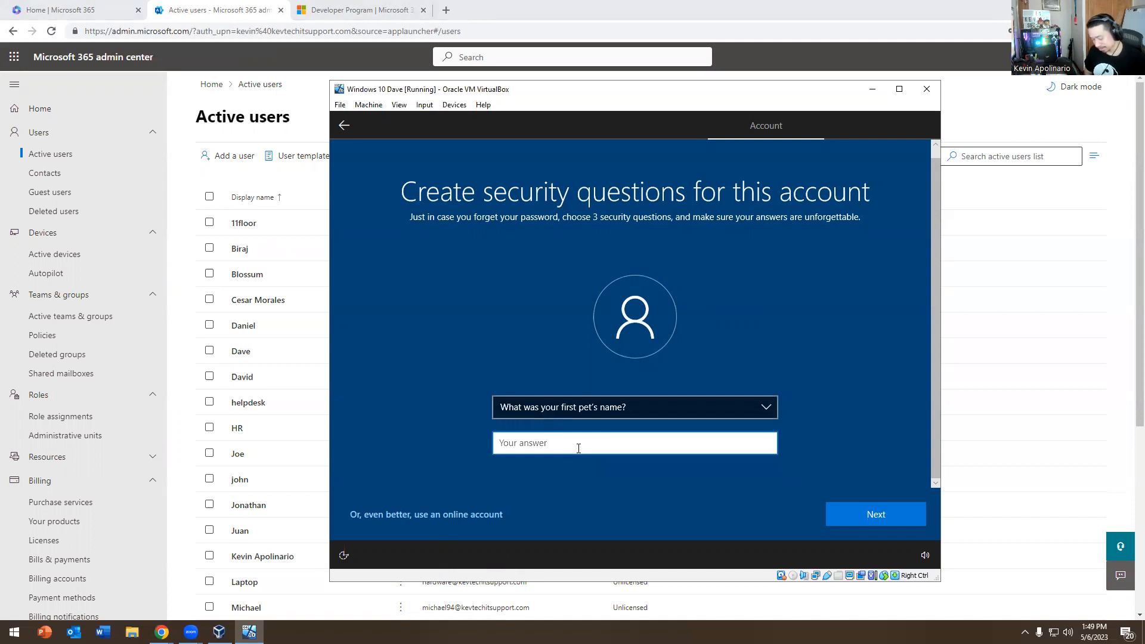
pyautogui.write('Welcome')
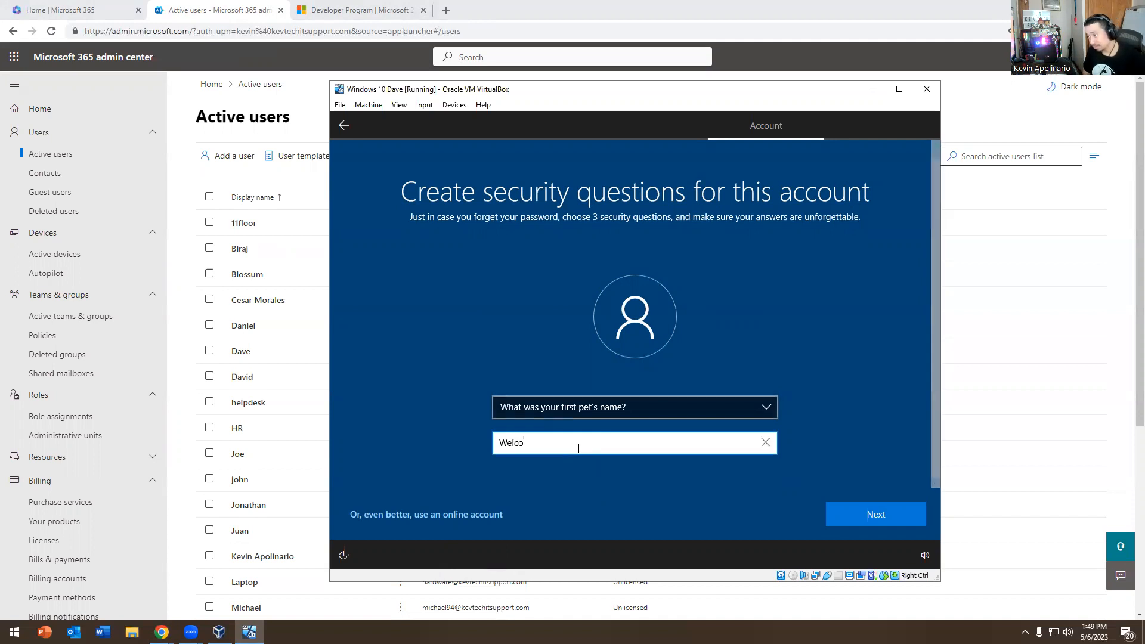
pyautogui.press('BackSpace')
pyautogui.press('BackSpace')
pyautogui.press('BackSpace')
pyautogui.press('BackSpace')
pyautogui.press('BackSpace')
pyautogui.press('BackSpace')
pyautogui.press('BackSpace')
pyautogui.write('Welcome1')
pyautogui.press('Return')
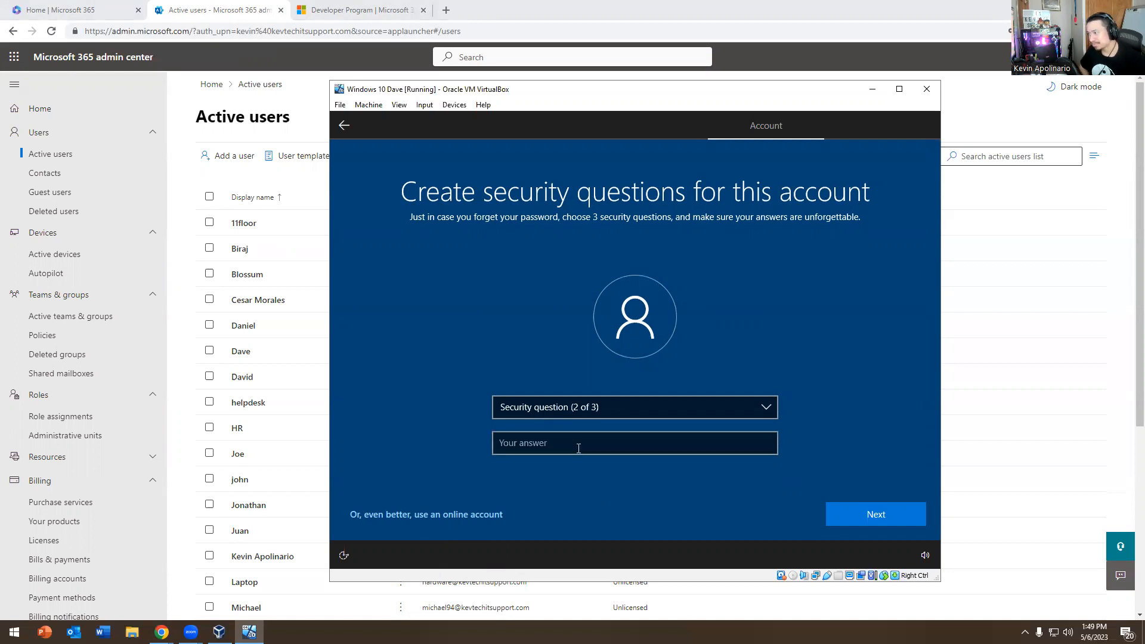
# Add the birth city and parents-met city security questions with their answers
pyautogui.click(563, 409)
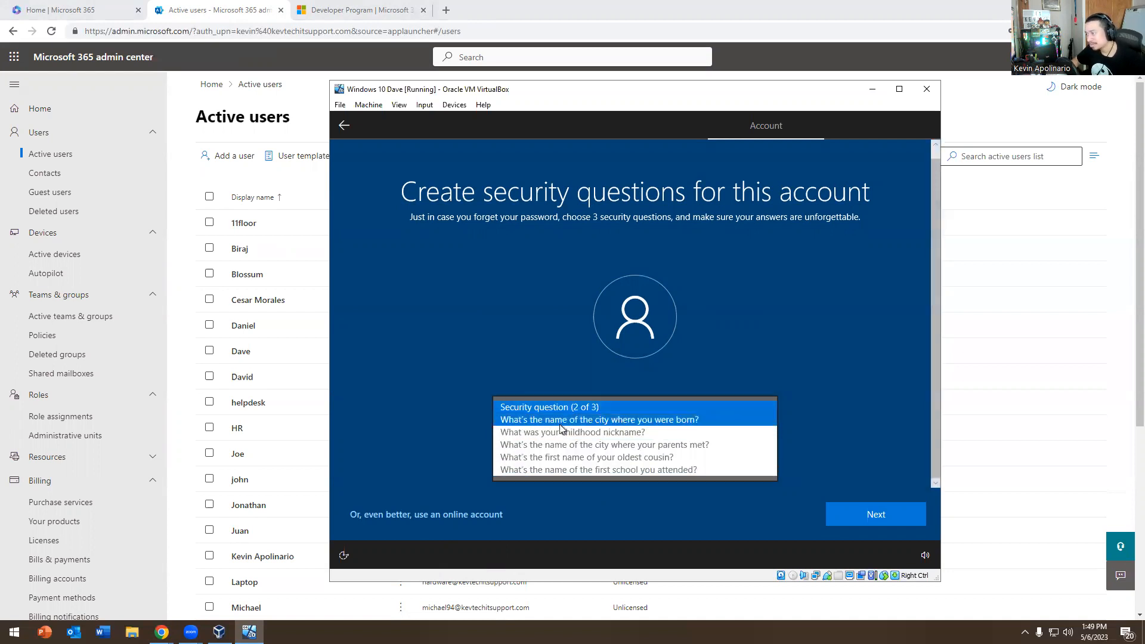
pyautogui.click(737, 419)
pyautogui.press('Tab')
pyautogui.write('Welcome')
pyautogui.press('Return')
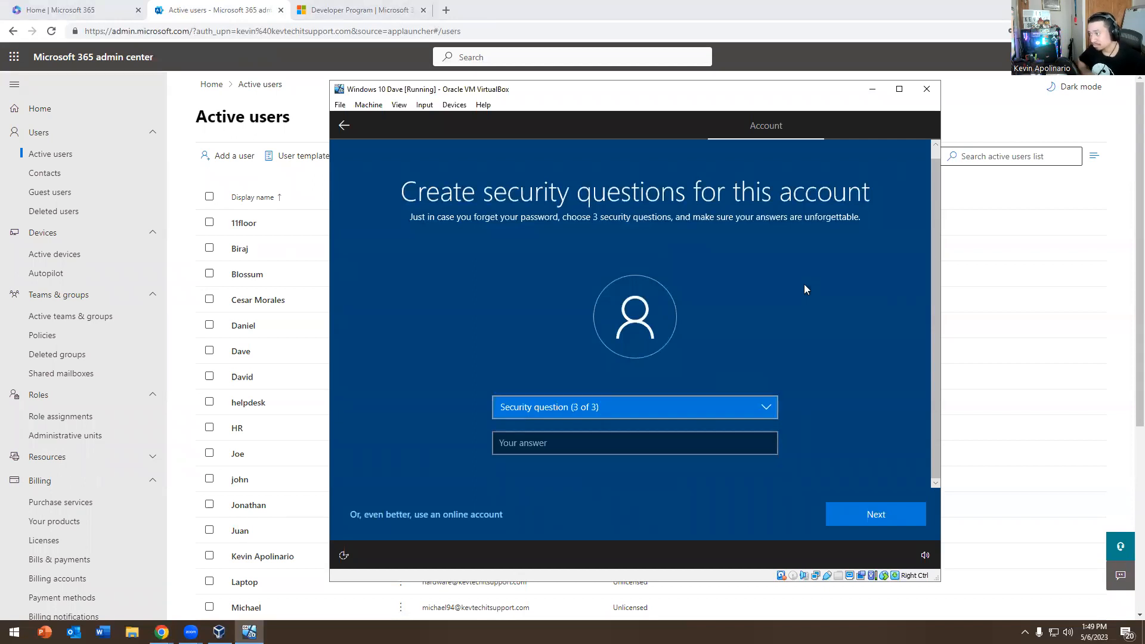
pyautogui.click(577, 410)
pyautogui.click(596, 431)
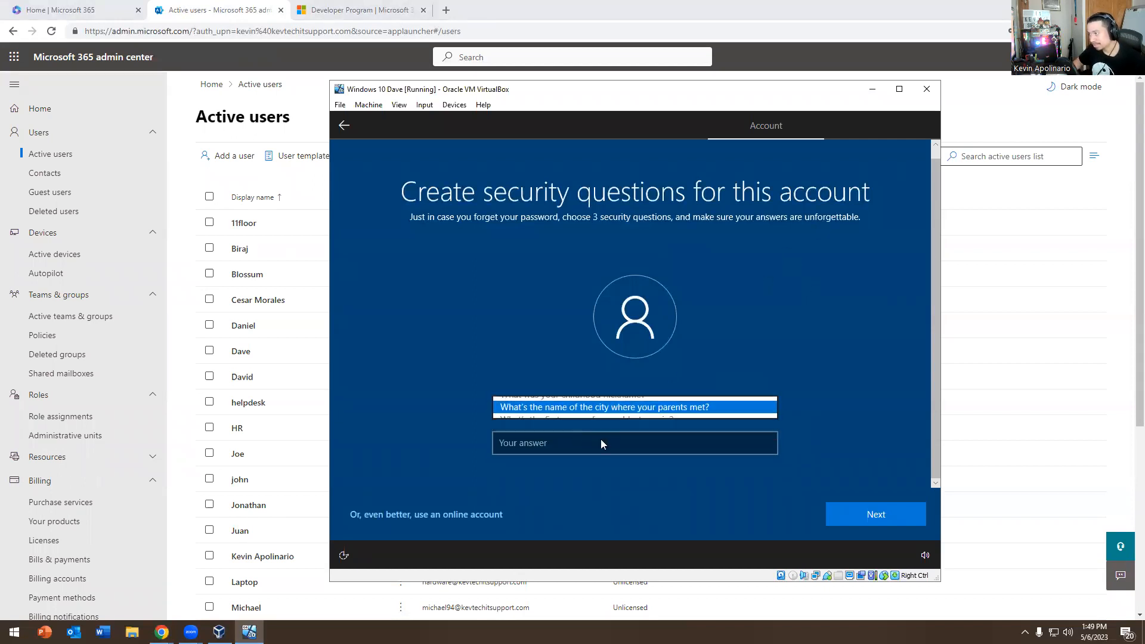
pyautogui.click(592, 449)
pyautogui.write('Welcome')
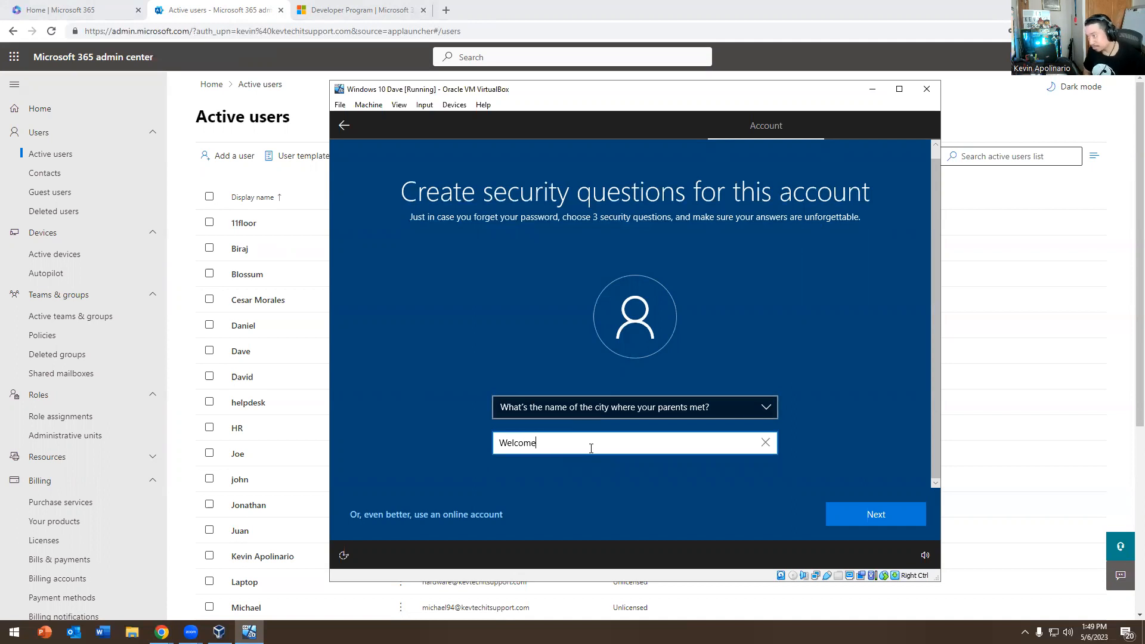
pyautogui.press('Return')
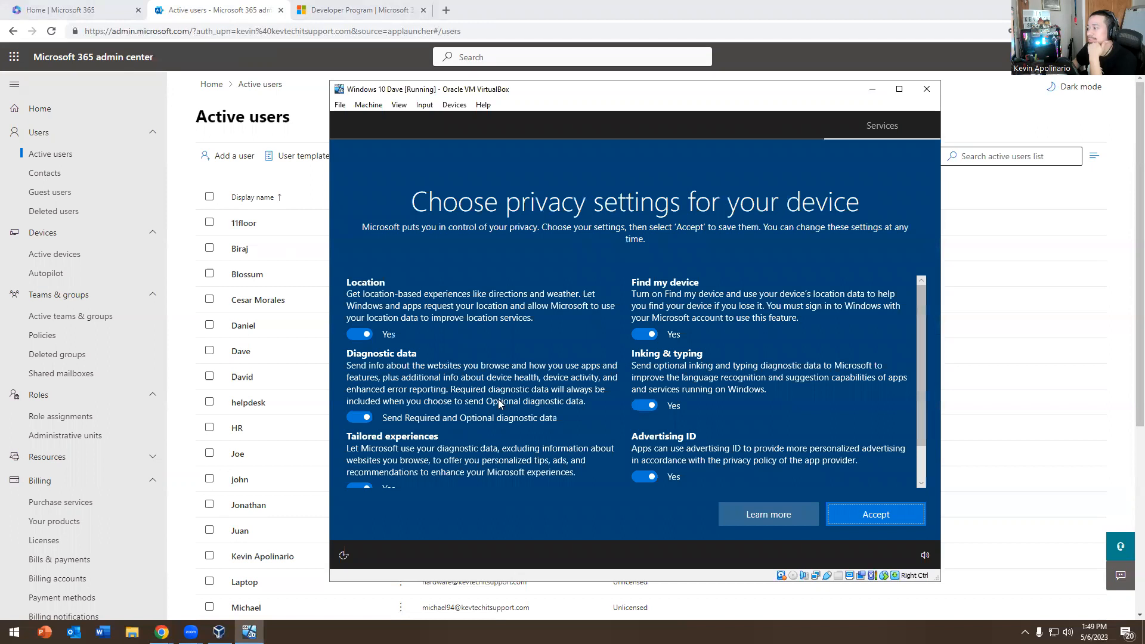
# Accept default privacy settings, skip device usage, decline Cortana, and dismiss the display driver notice
pyautogui.click(844, 511)
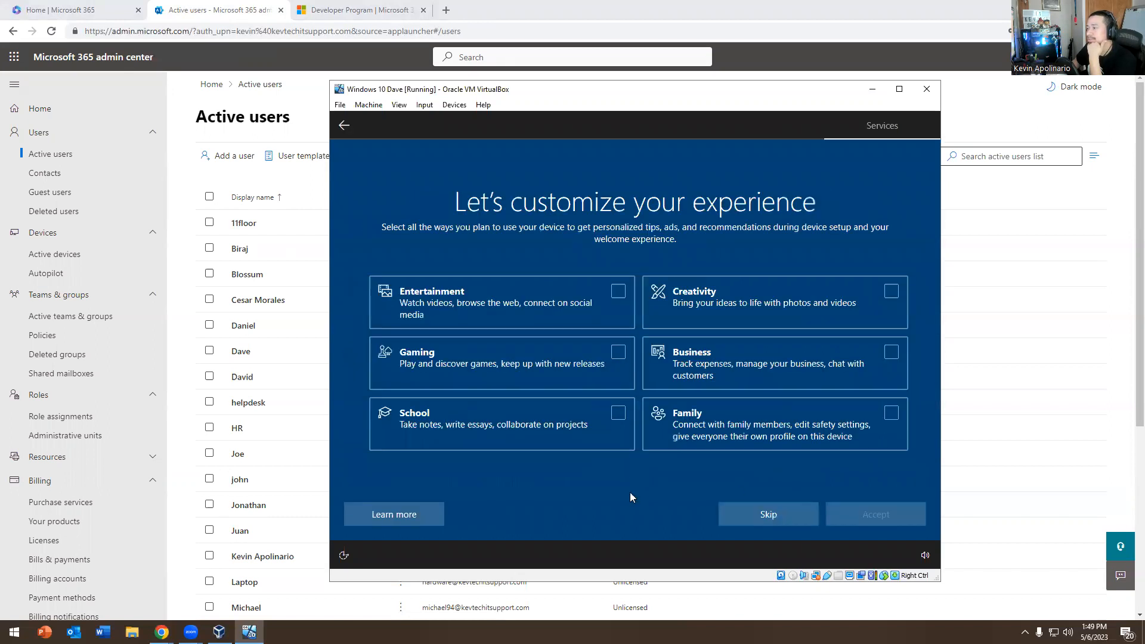
pyautogui.click(761, 521)
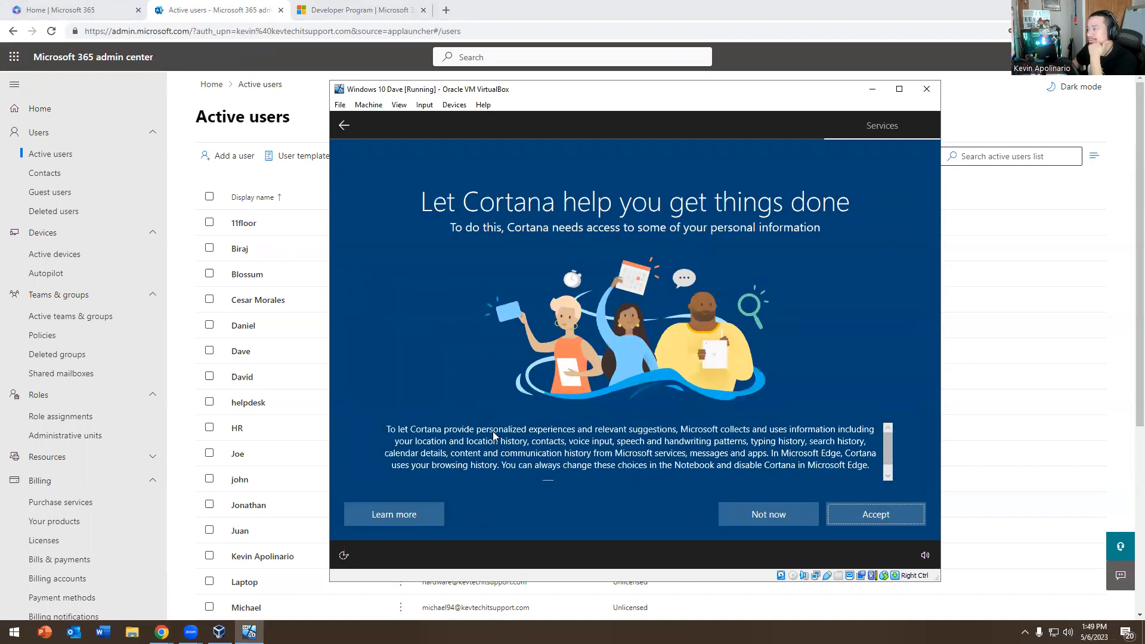
pyautogui.click(759, 514)
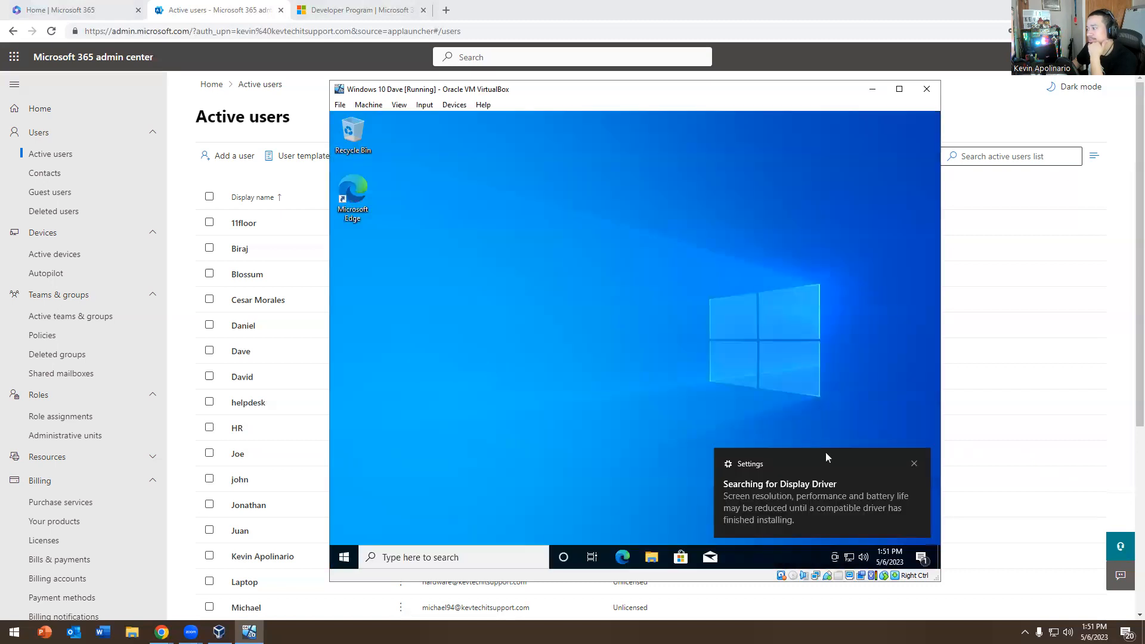
pyautogui.click(914, 464)
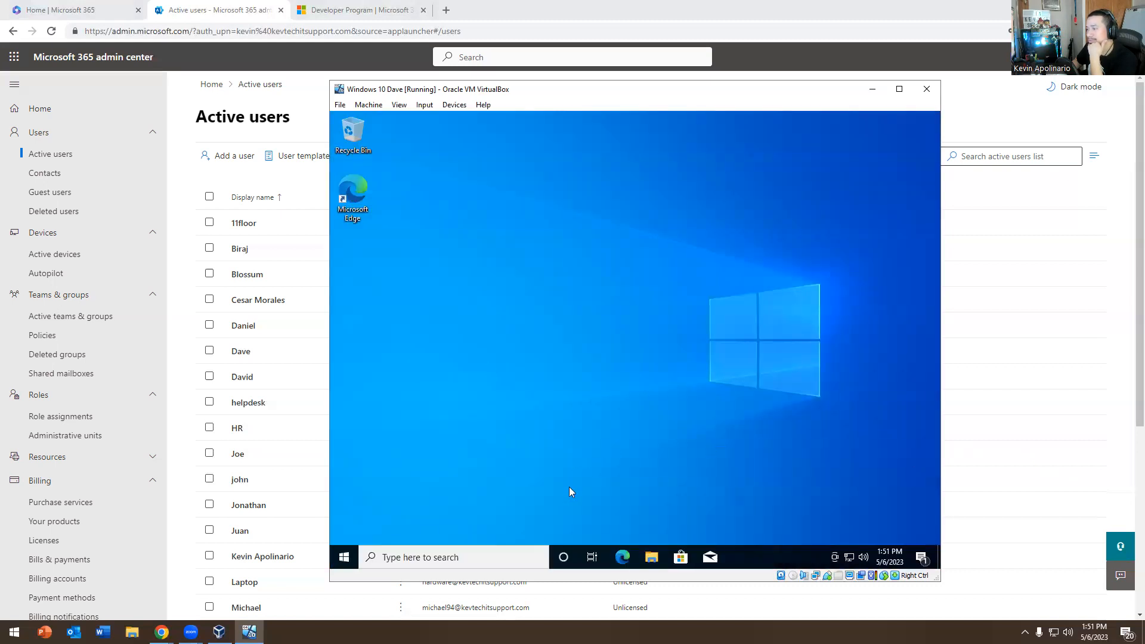
# Scale the VM display to 125% and launch Microsoft Edge from its desktop icon
pyautogui.click(365, 204)
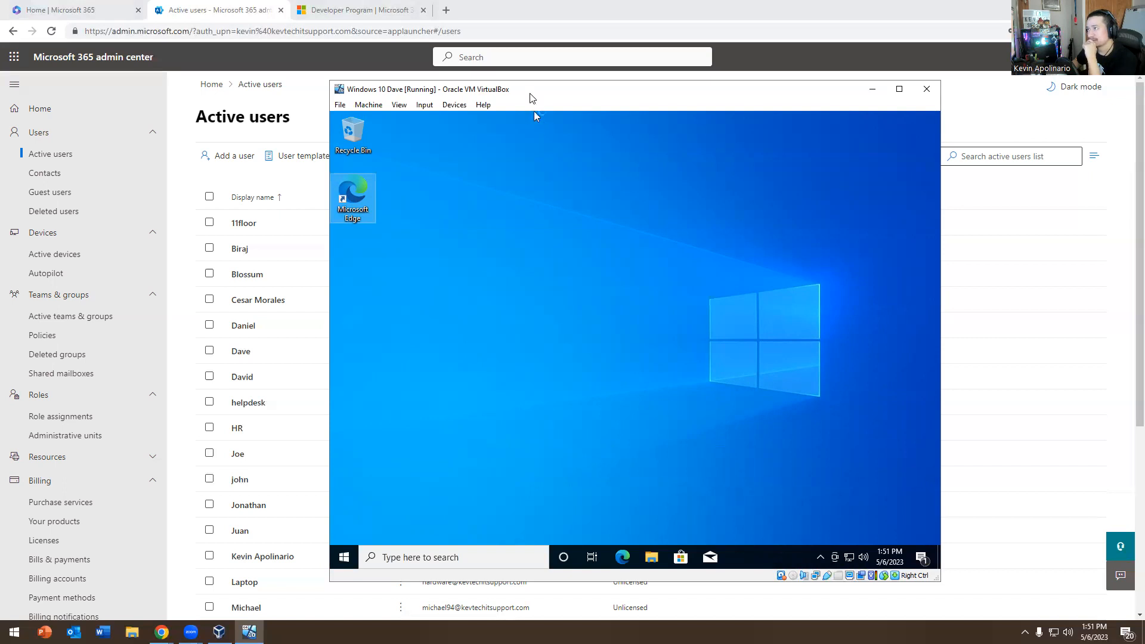
pyautogui.moveTo(535, 96); pyautogui.dragTo(435, 67)
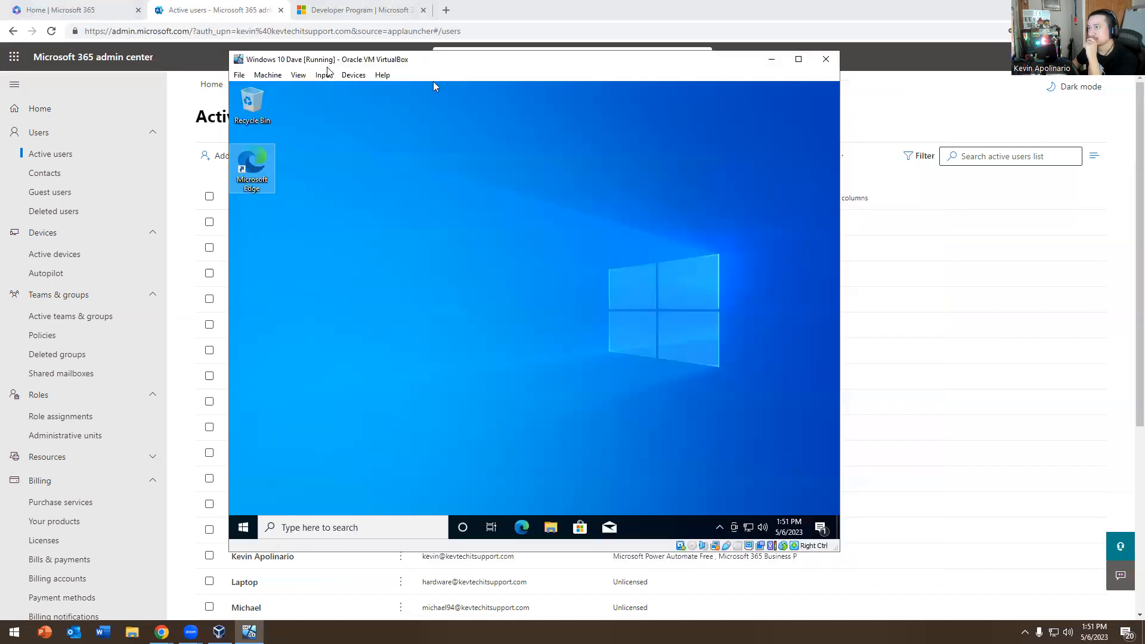
pyautogui.click(298, 75)
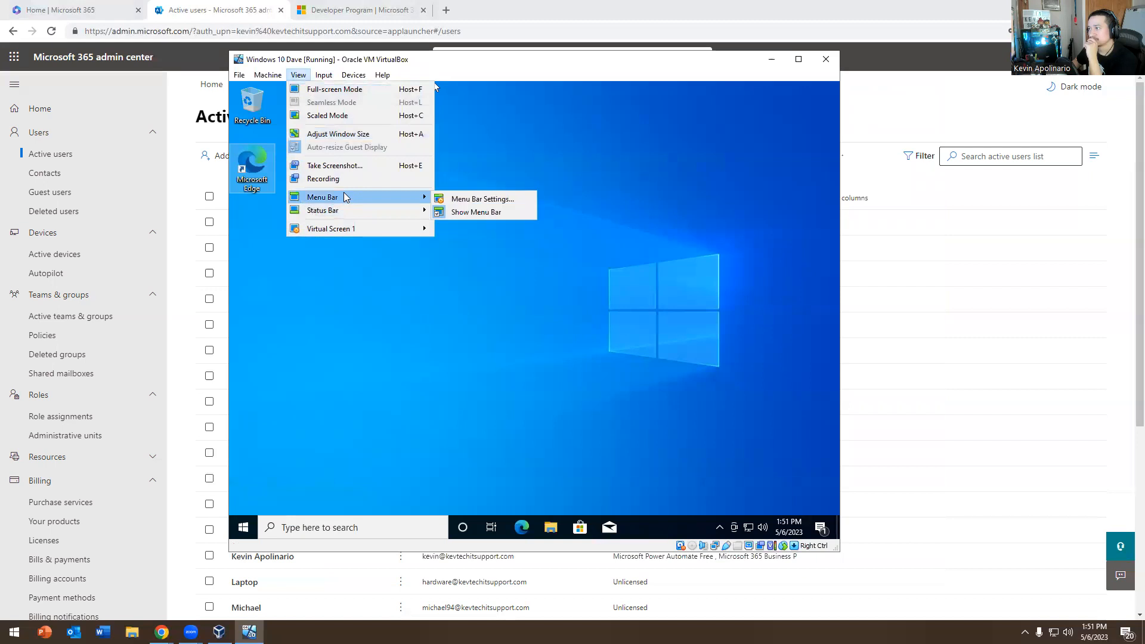
pyautogui.moveTo(337, 228)
pyautogui.click(473, 407)
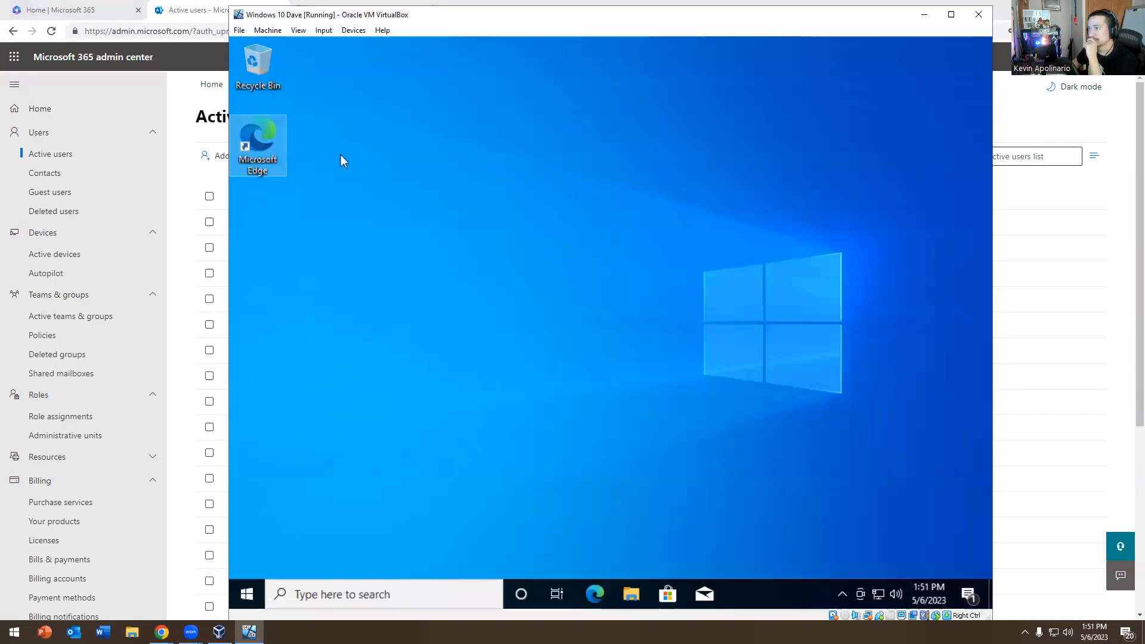
pyautogui.doubleClick(255, 148)
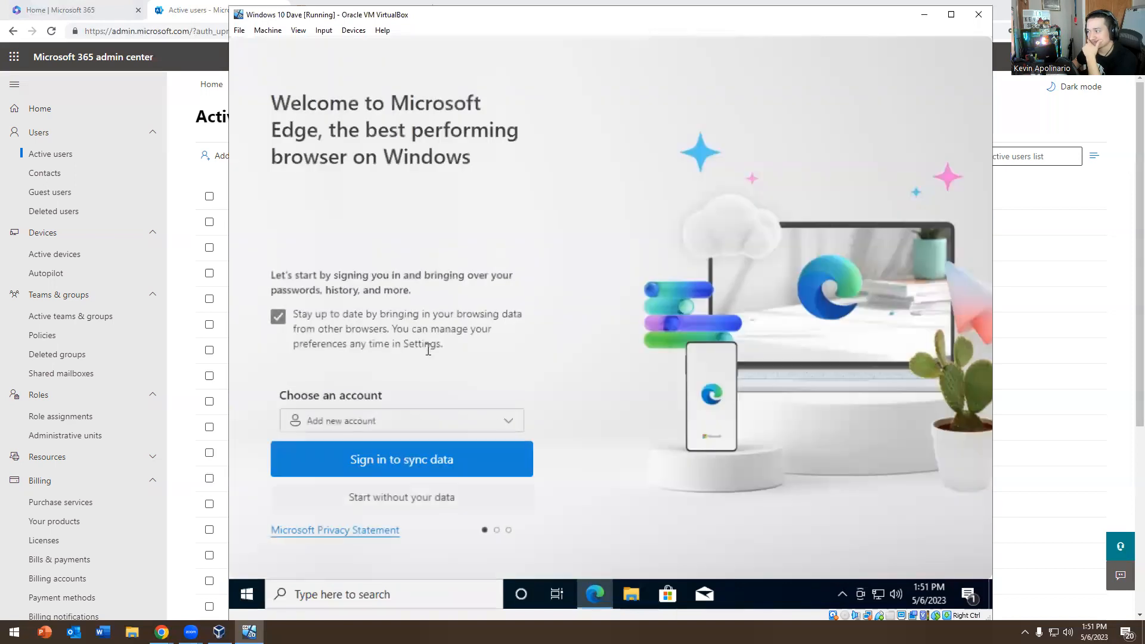
# Skip Edge's first-run pages without signing in or importing Google data
pyautogui.click(357, 502)
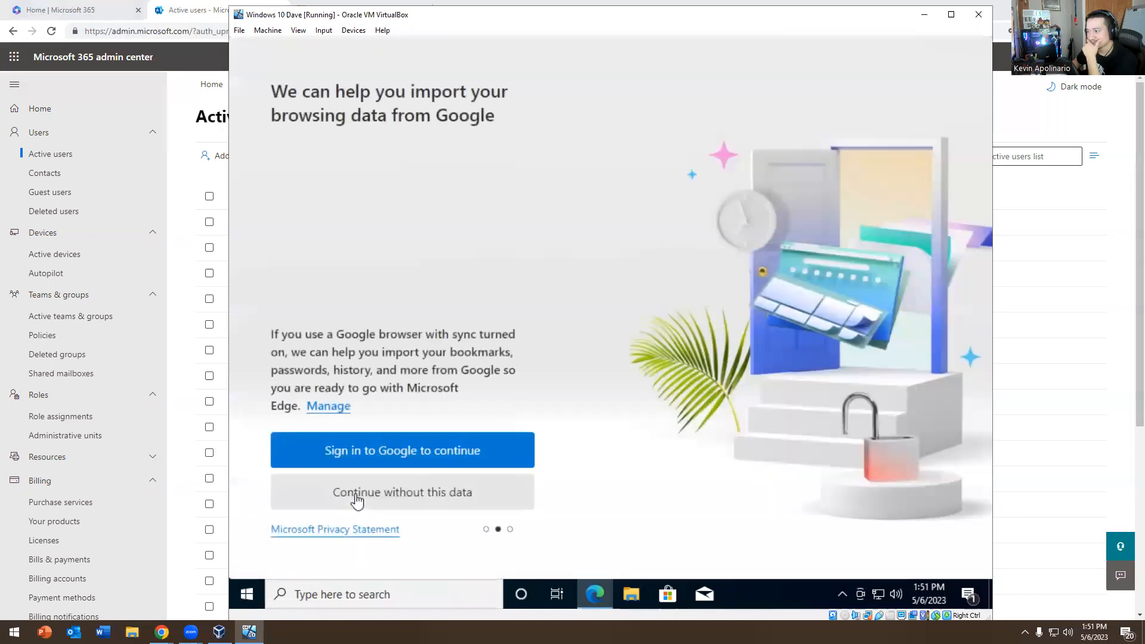
pyautogui.click(364, 497)
pyautogui.click(365, 499)
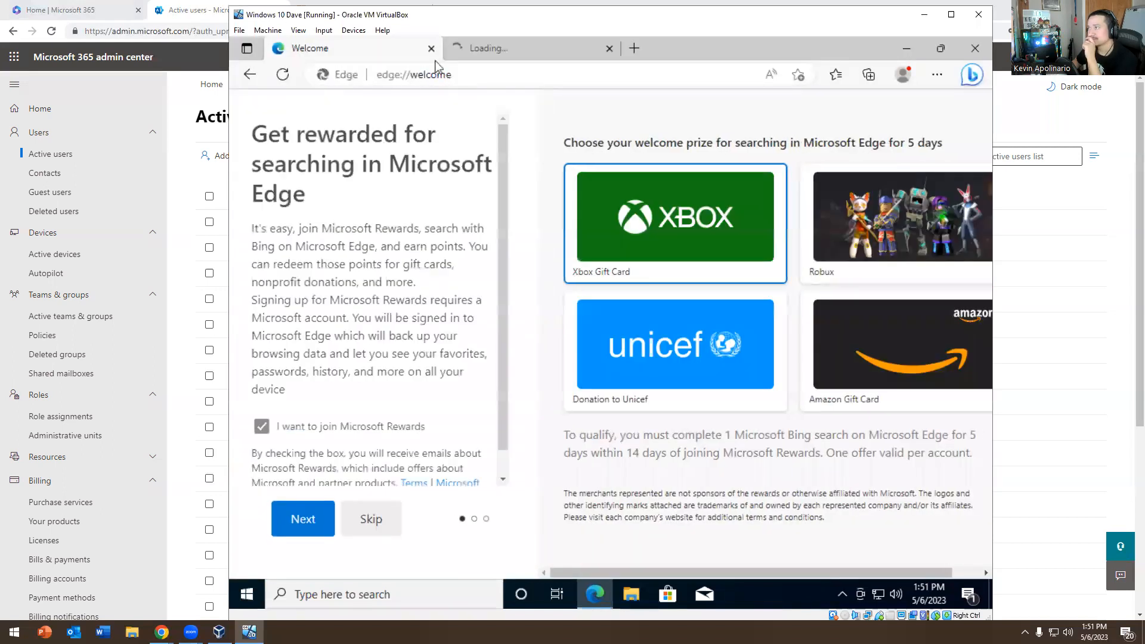
# Browse to office.com in Edge
pyautogui.click(412, 76)
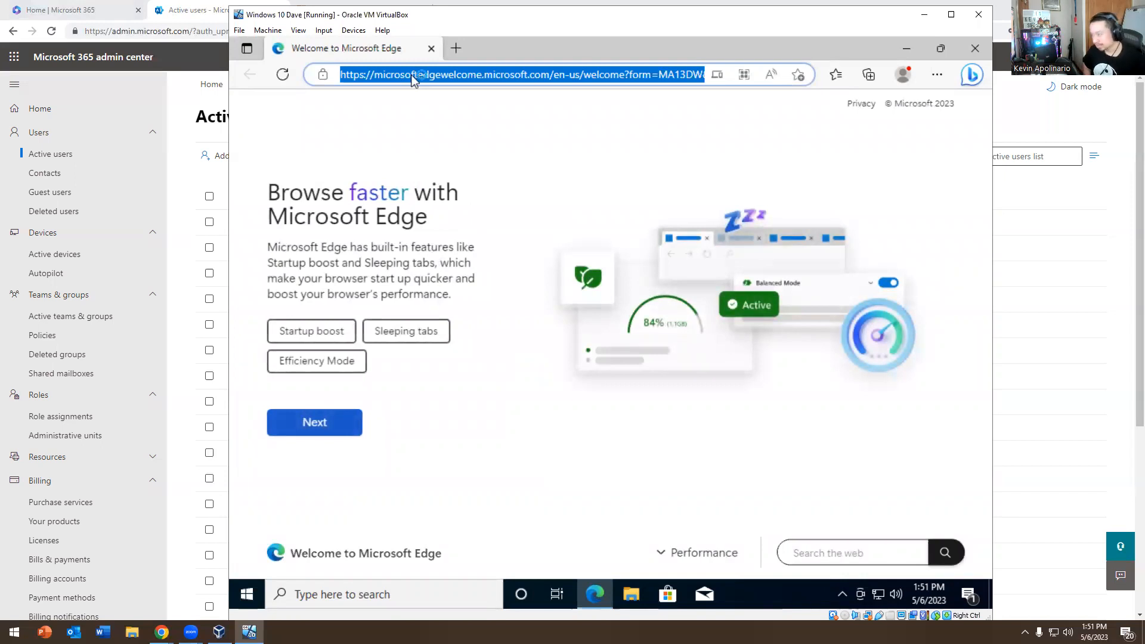
pyautogui.write('office.com')
pyautogui.press('Return')
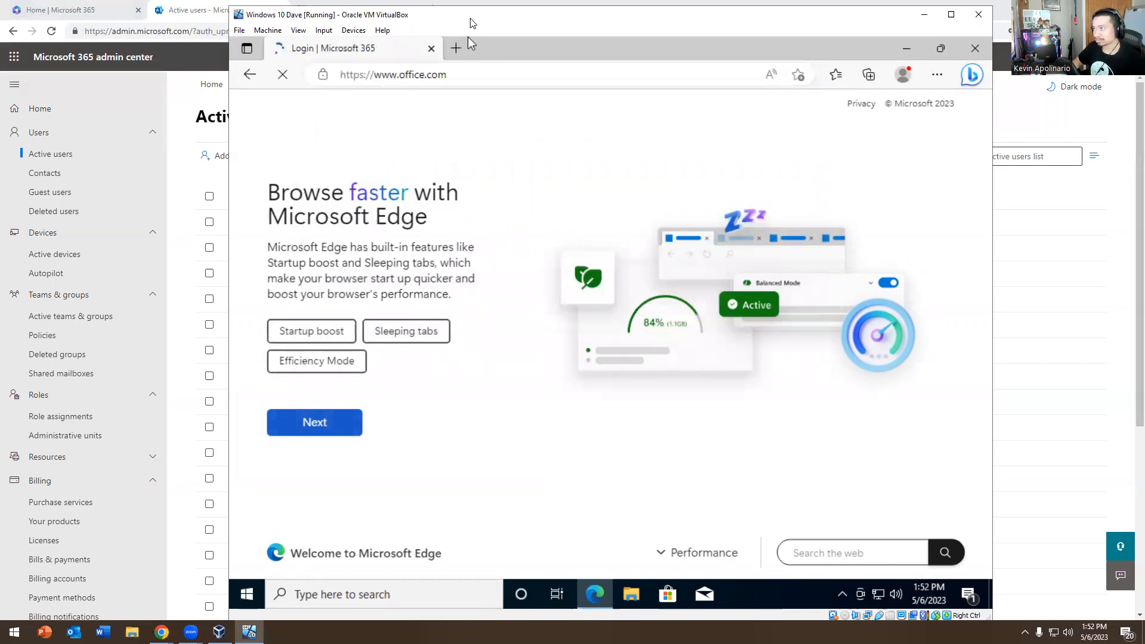
pyautogui.moveTo(470, 23); pyautogui.dragTo(622, 22)
pyautogui.click(1069, 116)
# Start signing in on office.com and submit the user's work e-mail address
pyautogui.click(1094, 116)
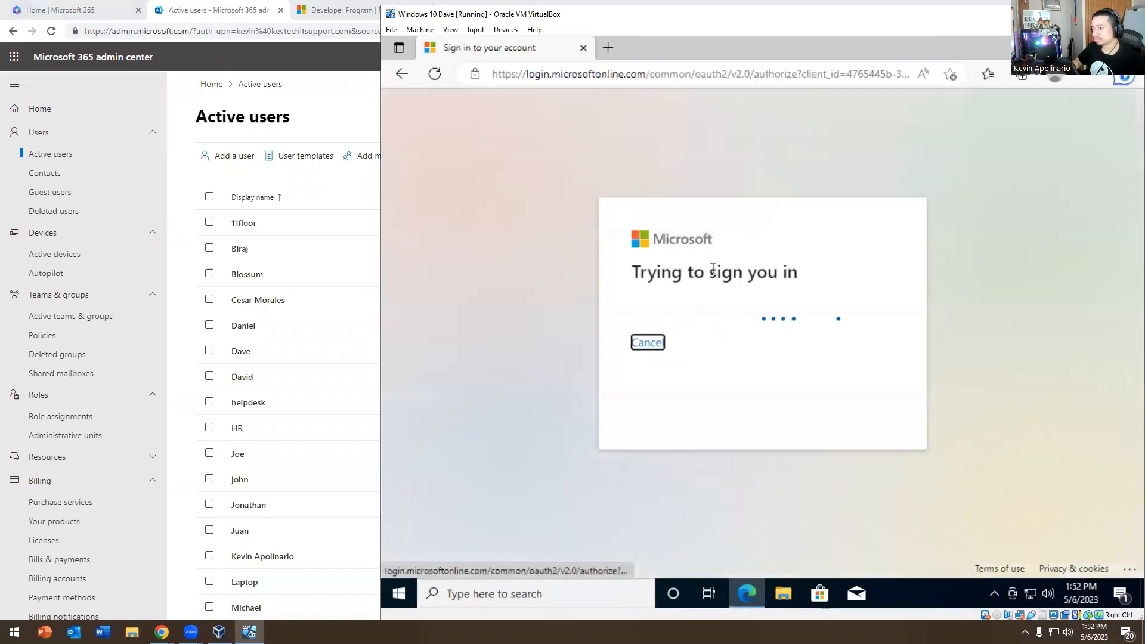
pyautogui.moveTo(653, 22); pyautogui.dragTo(758, 25)
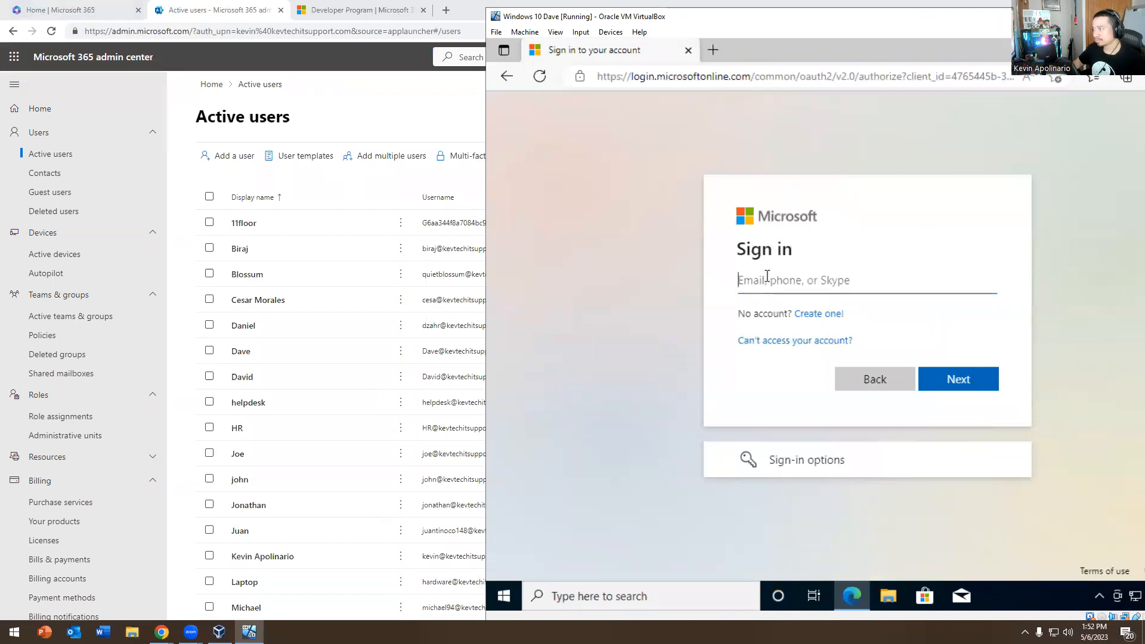
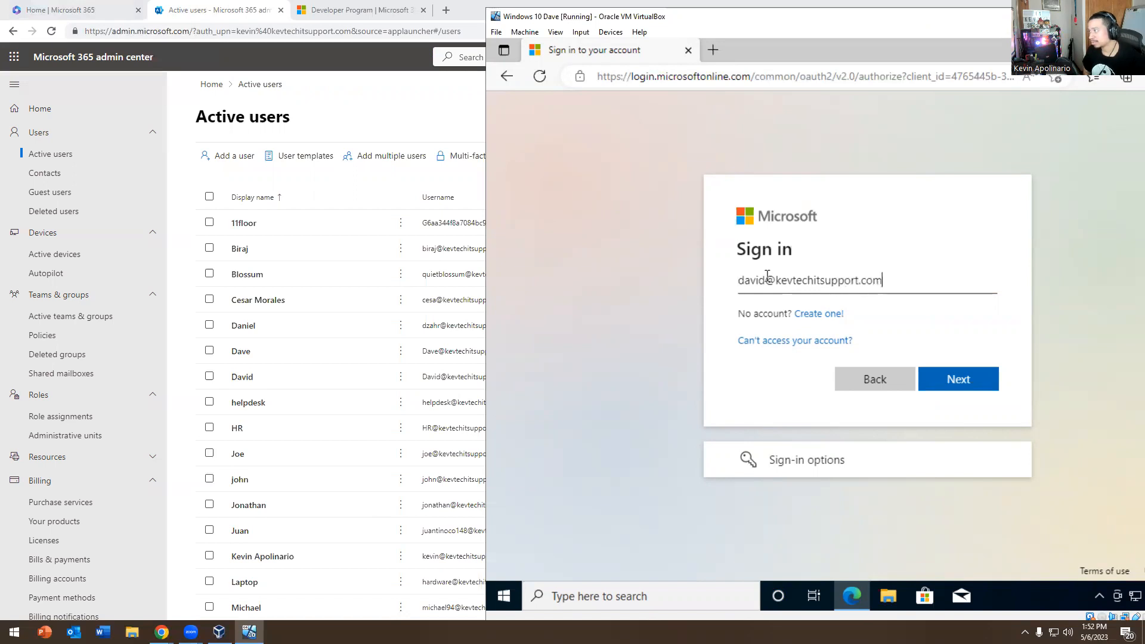
pyautogui.press('Return')
# Enter the account password to sign in, then dismiss Edge's save-password offer
pyautogui.click(502, 31)
pyautogui.click(735, 16)
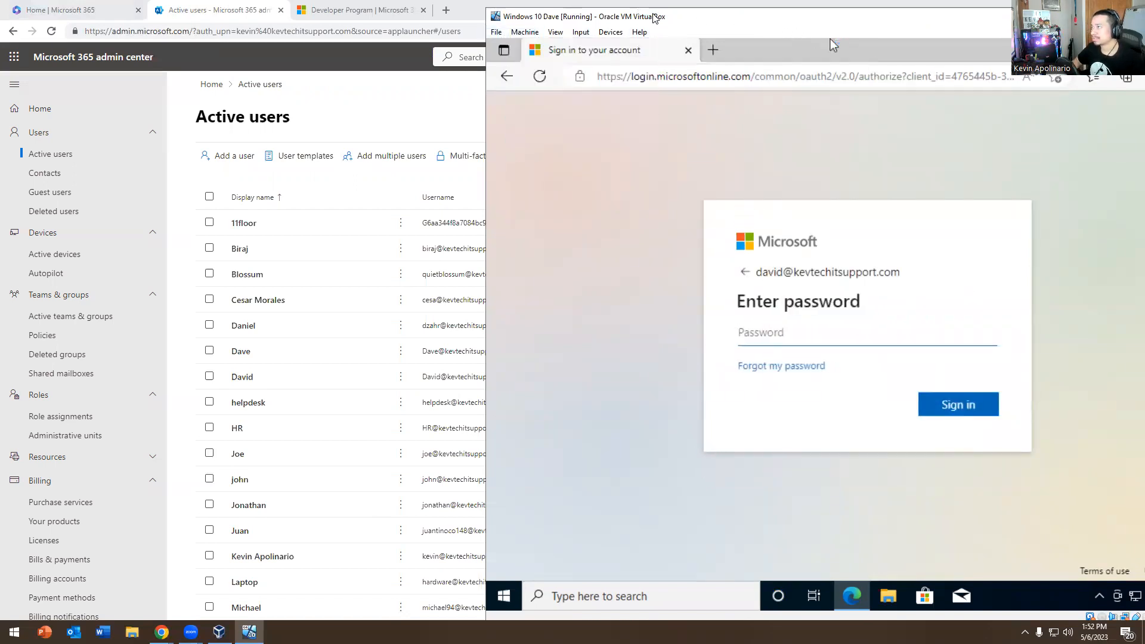
pyautogui.moveTo(652, 17); pyautogui.dragTo(307, 11)
pyautogui.click(411, 327)
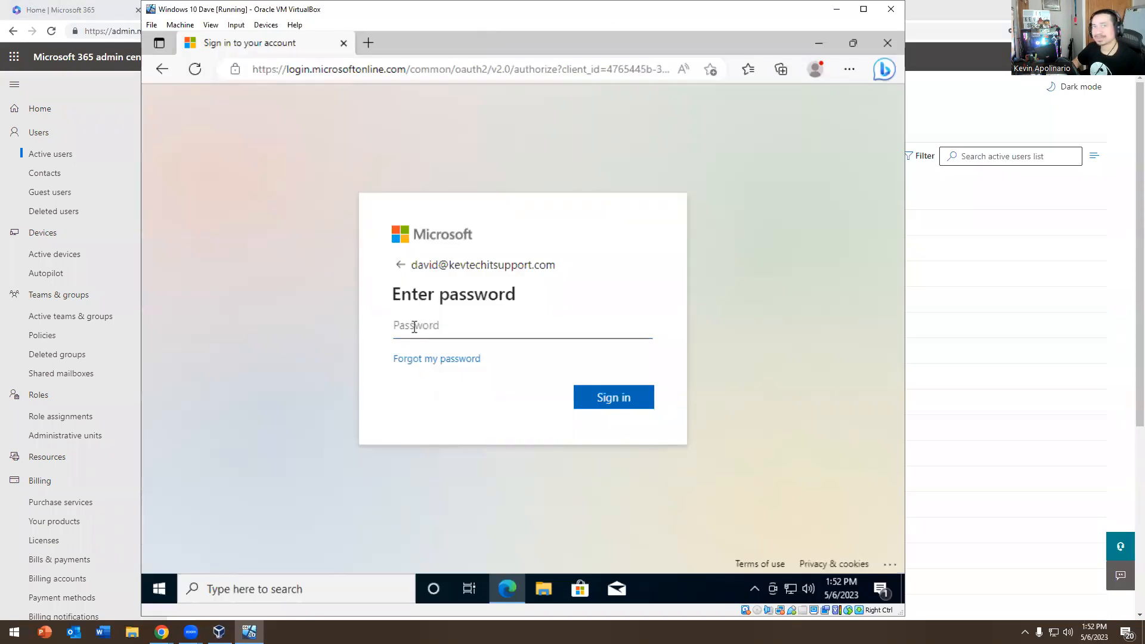
pyautogui.write('••')
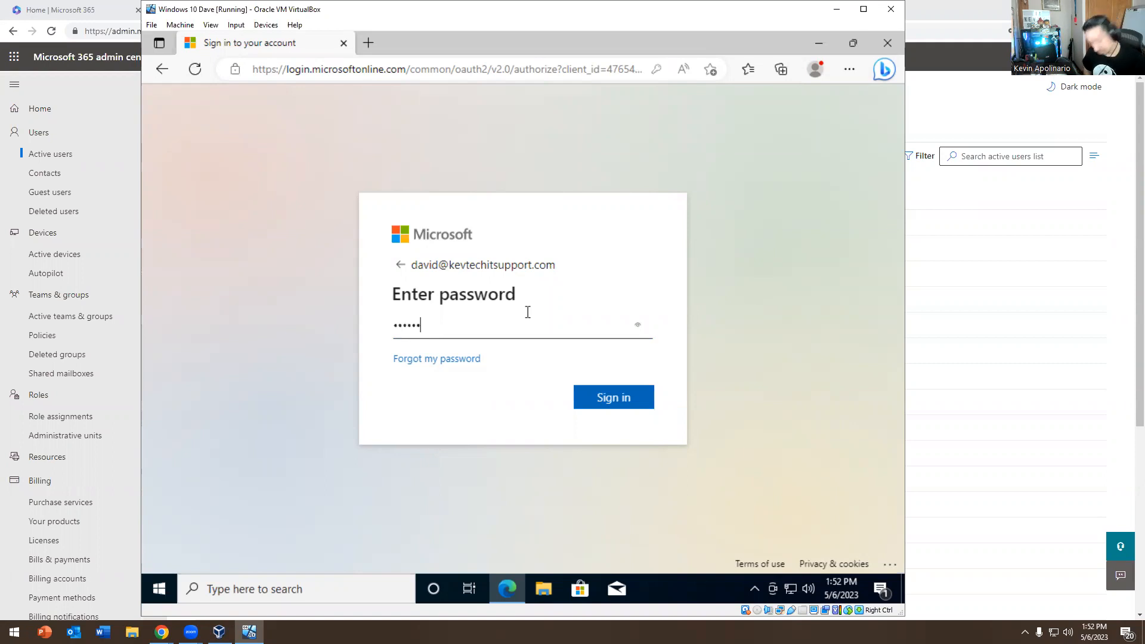
pyautogui.write('•••••••')
pyautogui.press('Return')
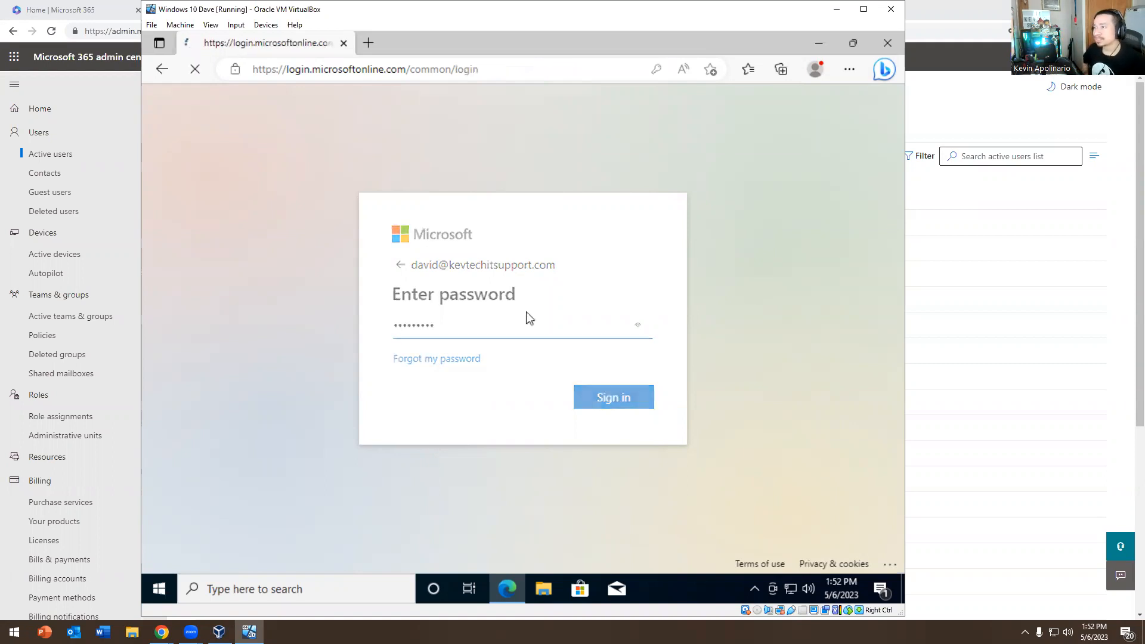
pyautogui.click(693, 255)
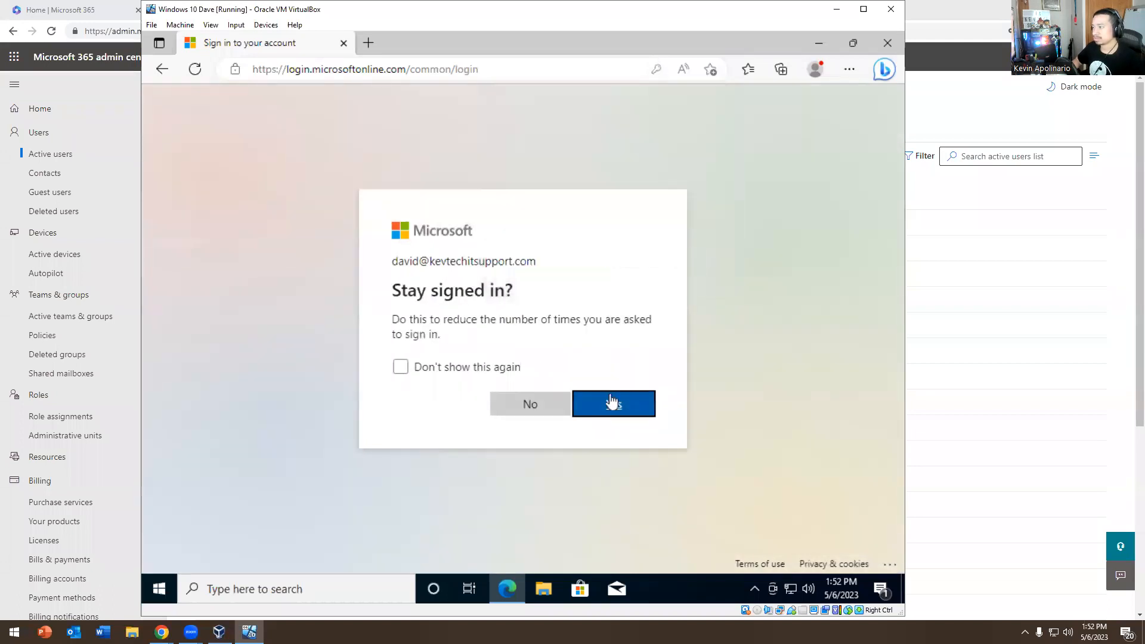
# Decline staying signed in, glance at the app launcher, and open the Settings panel
pyautogui.click(554, 404)
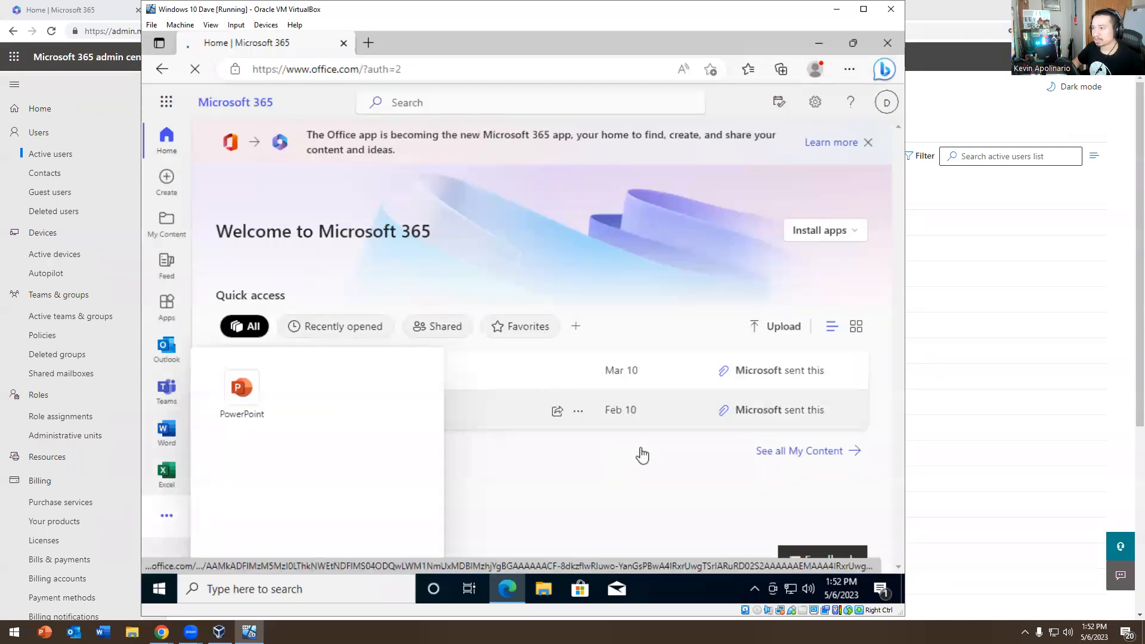
pyautogui.click(166, 105)
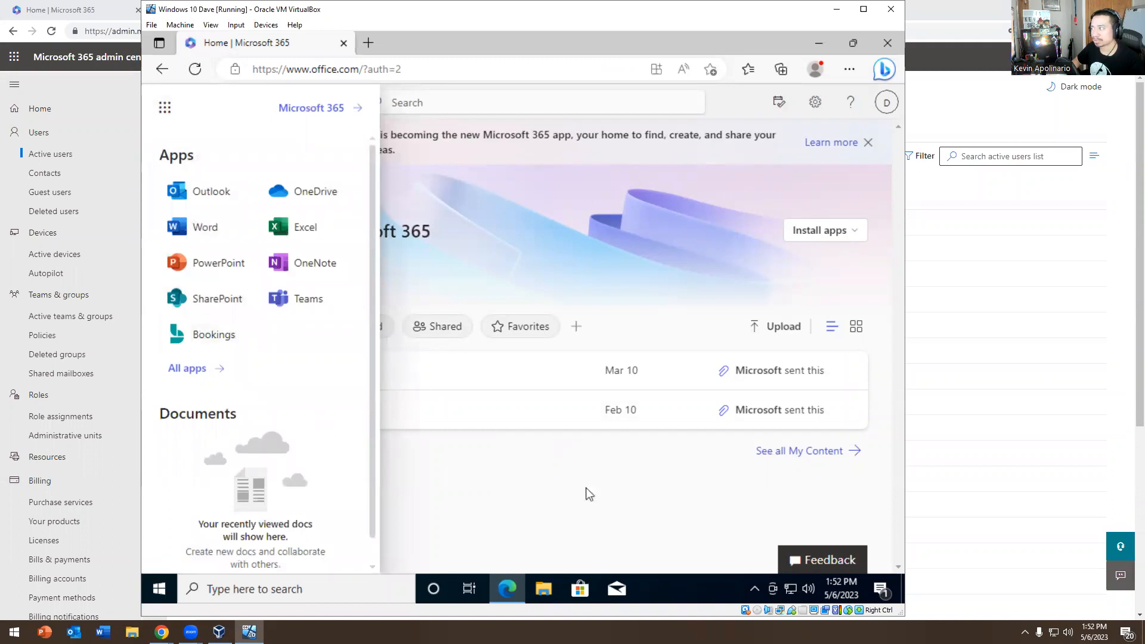
pyautogui.click(560, 482)
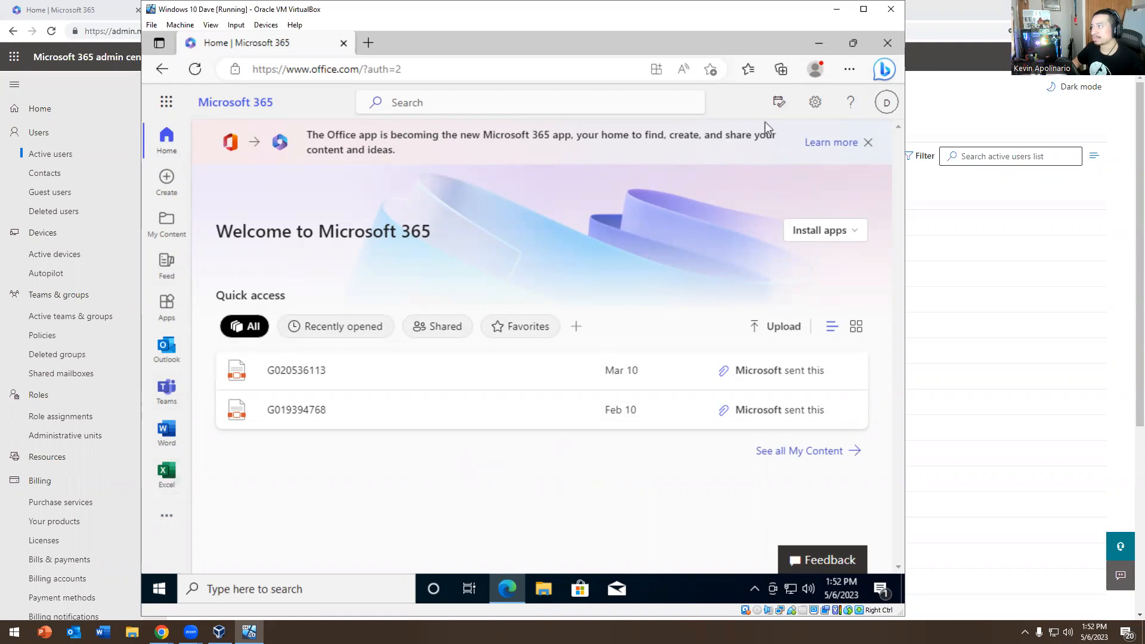
pyautogui.click(814, 103)
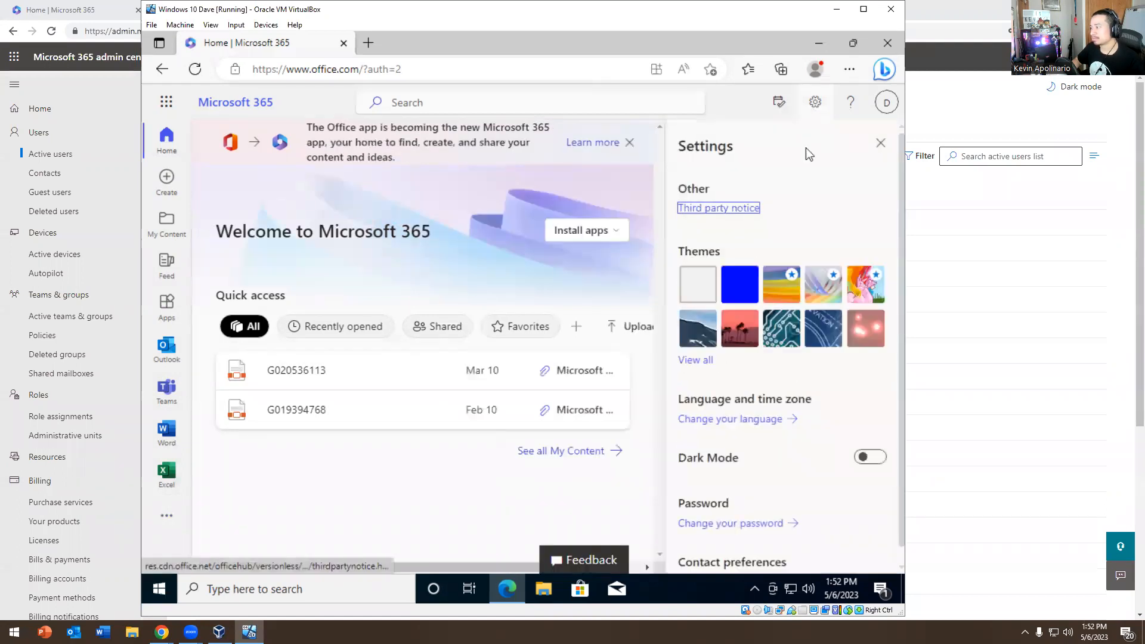
pyautogui.scroll(-1, 807, 148)
# Enter the old password, a new password and its confirmation on the Change password page, and submit
pyautogui.click(713, 510)
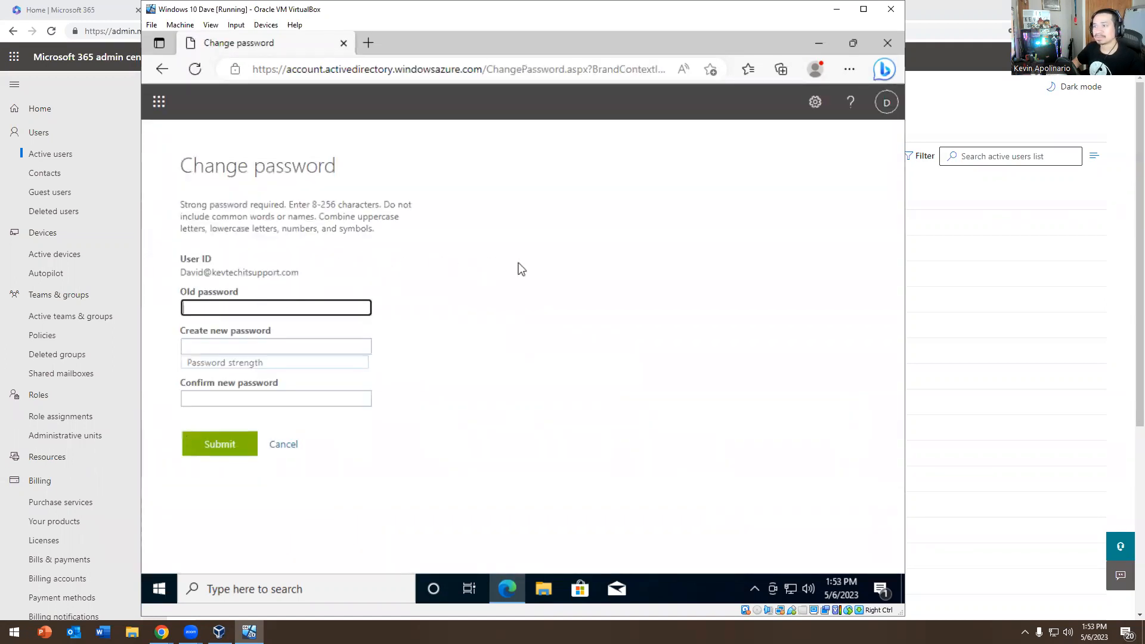
pyautogui.write('•')
pyautogui.press('BackSpace')
pyautogui.write('••')
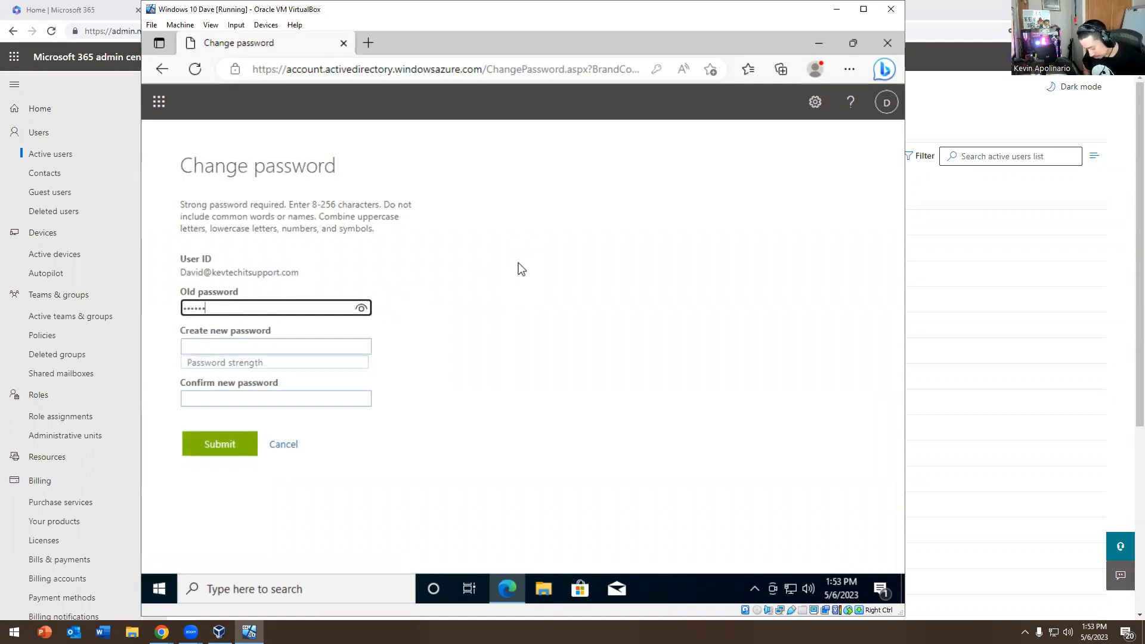
pyautogui.press('Tab')
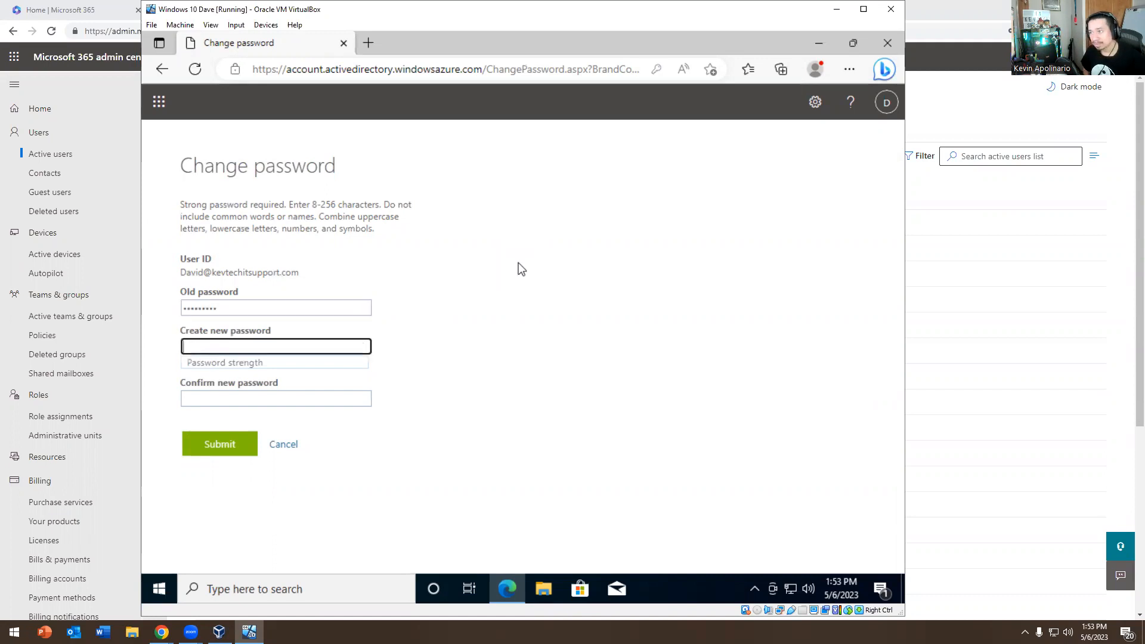
pyautogui.write('••••••••••••')
pyautogui.press('Tab')
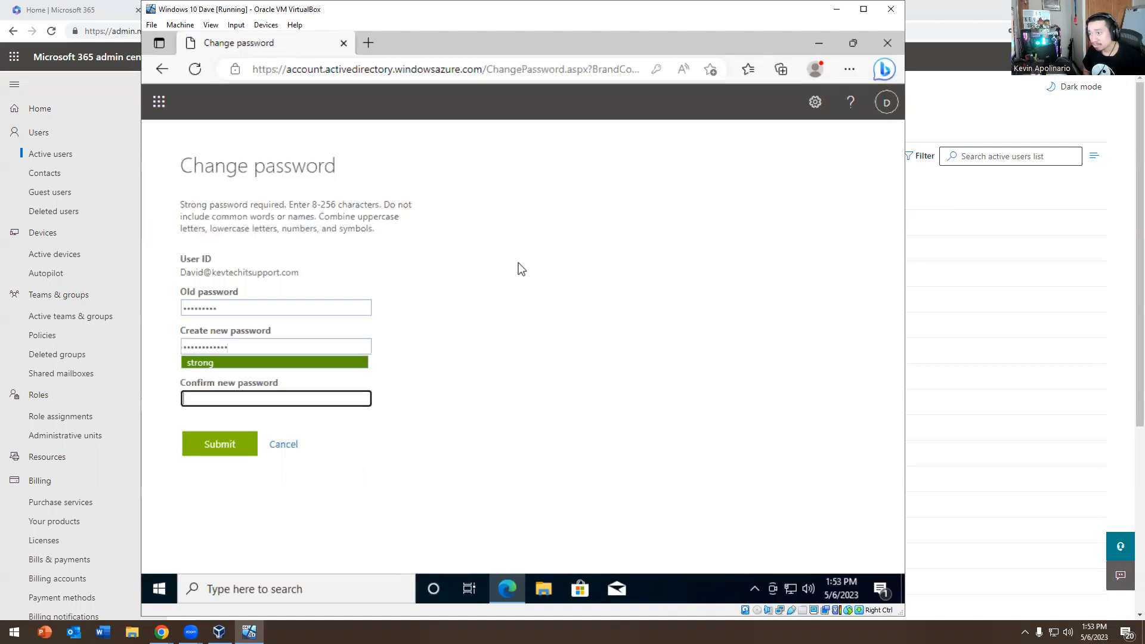
pyautogui.write('•••••••••••')
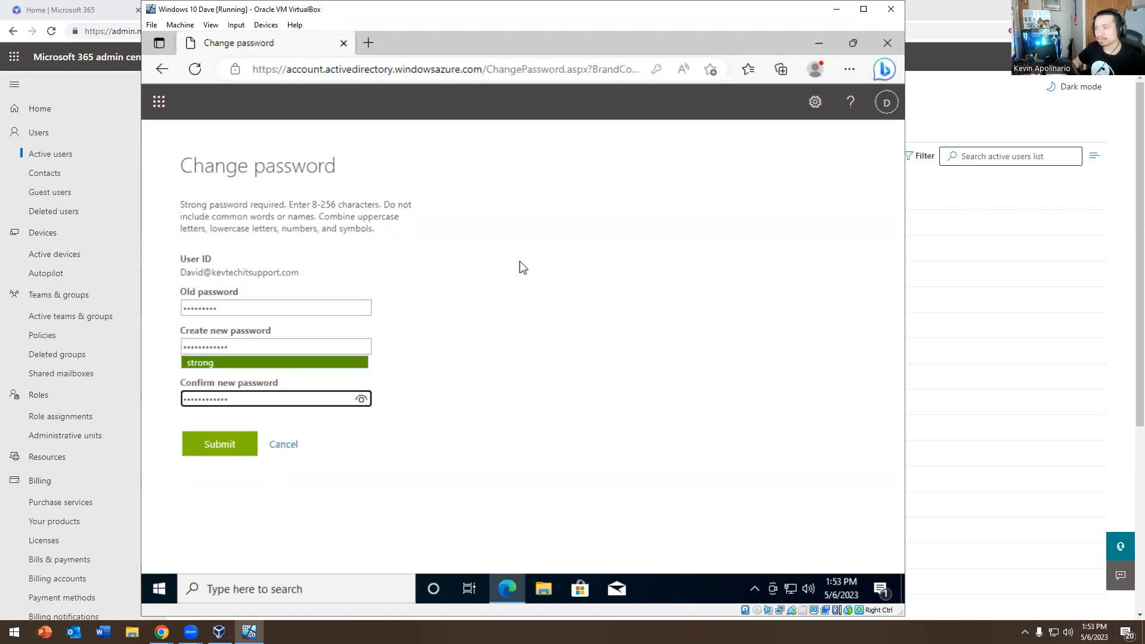
pyautogui.click(231, 444)
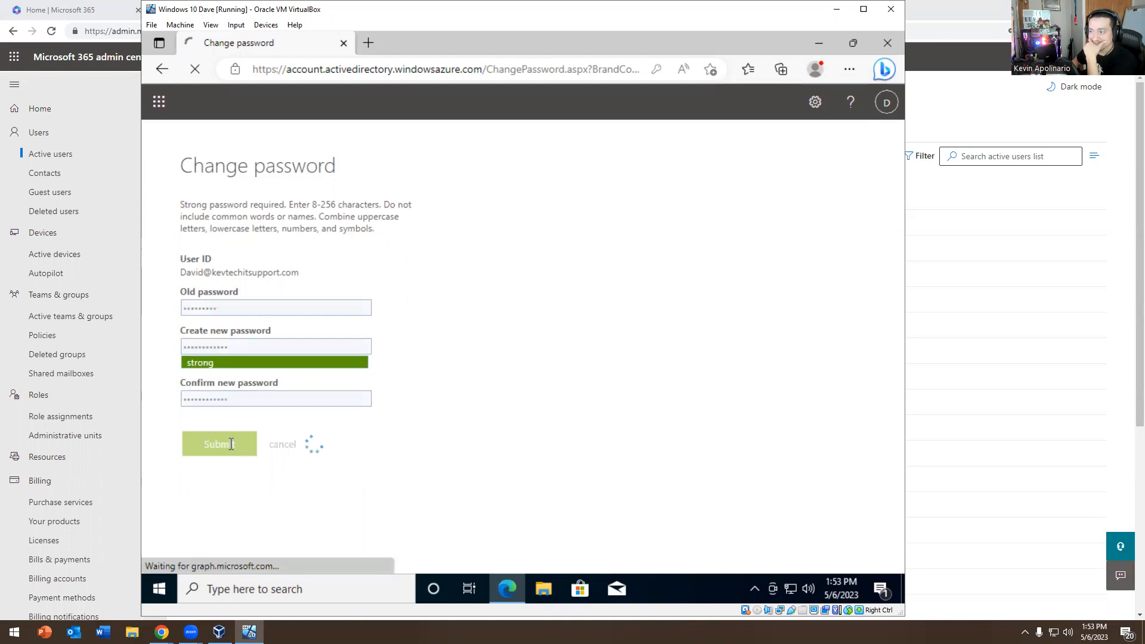
# After the too-easy rejection, refuse Edge's password save and cancel the password change
pyautogui.click(237, 343)
pyautogui.click(235, 309)
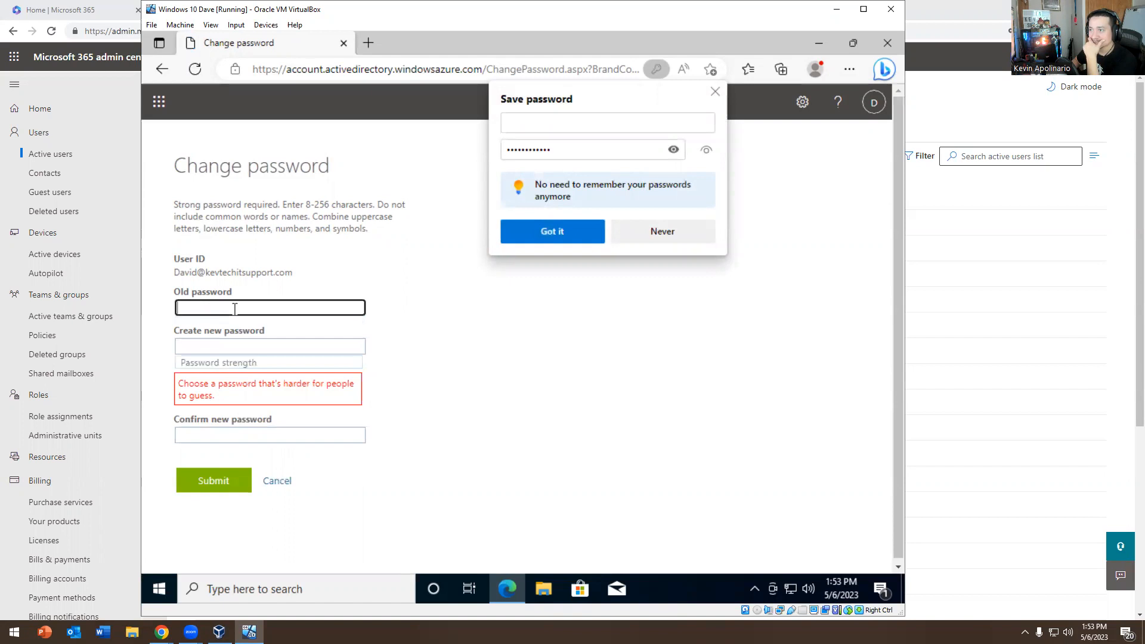
pyautogui.click(666, 237)
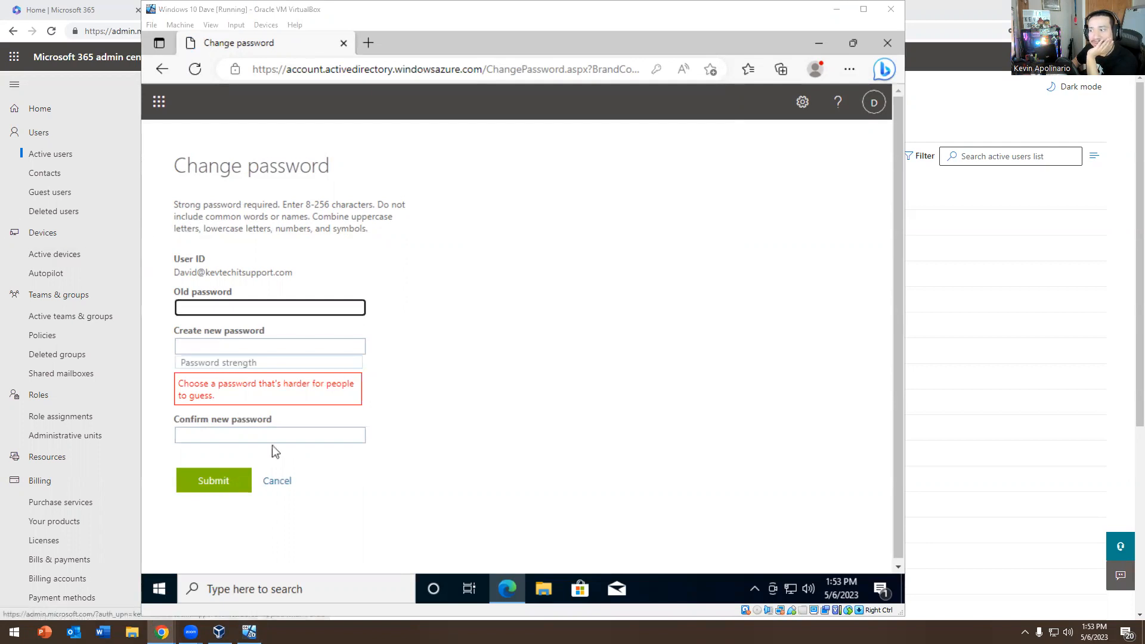
pyautogui.click(284, 482)
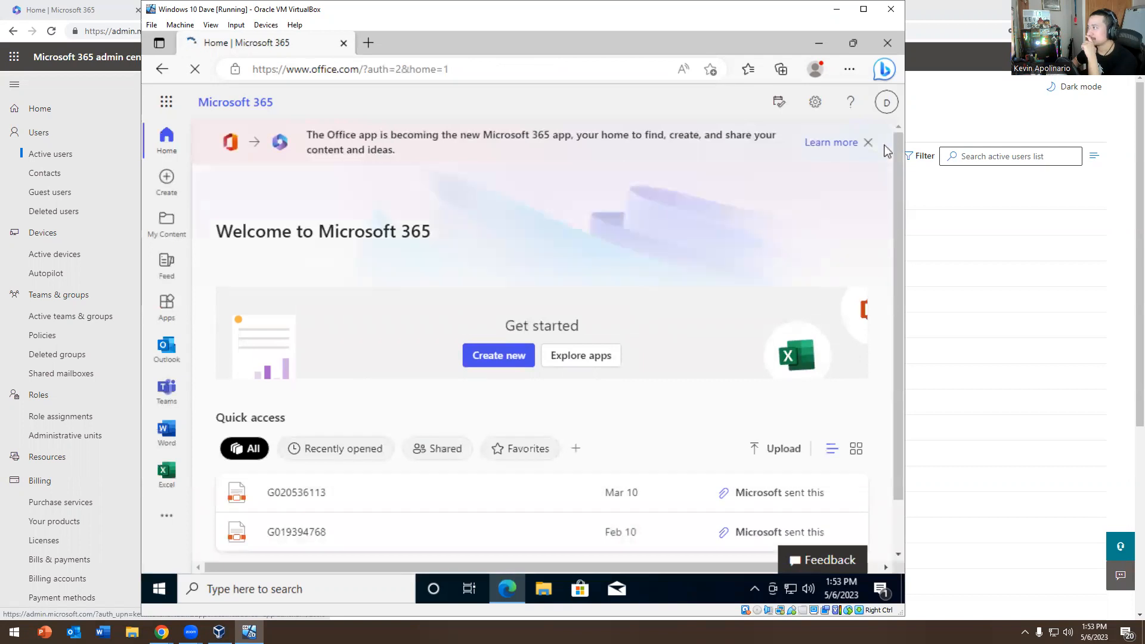
# Dismiss the Office app banner and open the Outlook Inbox with 18 messages
pyautogui.click(868, 142)
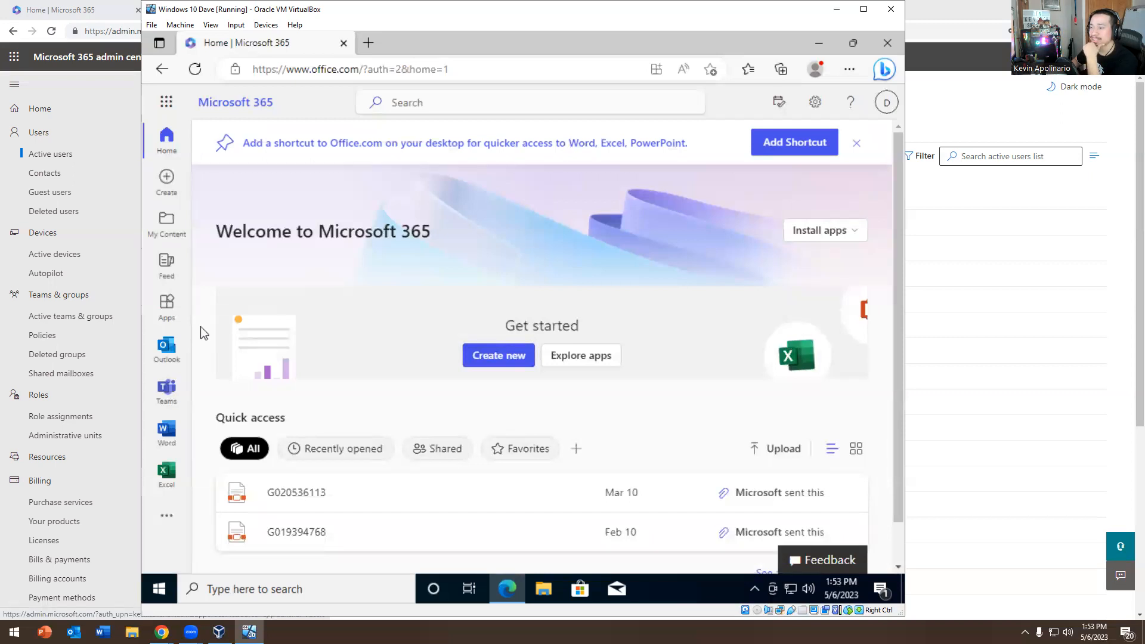
pyautogui.click(166, 349)
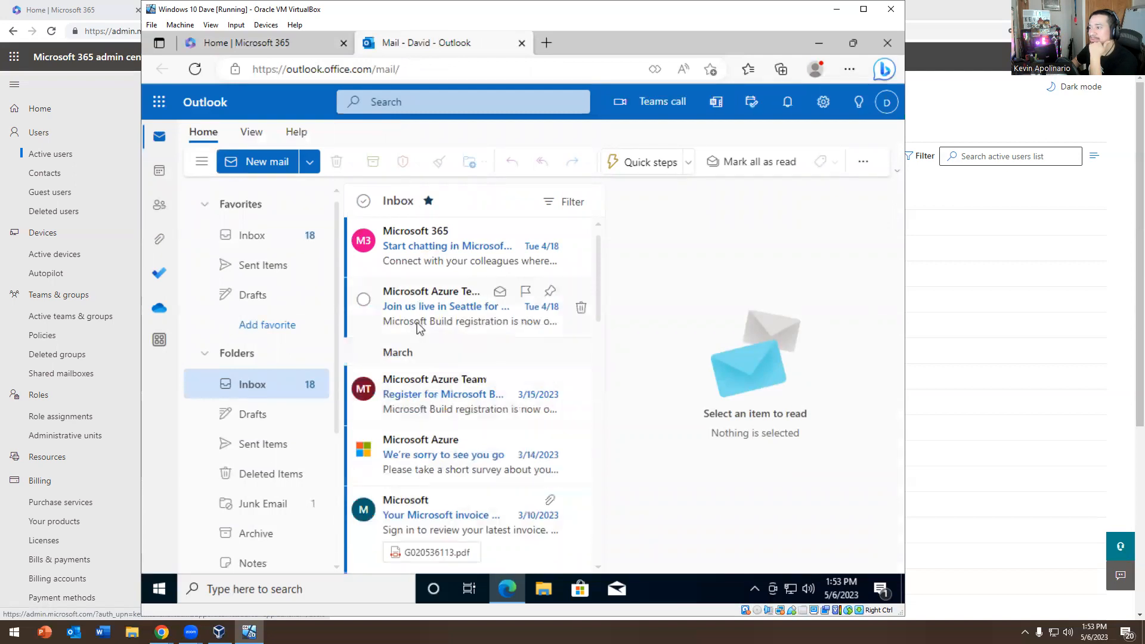
# Check the account details, then go from quick settings to the full Outlook settings
pyautogui.click(884, 107)
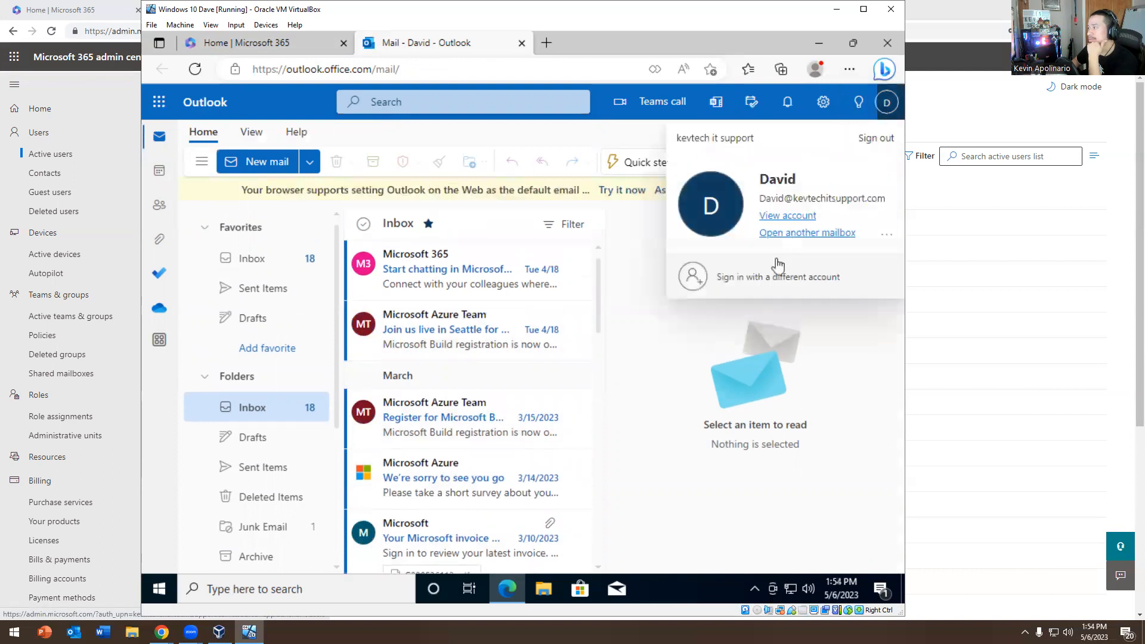
pyautogui.click(726, 389)
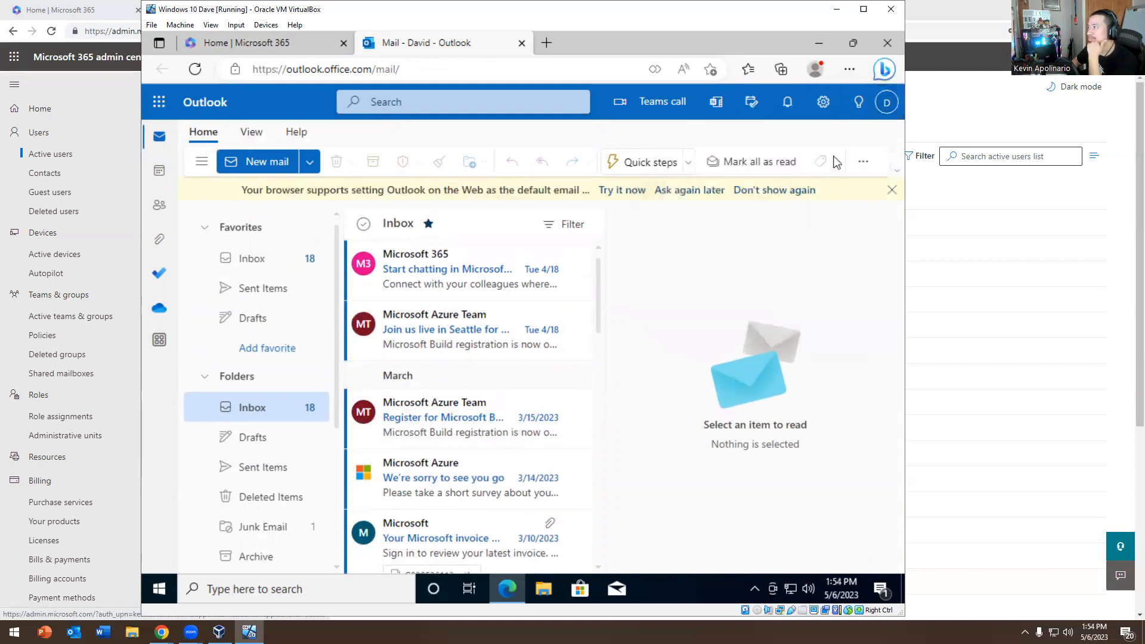
pyautogui.click(826, 113)
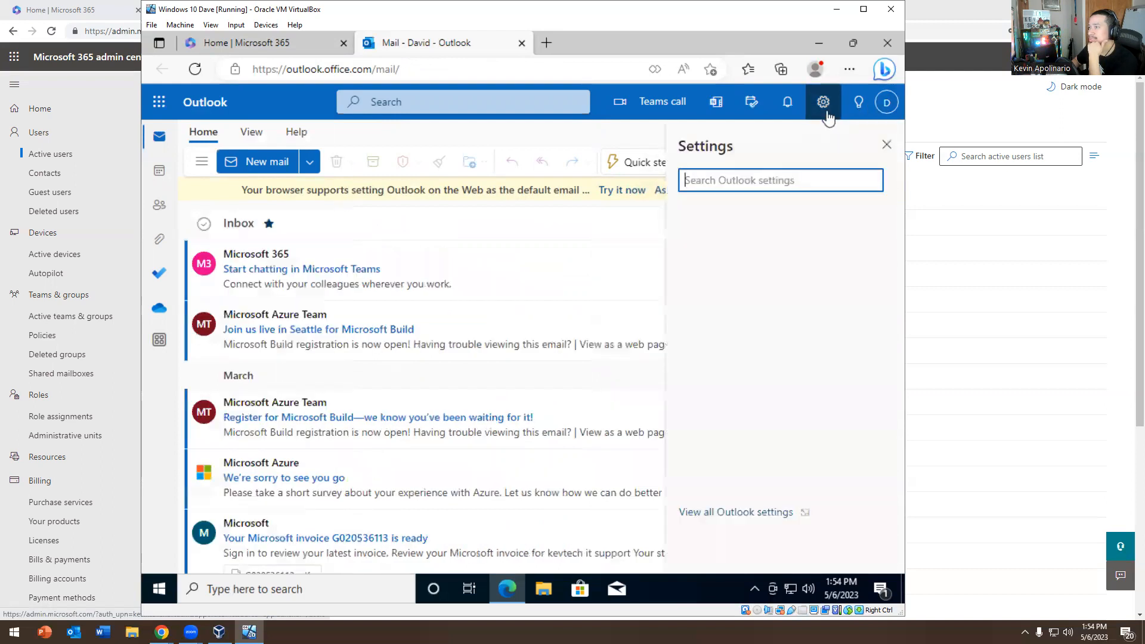
pyautogui.click(732, 514)
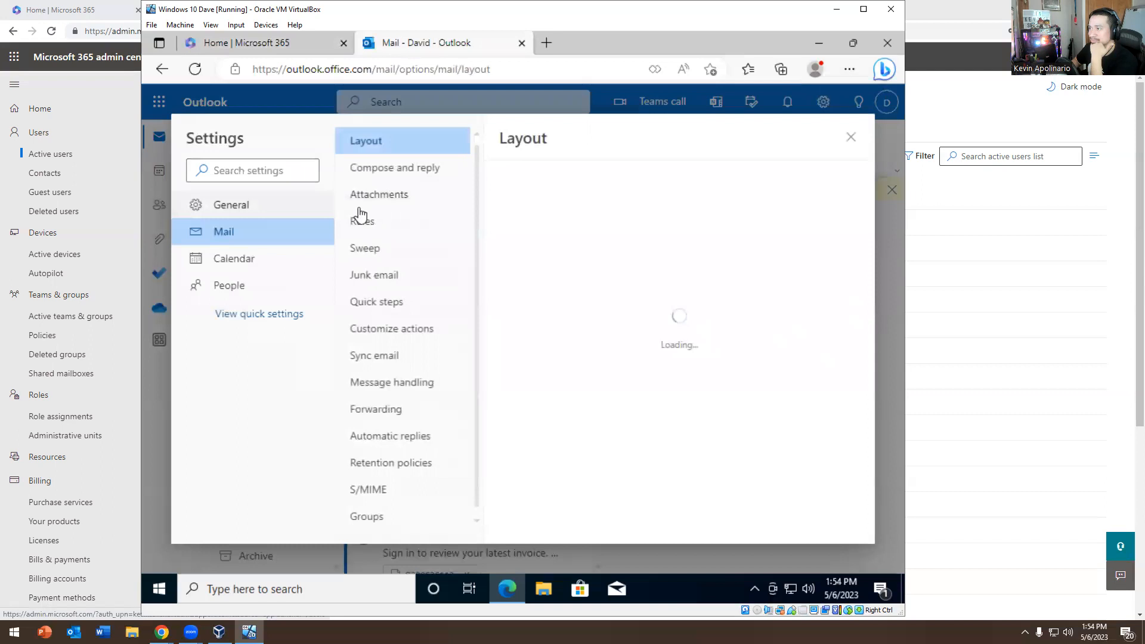
pyautogui.scroll(-3, 601, 270)
pyautogui.scroll(-3, 602, 271)
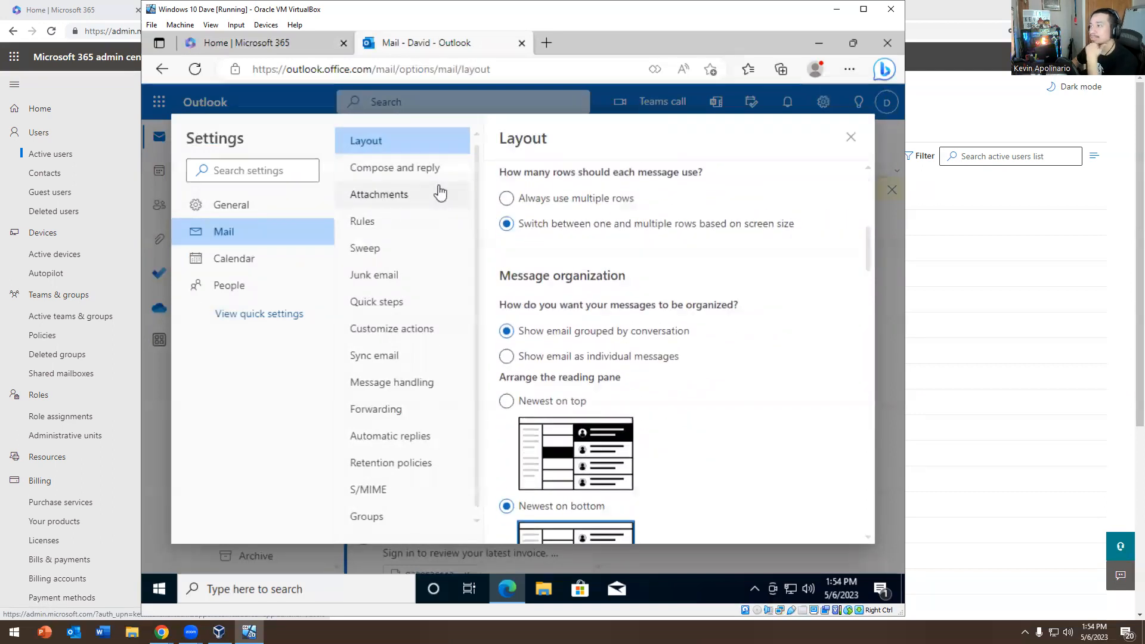
# Browse the Compose and reply, Junk email, Quick steps, Message handling and Forwarding settings
pyautogui.click(410, 170)
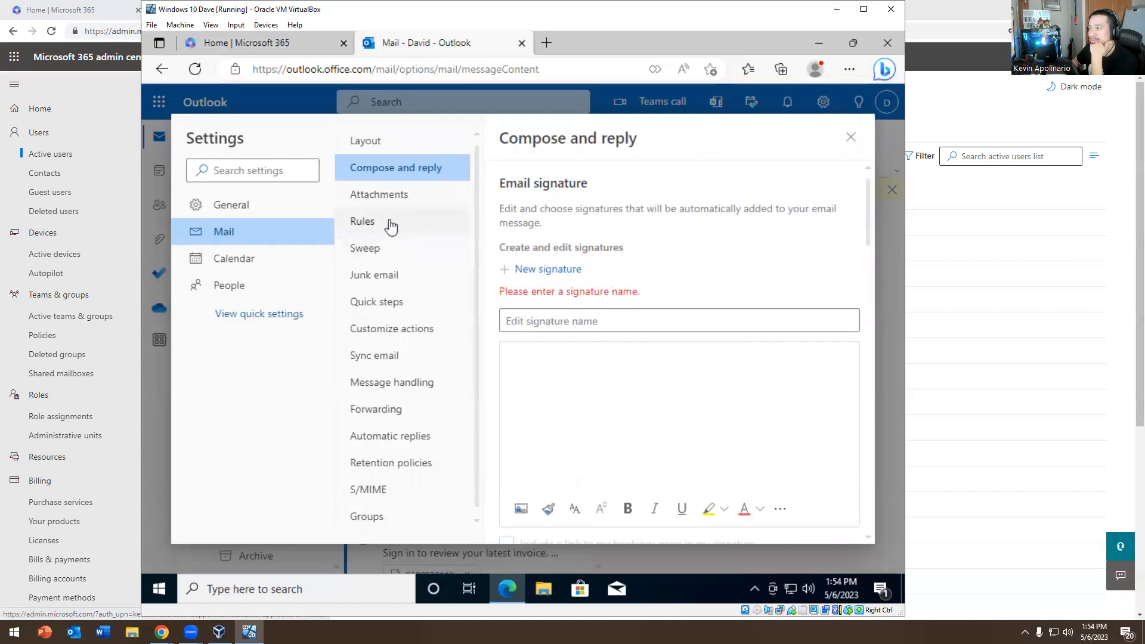
pyautogui.scroll(-1, 402, 250)
pyautogui.click(373, 276)
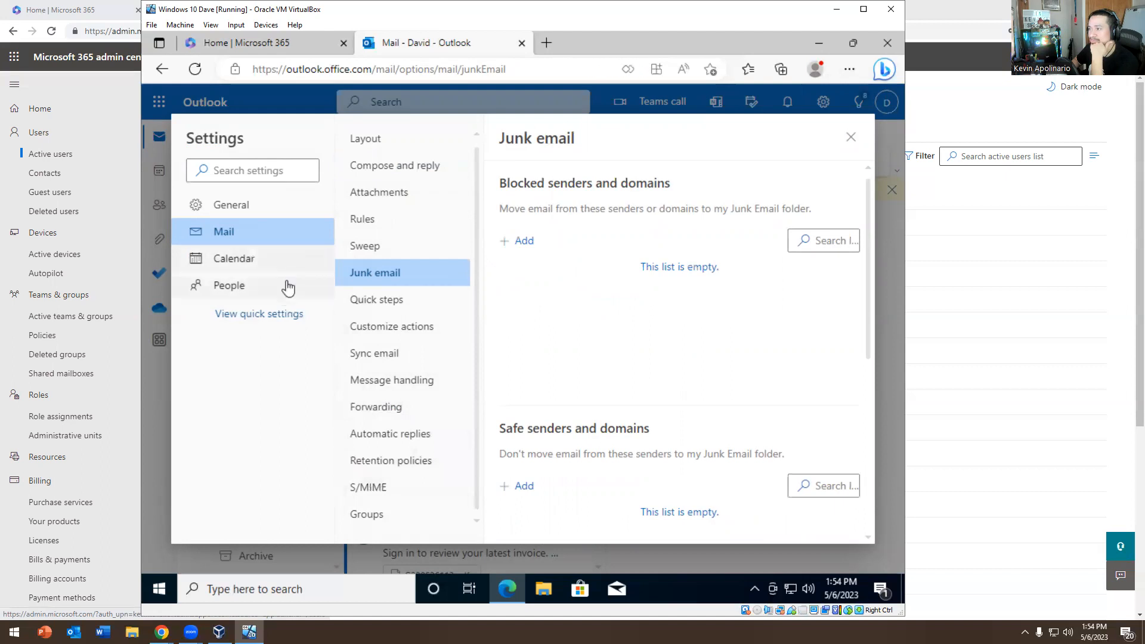
pyautogui.click(384, 308)
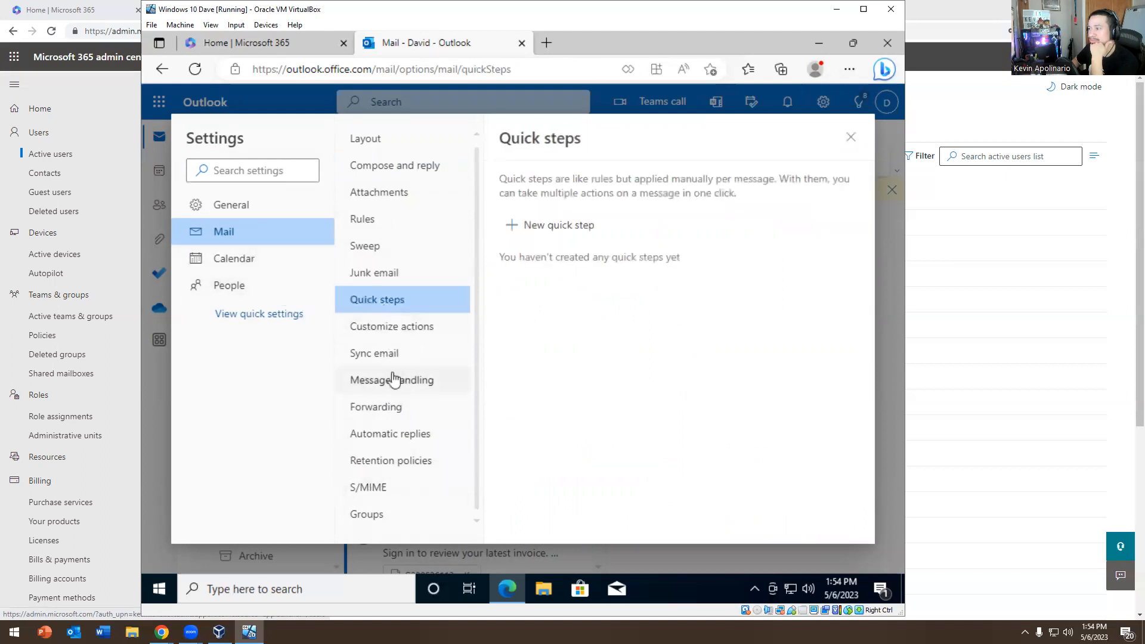
pyautogui.click(387, 355)
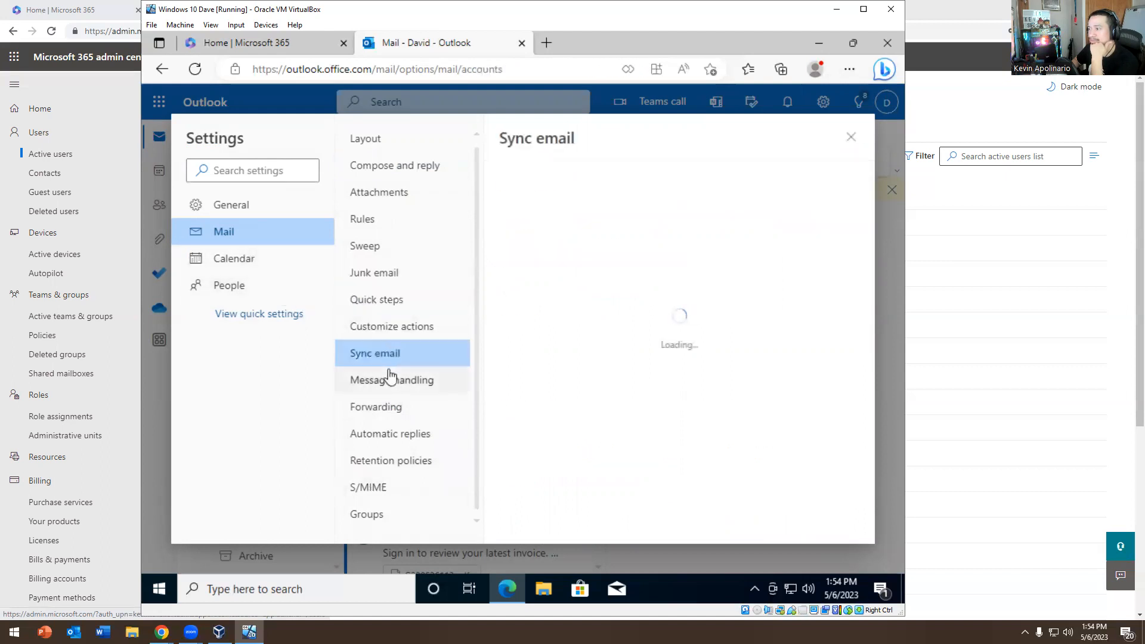
pyautogui.click(378, 406)
# Review Calendar settings: events and invitations, events from email, shared calendars, connected accounts
pyautogui.click(249, 259)
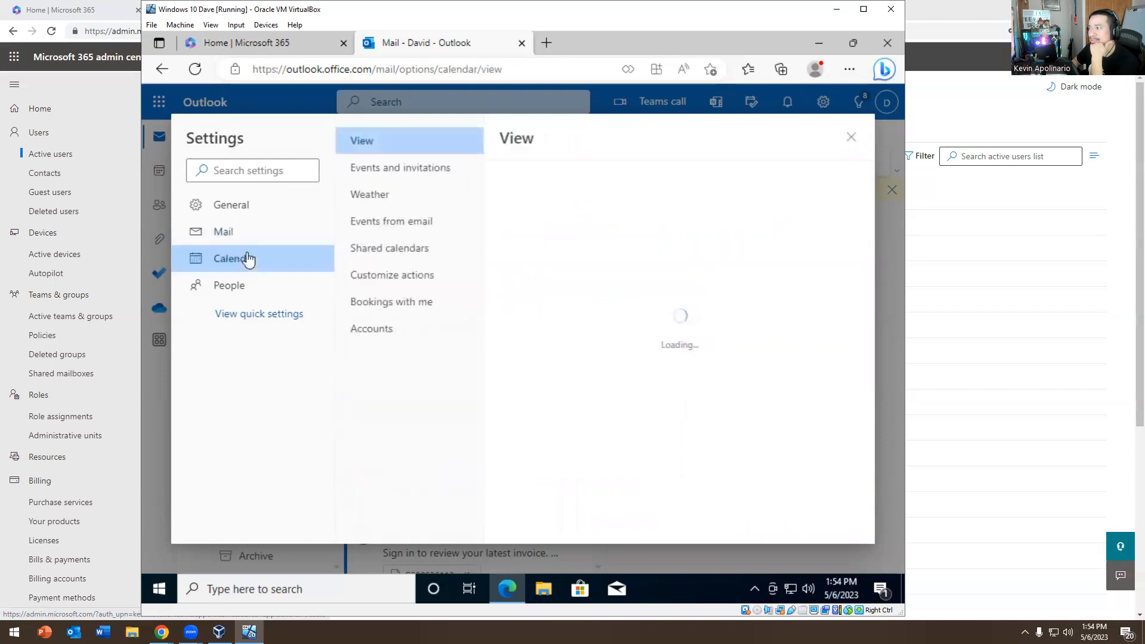
pyautogui.click(388, 173)
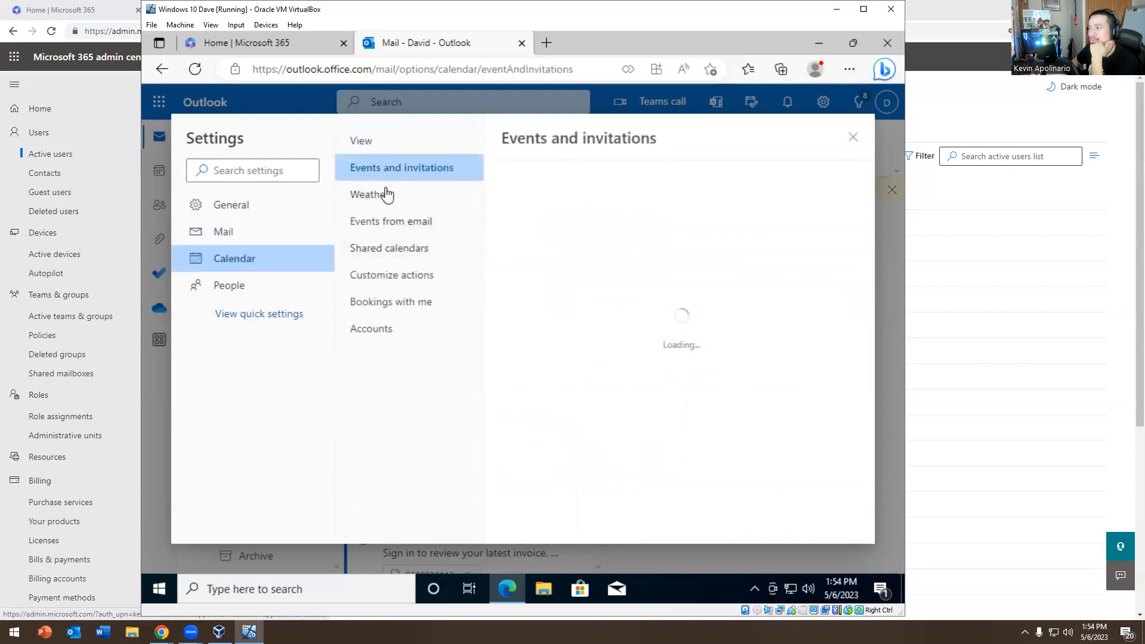
pyautogui.click(376, 230)
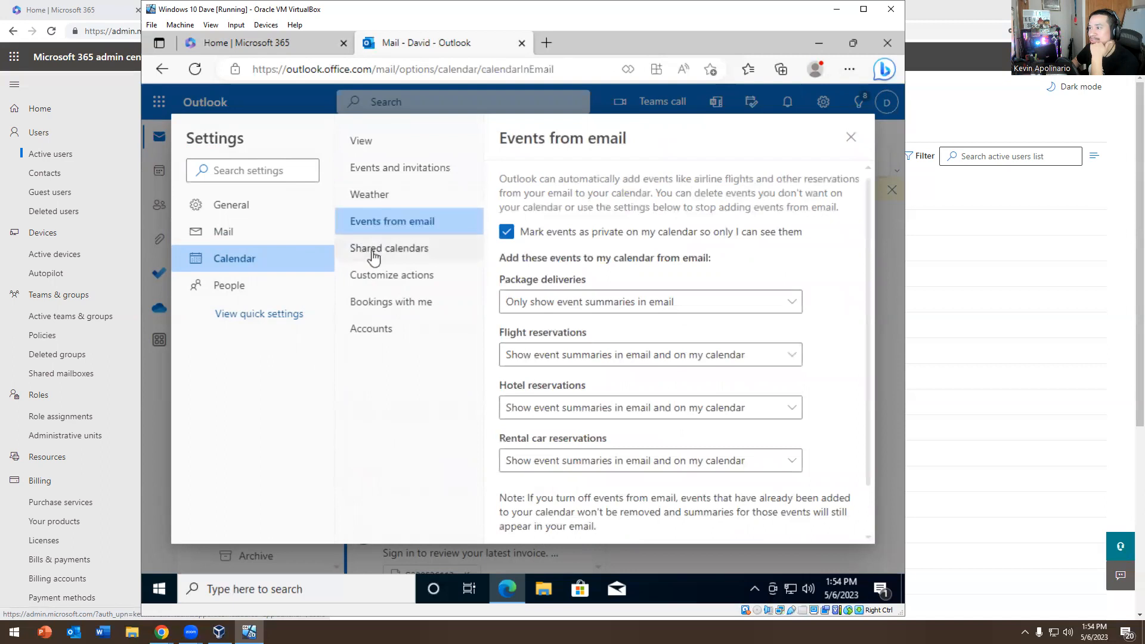
pyautogui.click(374, 254)
pyautogui.click(364, 334)
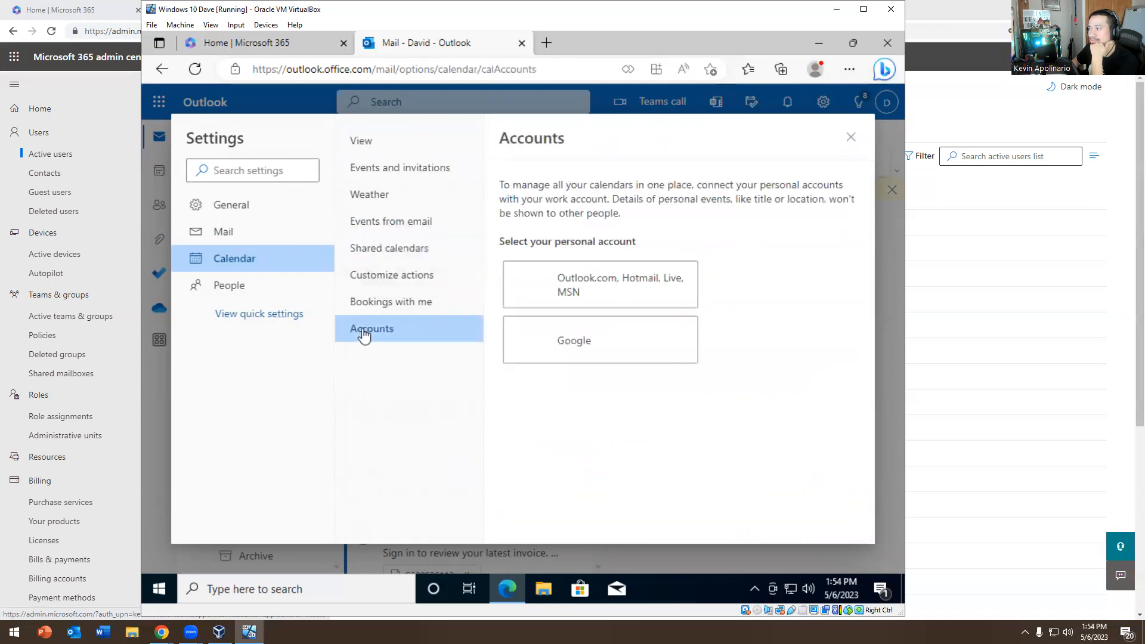
# Review language and time, Appearance, Notifications and Accessibility, then return to quick settings
pyautogui.click(257, 206)
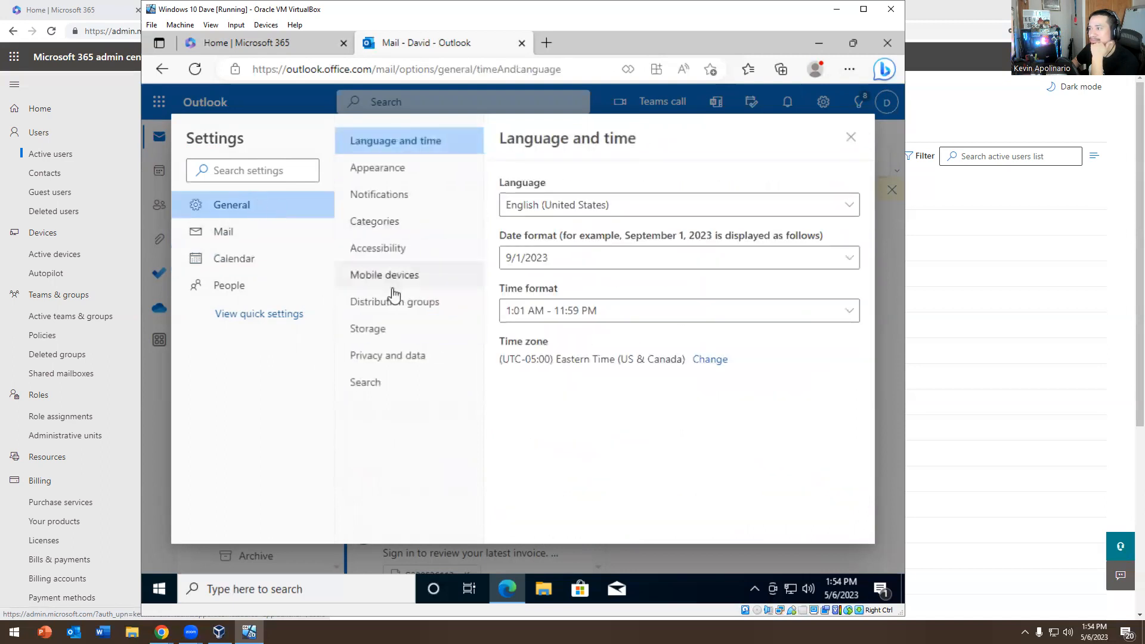
pyautogui.click(378, 169)
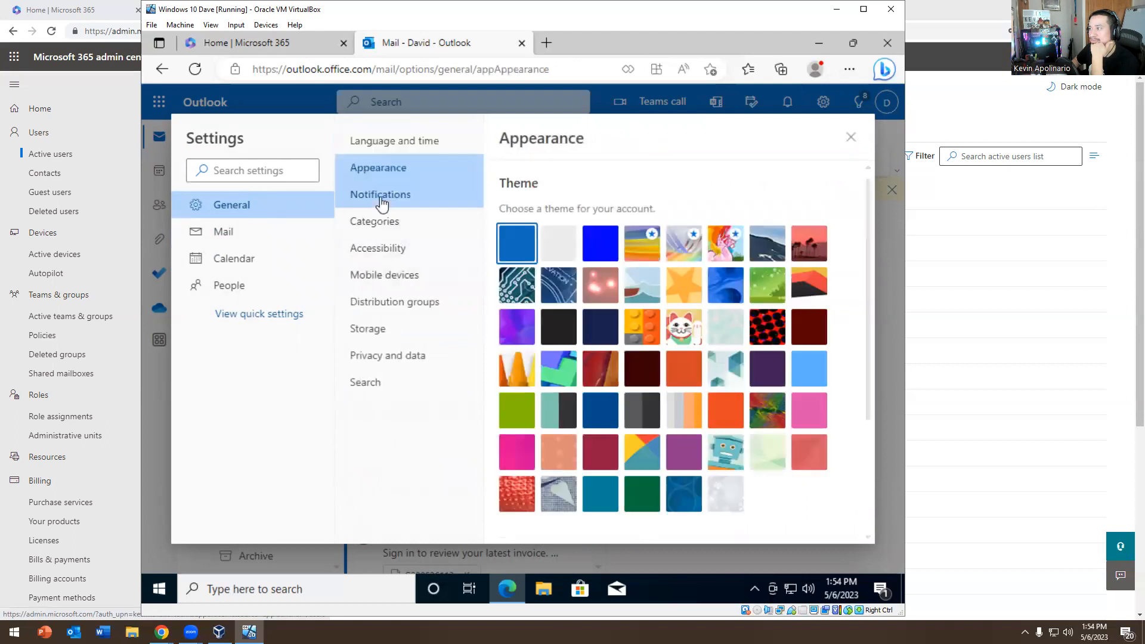
pyautogui.click(381, 204)
pyautogui.click(368, 257)
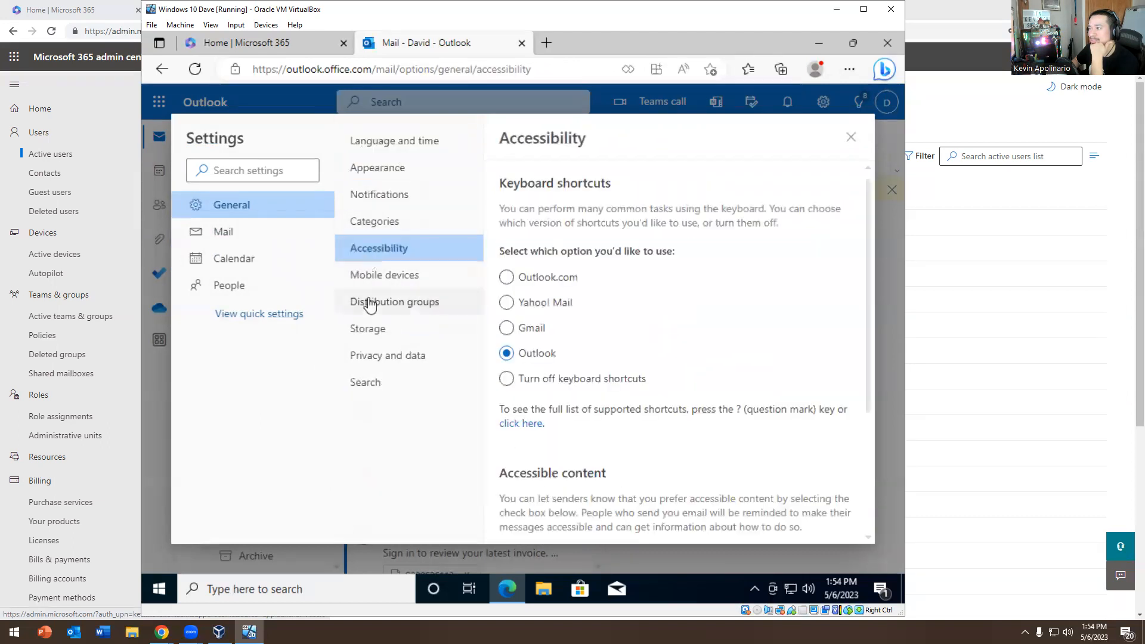
pyautogui.click(237, 235)
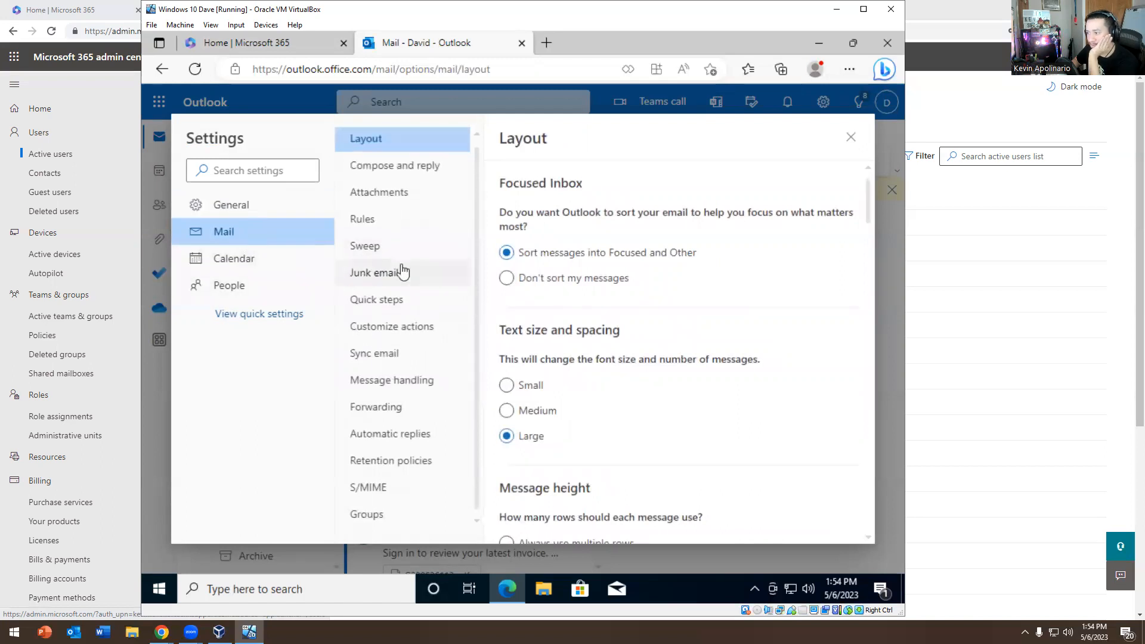
pyautogui.click(259, 315)
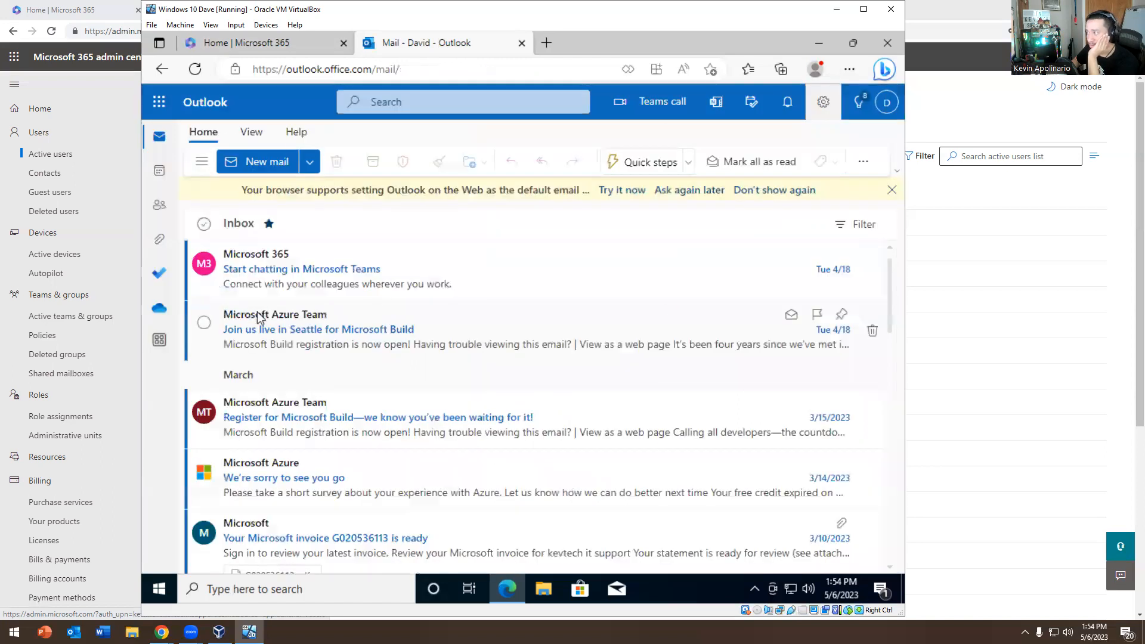
# Peek at the app launcher, Tips panel and account flyout, closing each again
pyautogui.scroll(-5, 723, 268)
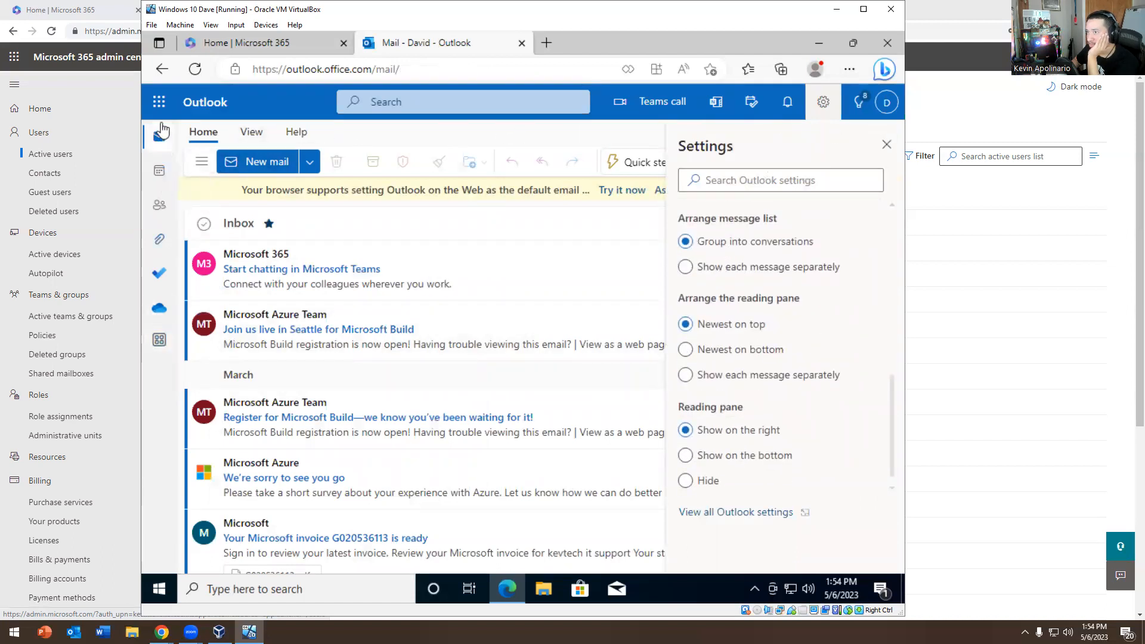
pyautogui.click(160, 104)
pyautogui.click(164, 110)
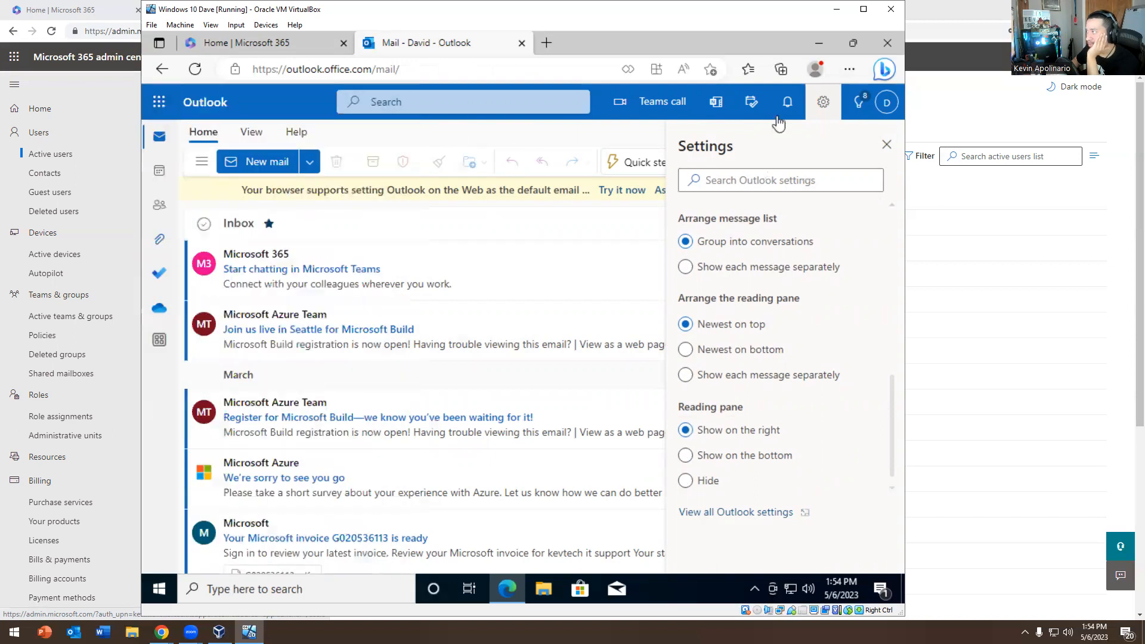
pyautogui.click(823, 106)
pyautogui.click(868, 112)
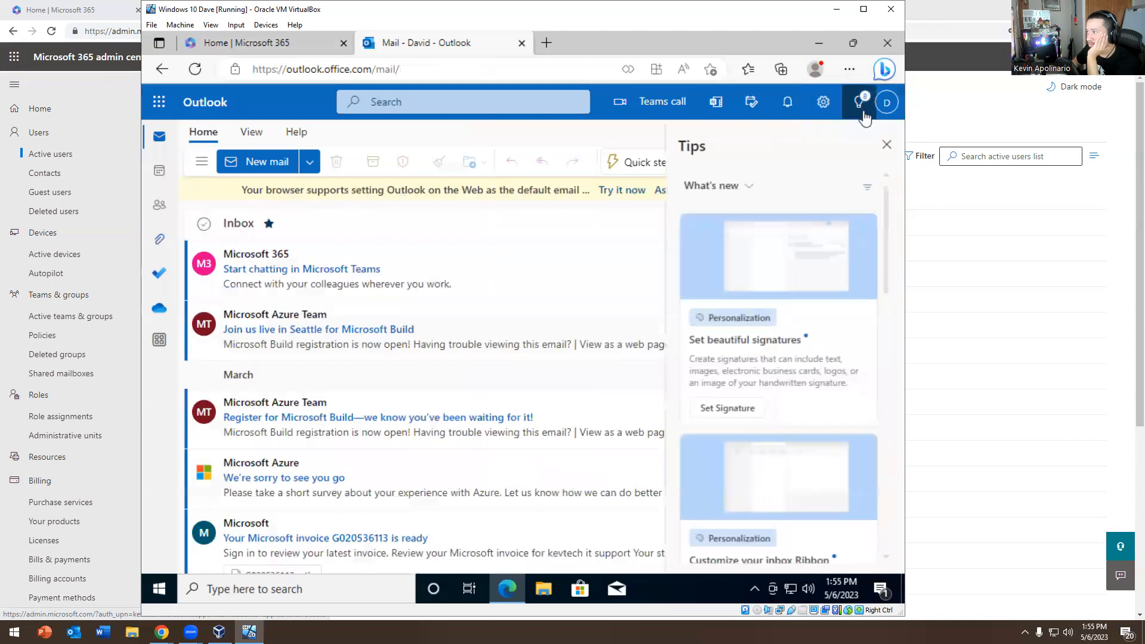
pyautogui.click(868, 105)
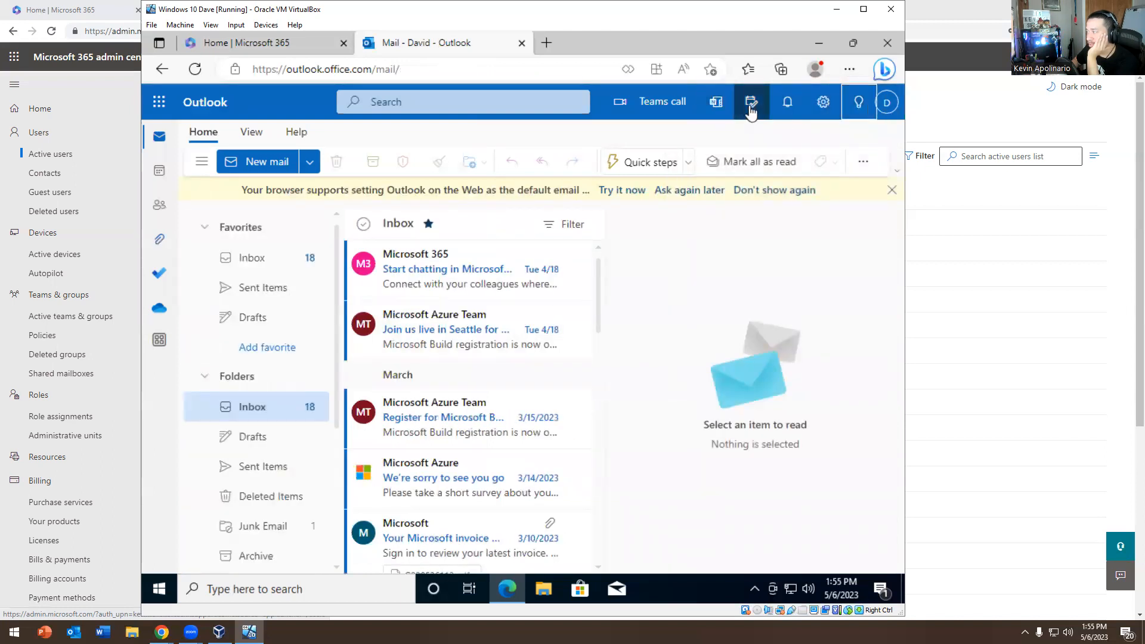
pyautogui.click(887, 108)
pyautogui.click(694, 386)
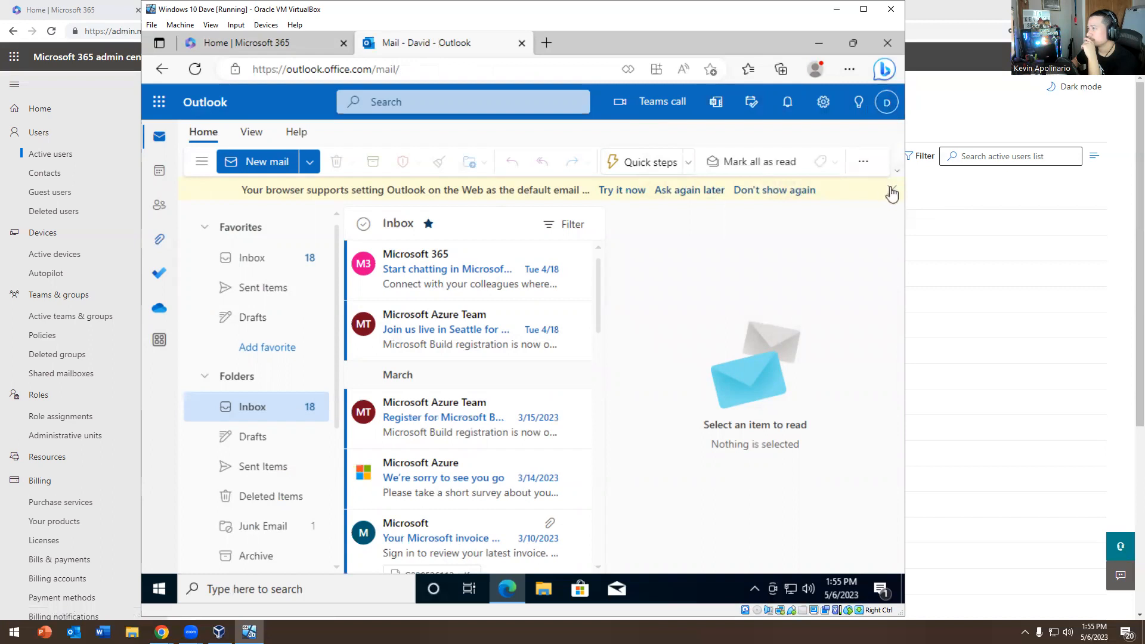
# Dismiss the default email app banner and scroll the more-commands menu down to Add-ins
pyautogui.click(891, 191)
pyautogui.click(863, 162)
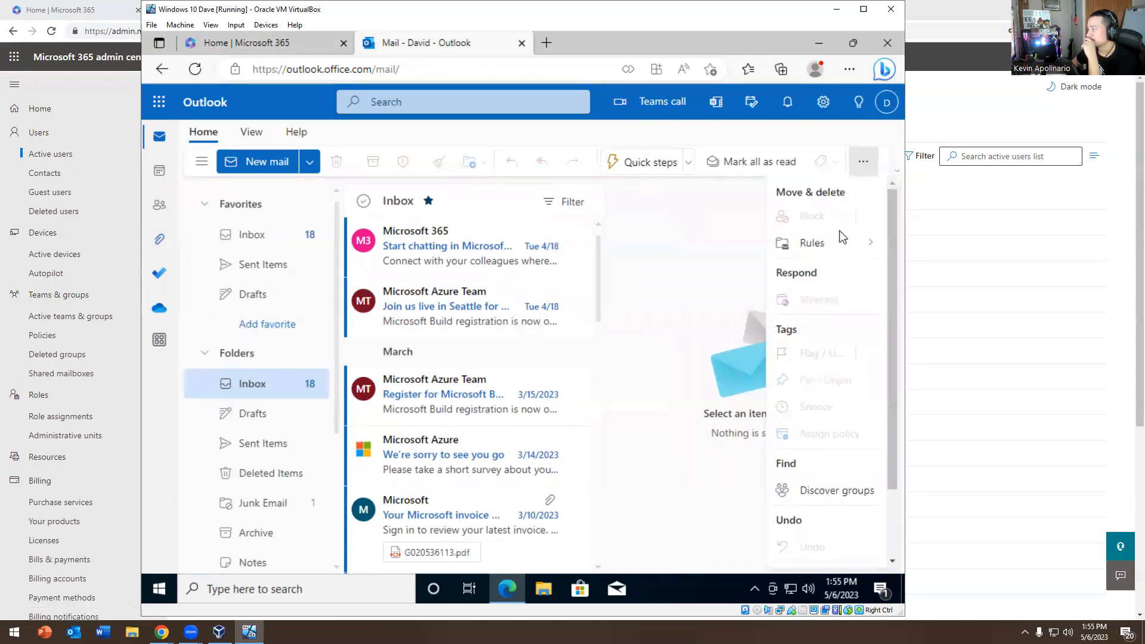
pyautogui.scroll(-2, 839, 232)
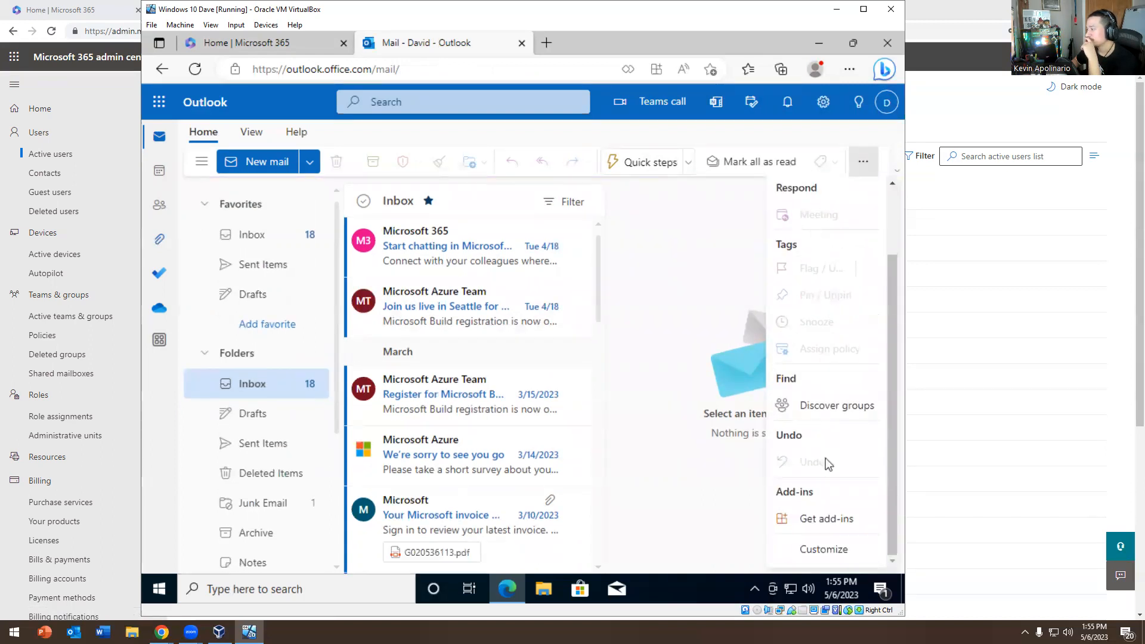
# Check My add-ins and the admin-managed Zoom and Slack add-ins, then open the account panel
pyautogui.click(810, 519)
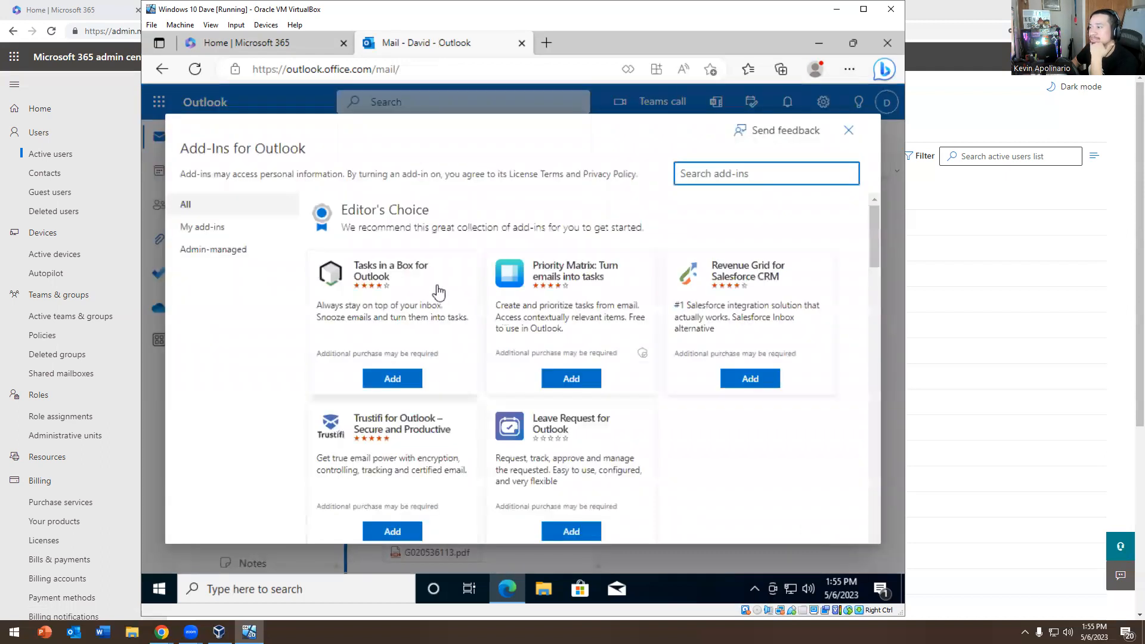
pyautogui.scroll(-2, 576, 360)
pyautogui.click(197, 227)
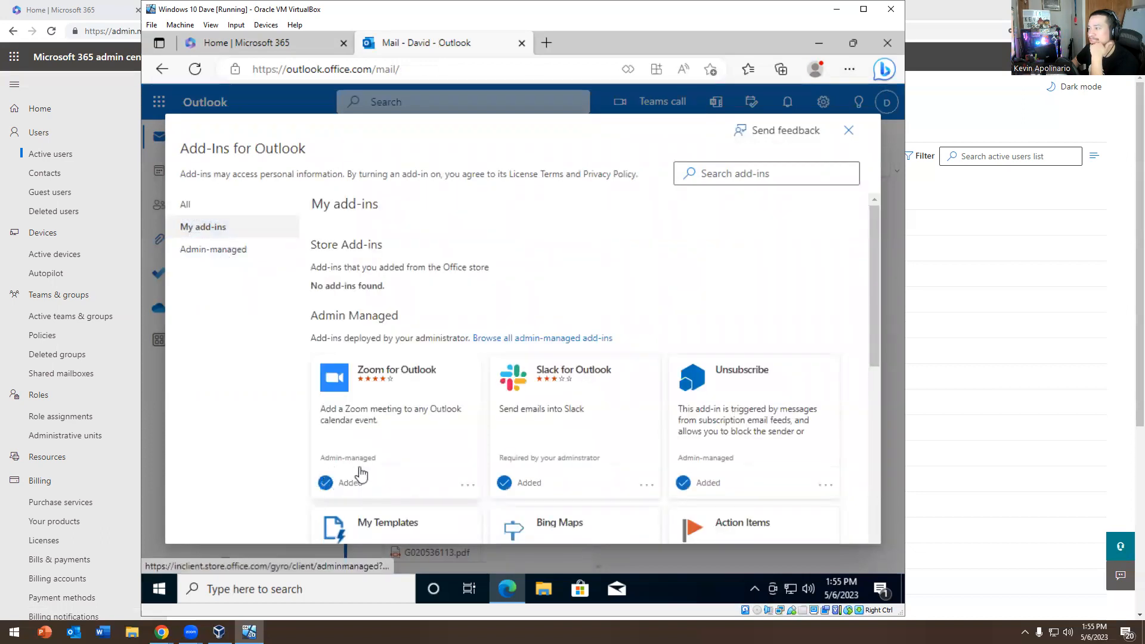
pyautogui.click(218, 255)
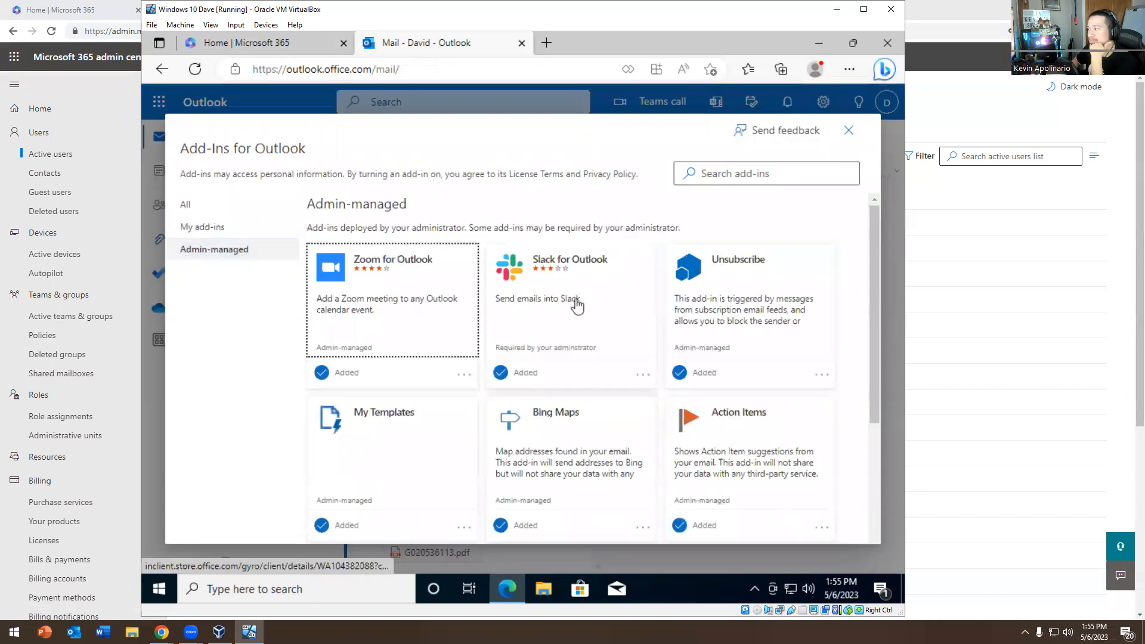
pyautogui.click(152, 254)
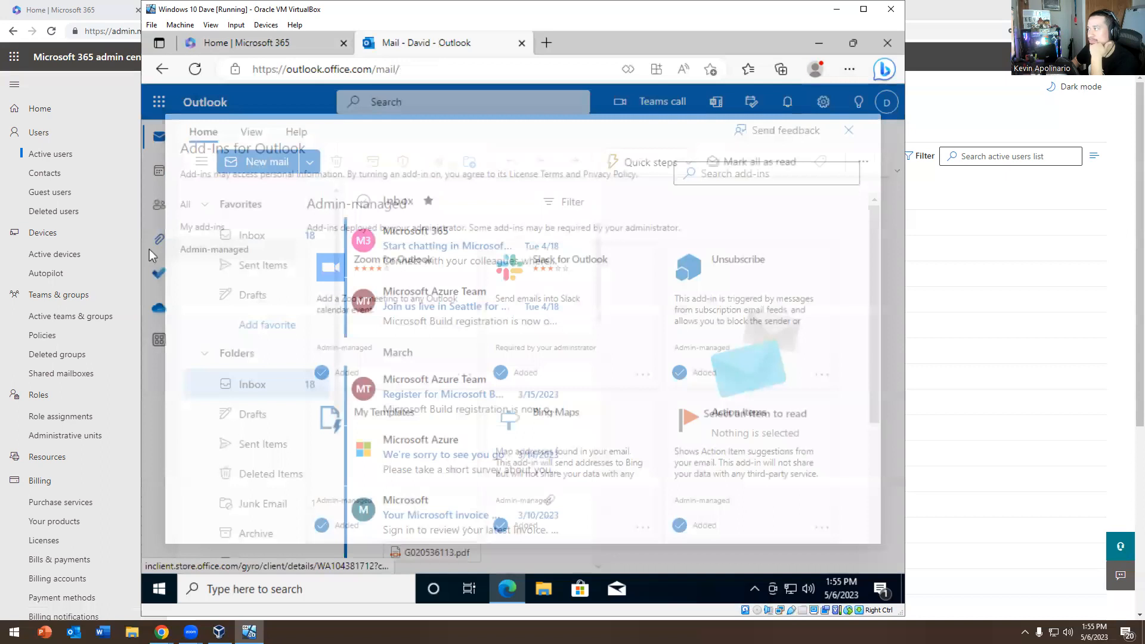
pyautogui.click(887, 102)
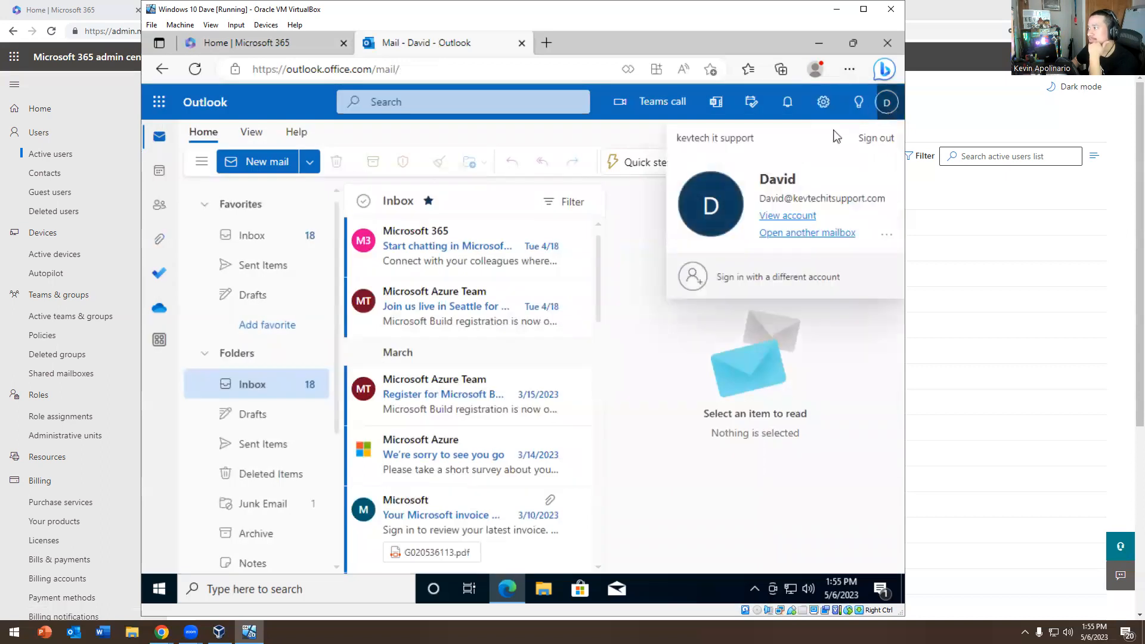
# Start opening another mailbox, cancel it, and look over the extra account options
pyautogui.click(810, 233)
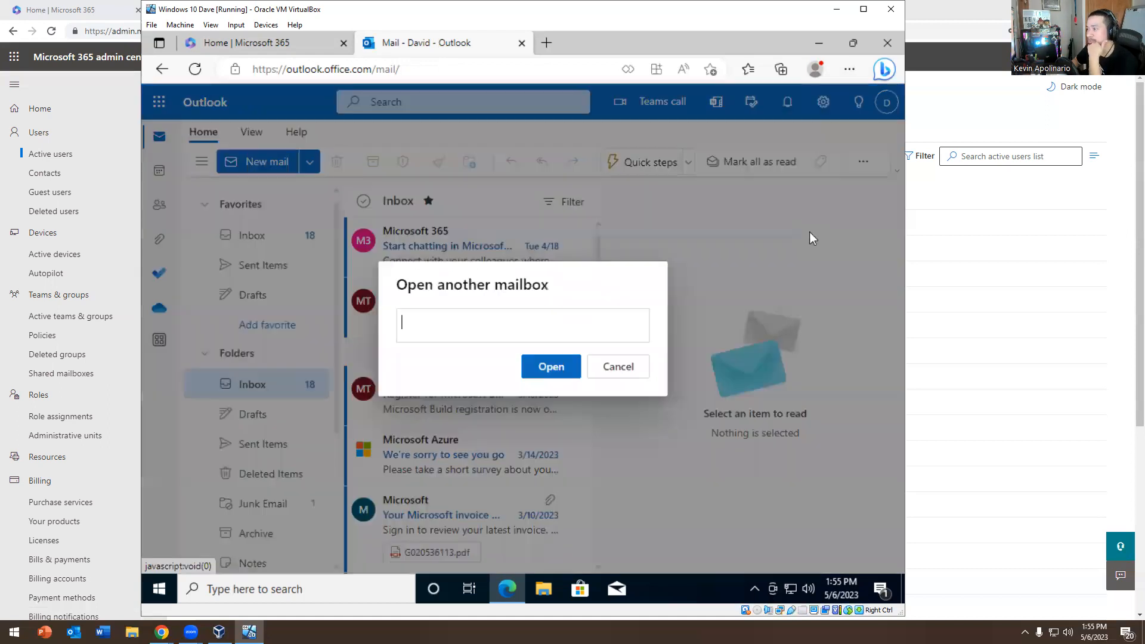
pyautogui.click(624, 365)
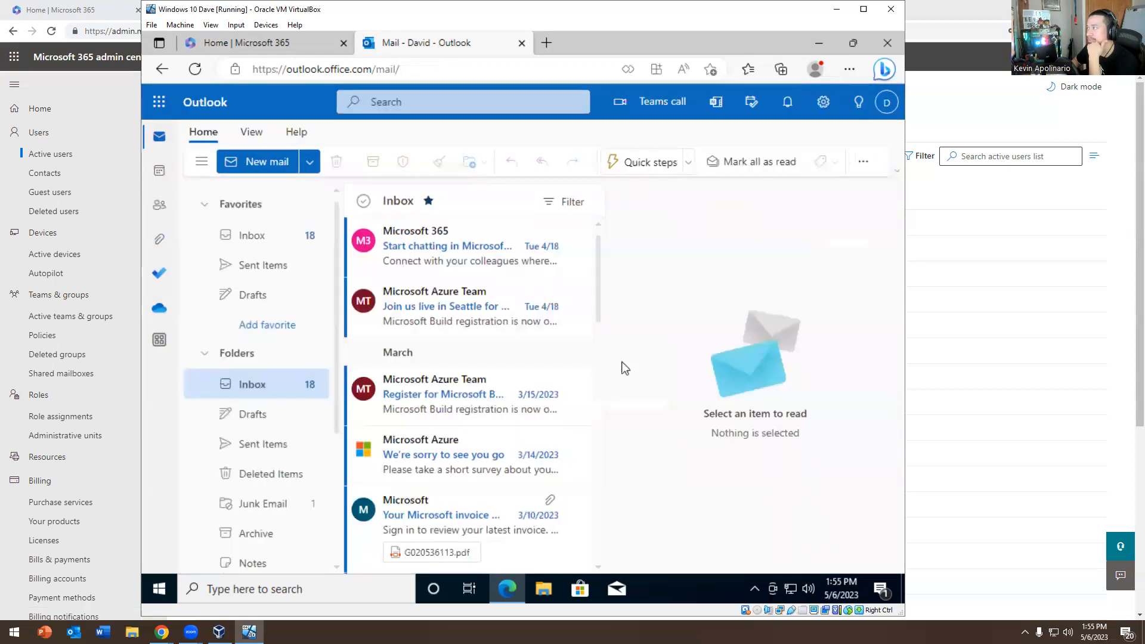
pyautogui.click(887, 102)
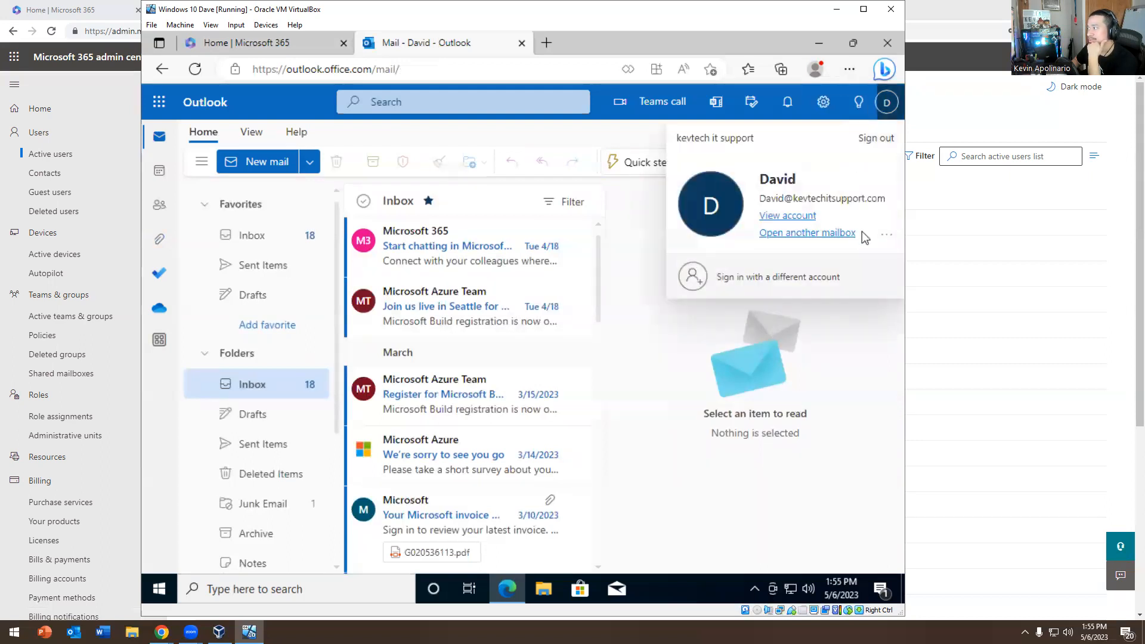
pyautogui.click(881, 237)
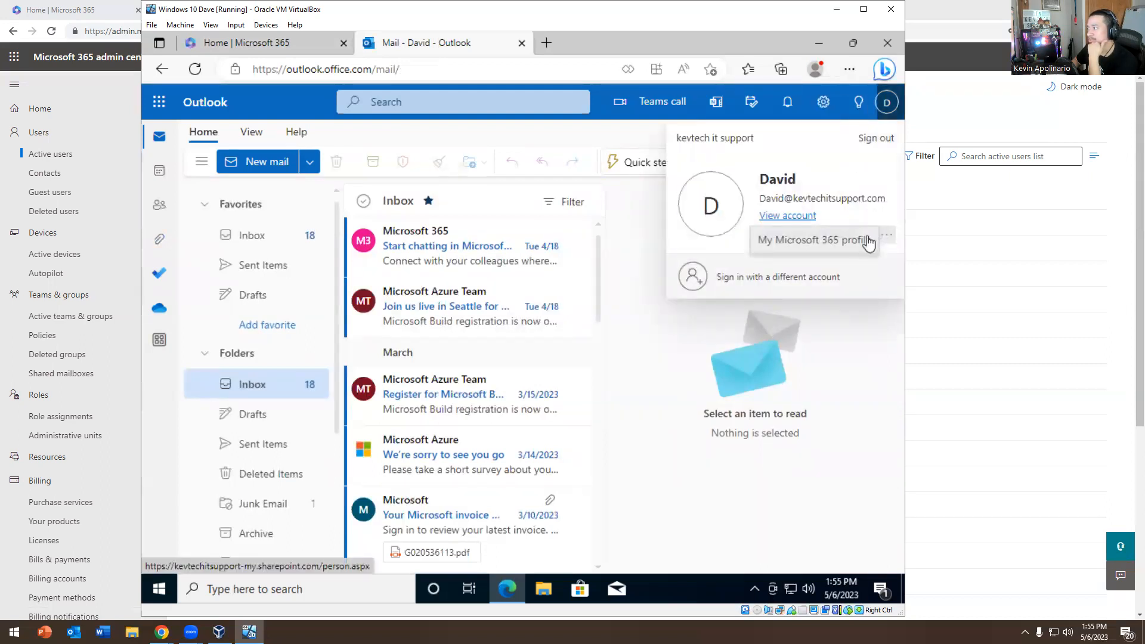
pyautogui.click(797, 348)
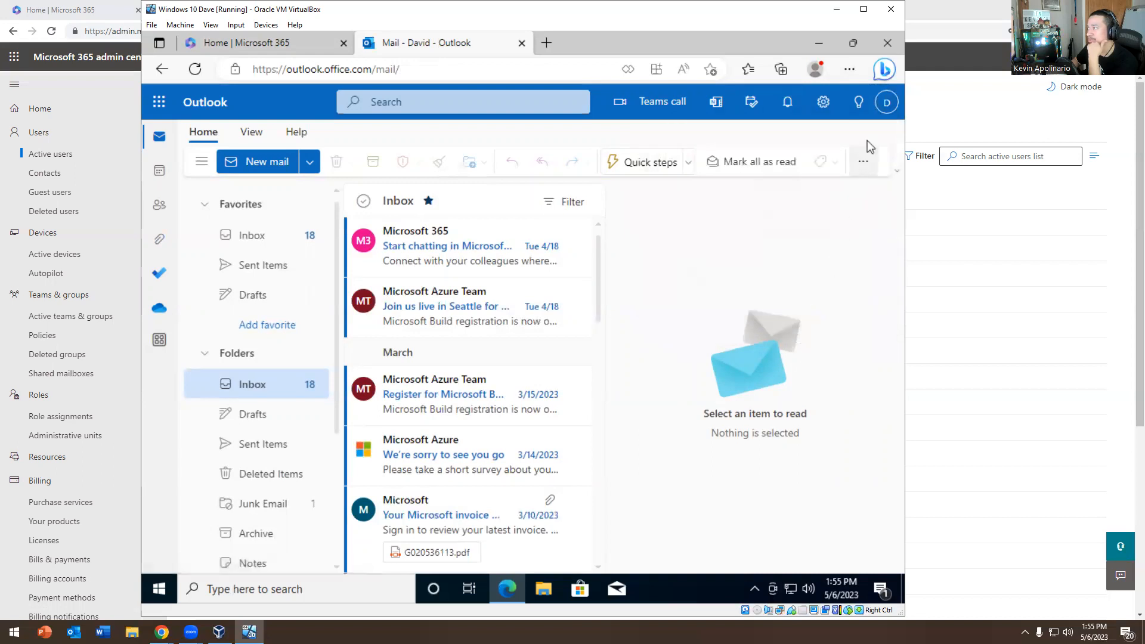
# Show the quick settings with Roomy density, conversation grouping and newest-on-top order
pyautogui.click(887, 102)
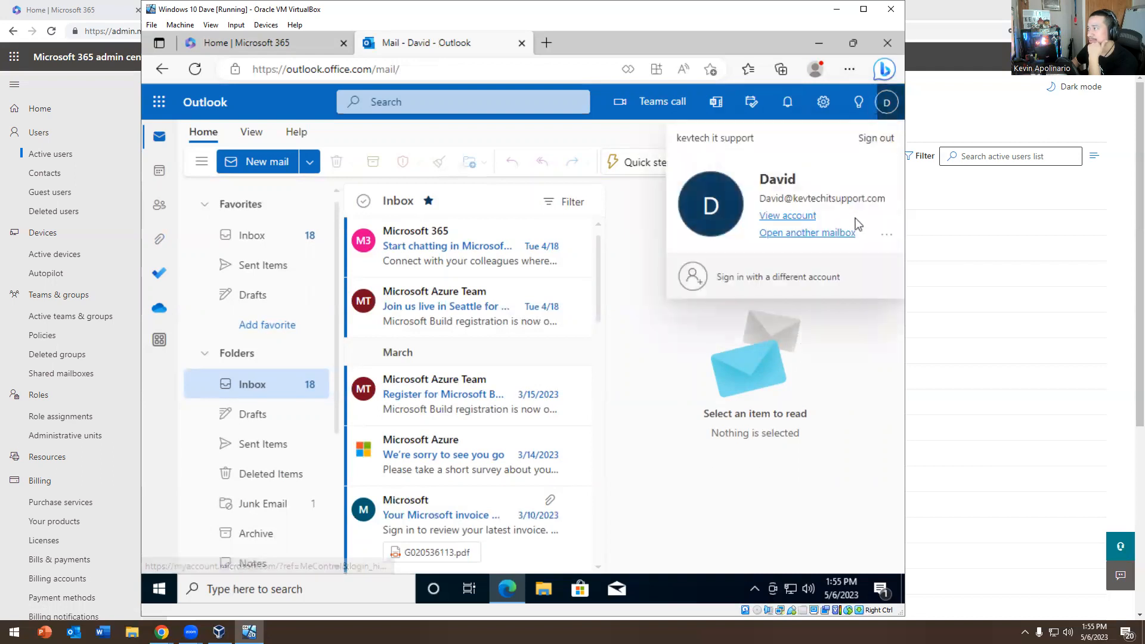
pyautogui.click(824, 112)
pyautogui.scroll(-4, 772, 267)
pyautogui.scroll(-4, 779, 270)
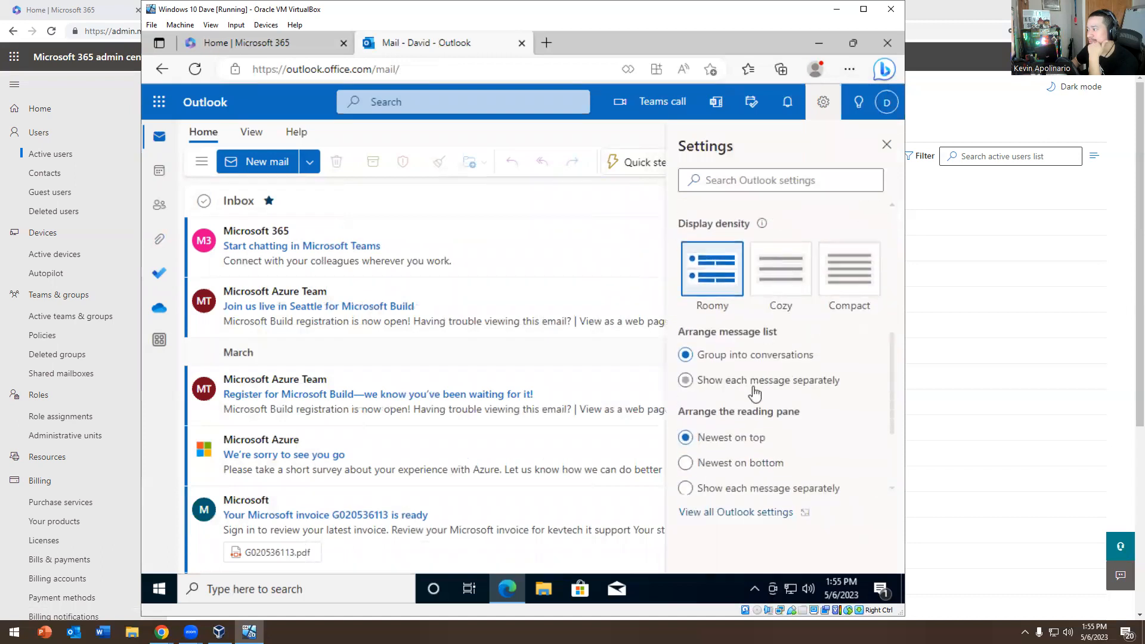
# Open the full Outlook settings and browse the Mail pages from Compose and reply to Forwarding
pyautogui.click(725, 514)
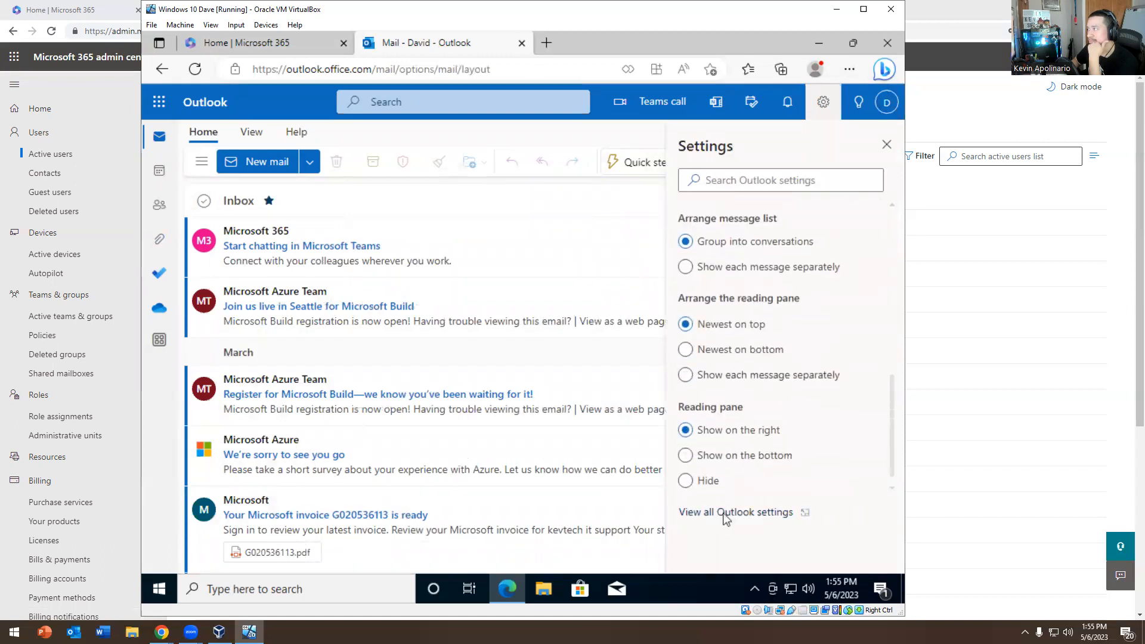
pyautogui.click(416, 178)
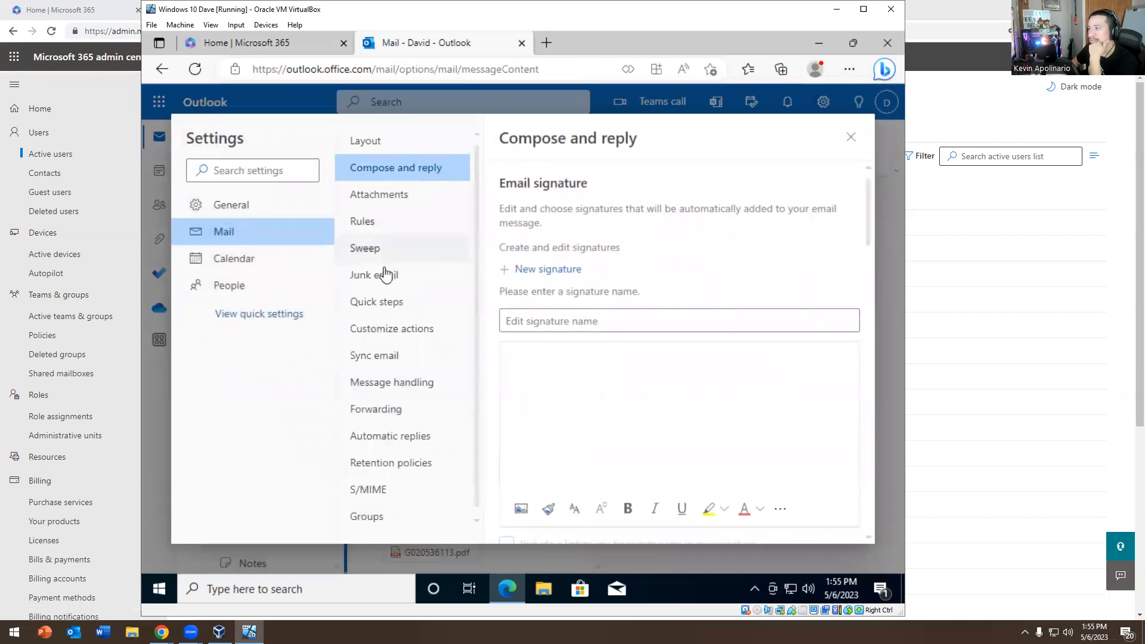
pyautogui.click(381, 274)
pyautogui.click(385, 328)
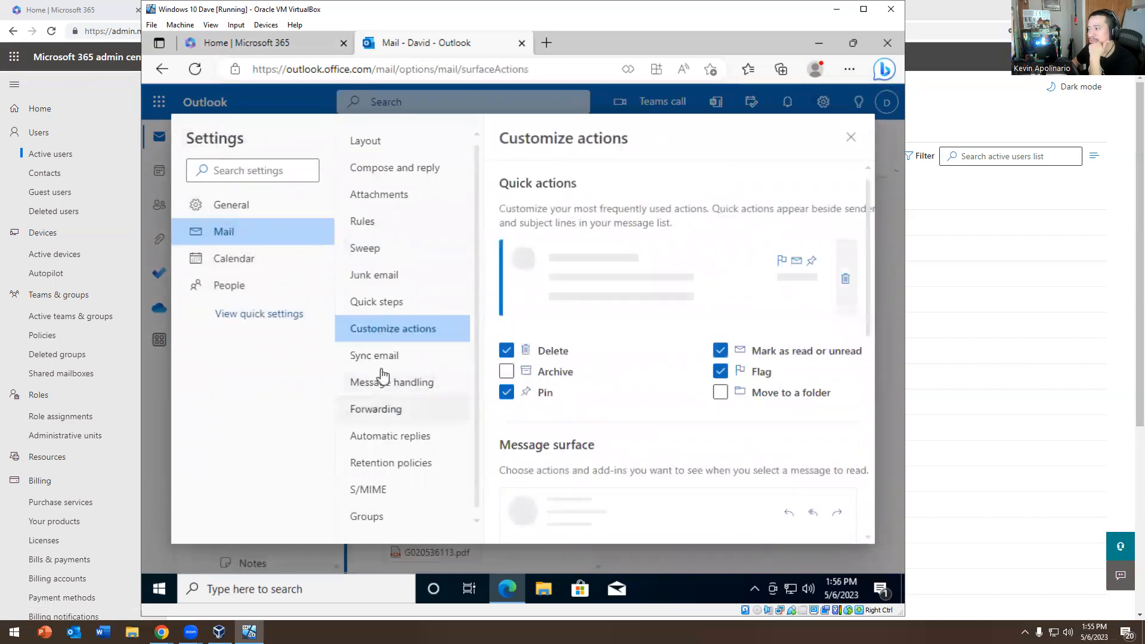
pyautogui.click(380, 358)
pyautogui.click(384, 385)
pyautogui.click(389, 412)
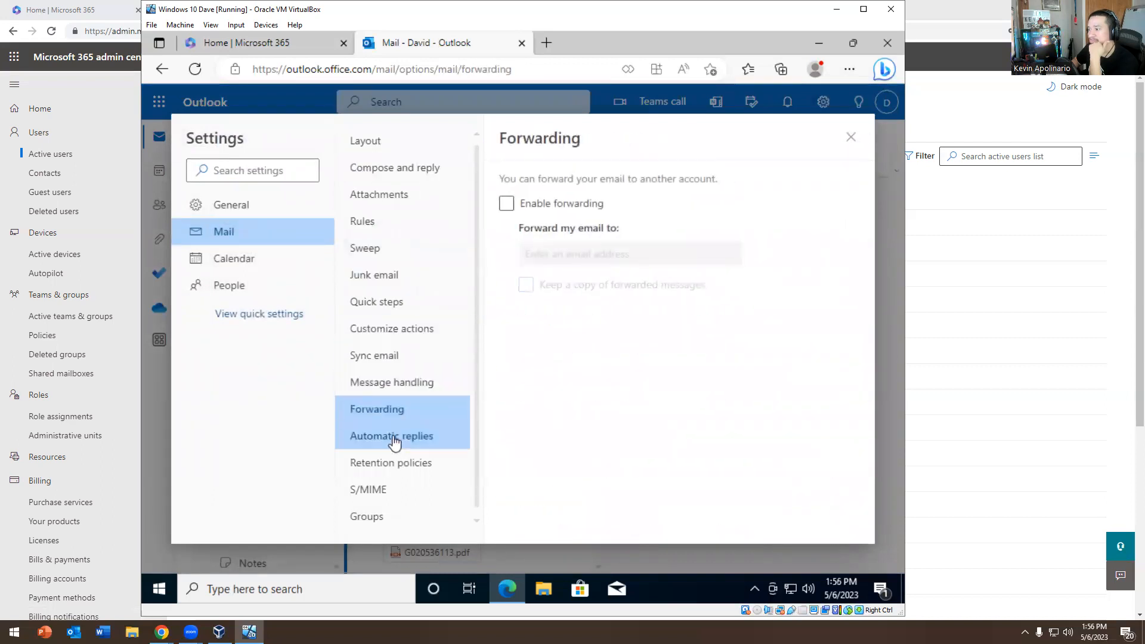
# Turn on automatic replies limited to 5/6/2023 1:00 PM through 5/7/2023 1:00 PM
pyautogui.click(395, 438)
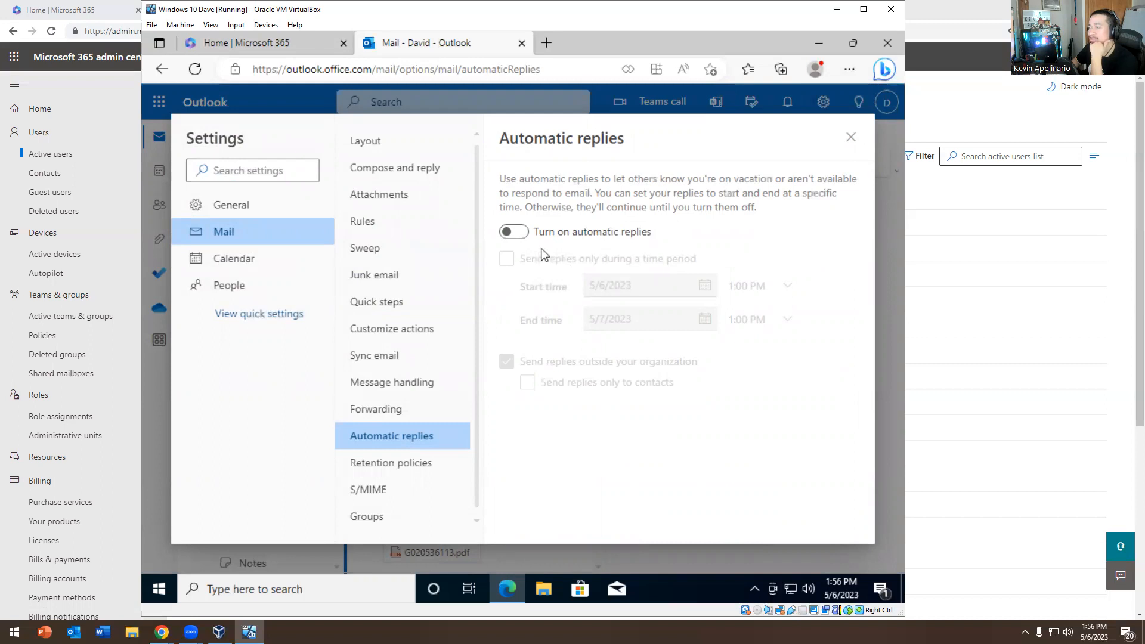
pyautogui.click(514, 233)
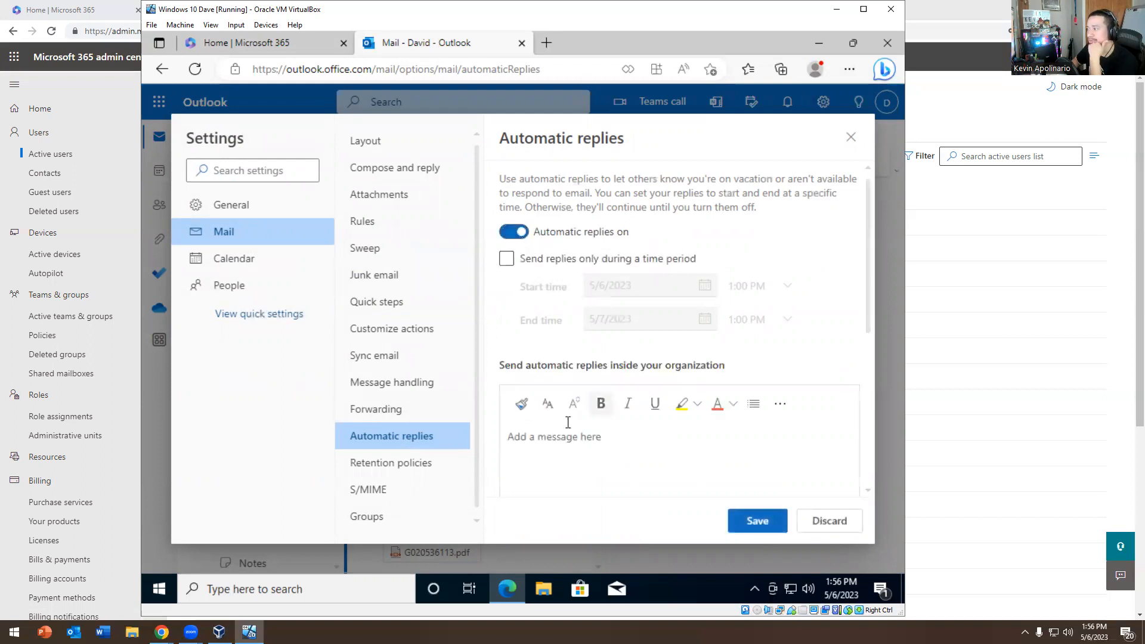
pyautogui.click(509, 260)
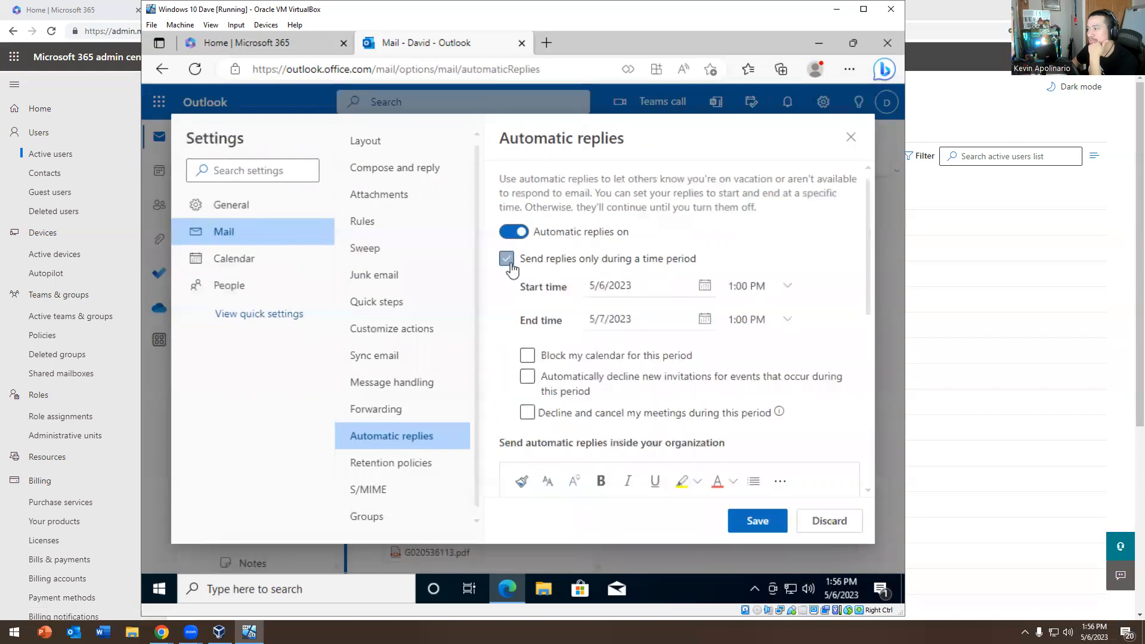
pyautogui.click(851, 138)
# Close Outlook, download OfficeSetup.exe via Install apps > Premium Microsoft 365 apps, and run it with admin approval
pyautogui.click(519, 381)
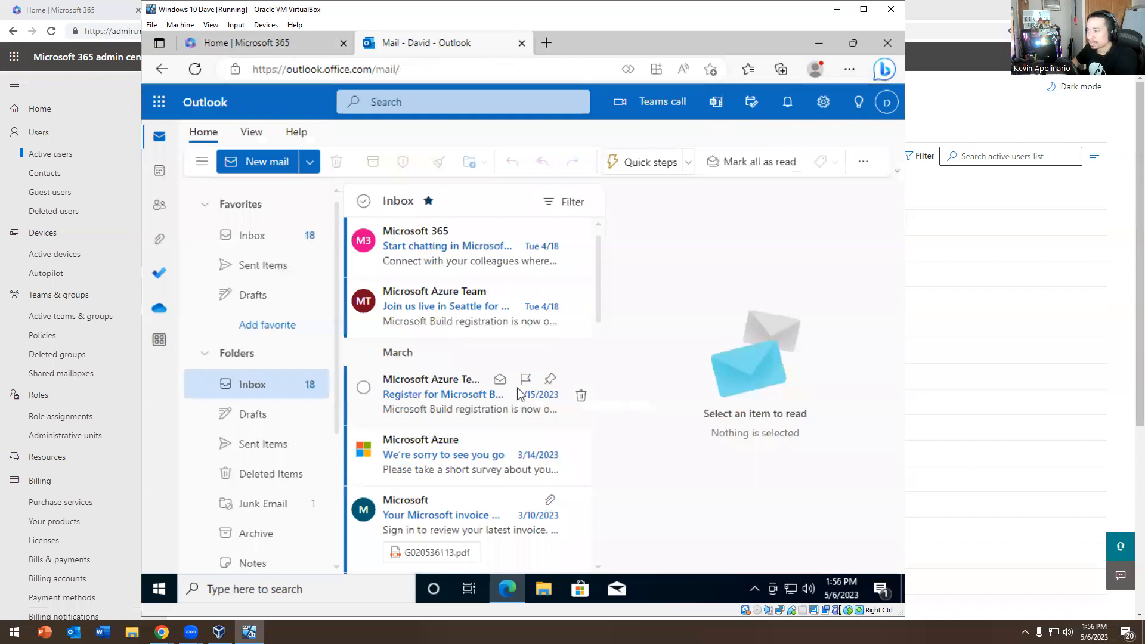
pyautogui.click(521, 43)
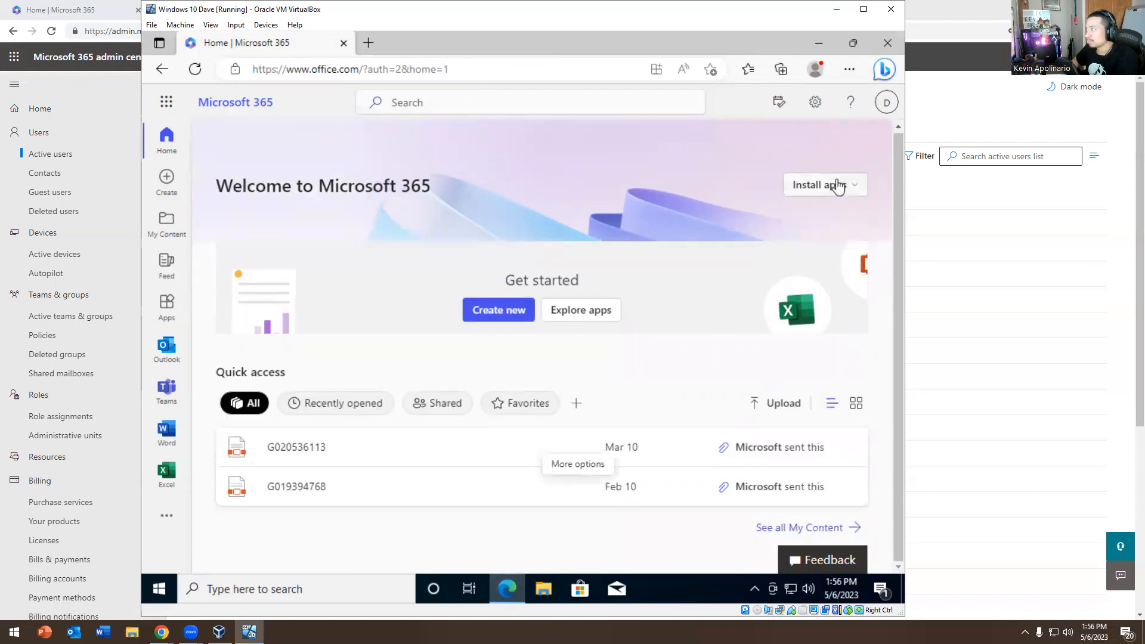
pyautogui.click(838, 186)
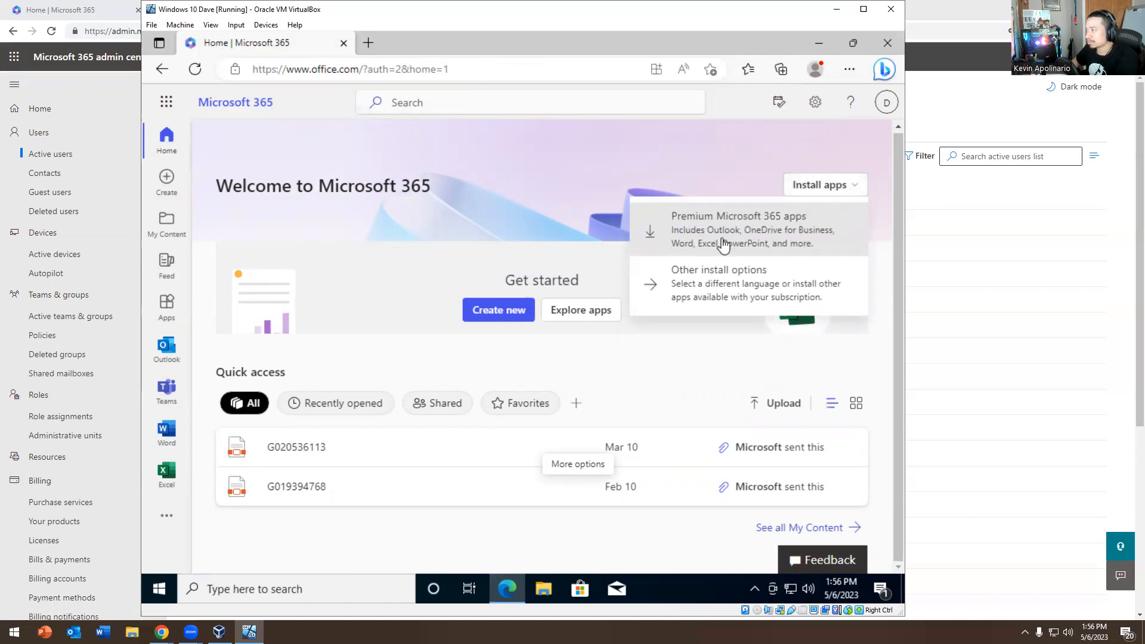
pyautogui.click(723, 243)
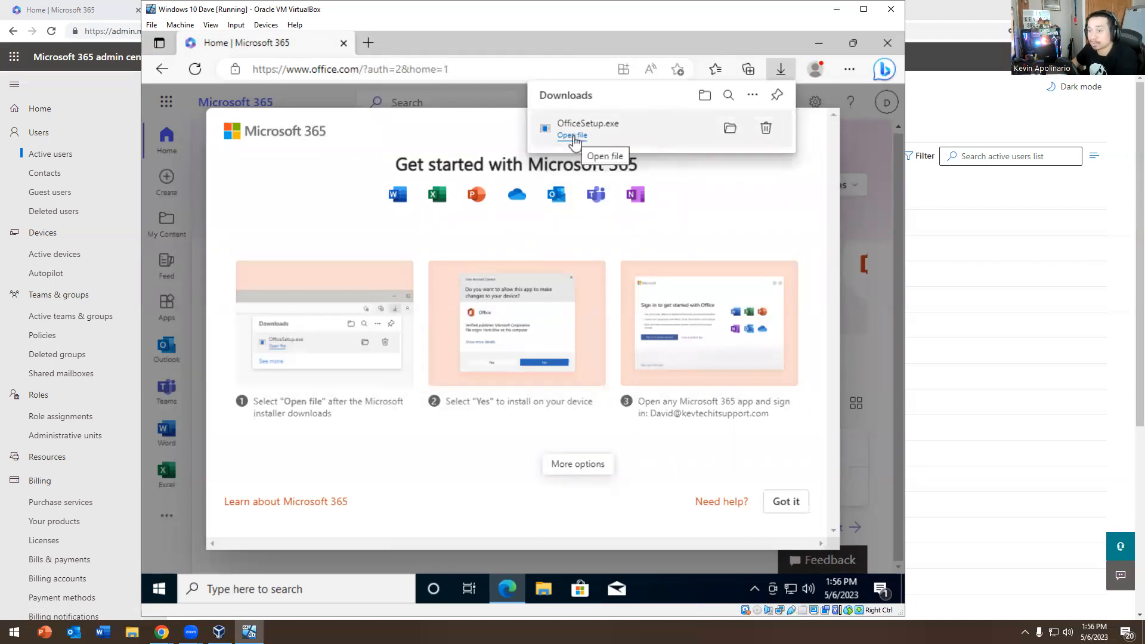
pyautogui.click(573, 136)
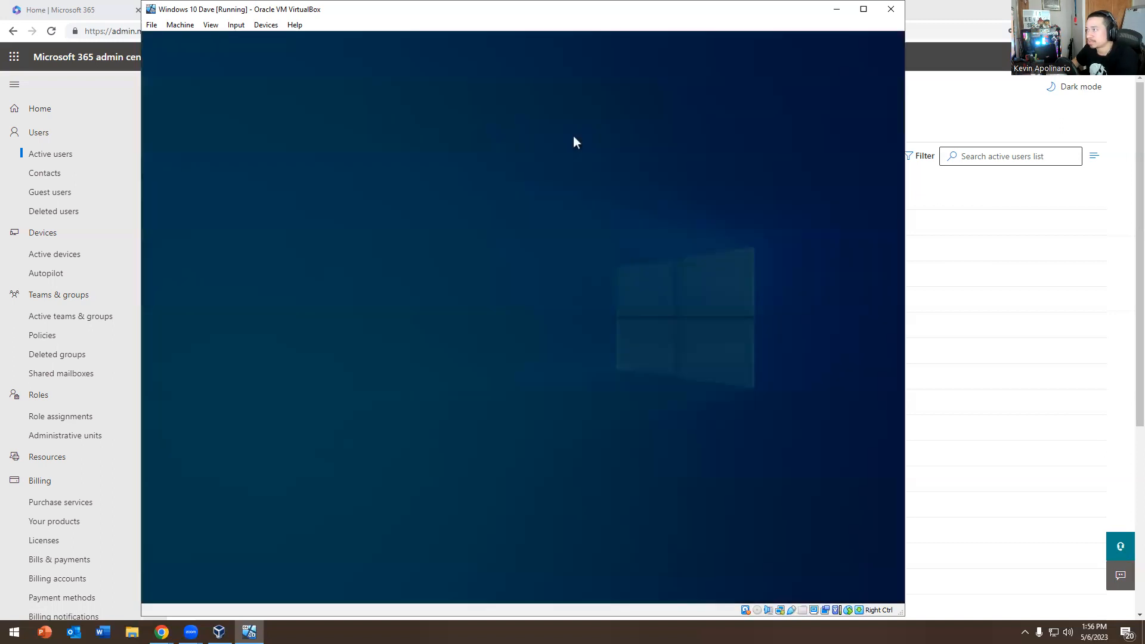
pyautogui.click(455, 406)
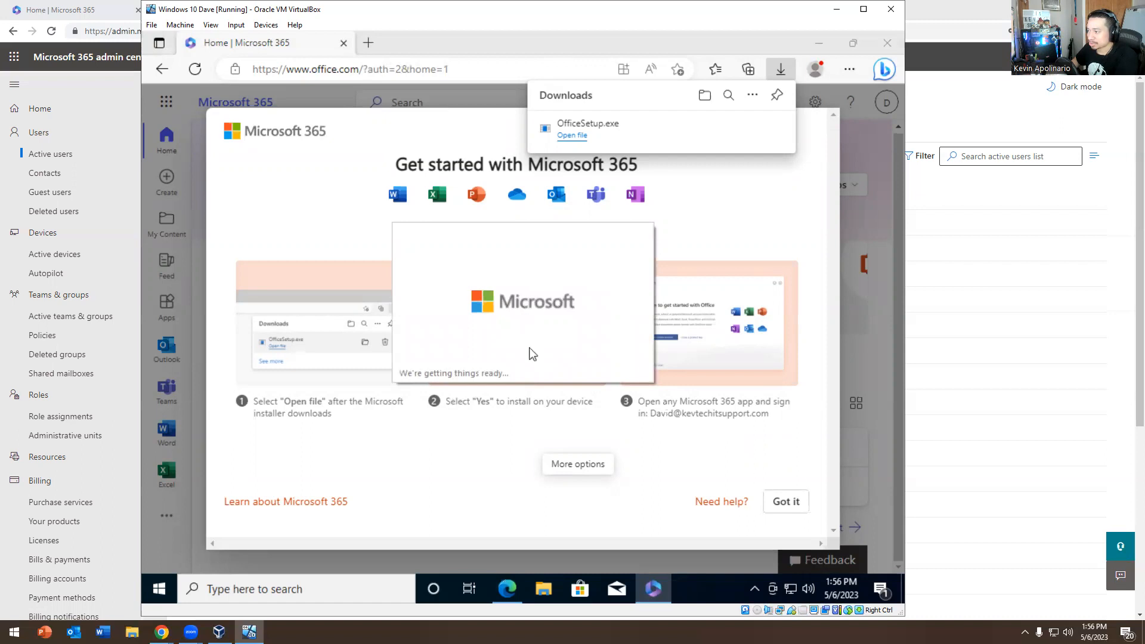
# Dismiss the Get started dialog and open Teams on the team's General channel
pyautogui.click(417, 102)
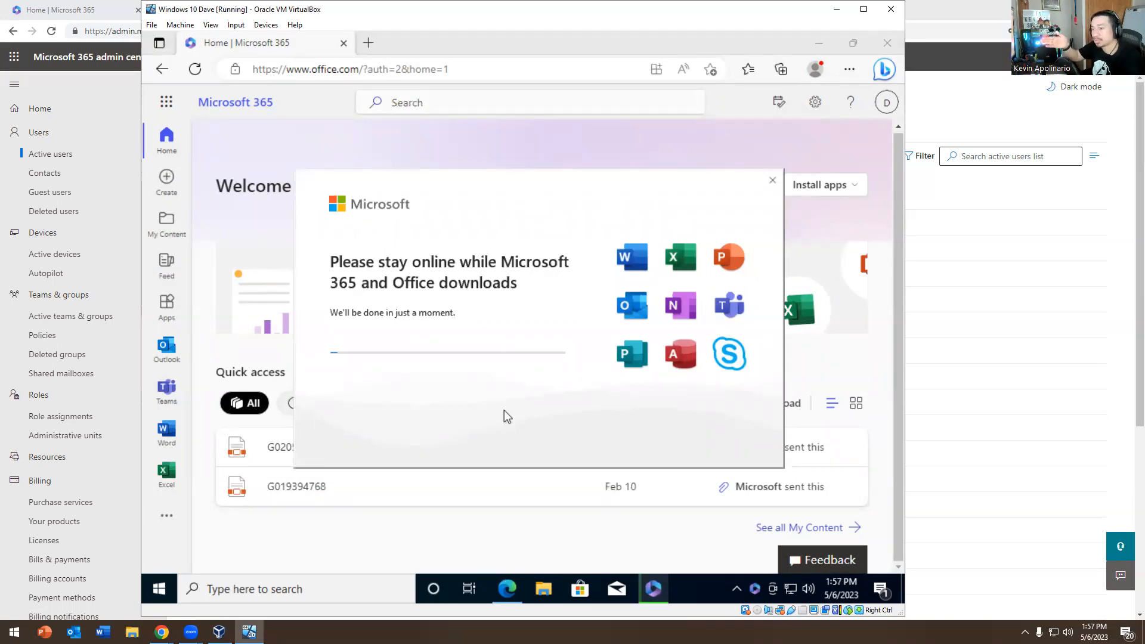
pyautogui.click(167, 389)
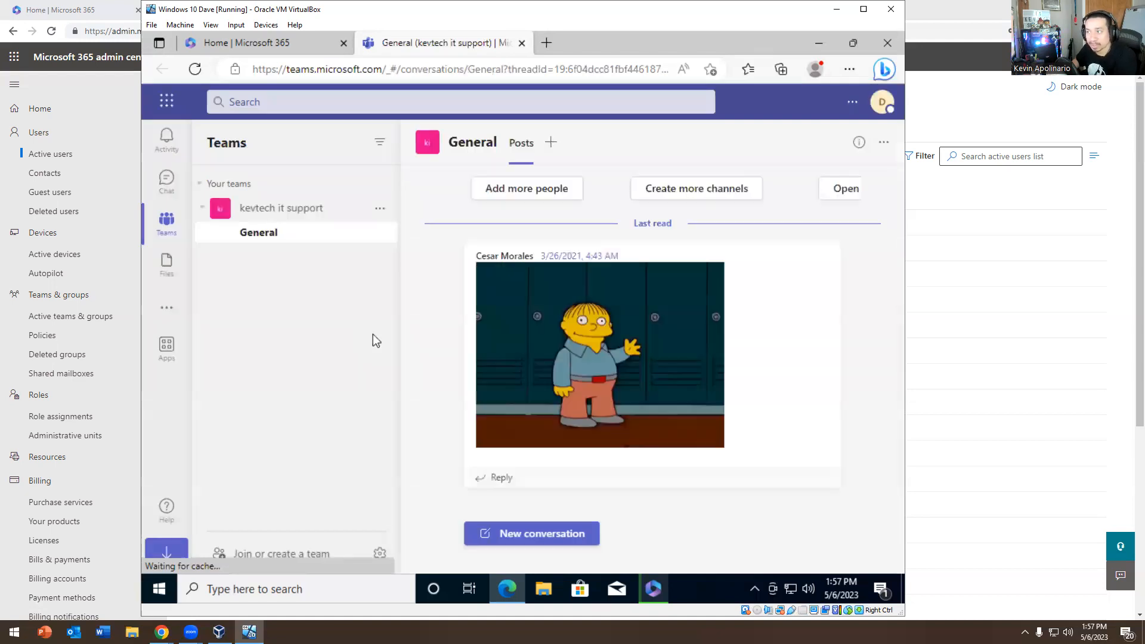
# Browse the Teams Chat view and the Microsoft 365 app launcher, then return to Teams
pyautogui.click(169, 177)
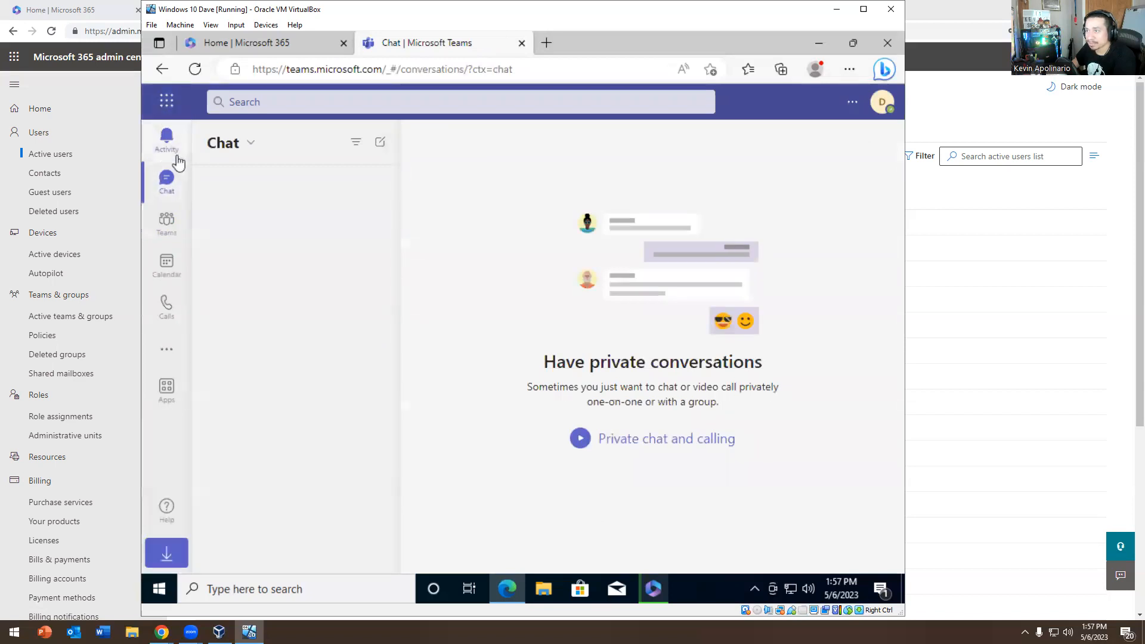
pyautogui.click(167, 105)
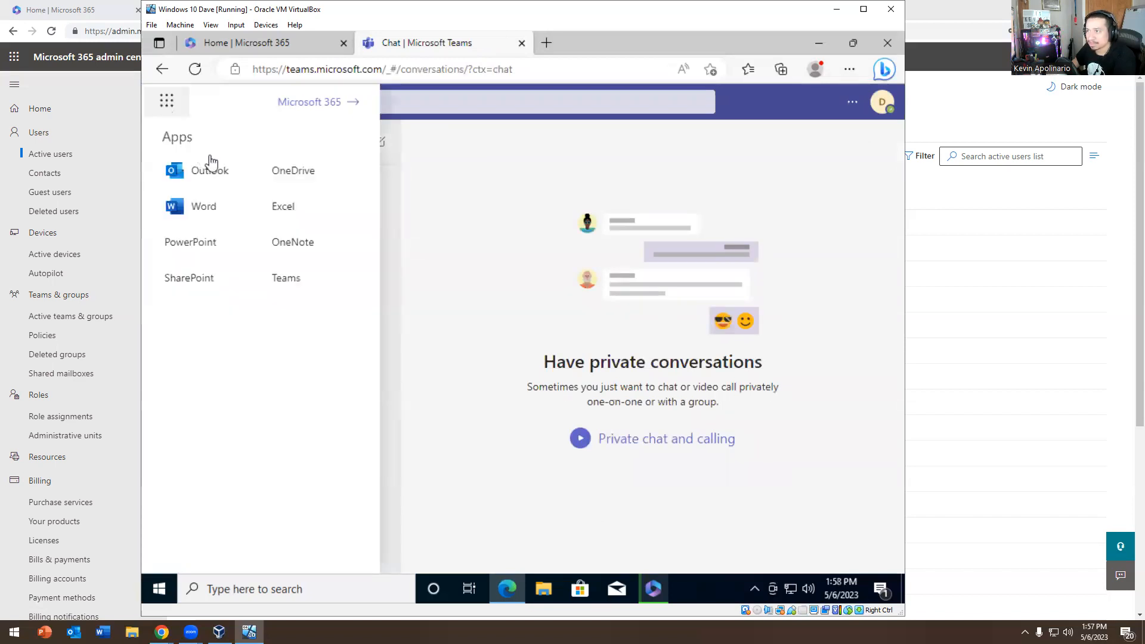
pyautogui.click(467, 245)
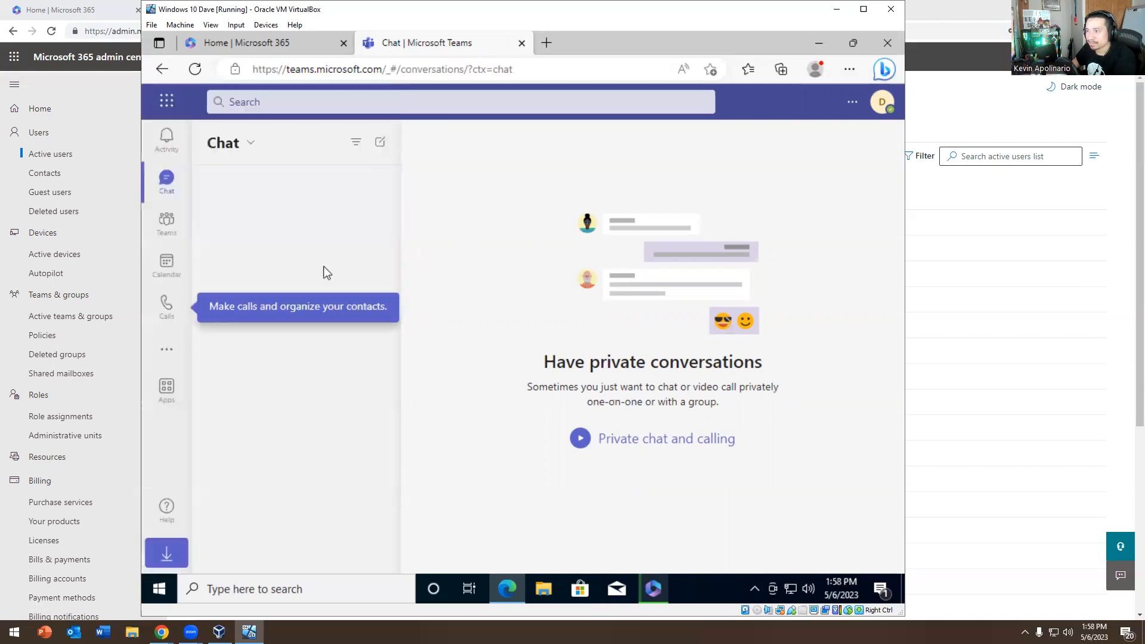
pyautogui.click(169, 235)
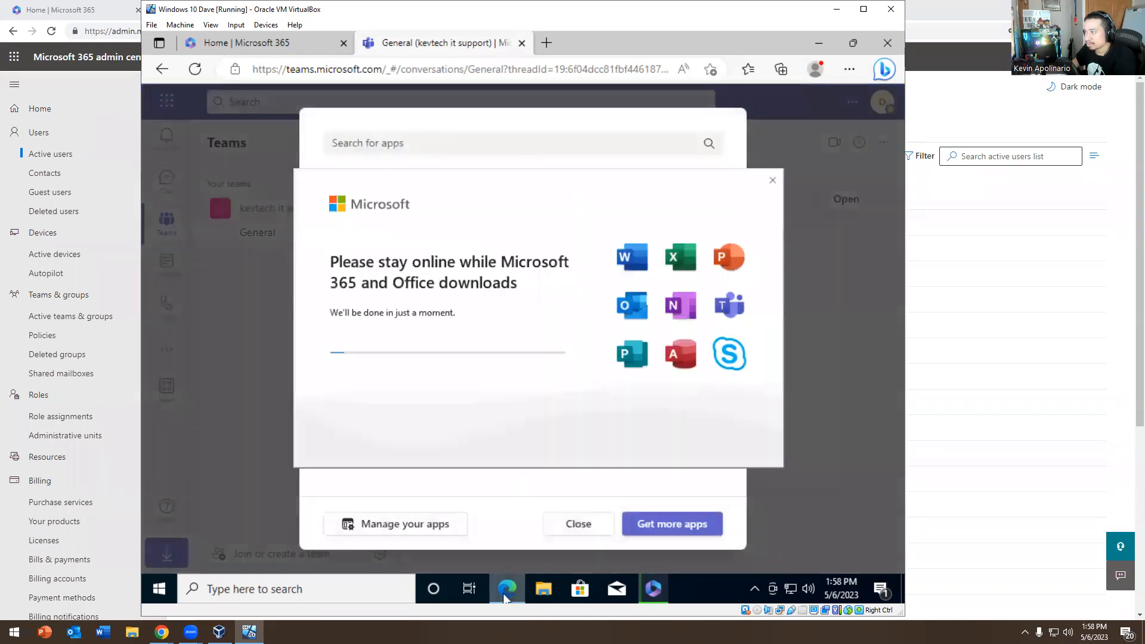
# Close the add-app dialog, cancel a new channel, and show the added apps list
pyautogui.click(507, 588)
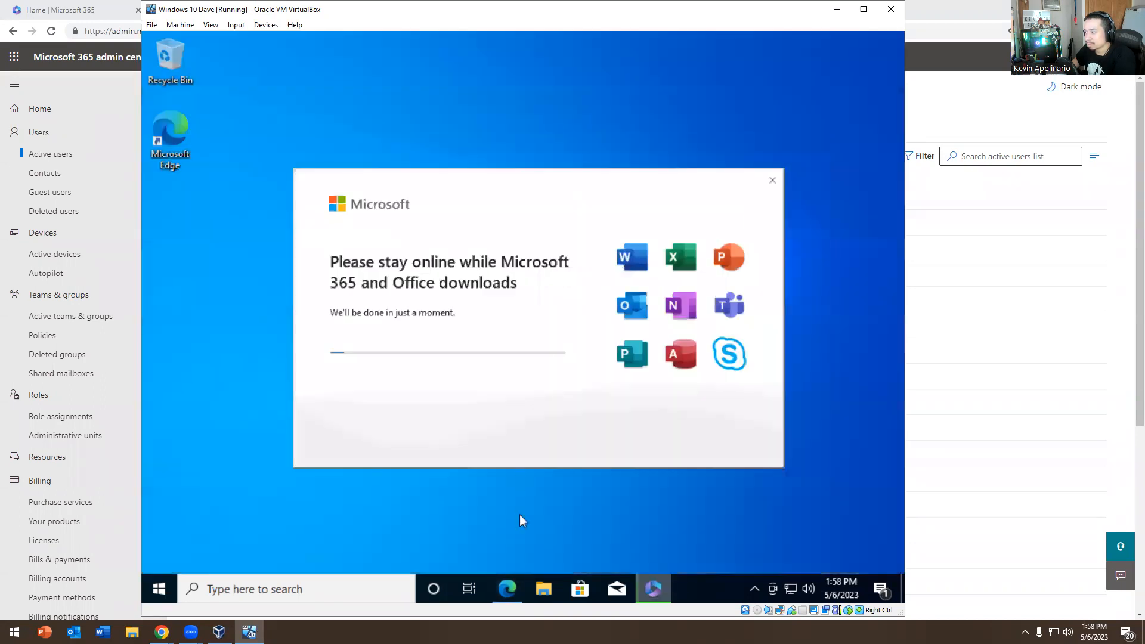
pyautogui.click(507, 588)
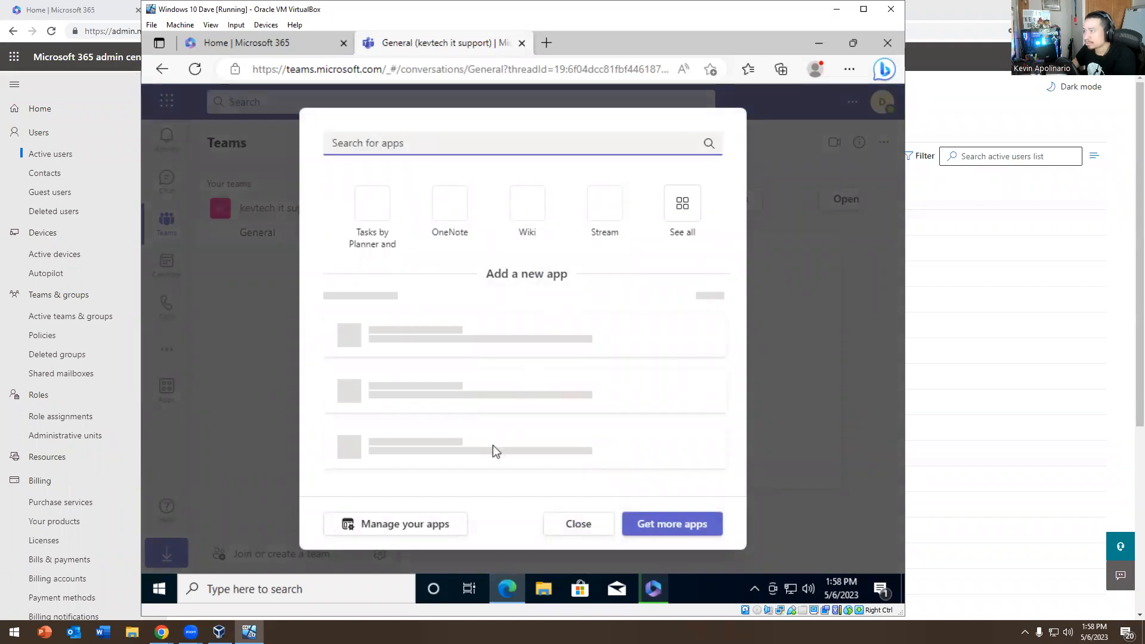
pyautogui.click(576, 526)
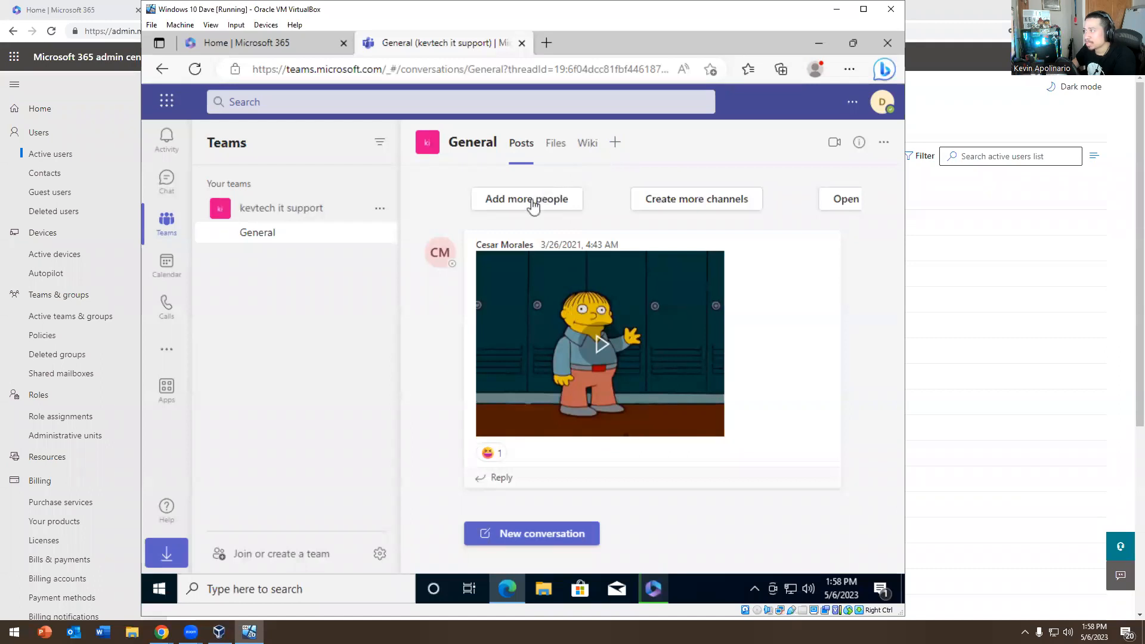
pyautogui.click(710, 191)
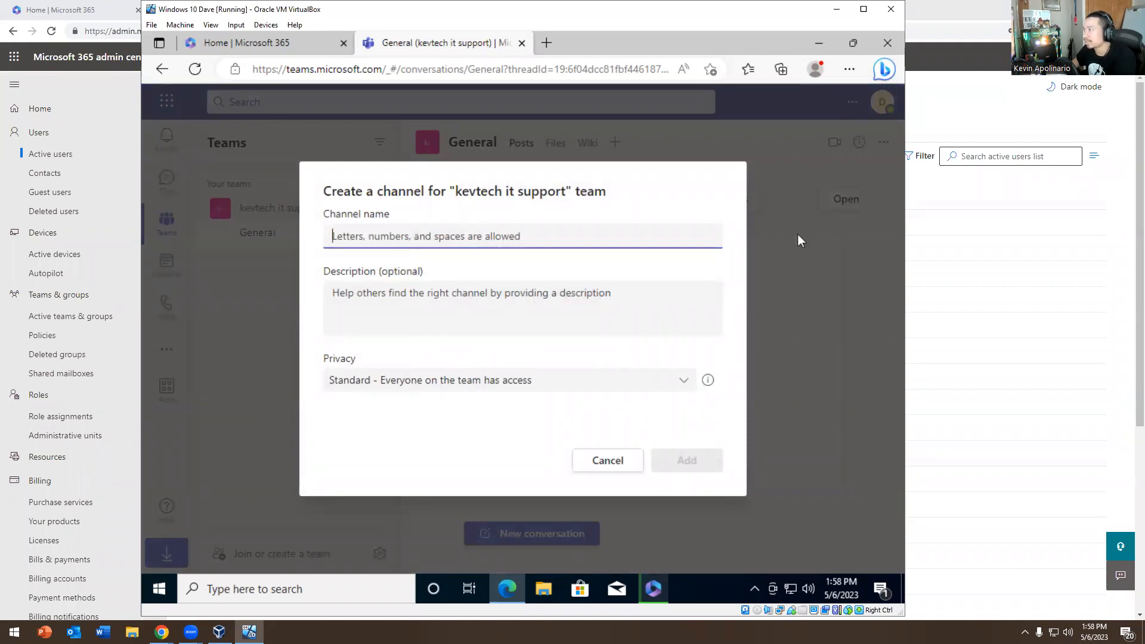
pyautogui.click(609, 469)
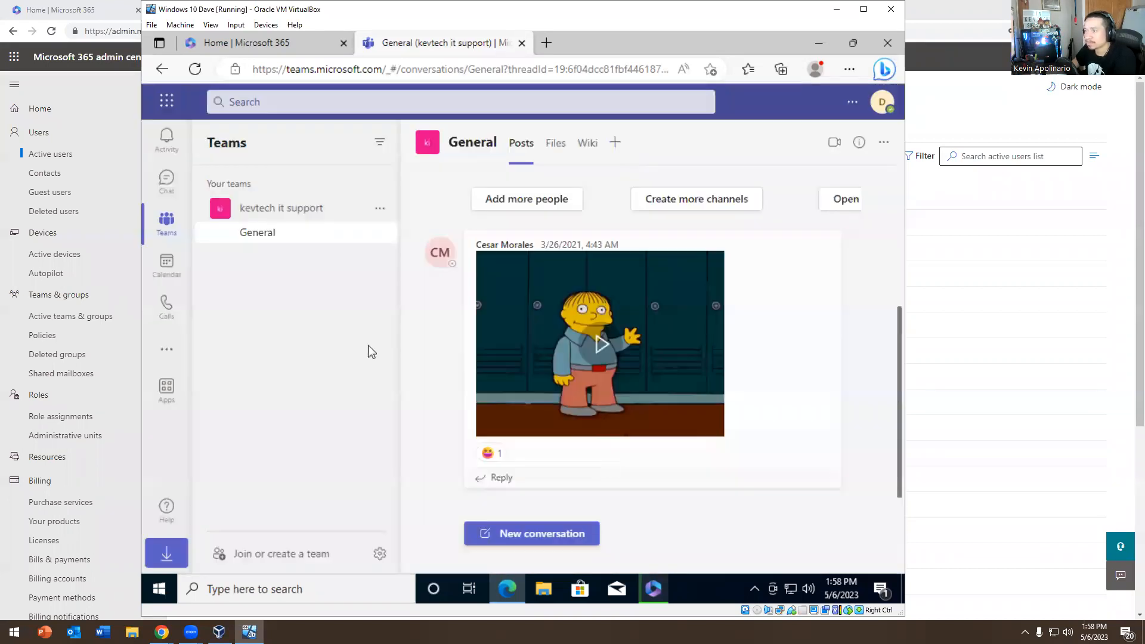
pyautogui.click(167, 350)
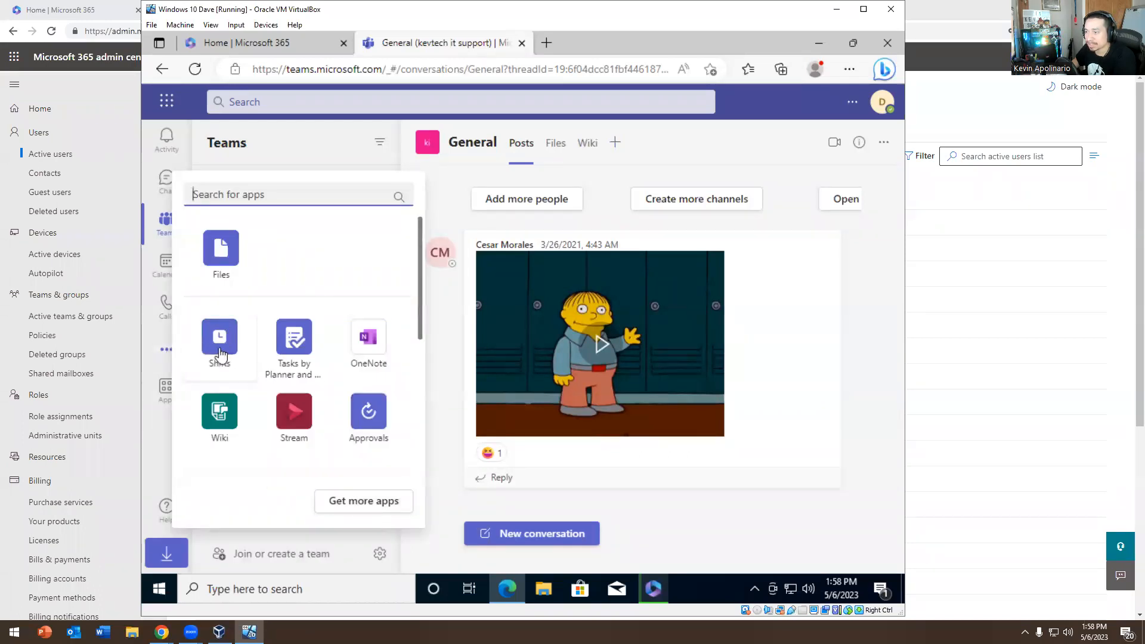
# Look at Shifts and Calendar, then open Calls and its Custom Setup audio device options
pyautogui.click(221, 354)
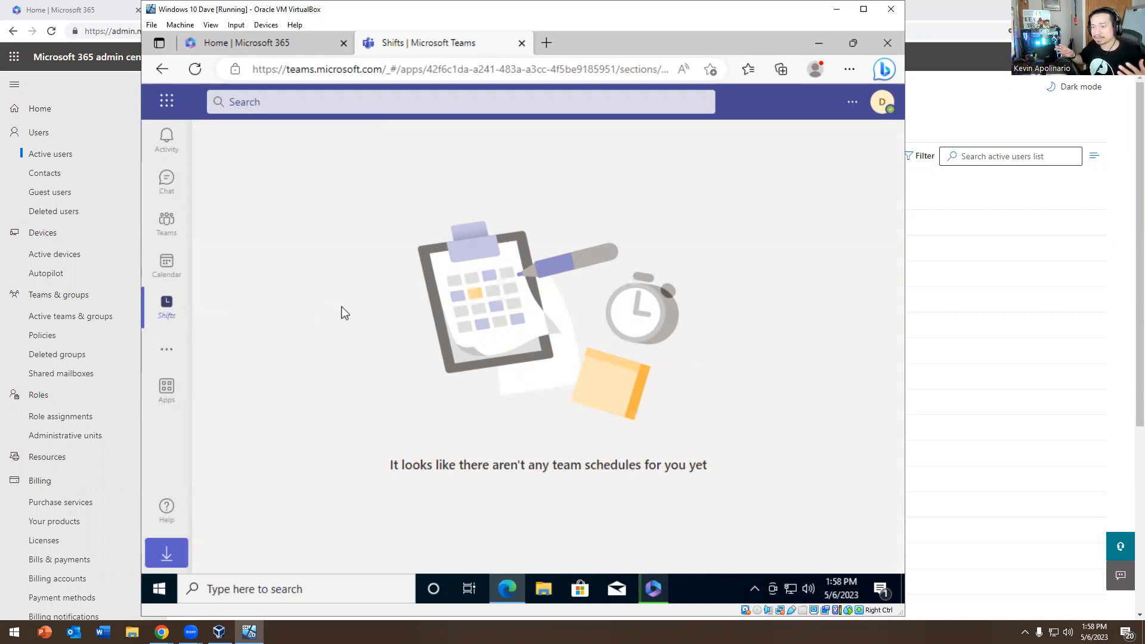
pyautogui.click(165, 268)
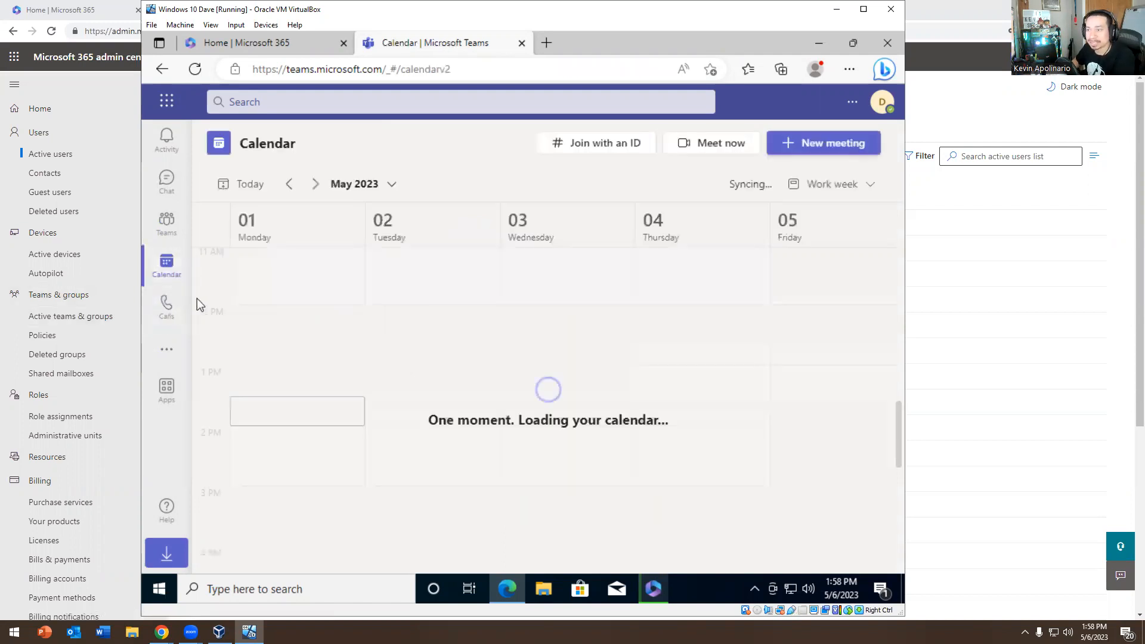
pyautogui.click(165, 308)
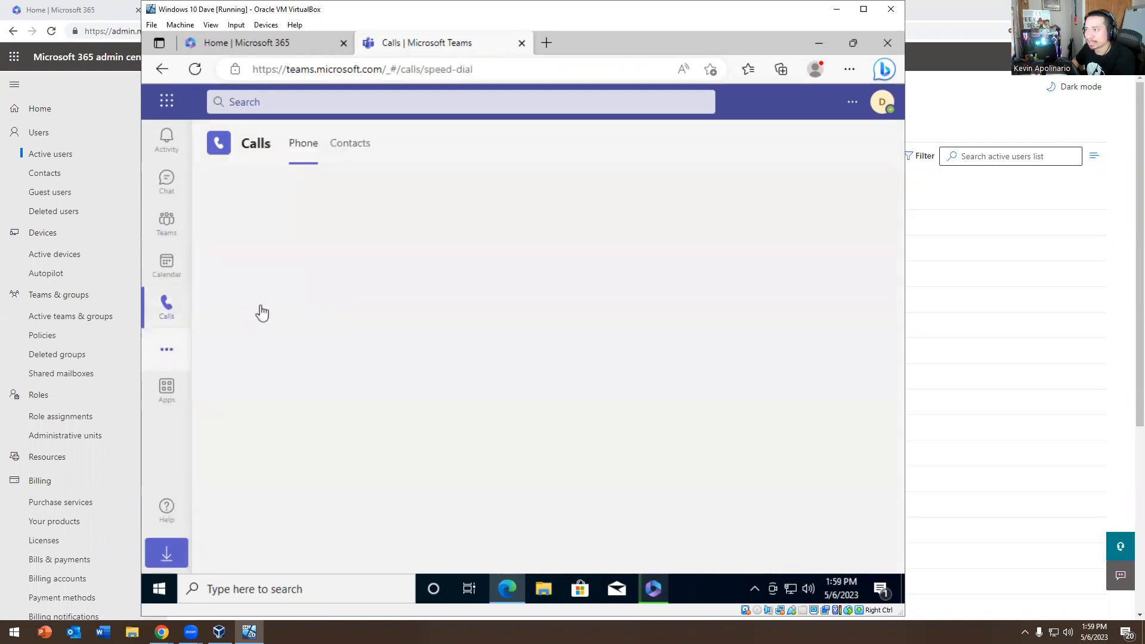
pyautogui.click(166, 353)
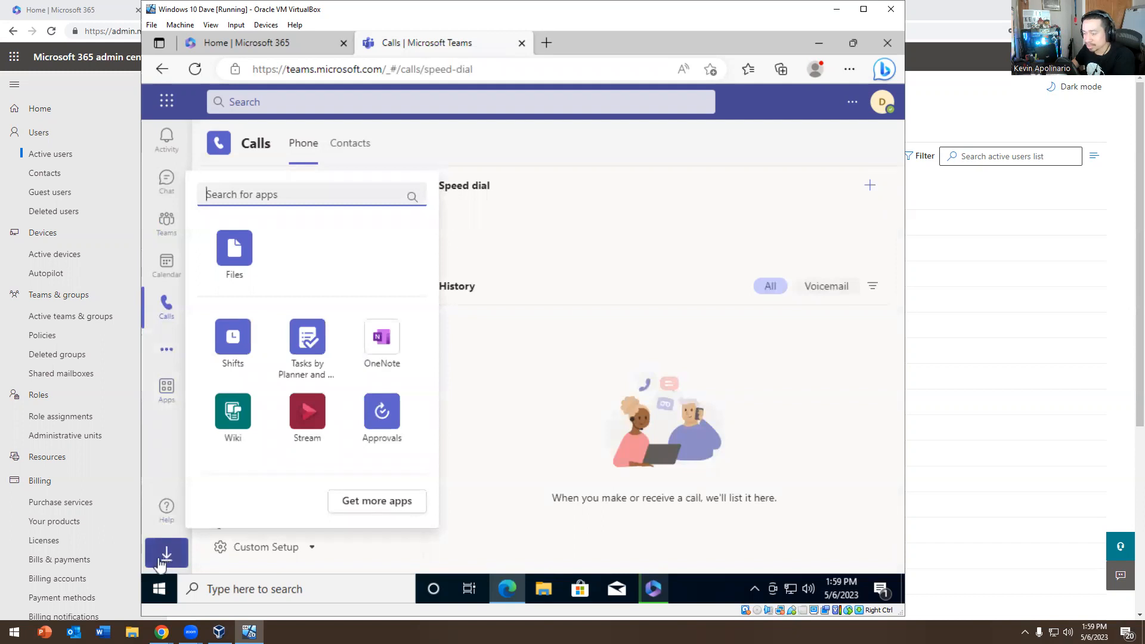
pyautogui.click(298, 549)
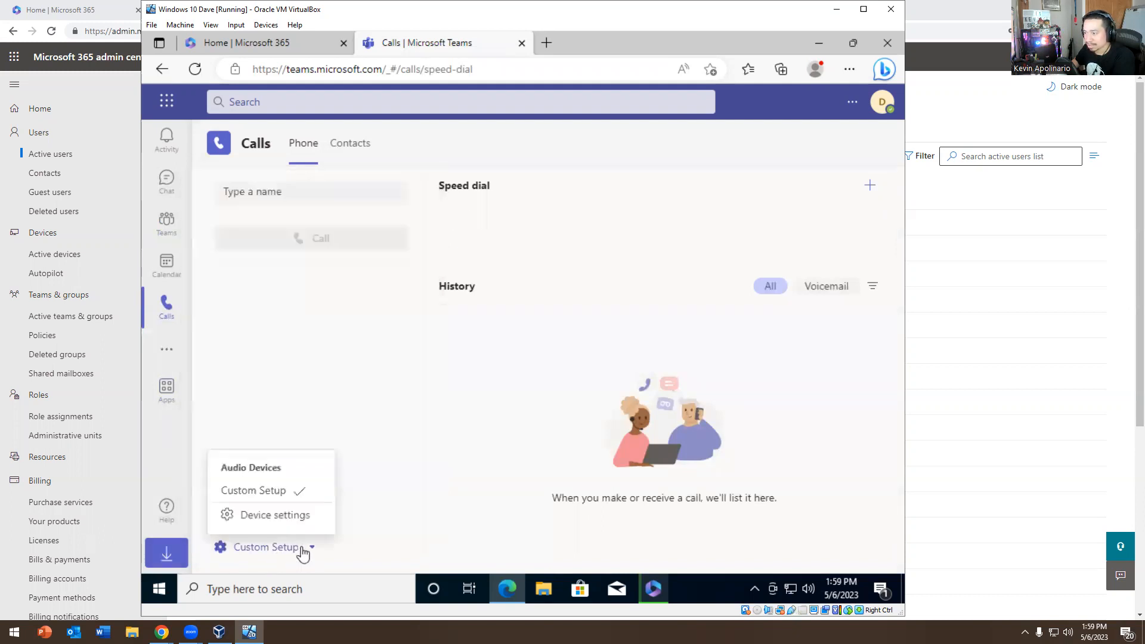
# Look through the Teams Settings pages from General through Calls
pyautogui.click(273, 515)
pyautogui.click(288, 151)
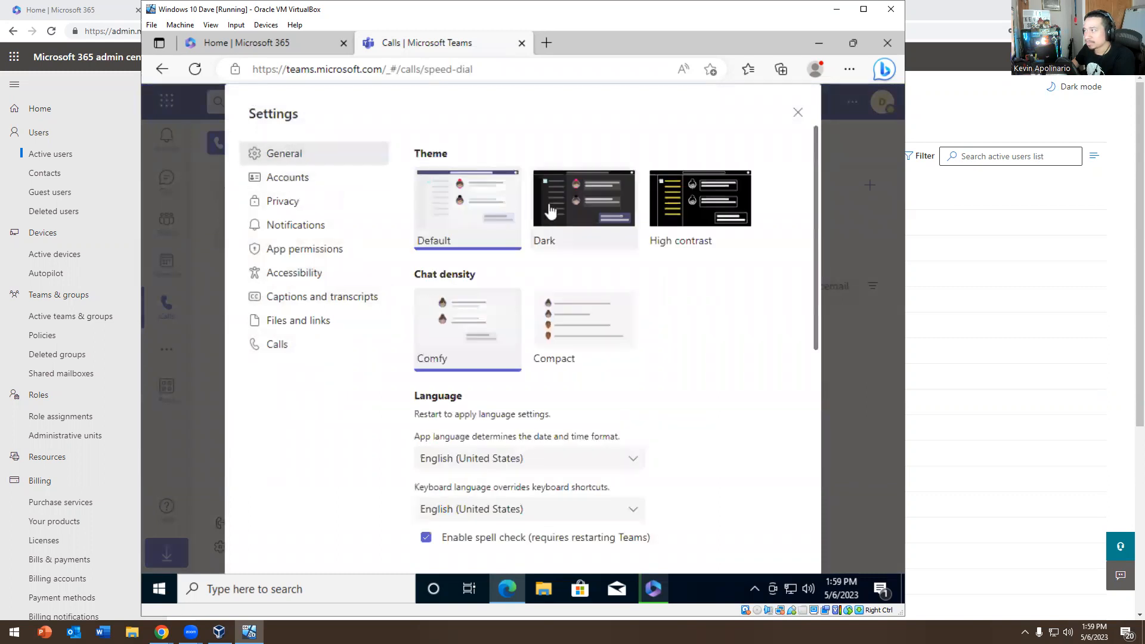
pyautogui.click(307, 179)
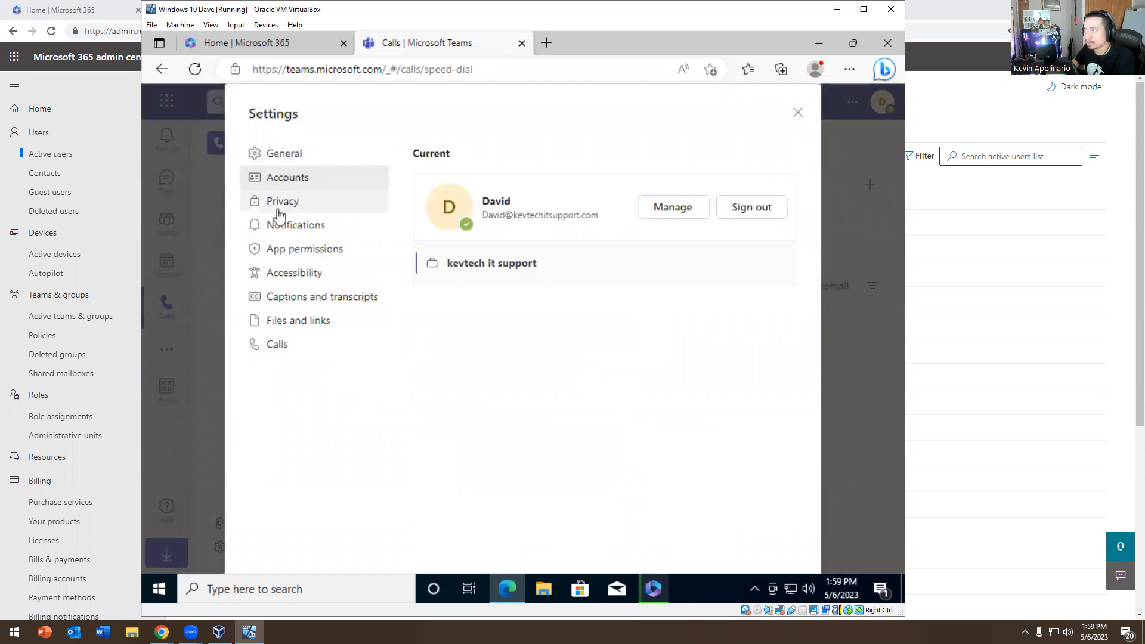
pyautogui.click(278, 211)
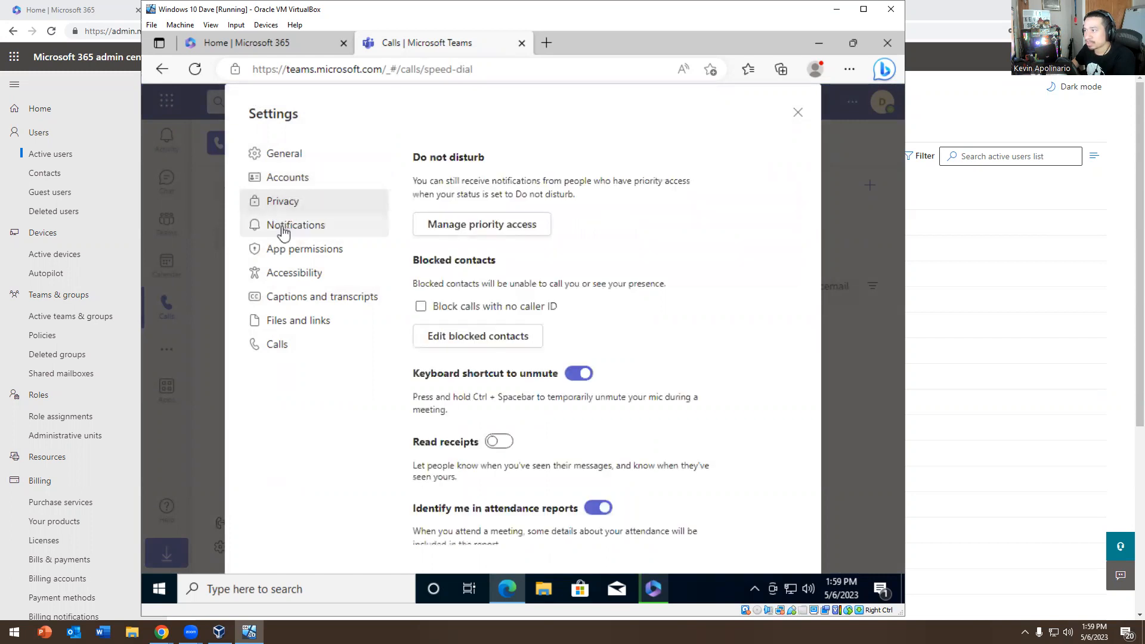
pyautogui.click(294, 260)
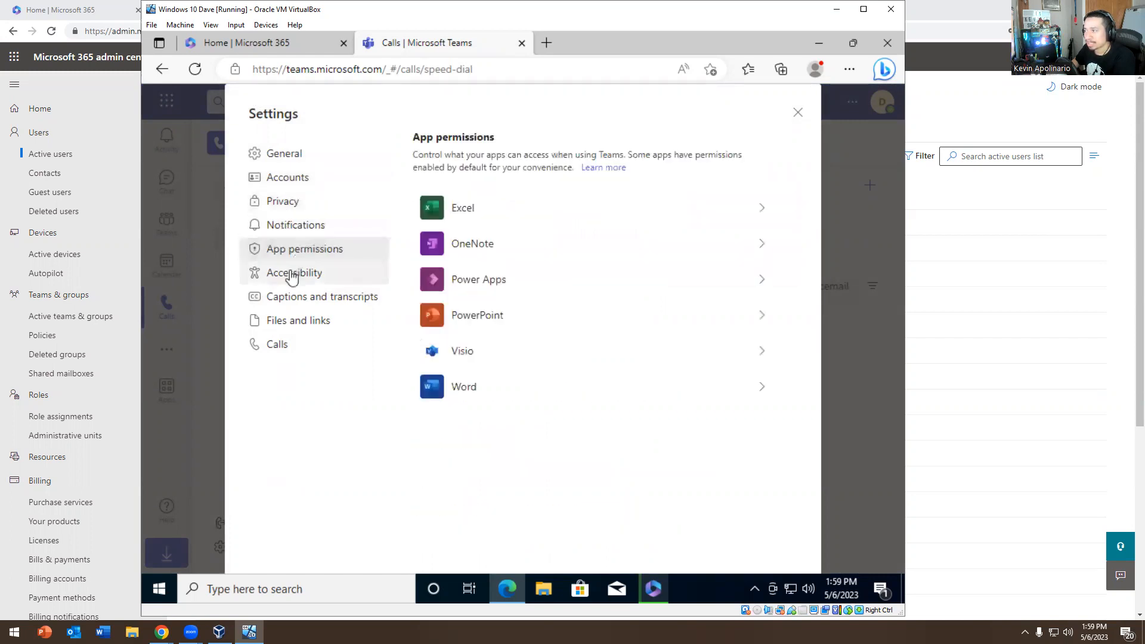
pyautogui.click(290, 278)
pyautogui.click(295, 304)
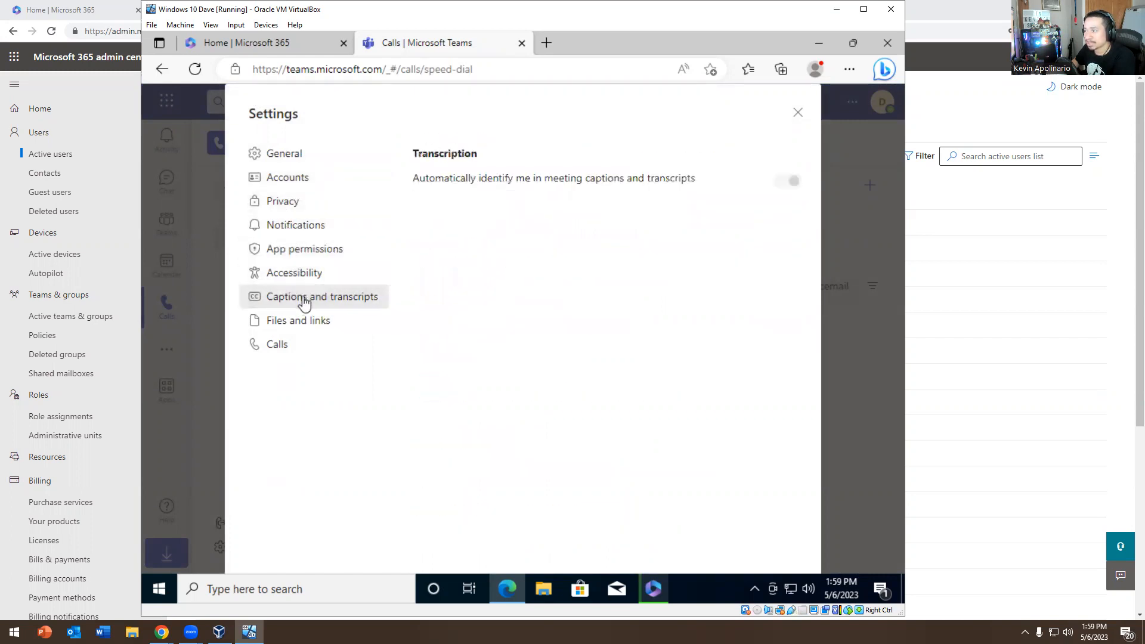
pyautogui.click(301, 325)
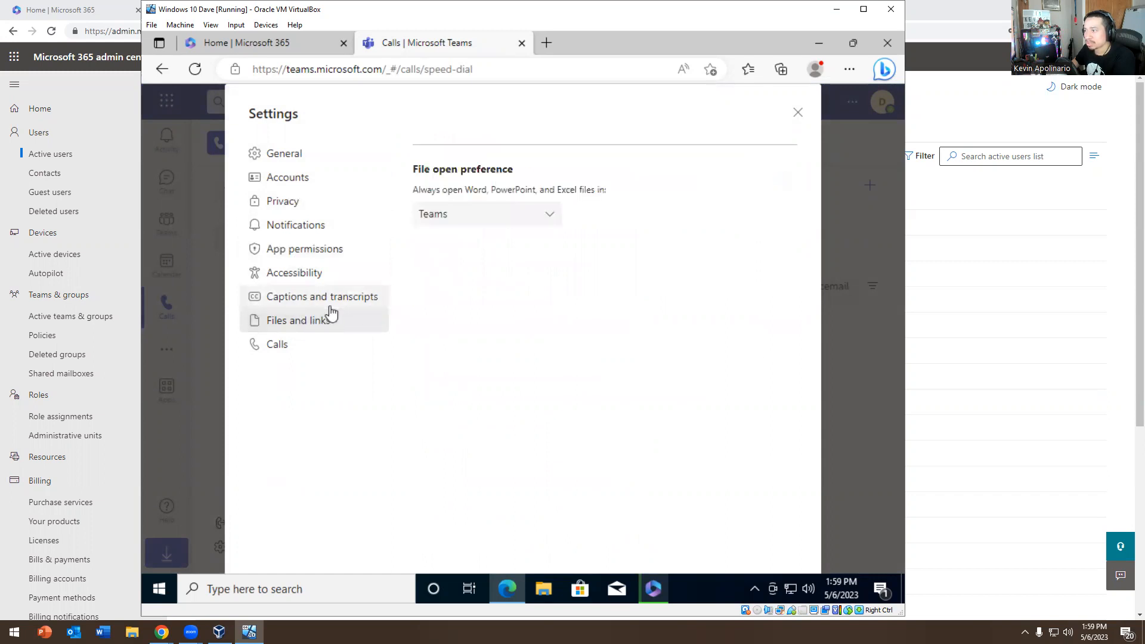
pyautogui.click(268, 349)
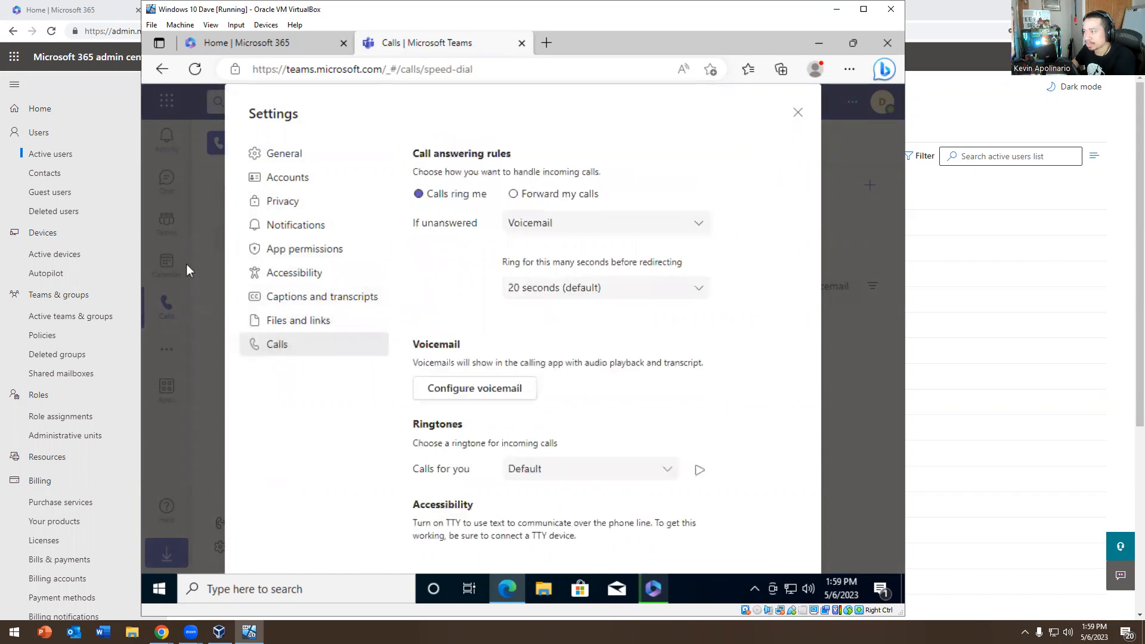
# In Calls settings, try Forward my calls, revert to Calls ring me, and close Settings
pyautogui.moveTo(421, 318); pyautogui.dragTo(353, 300)
pyautogui.click(352, 321)
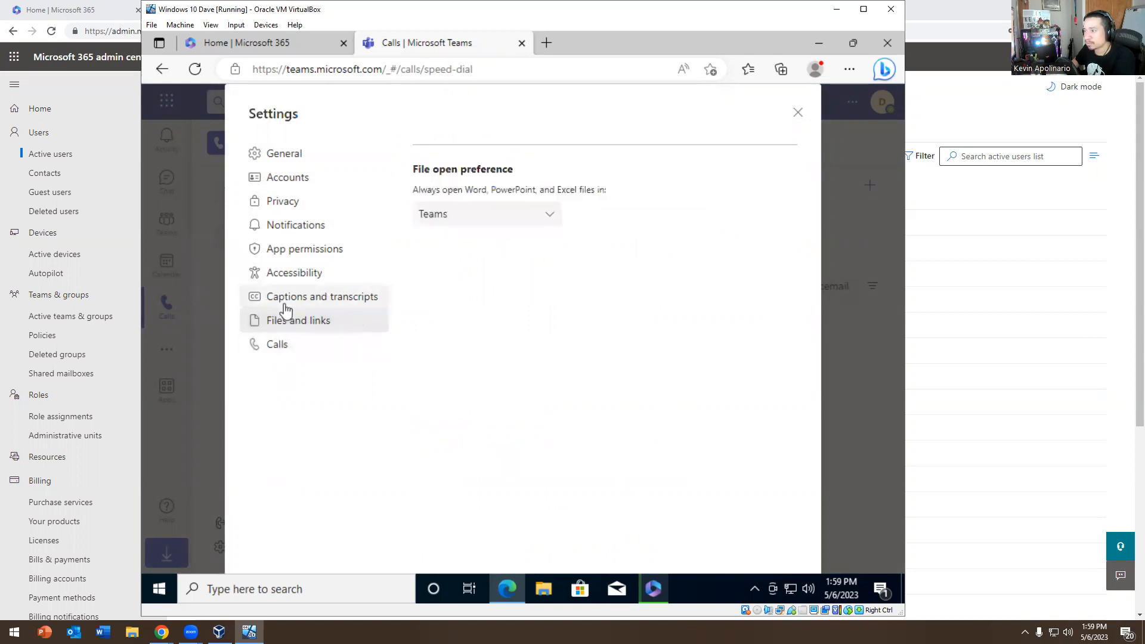
pyautogui.click(285, 303)
pyautogui.click(303, 324)
pyautogui.click(274, 346)
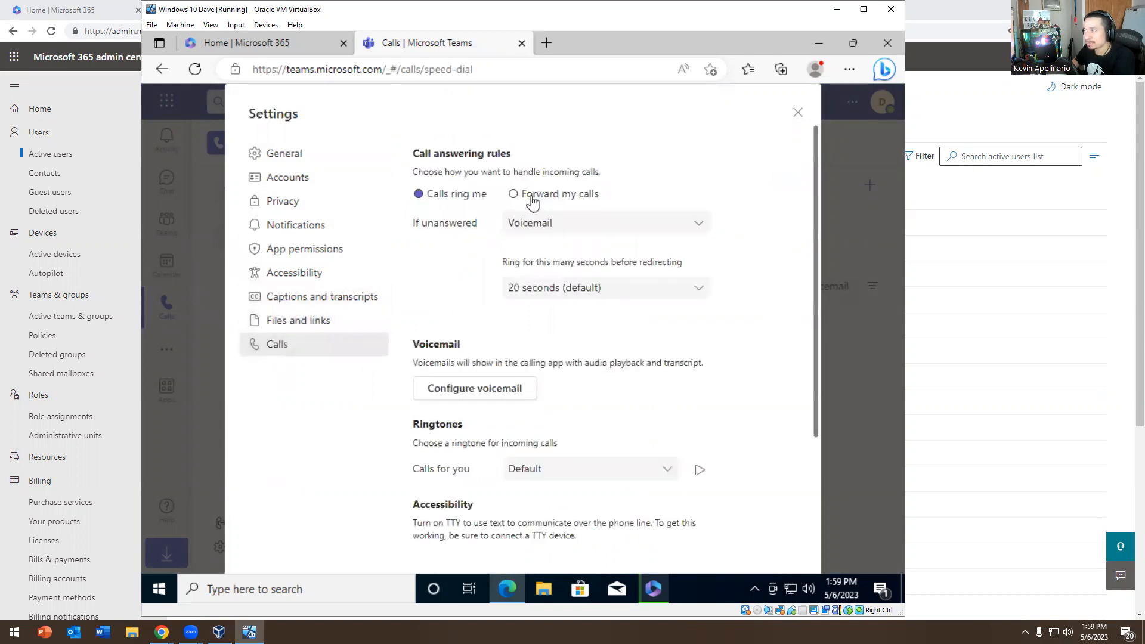
pyautogui.click(534, 196)
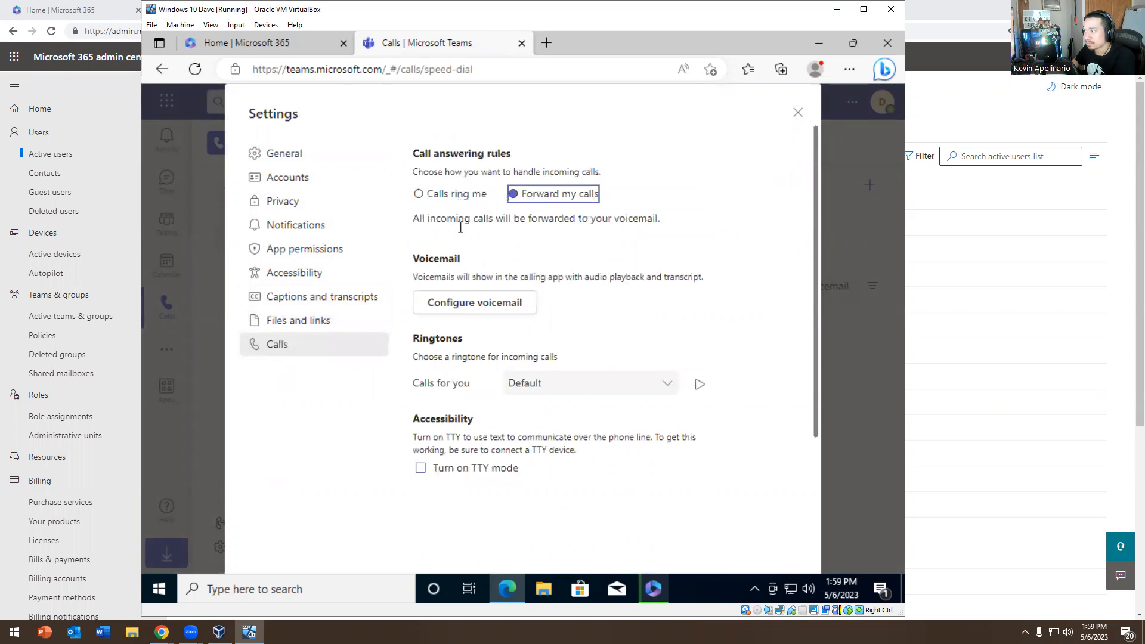
pyautogui.click(420, 195)
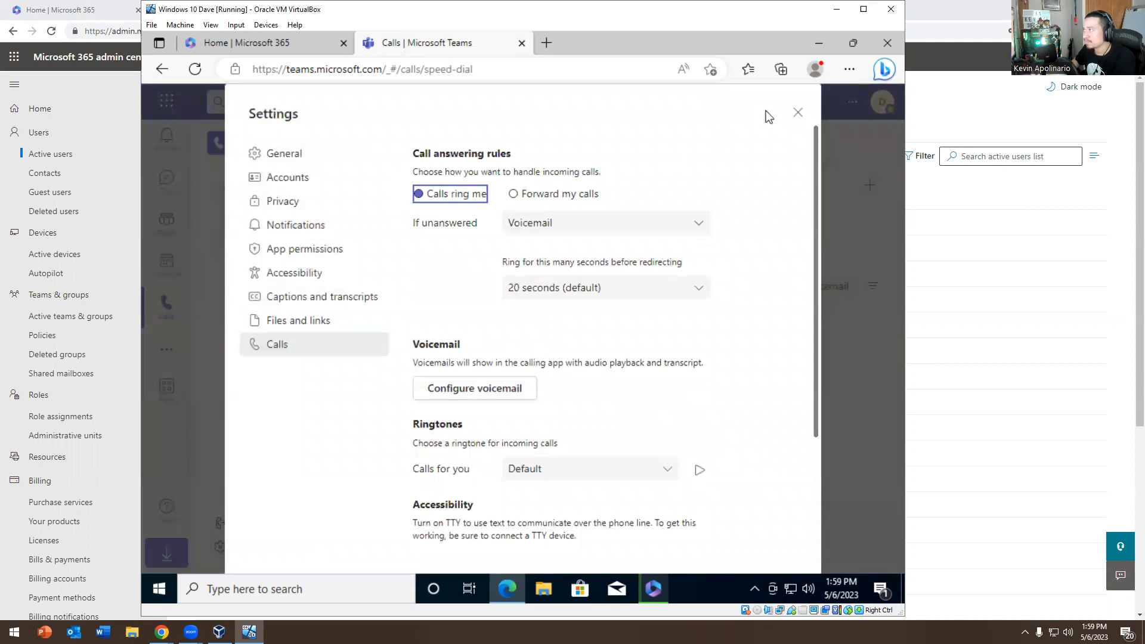
pyautogui.click(798, 112)
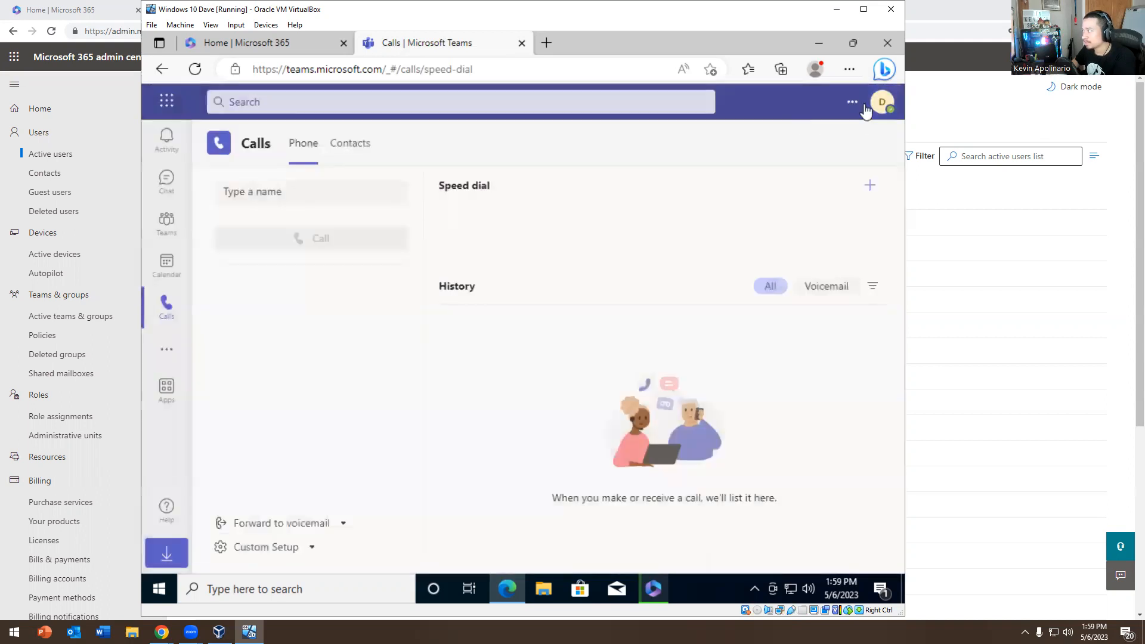
# Reopen Settings from the ••• menu, close it, and return to the Microsoft 365 home tab
pyautogui.click(853, 103)
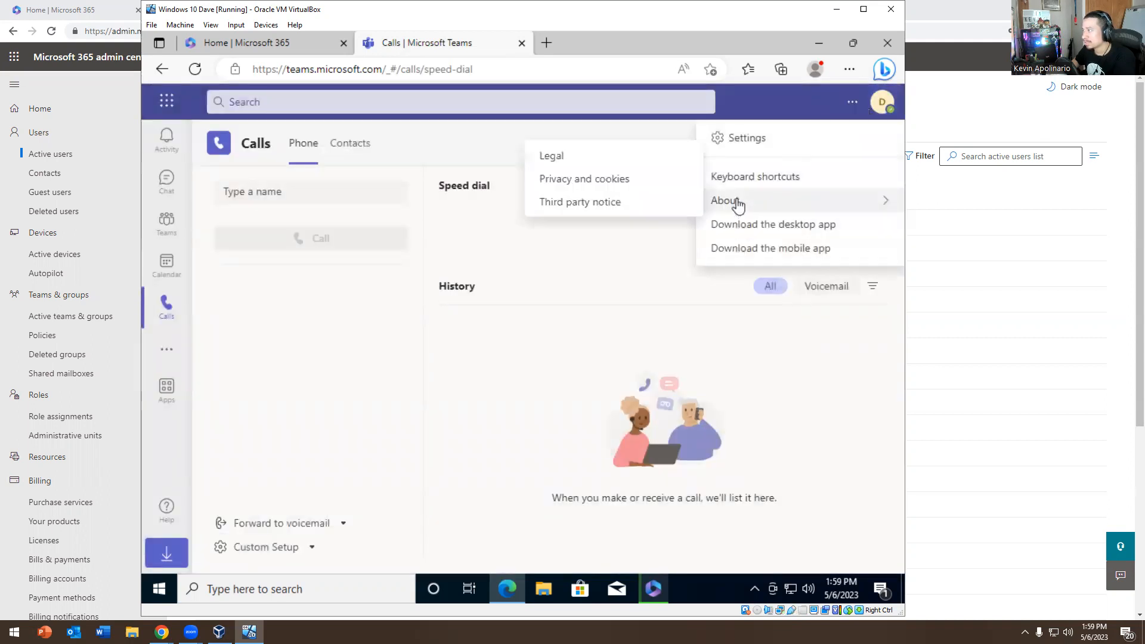
pyautogui.click(737, 154)
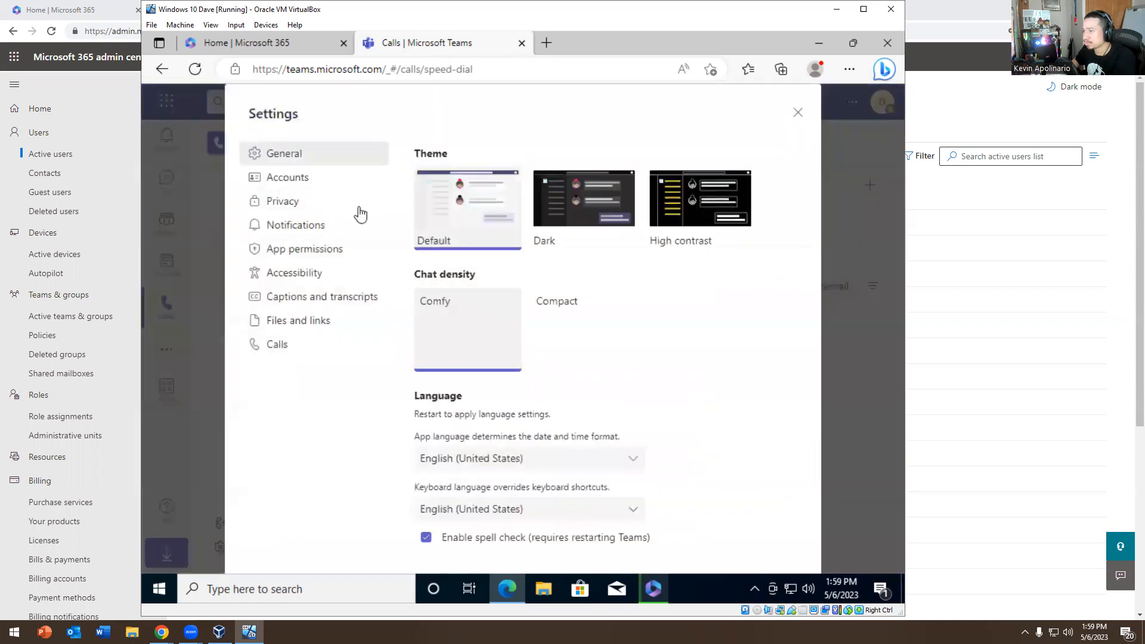
pyautogui.click(798, 112)
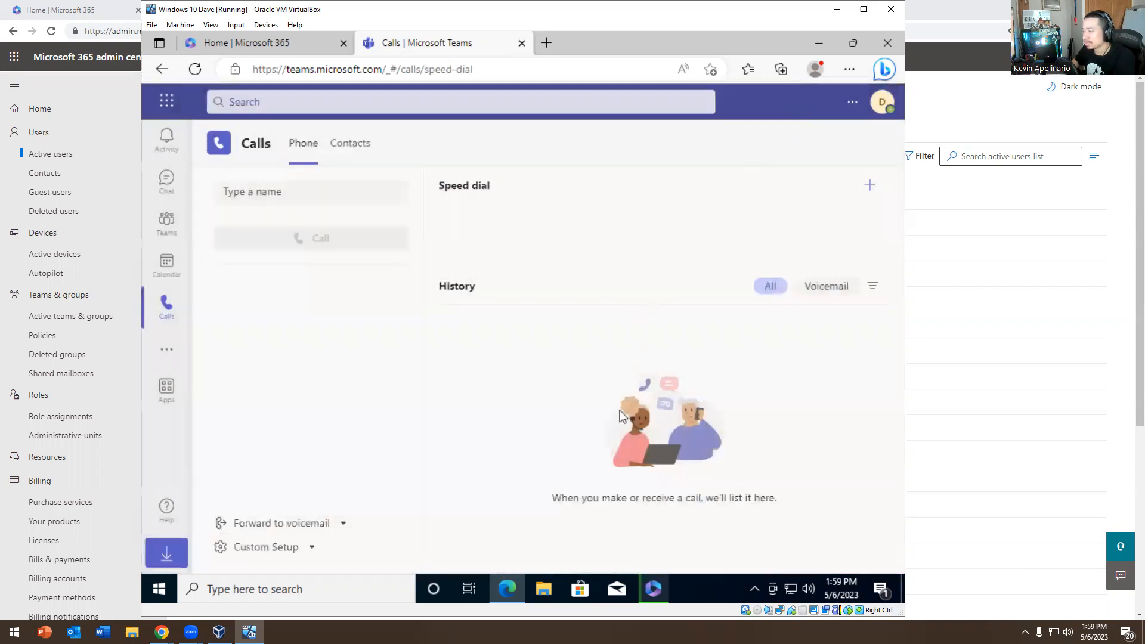
pyautogui.click(248, 44)
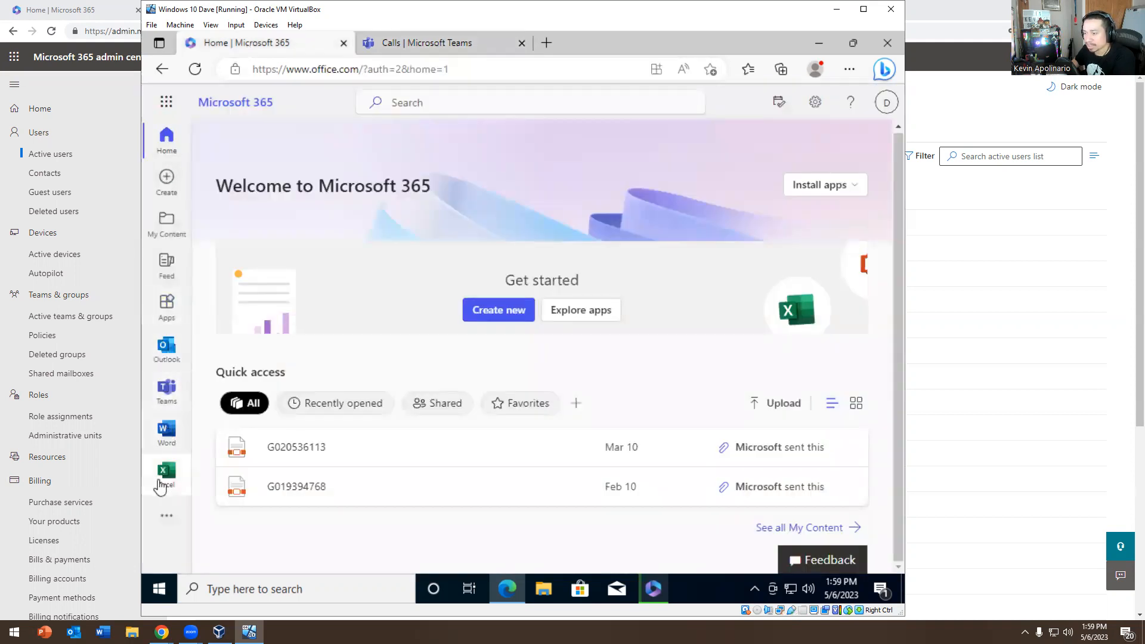
# Check More apps in Microsoft 365, then minimize Edge to view the Office download
pyautogui.click(168, 516)
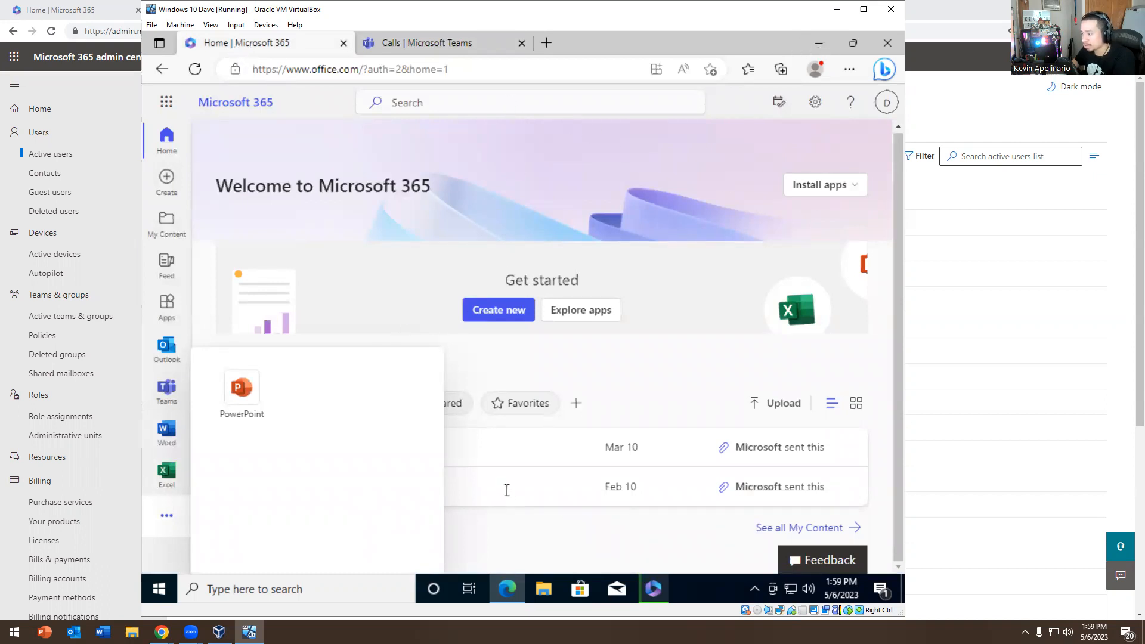
pyautogui.click(507, 599)
pyautogui.click(508, 599)
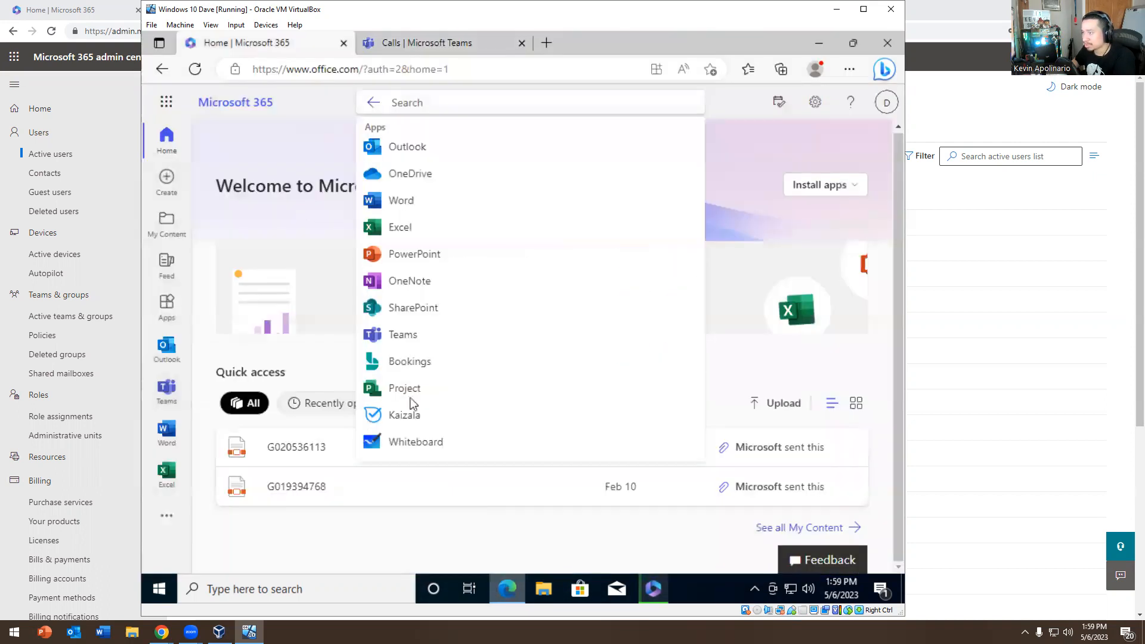
pyautogui.click(271, 93)
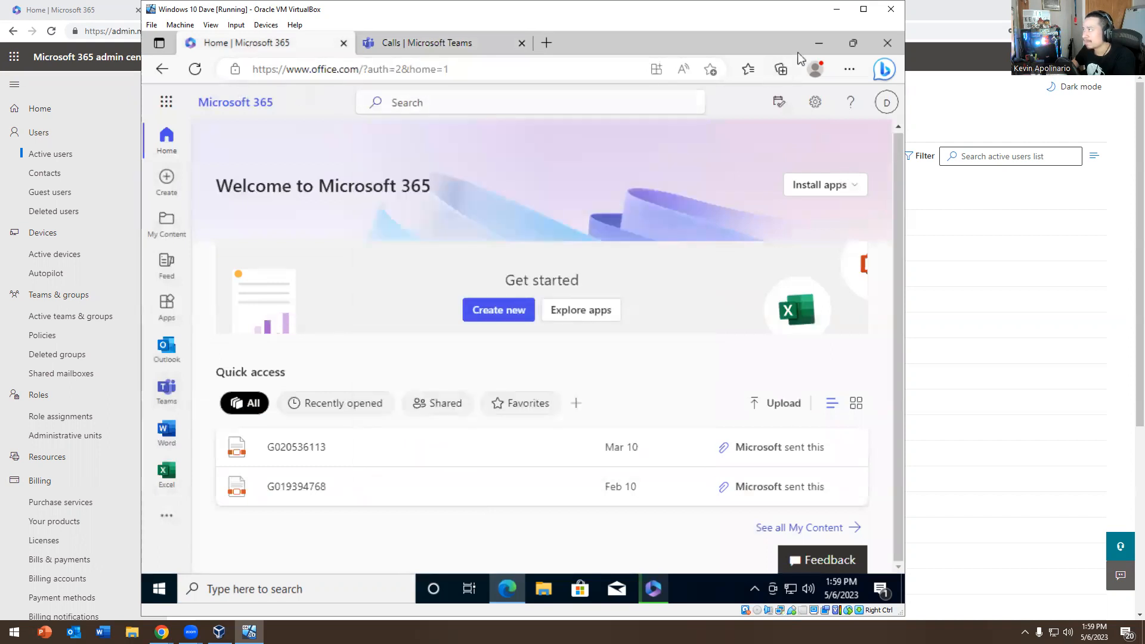
pyautogui.click(814, 44)
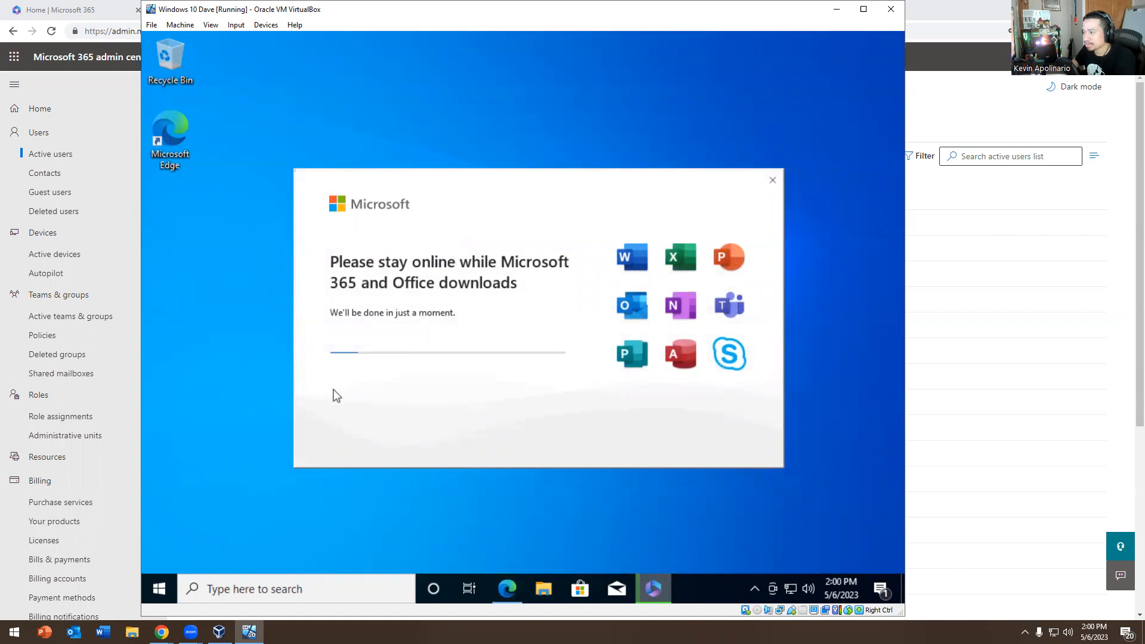
# Browse the installed apps list in the Windows Start menu
pyautogui.click(159, 589)
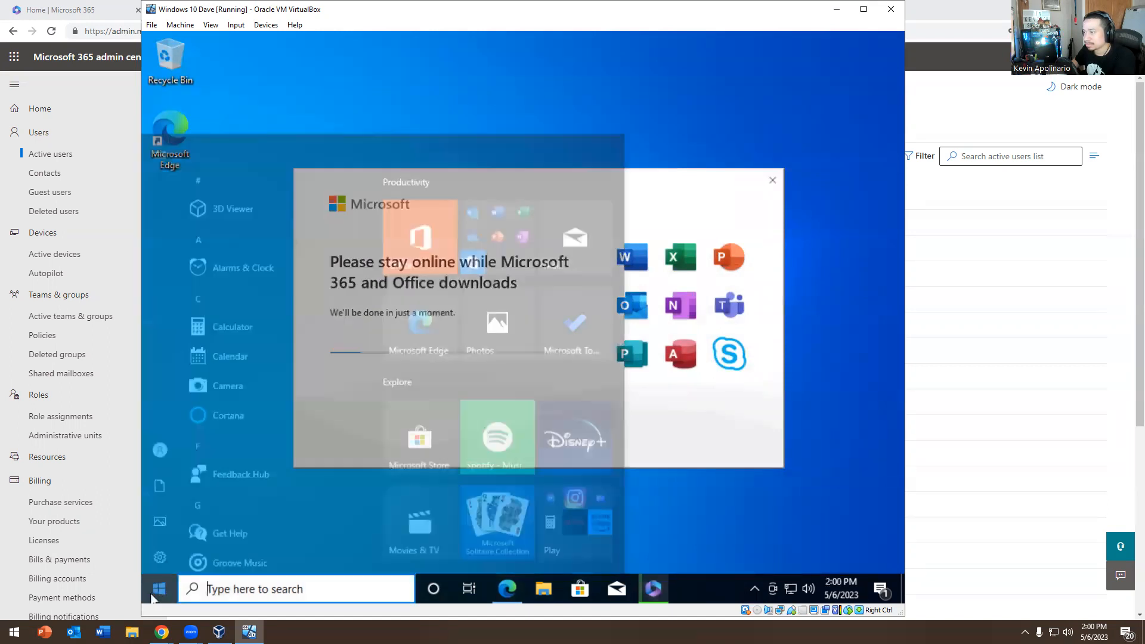
pyautogui.scroll(-10, 259, 330)
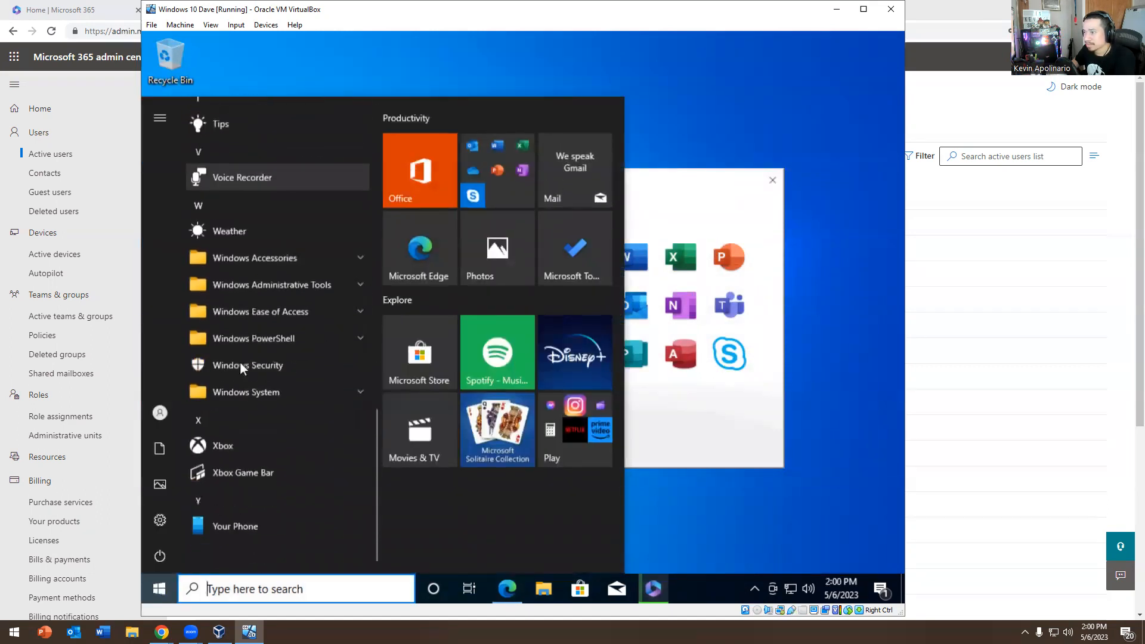
pyautogui.scroll(5, 241, 358)
pyautogui.scroll(3, 240, 364)
pyautogui.click(757, 99)
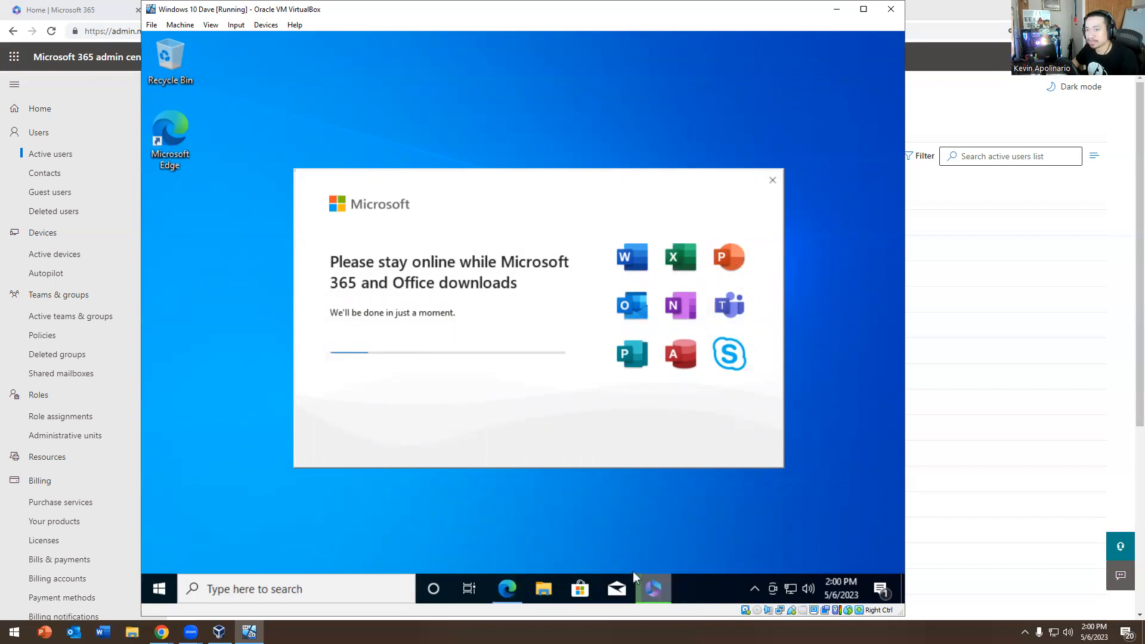
# Restore Edge and search for 'g' from a new tab
pyautogui.click(507, 590)
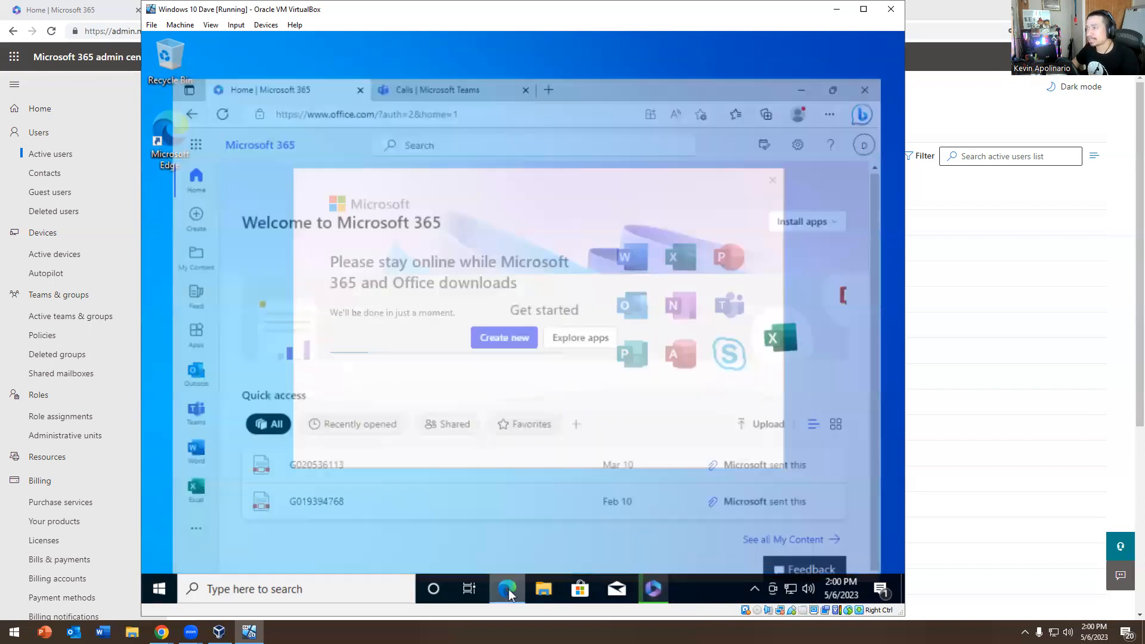
pyautogui.click(545, 43)
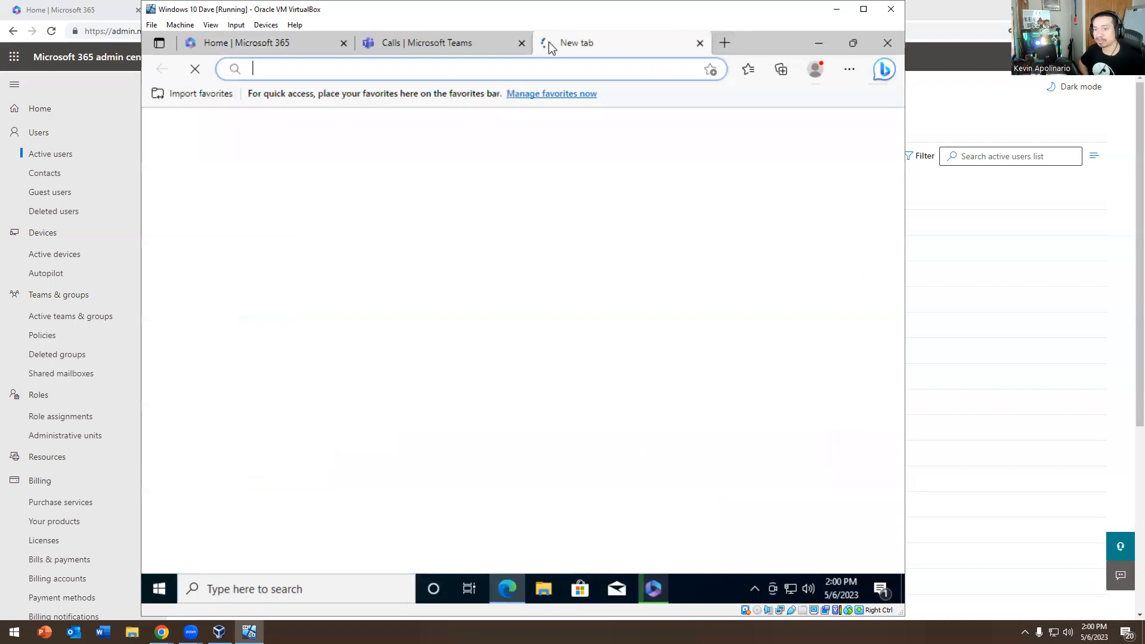
pyautogui.write('g')
pyautogui.press('Return')
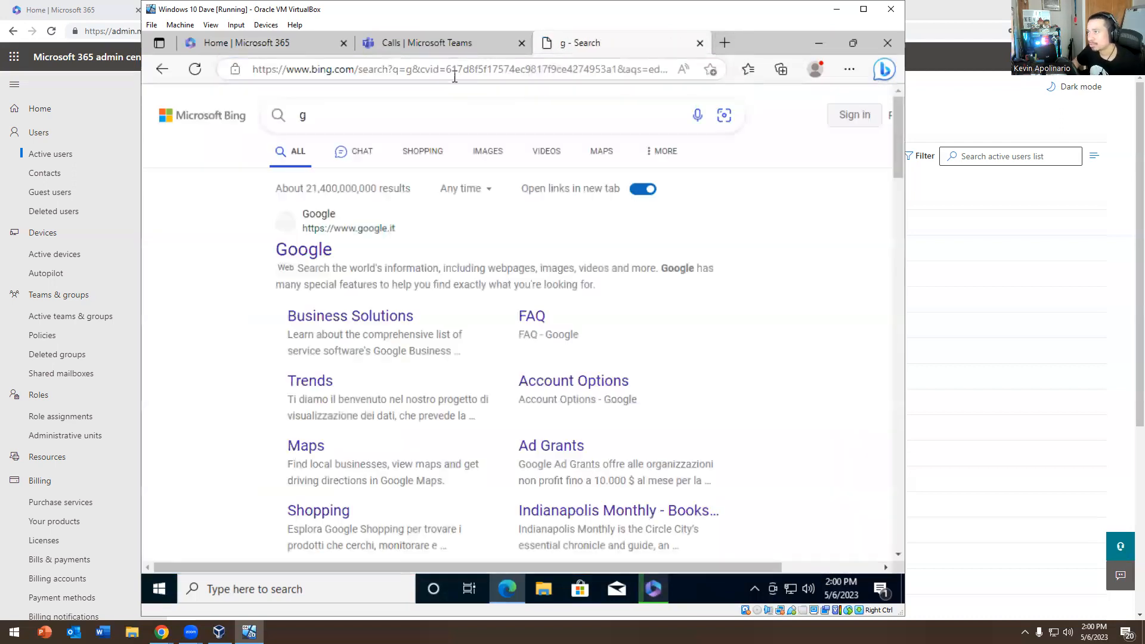
# Search 'chrome download', download ChromeSetup.exe from Google's Chrome page, and open it
pyautogui.click(445, 78)
pyautogui.write('go')
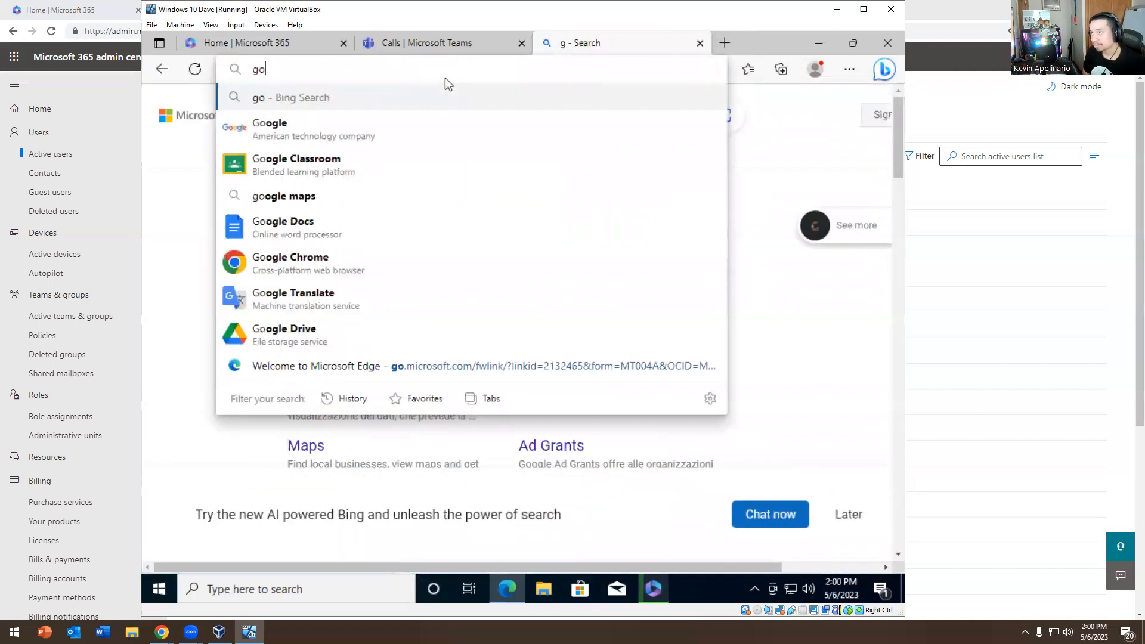
pyautogui.press('BackSpace')
pyautogui.press('BackSpace')
pyautogui.write('chrome download')
pyautogui.press('Return')
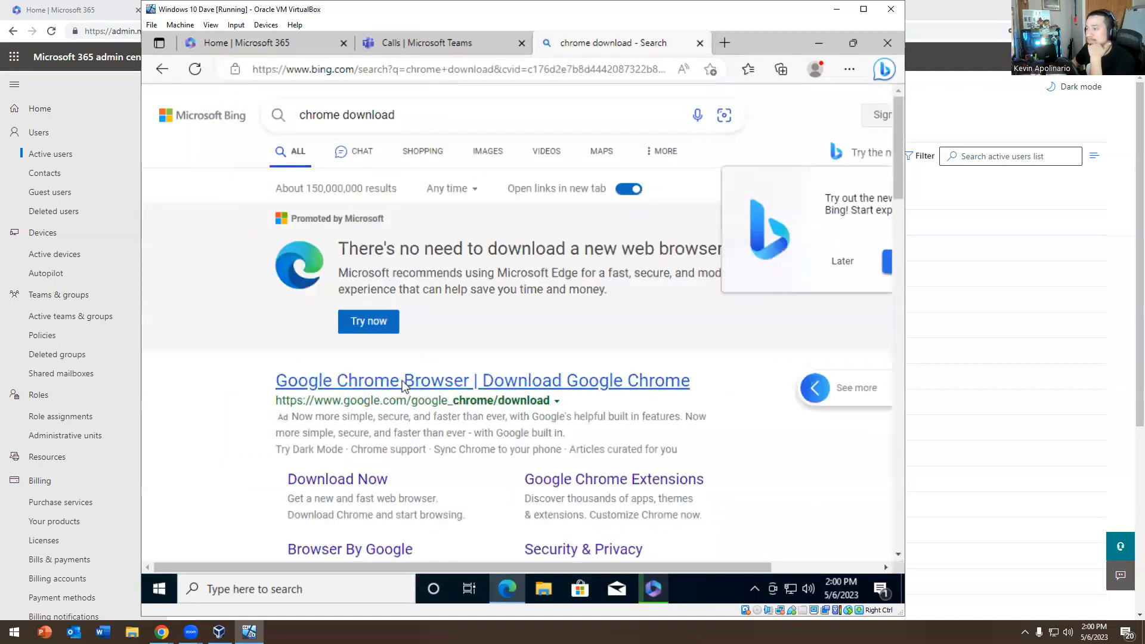
pyautogui.click(402, 380)
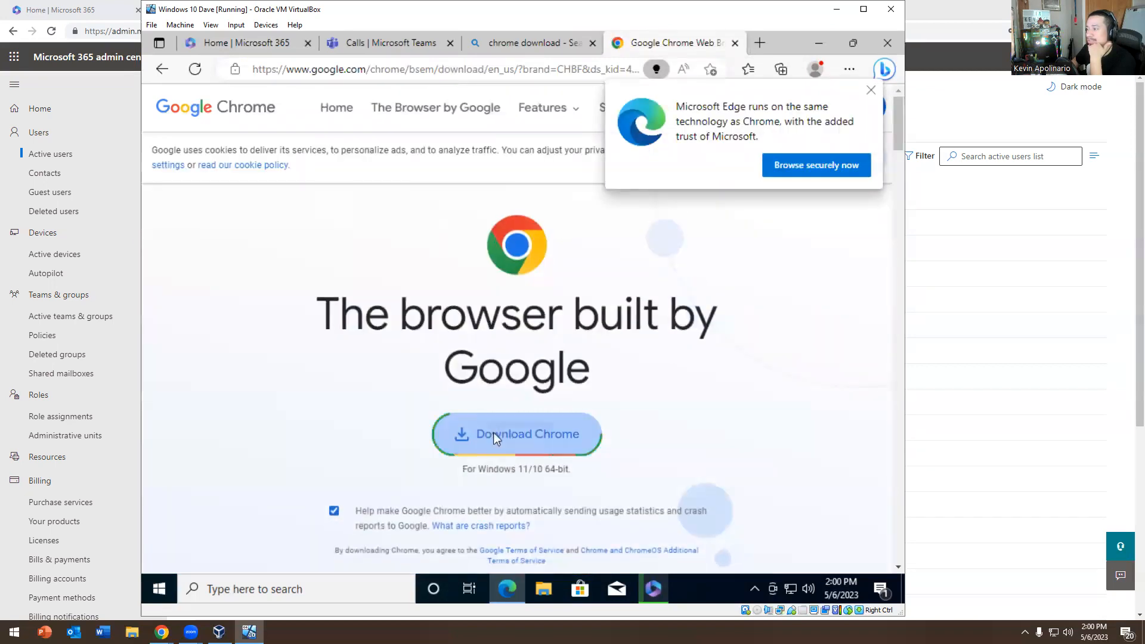
pyautogui.click(493, 432)
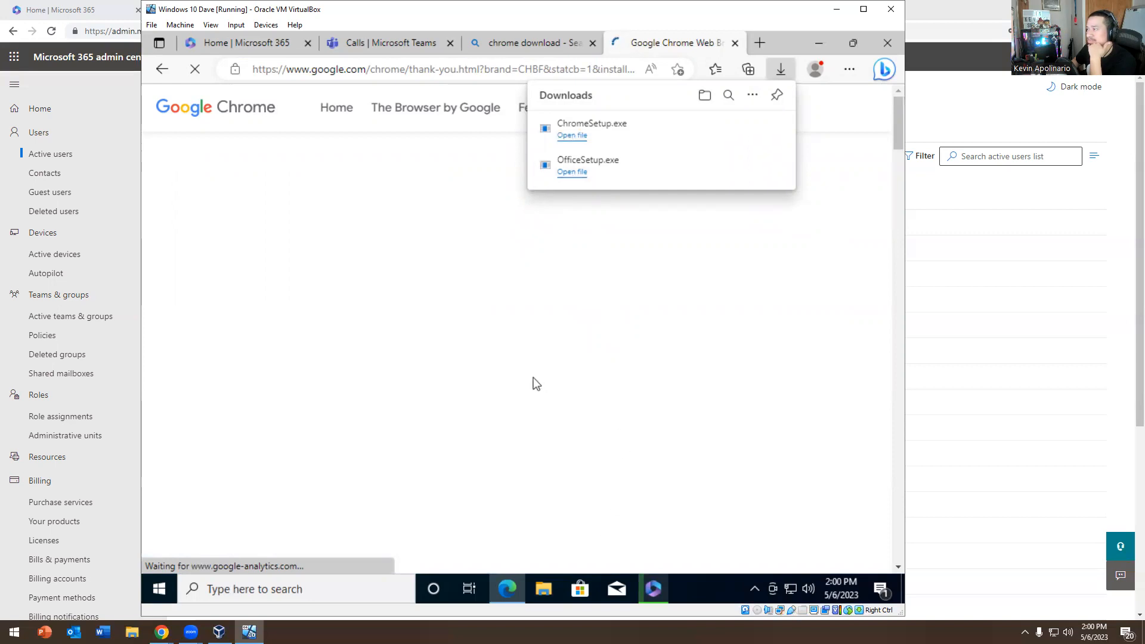
pyautogui.click(563, 139)
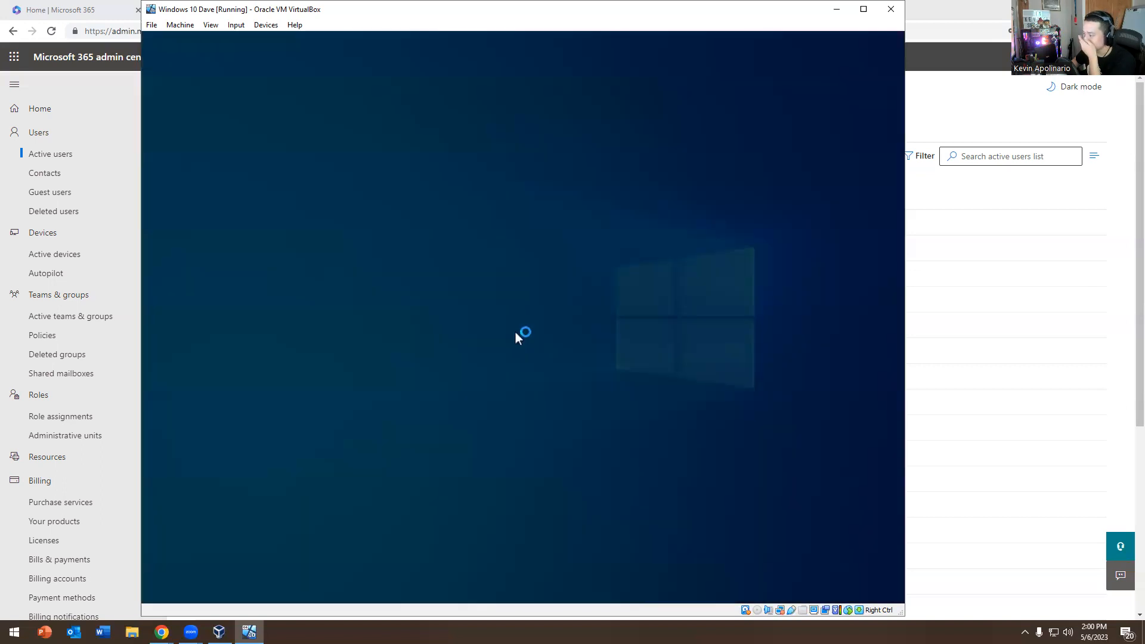
# Approve the Chrome installer's UAC prompt, minimize Edge, and bring the Office download window forward
pyautogui.click(456, 411)
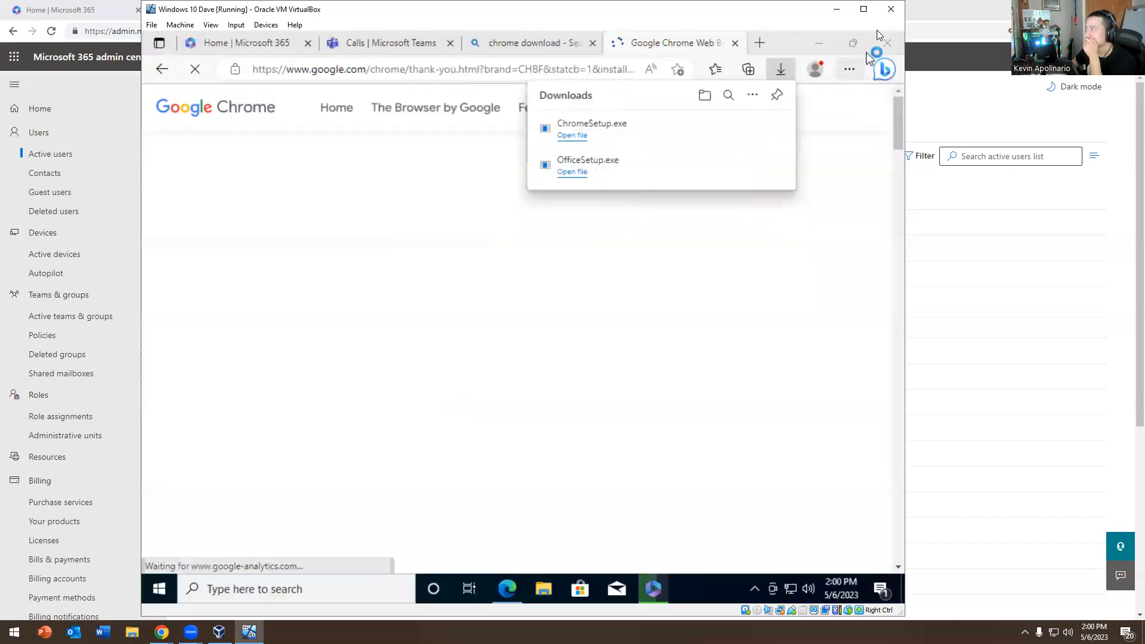
pyautogui.click(809, 55)
pyautogui.click(818, 43)
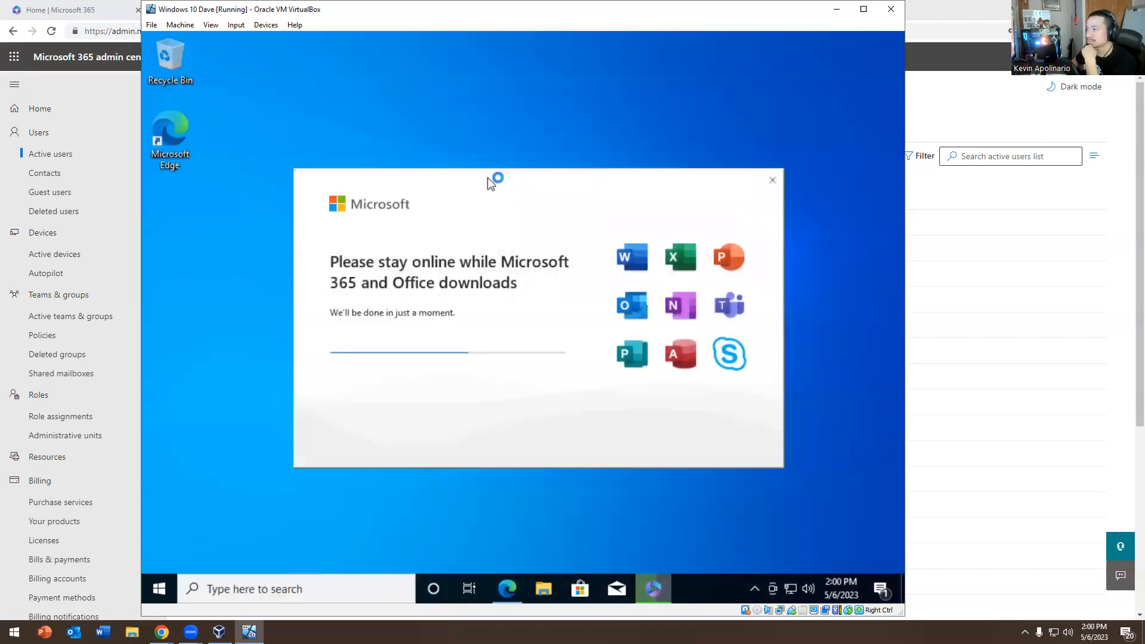
pyautogui.moveTo(448, 174); pyautogui.dragTo(406, 105)
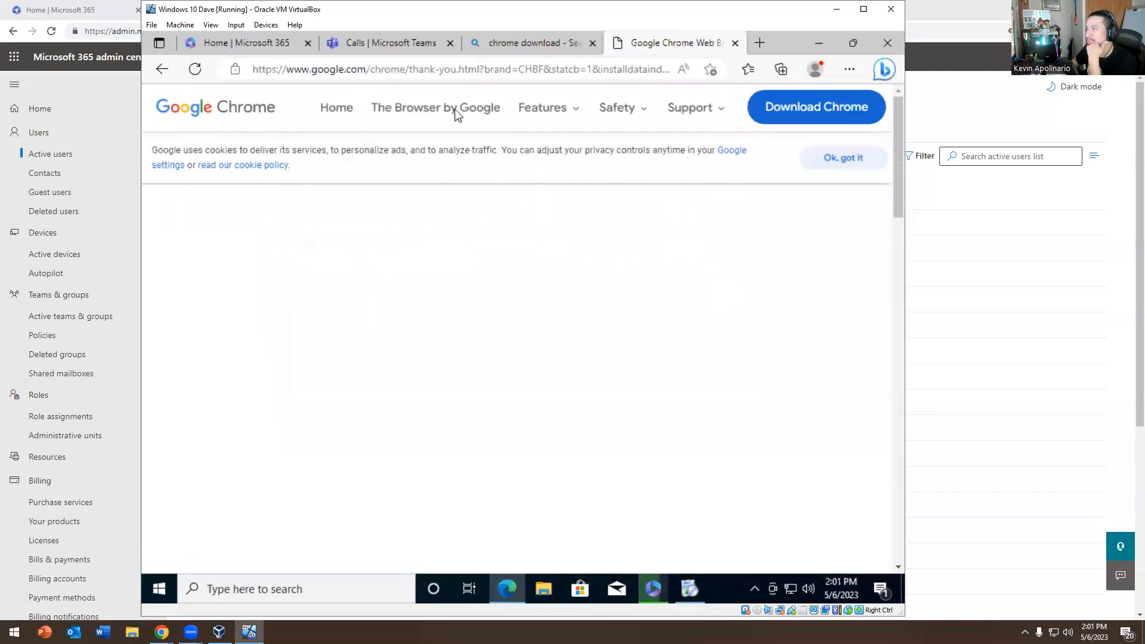
pyautogui.click(519, 42)
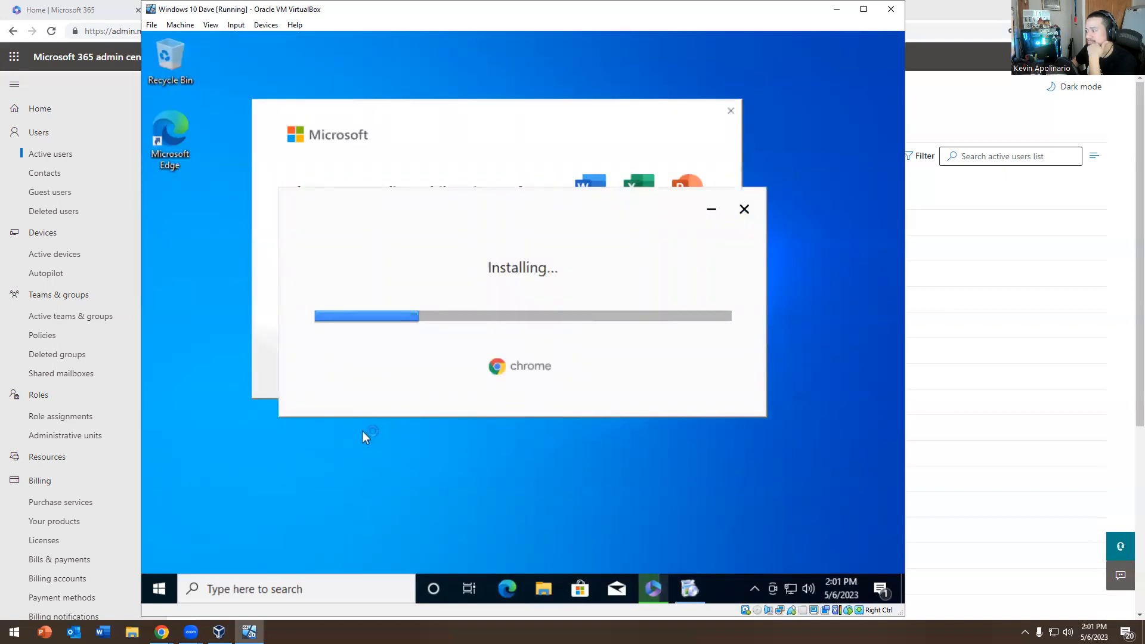
pyautogui.click(491, 140)
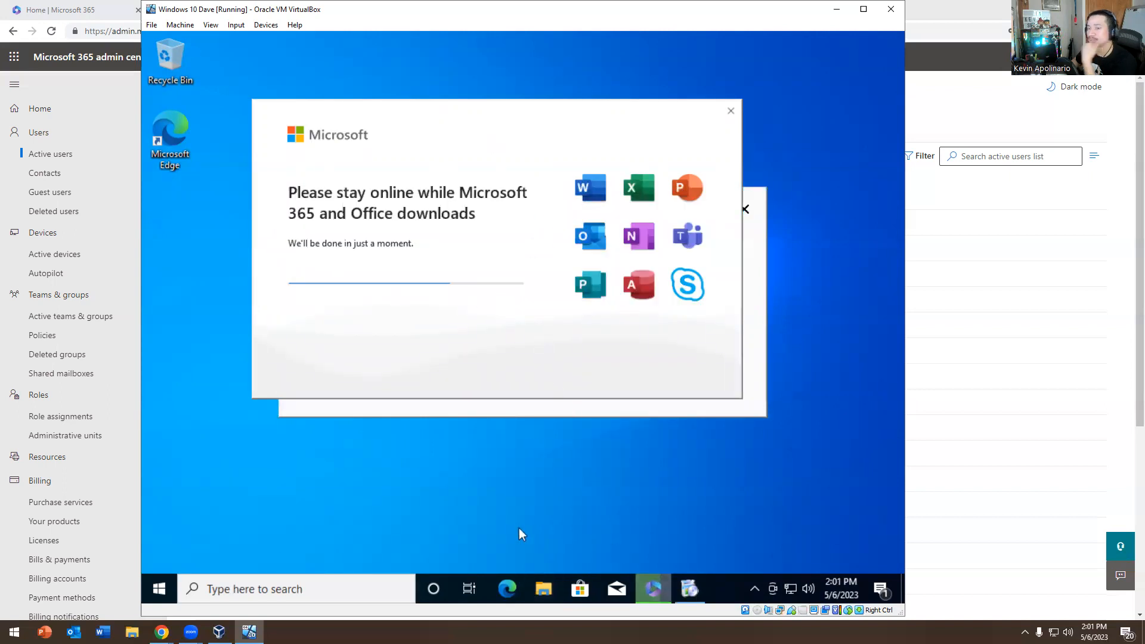
# Unpin Mail from the taskbar
pyautogui.rightClick(578, 591)
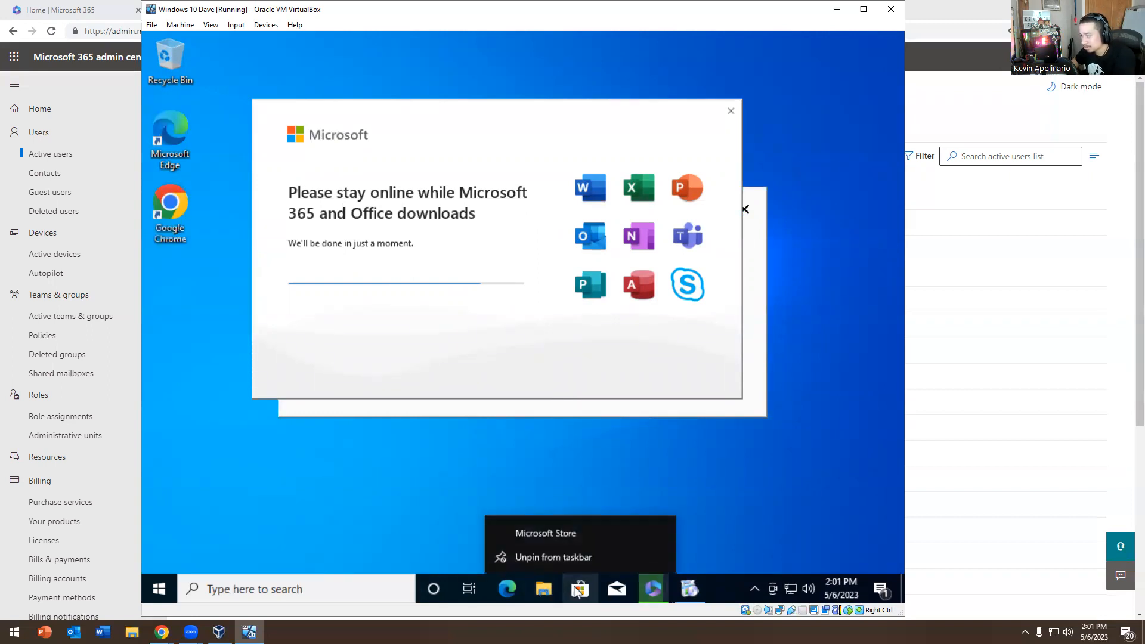
pyautogui.click(551, 598)
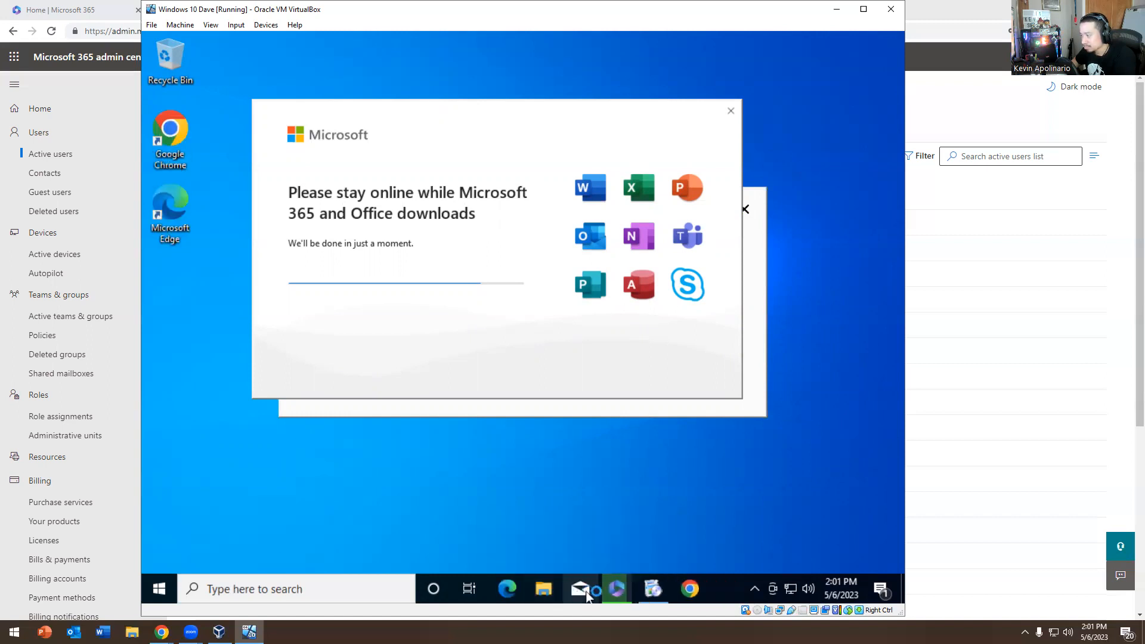
pyautogui.rightClick(585, 595)
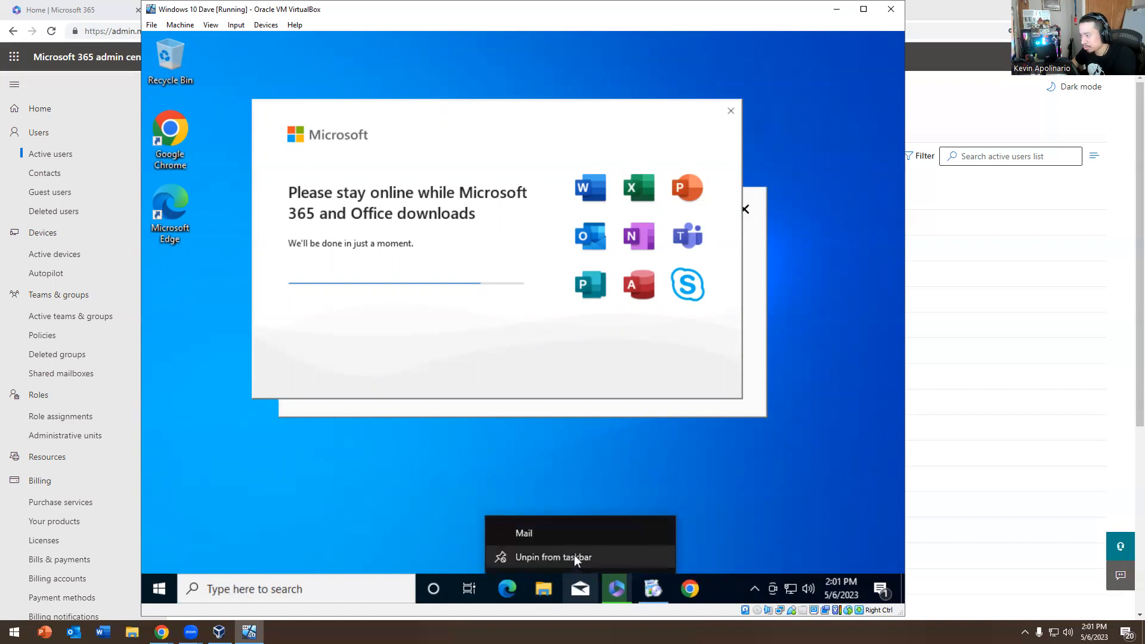
pyautogui.click(568, 557)
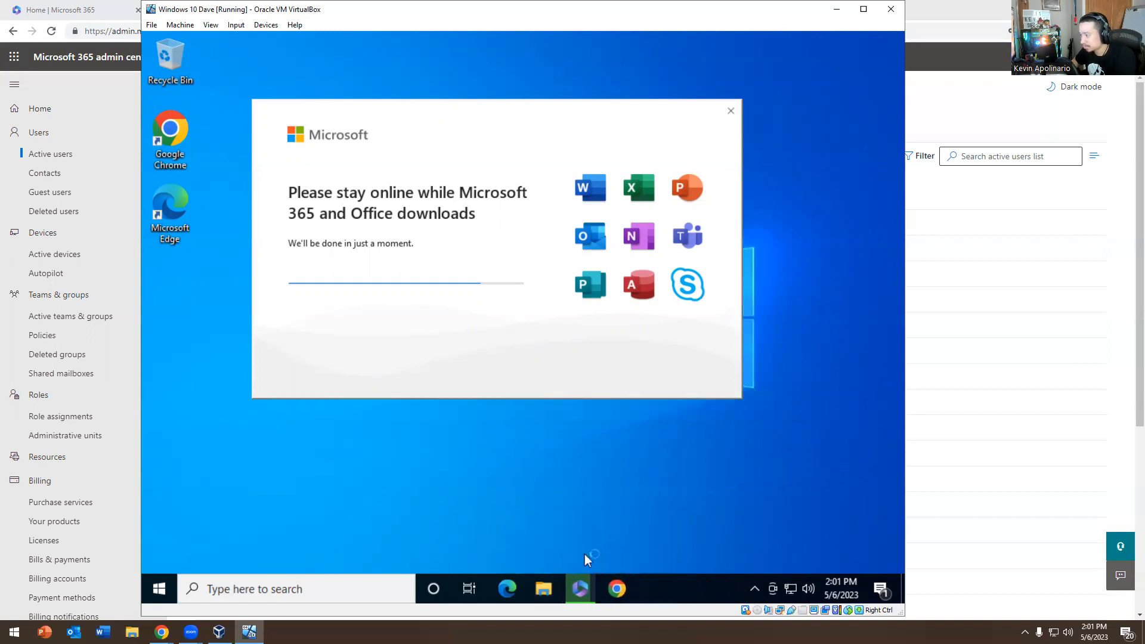
# Hide the Cortana and Task View buttons on the taskbar
pyautogui.rightClick(710, 597)
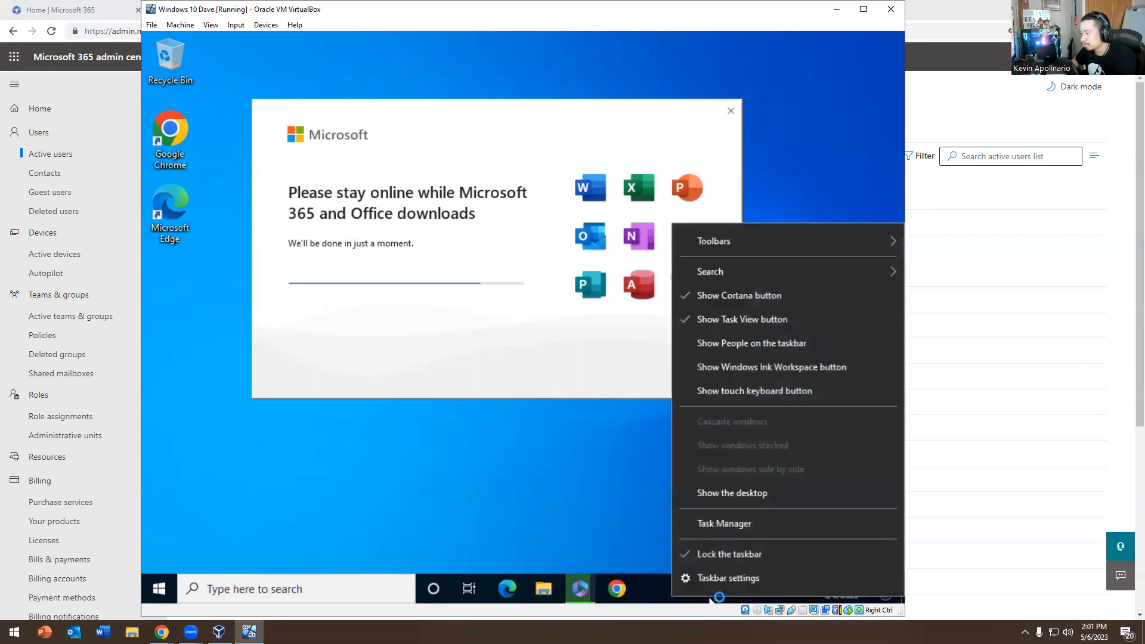
pyautogui.click(735, 298)
pyautogui.rightClick(659, 588)
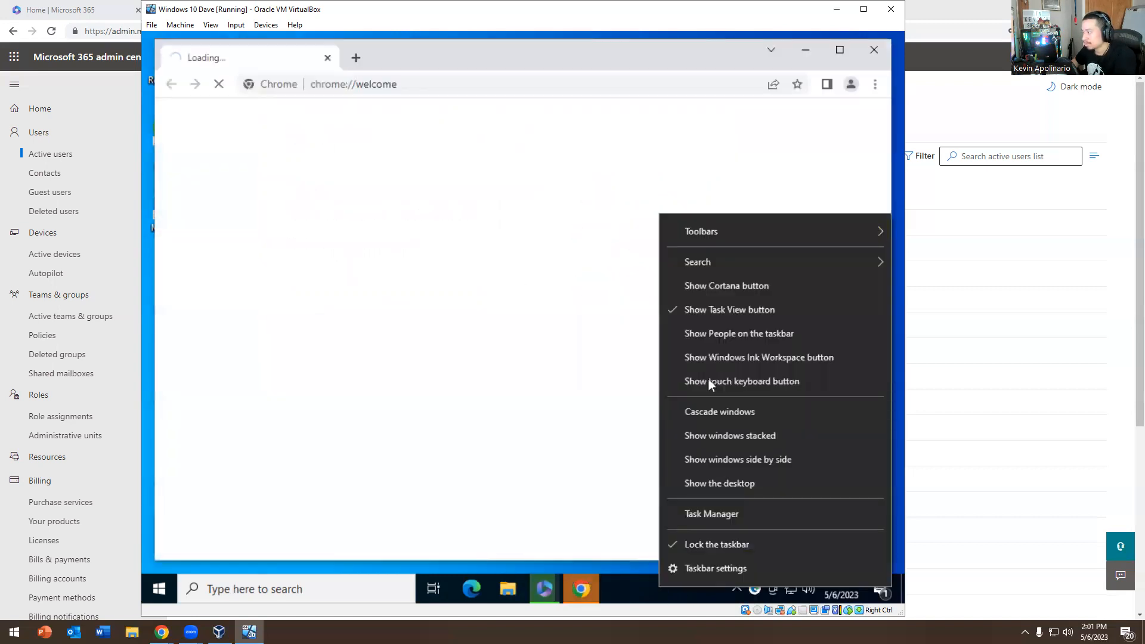
pyautogui.click(713, 309)
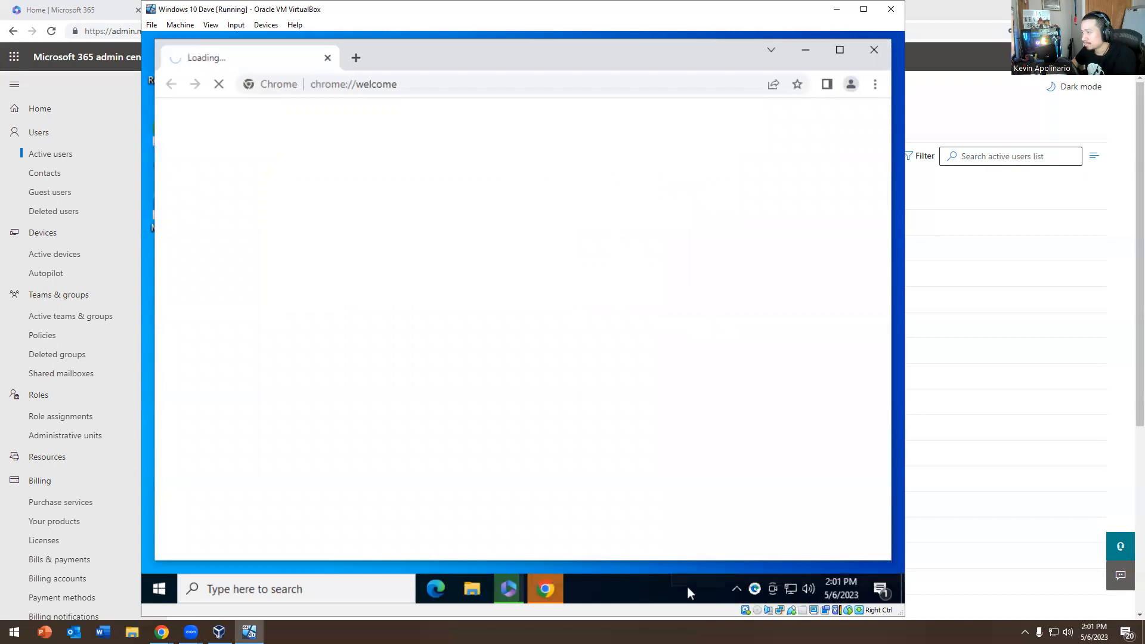
# Change the taskbar search setting to Show search icon
pyautogui.rightClick(688, 588)
pyautogui.moveTo(750, 235)
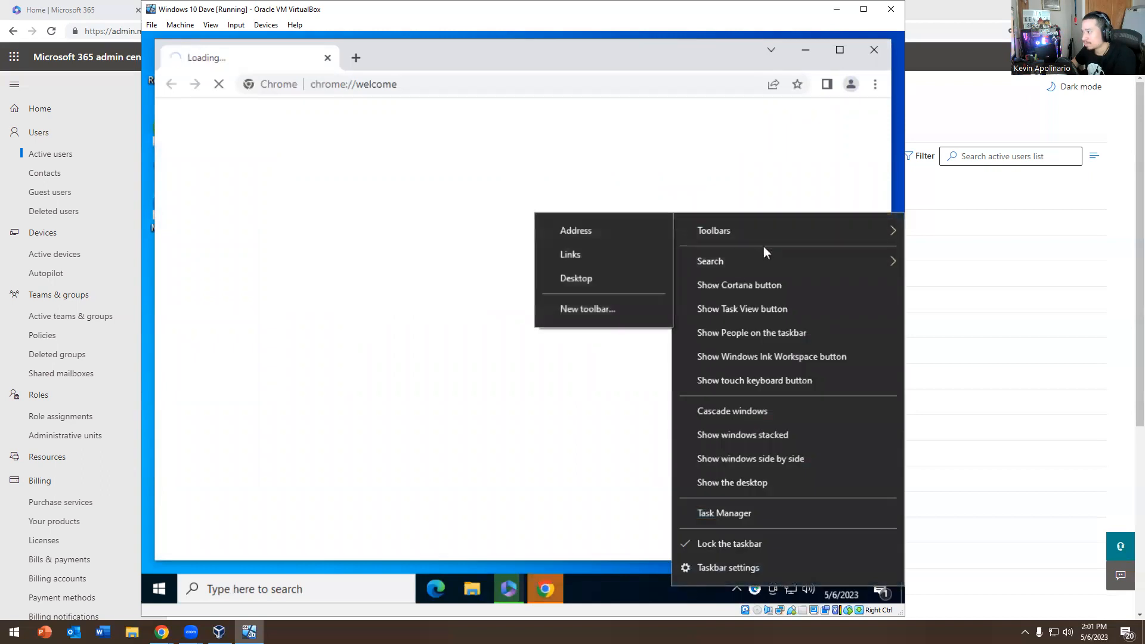
pyautogui.moveTo(758, 259)
pyautogui.click(587, 315)
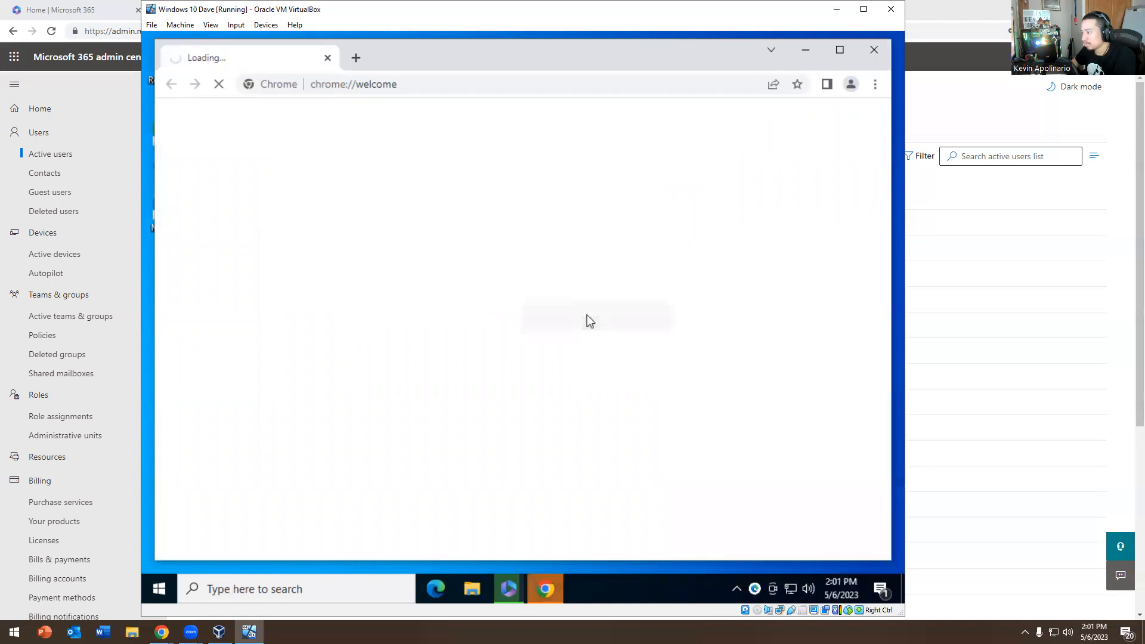
pyautogui.rightClick(657, 588)
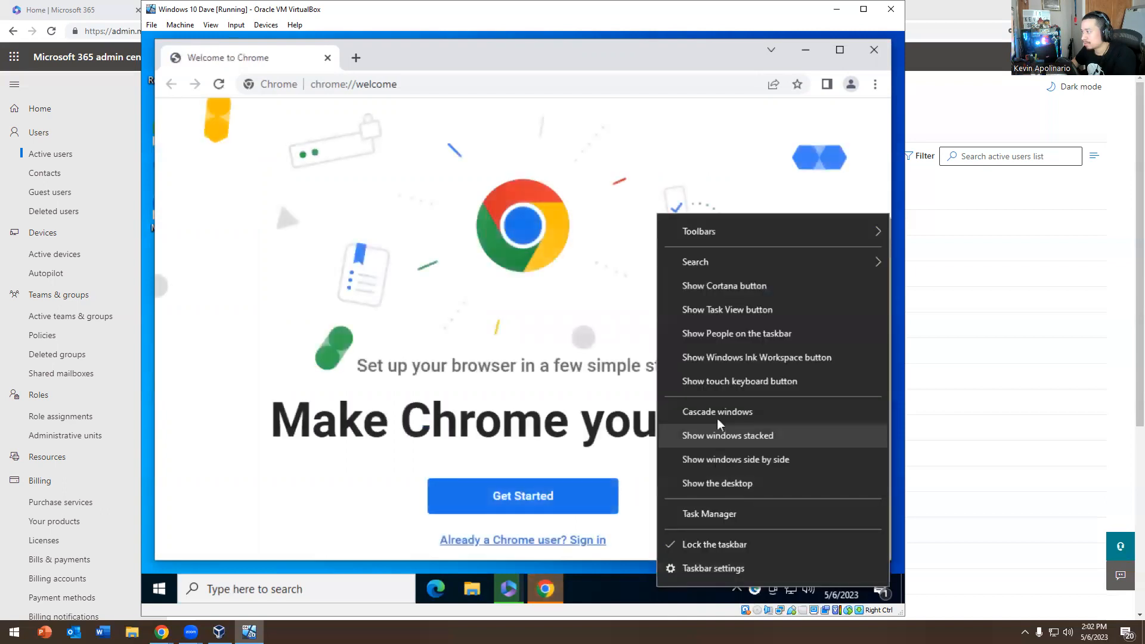
pyautogui.moveTo(741, 260)
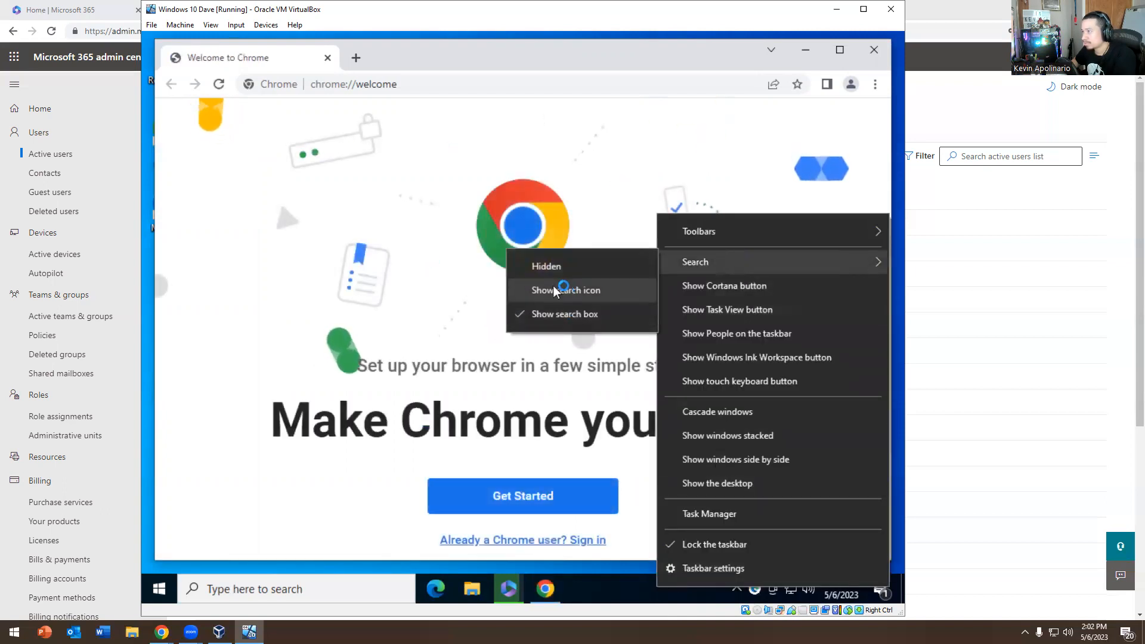
pyautogui.click(554, 289)
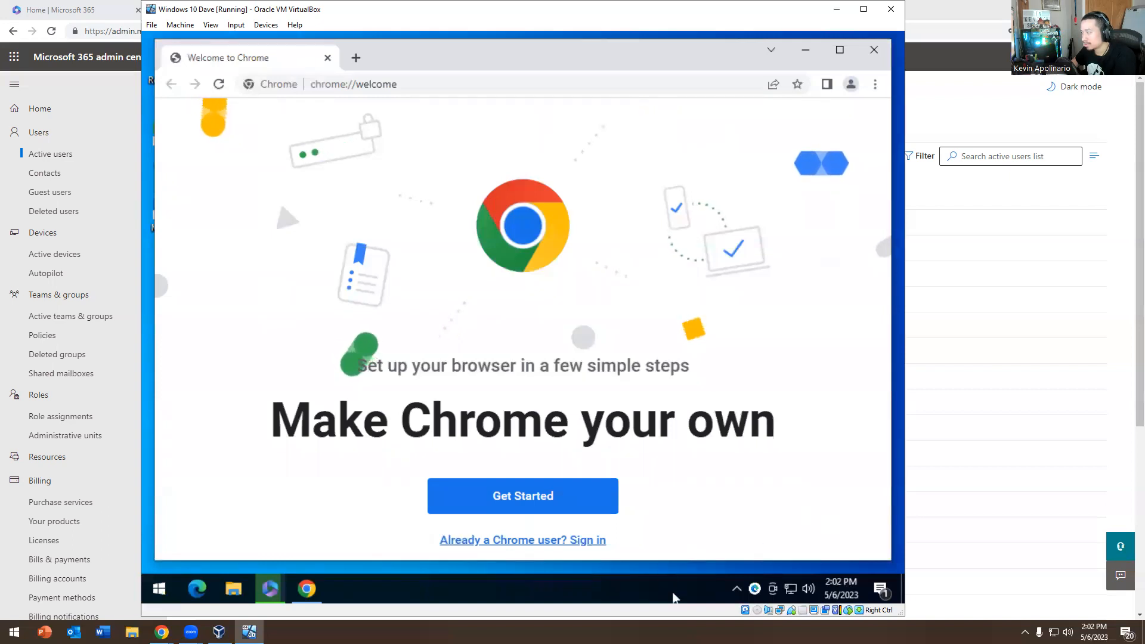
# Quit the tray search utility and close the Chrome window
pyautogui.rightClick(756, 591)
pyautogui.click(755, 580)
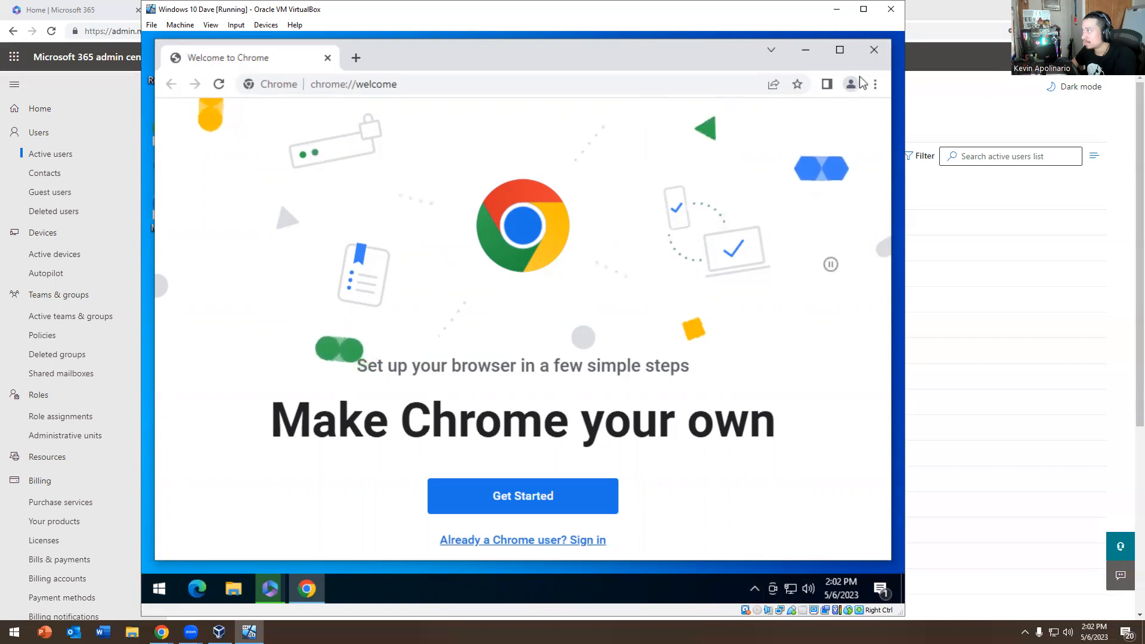
pyautogui.rightClick(311, 595)
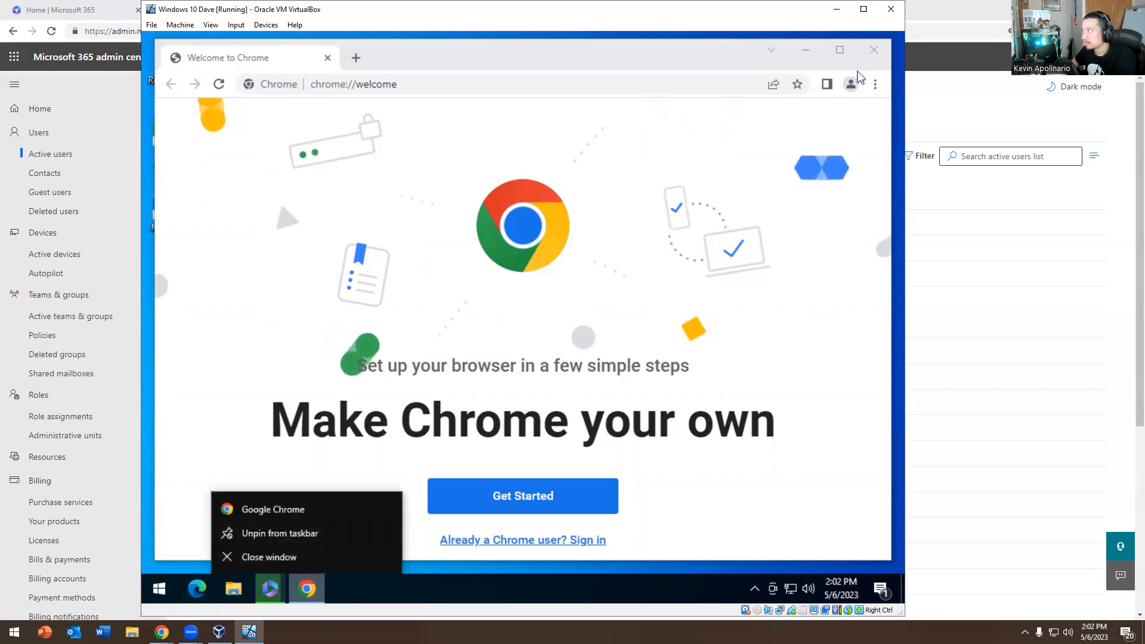
pyautogui.click(874, 50)
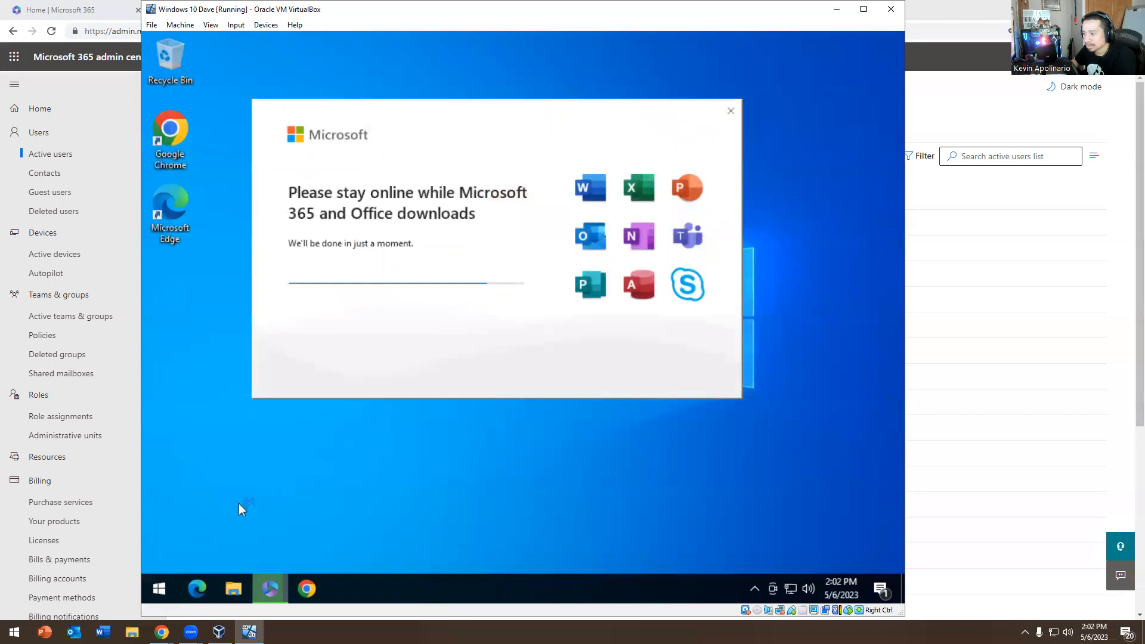
# Unpin Edge from the taskbar
pyautogui.rightClick(199, 590)
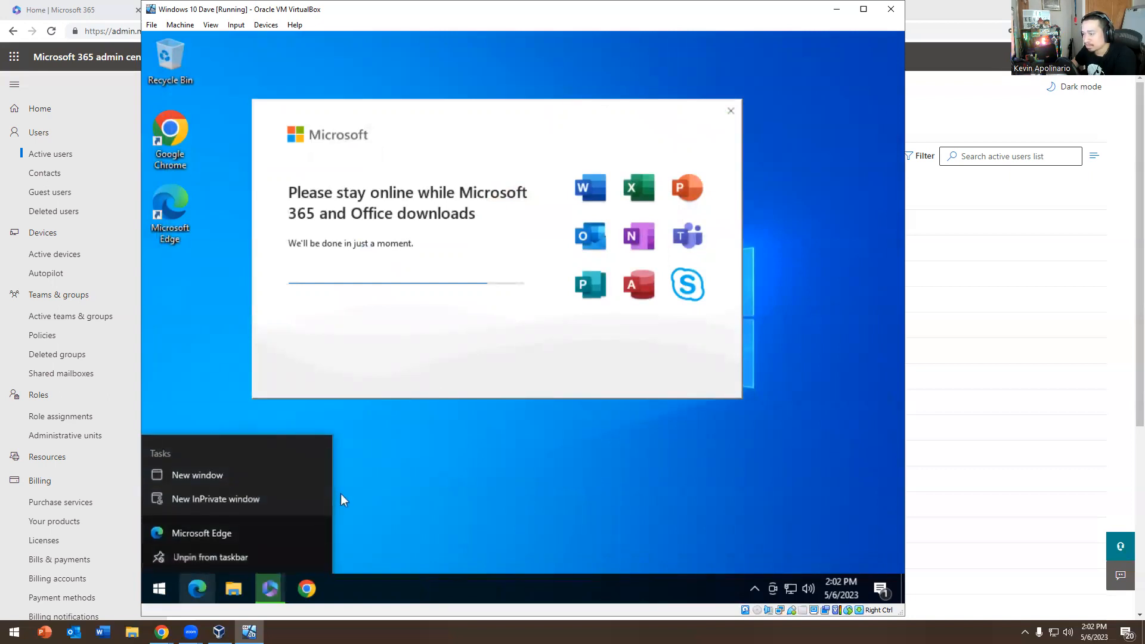
pyautogui.click(210, 557)
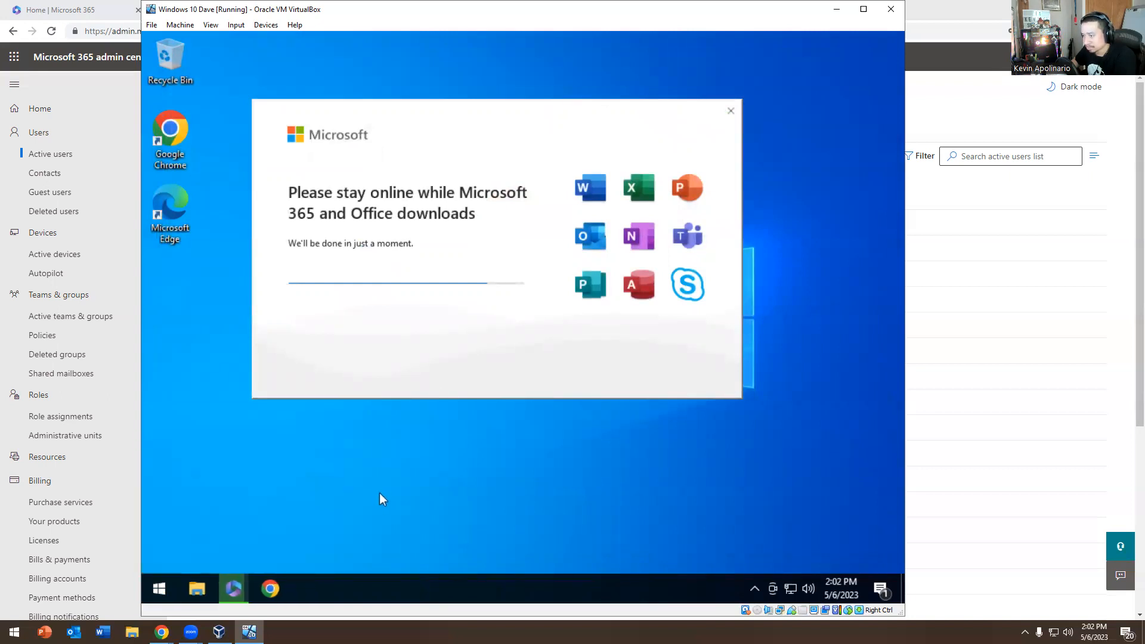
pyautogui.click(159, 593)
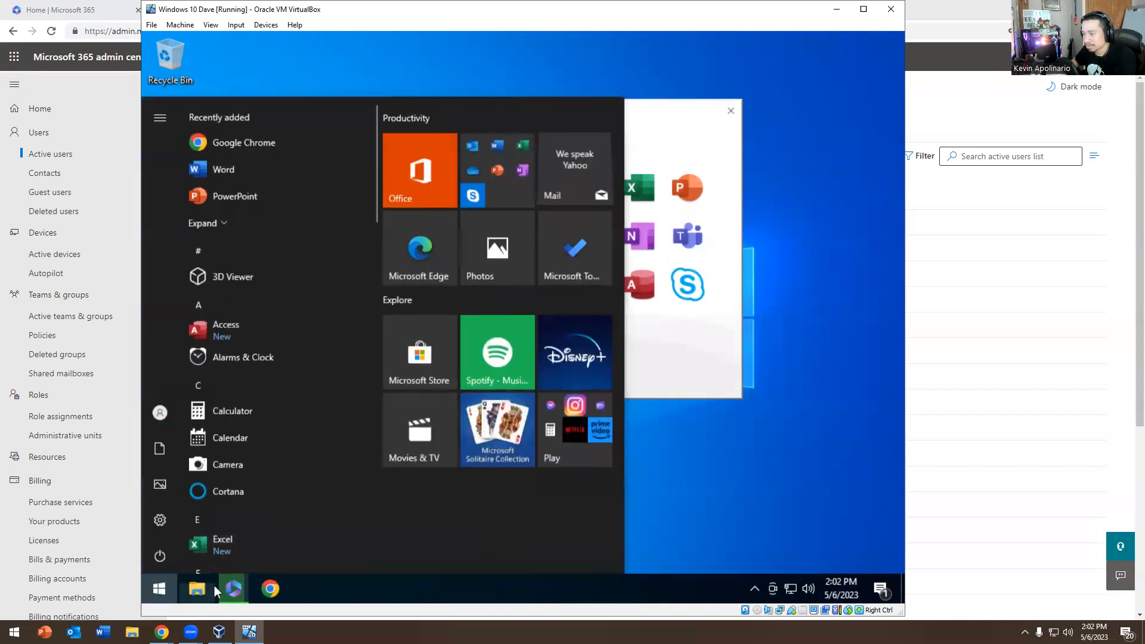
pyautogui.click(162, 589)
# Set taskbar search back to Show search box and try the search panel
pyautogui.rightClick(603, 588)
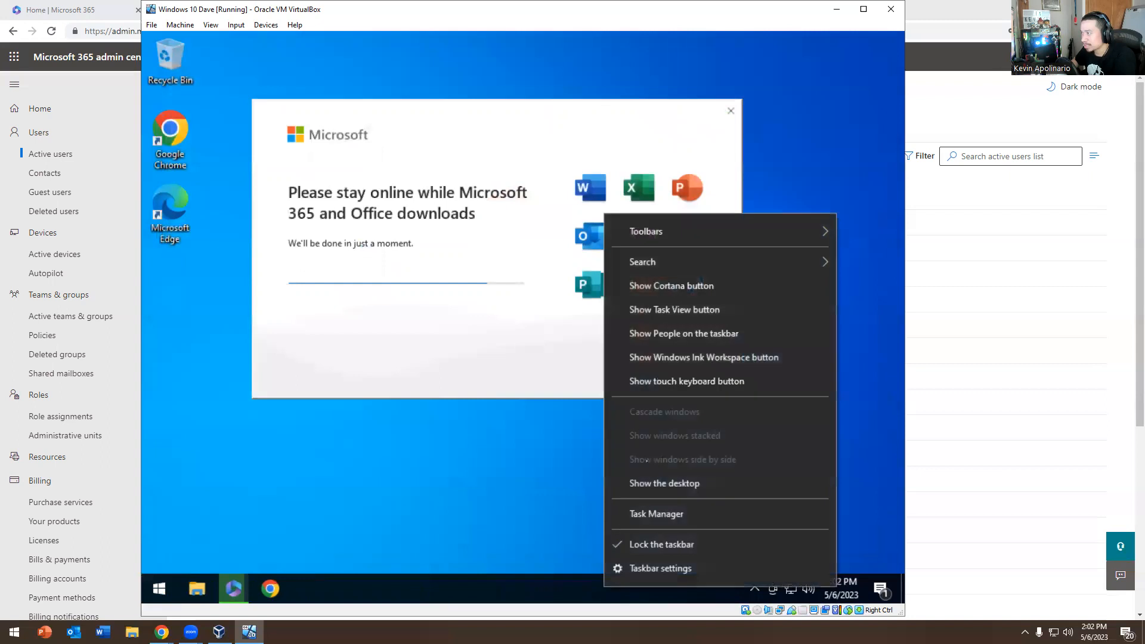
pyautogui.moveTo(671, 263)
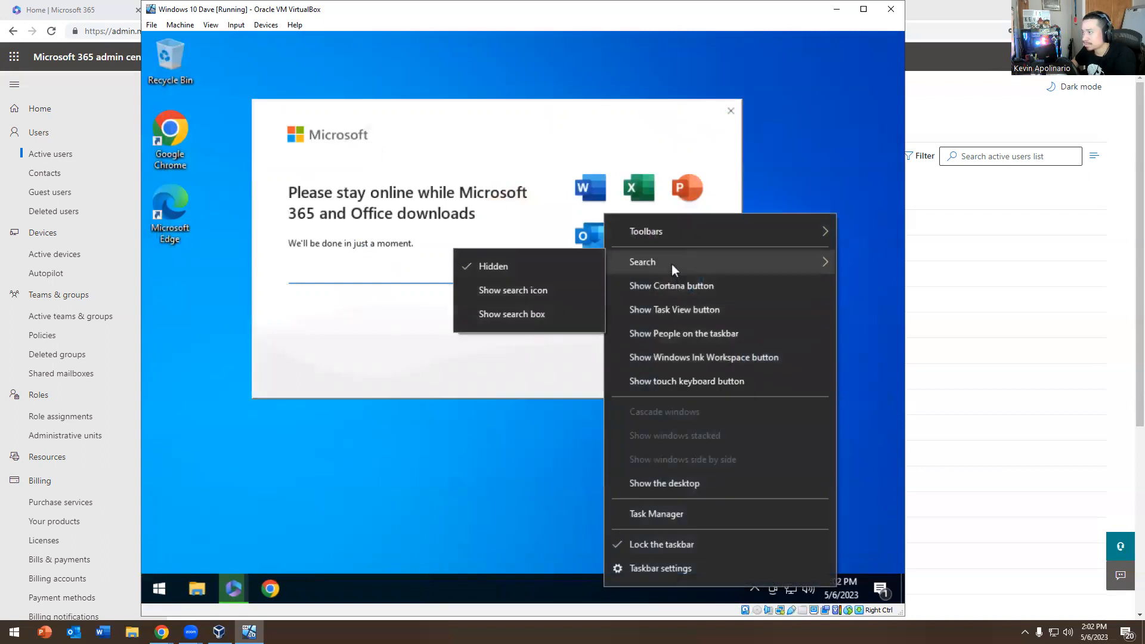
pyautogui.click(474, 320)
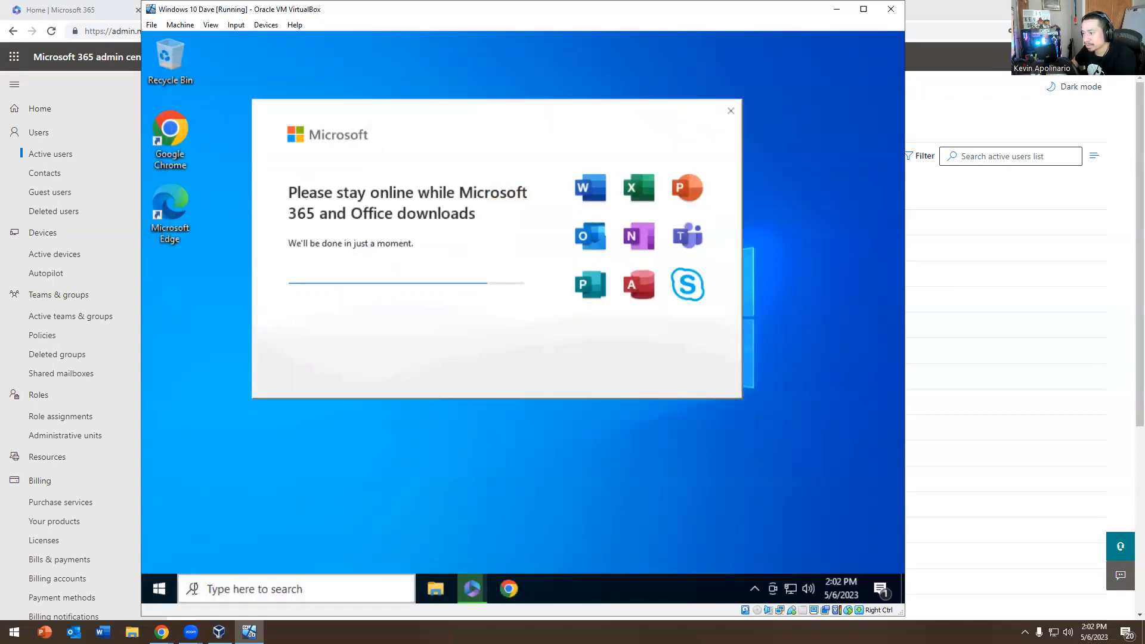
pyautogui.click(266, 587)
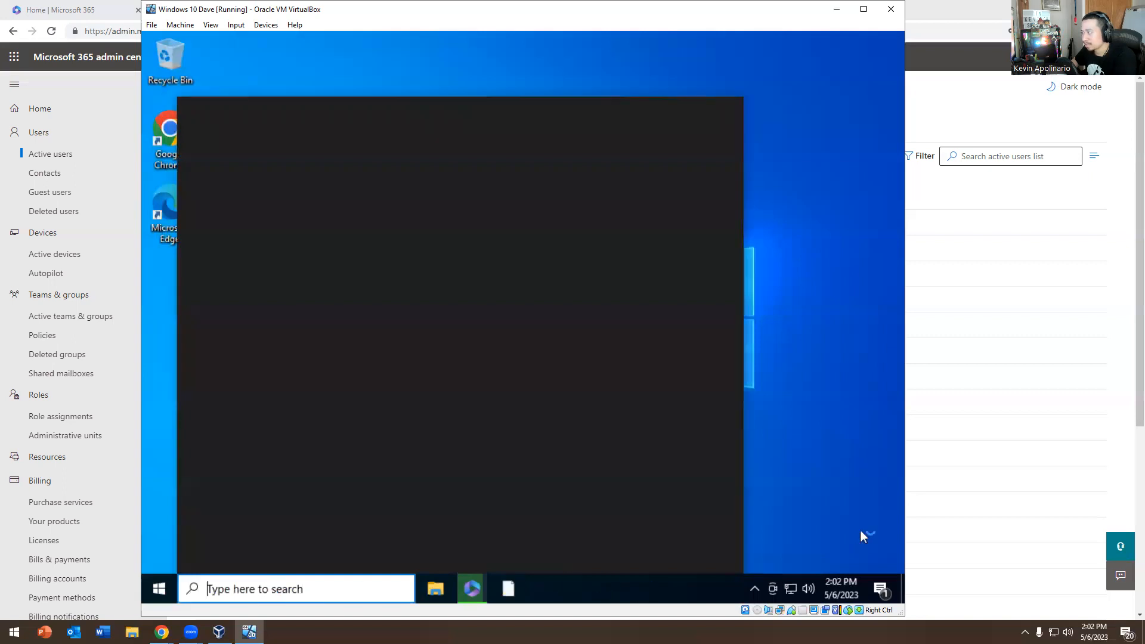
pyautogui.click(860, 531)
# Turn Show People on the taskbar on, then off again, leaving it hidden
pyautogui.rightClick(625, 597)
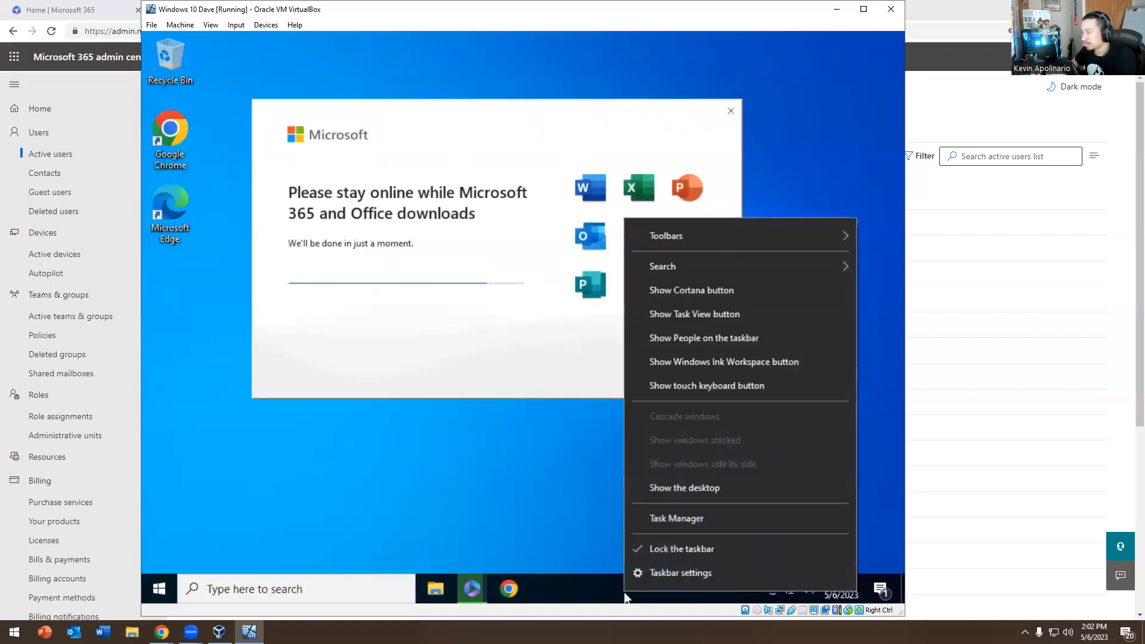
pyautogui.click(678, 336)
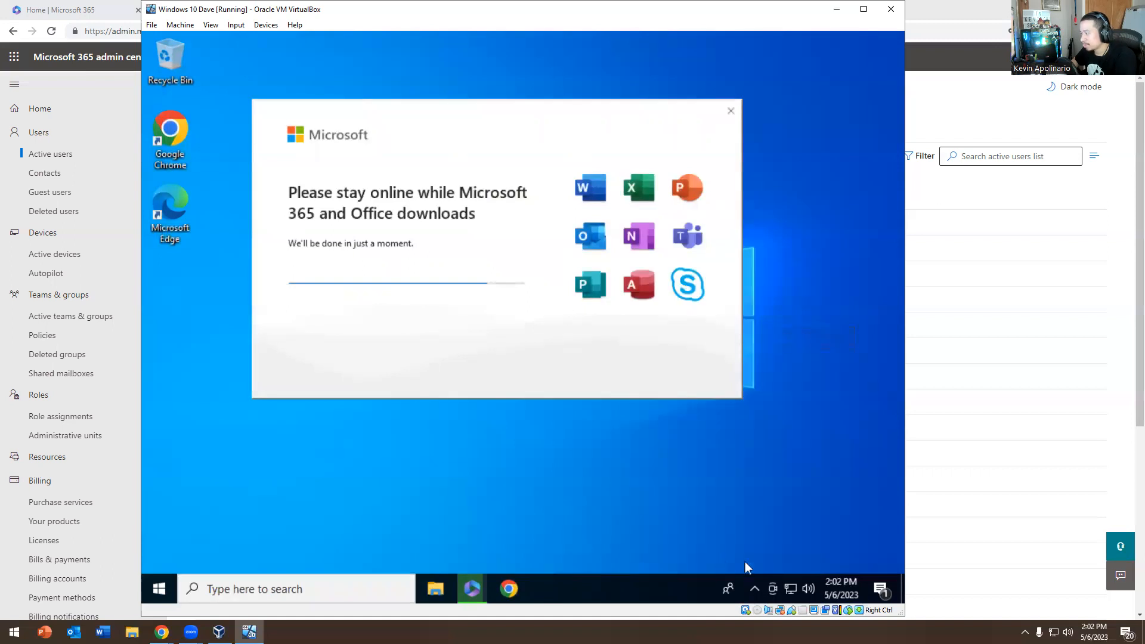
pyautogui.rightClick(643, 586)
pyautogui.click(692, 333)
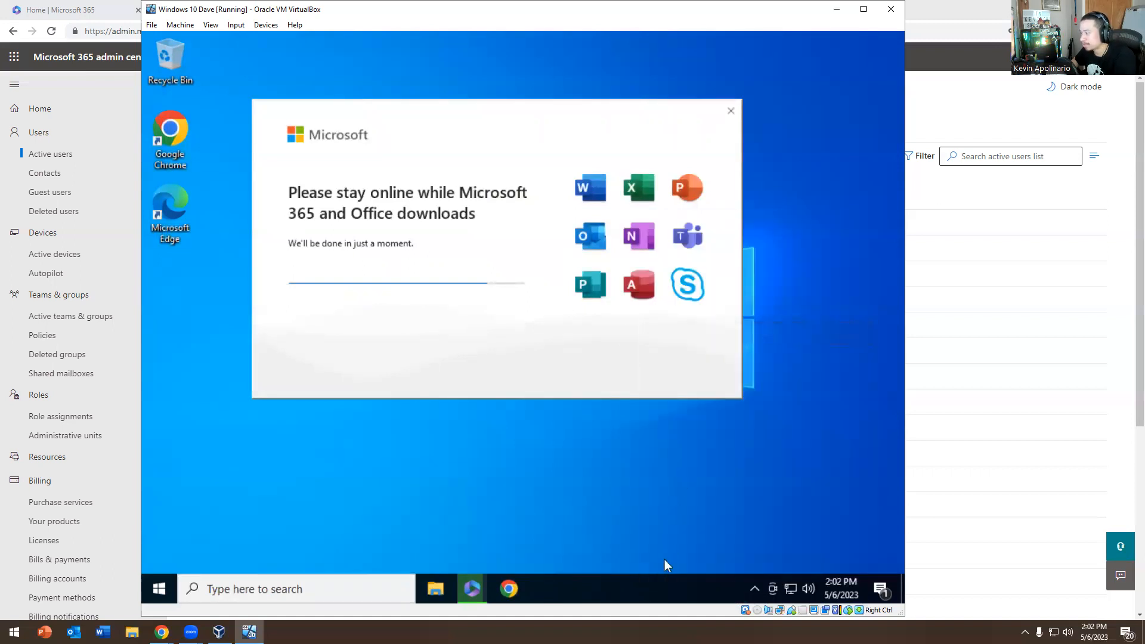
pyautogui.rightClick(654, 577)
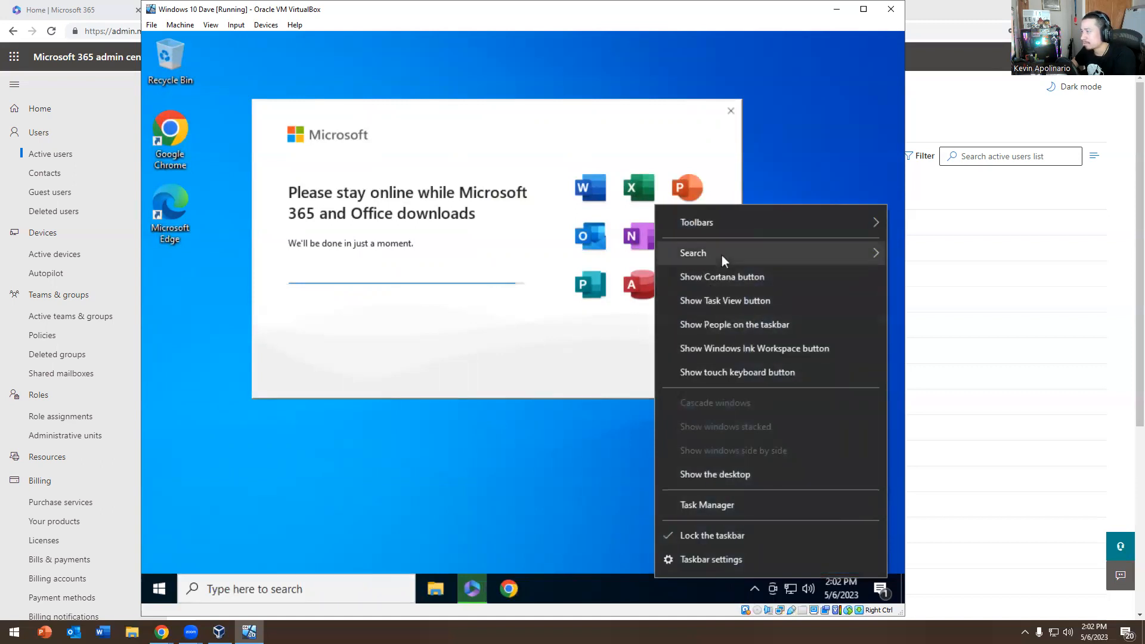
pyautogui.click(537, 475)
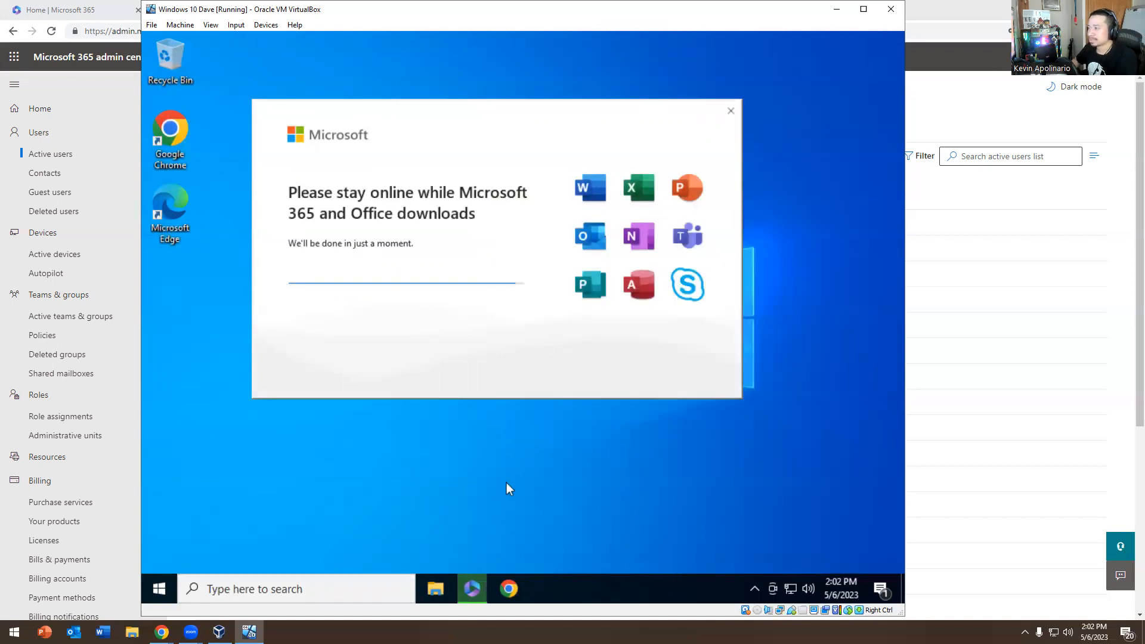
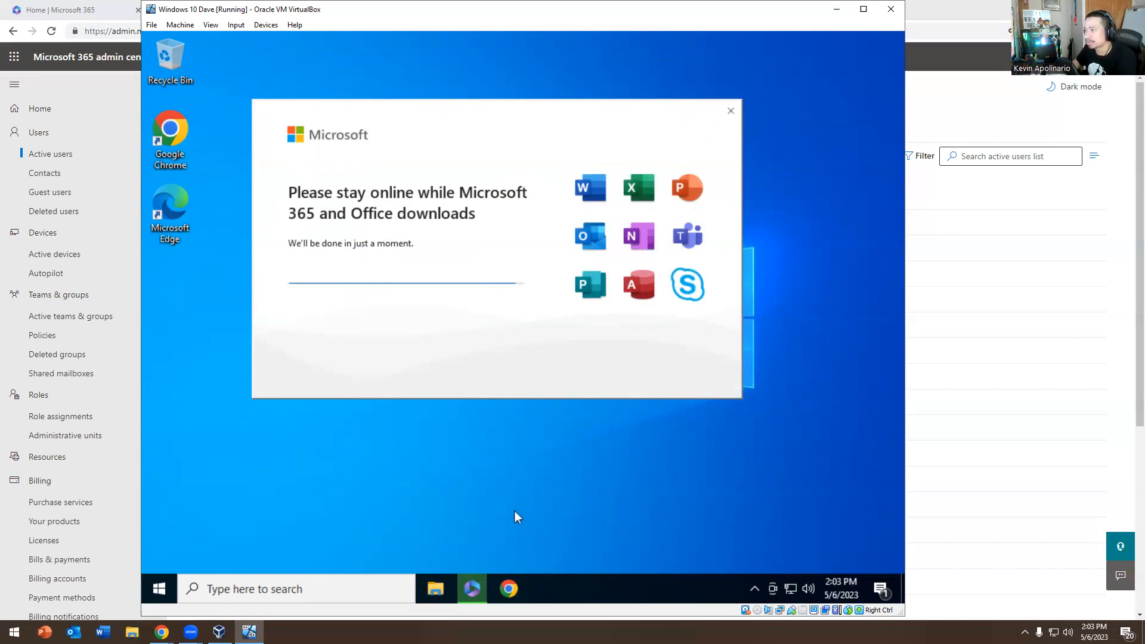
# Browse the installed apps list while the Office download finishes, then minimize the host browser
pyautogui.click(157, 587)
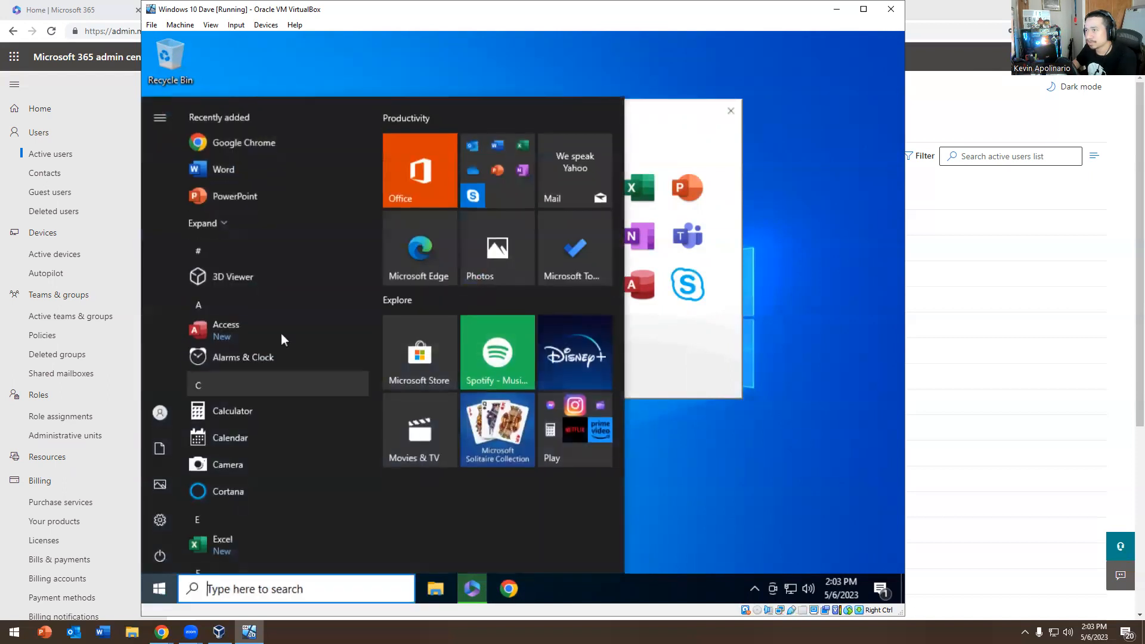
pyautogui.scroll(-2, 282, 321)
pyautogui.click(672, 540)
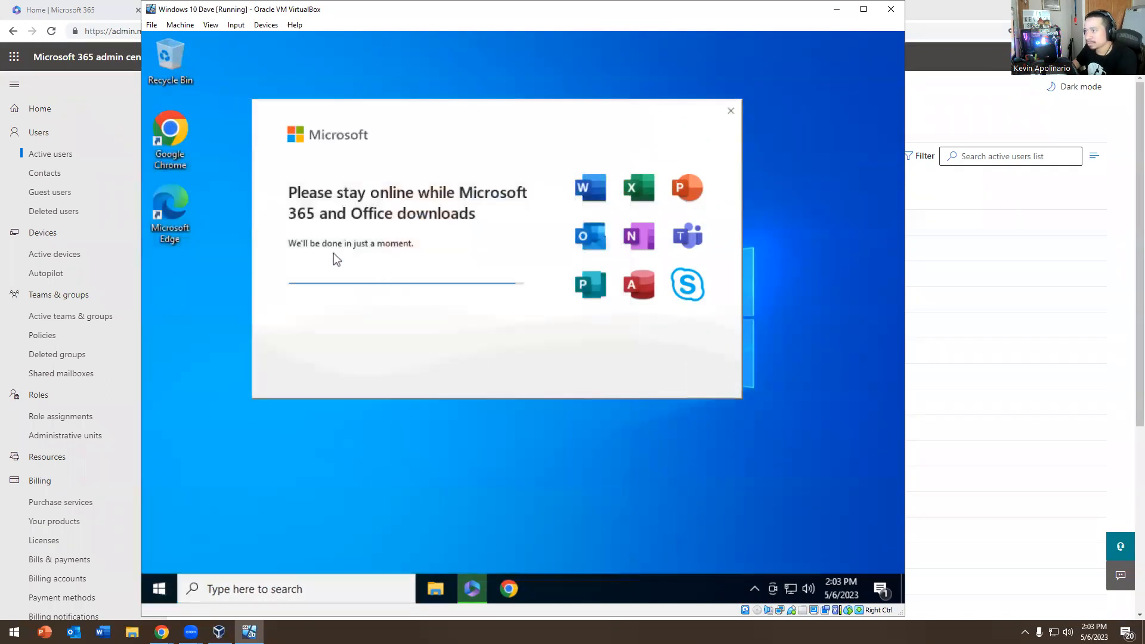
pyautogui.click(160, 588)
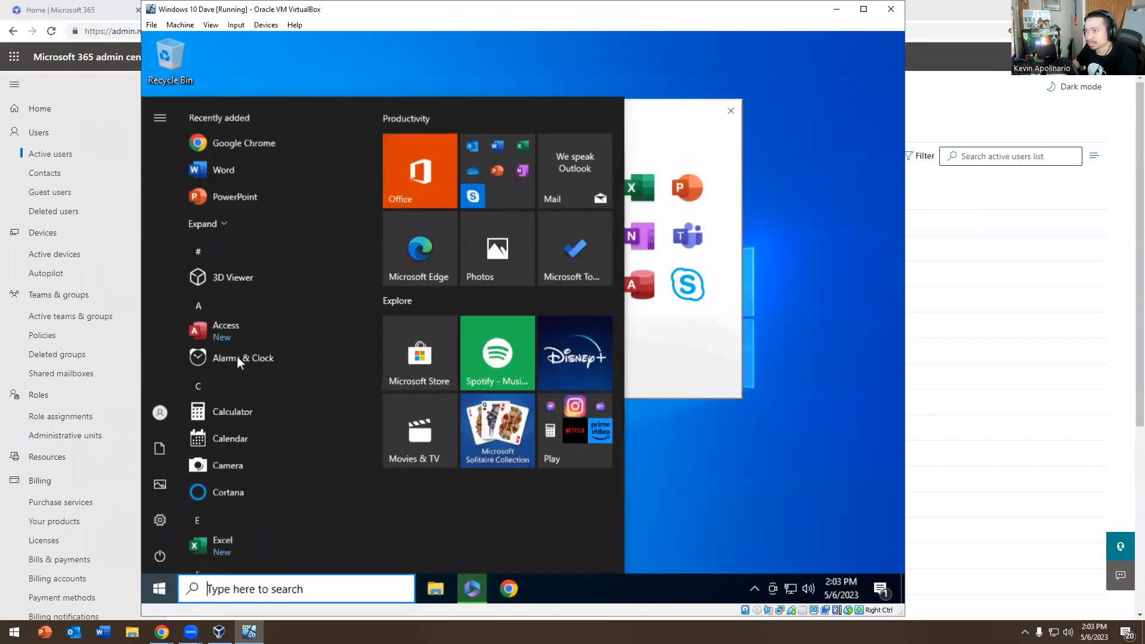
pyautogui.scroll(-5, 238, 338)
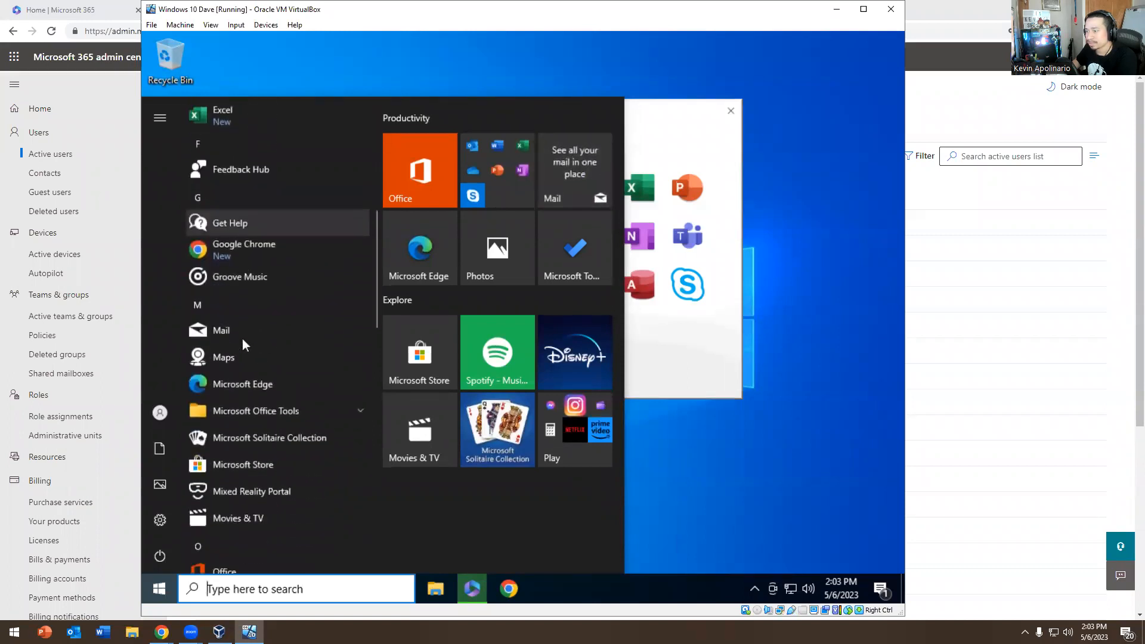
pyautogui.scroll(-2, 242, 339)
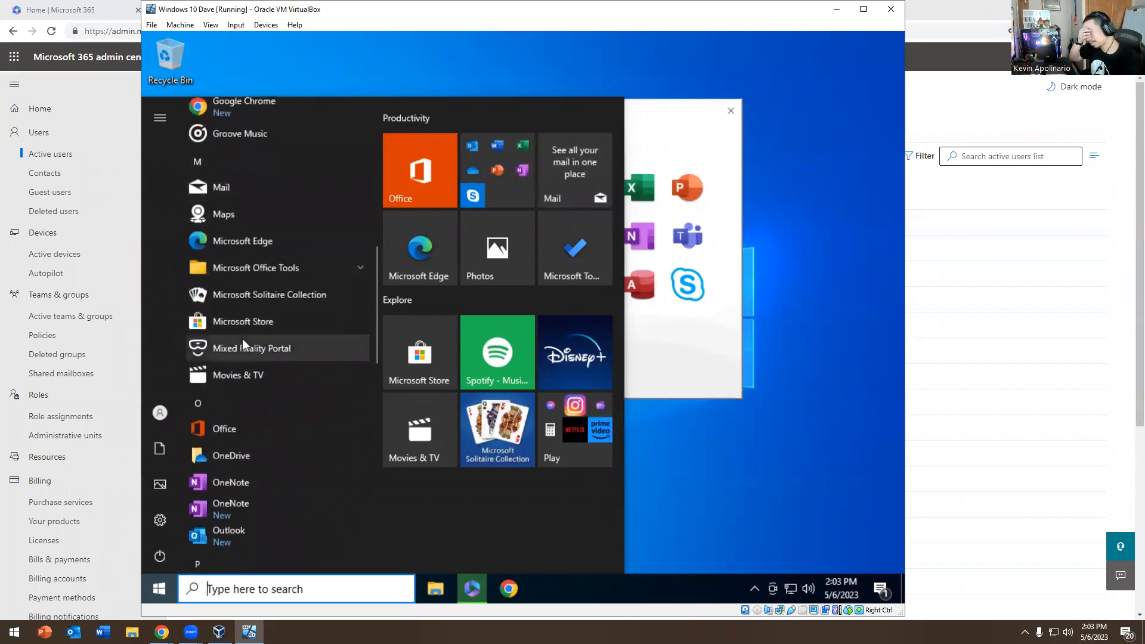
pyautogui.click(673, 437)
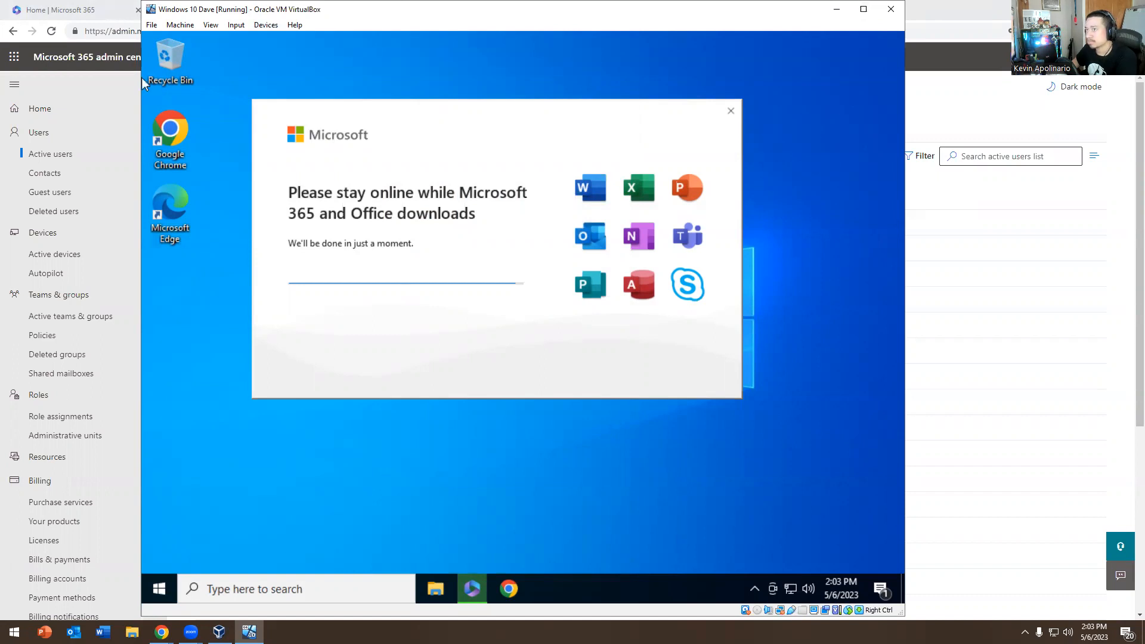
pyautogui.click(939, 14)
pyautogui.click(1076, 9)
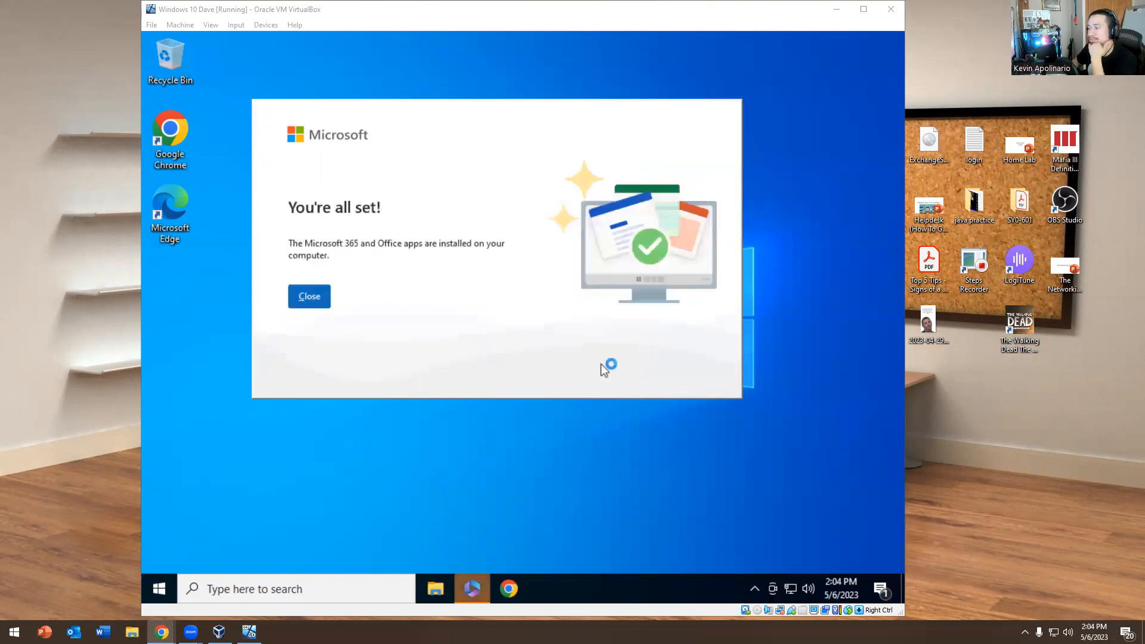
# Close the finished installer and launch Word and PowerPoint from the Start app list
pyautogui.click(326, 305)
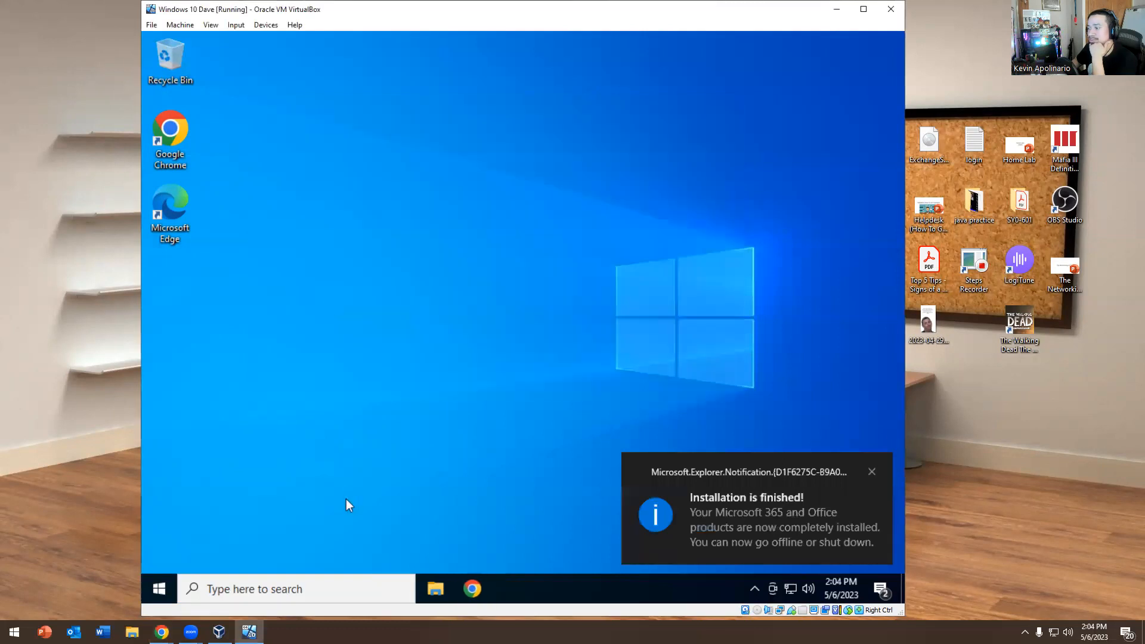
pyautogui.click(250, 588)
pyautogui.click(160, 589)
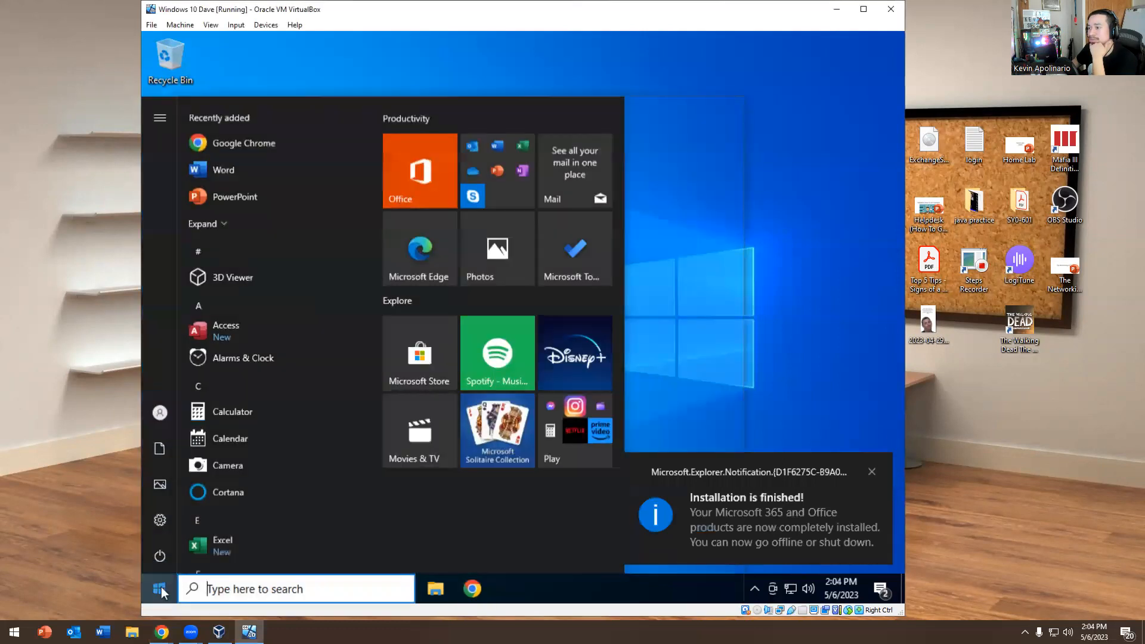
pyautogui.click(234, 180)
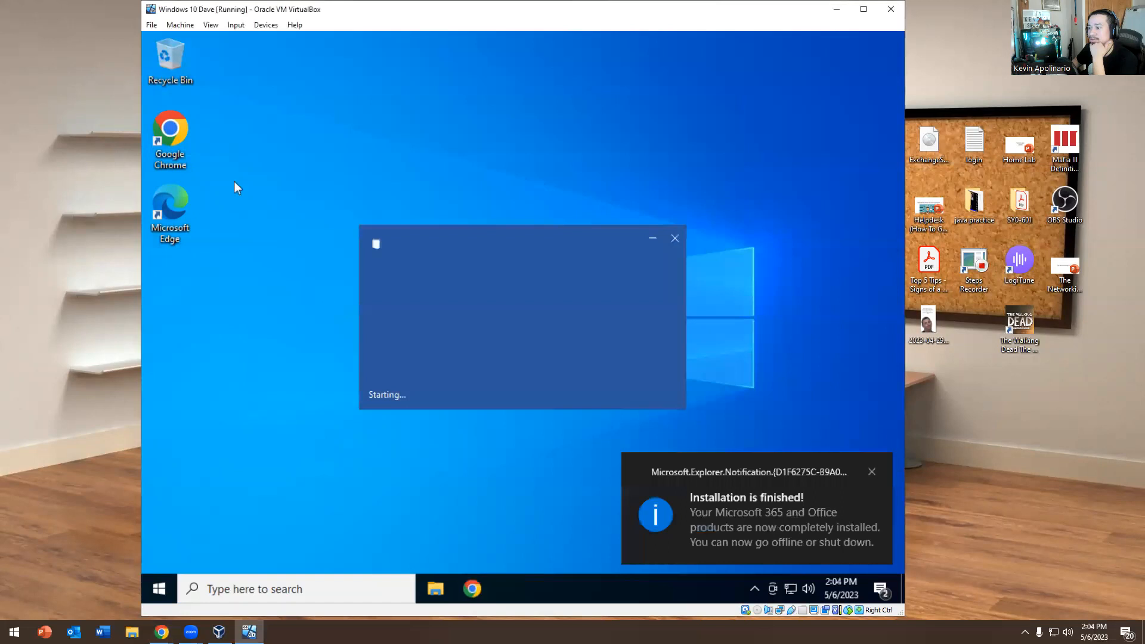
pyautogui.click(157, 582)
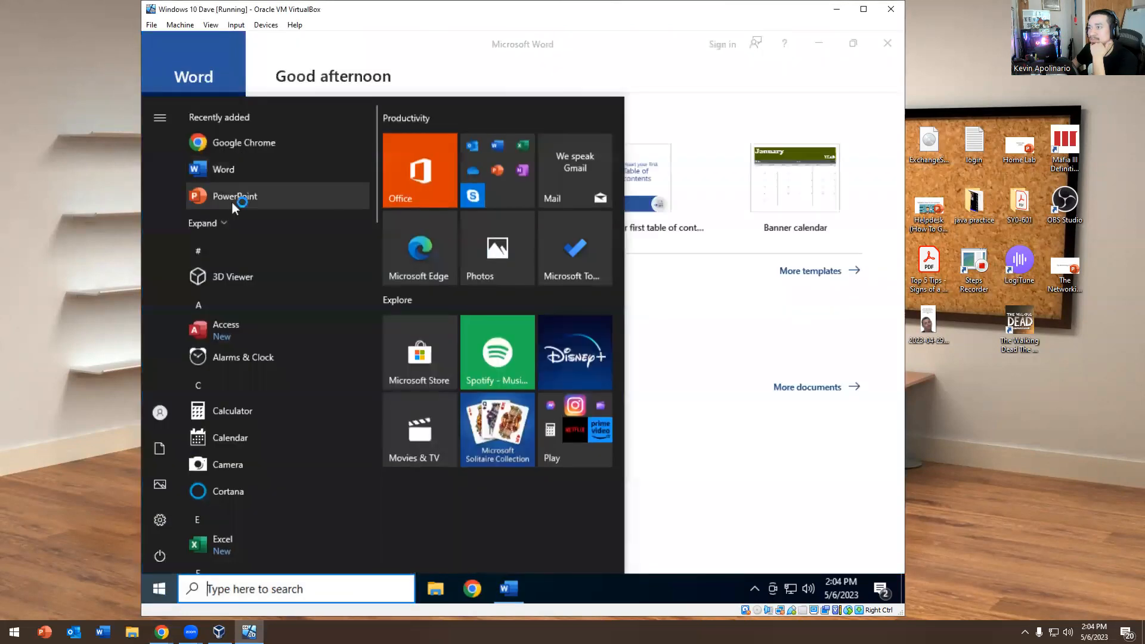
pyautogui.click(231, 201)
# Launch Excel through a Start search
pyautogui.click(169, 590)
pyautogui.write('ed')
pyautogui.write('x')
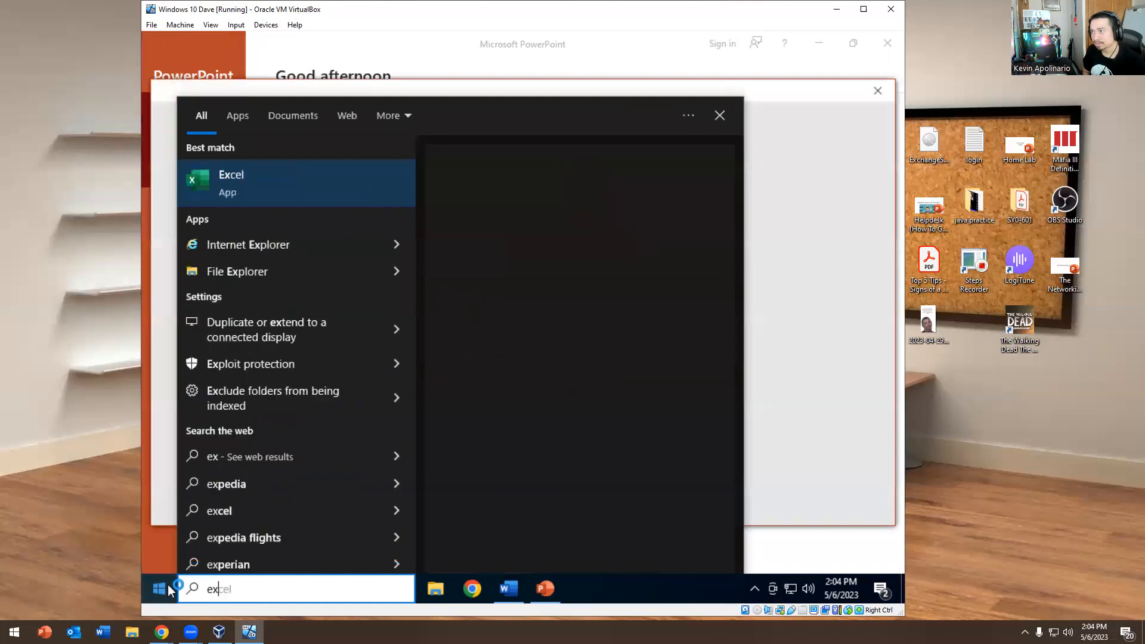
pyautogui.press('Return')
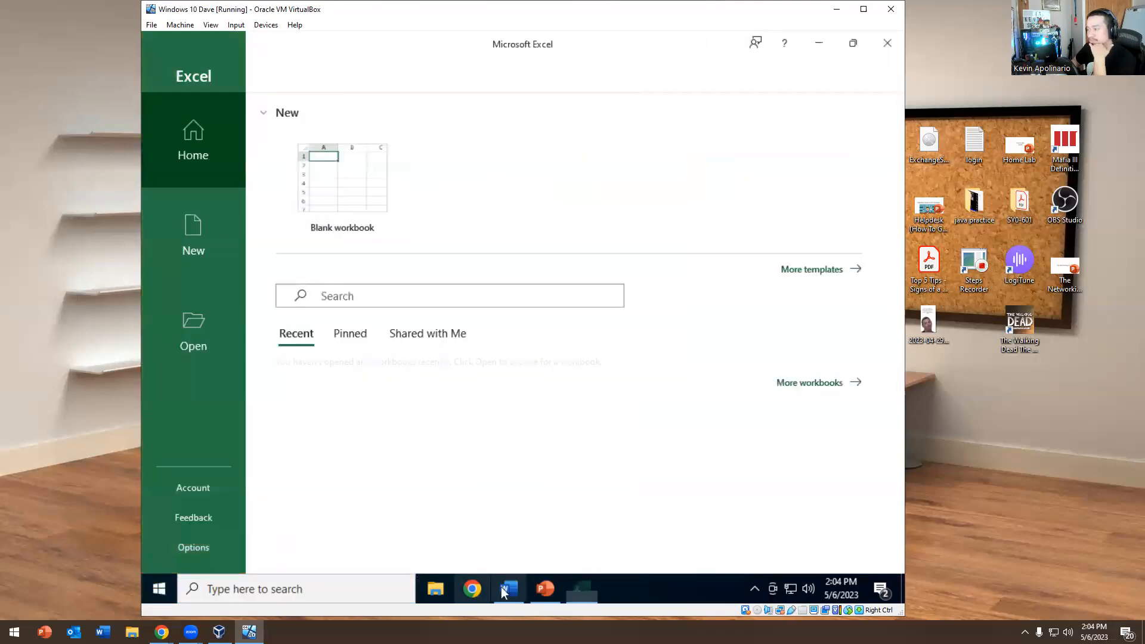
# Pin PowerPoint and Excel to the taskbar from their running icons
pyautogui.rightClick(508, 589)
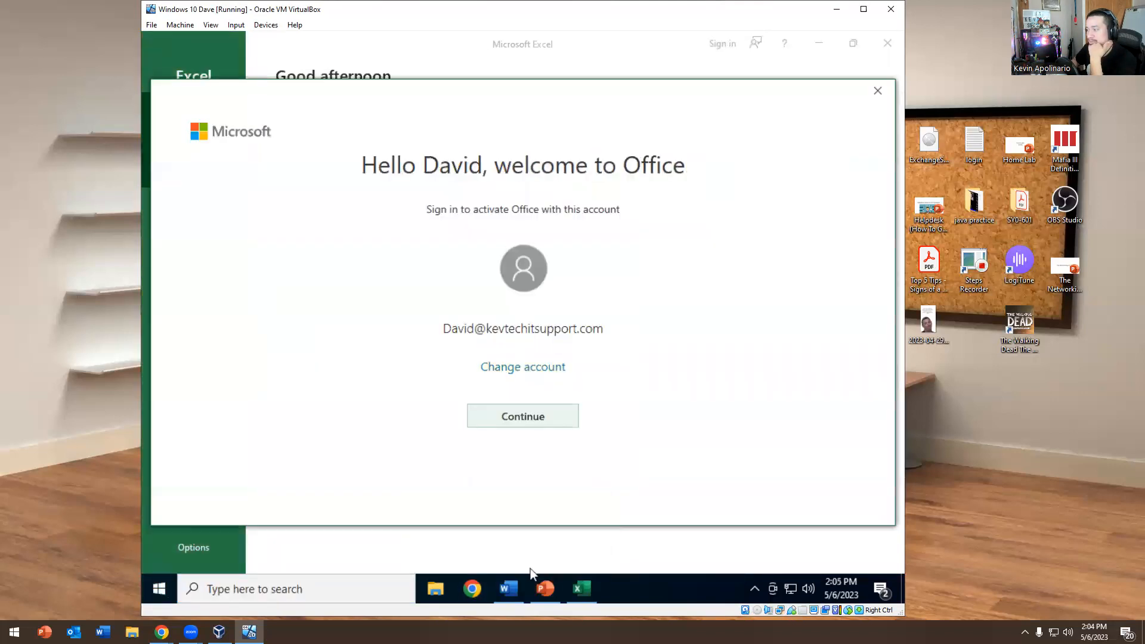
pyautogui.rightClick(546, 589)
pyautogui.click(528, 537)
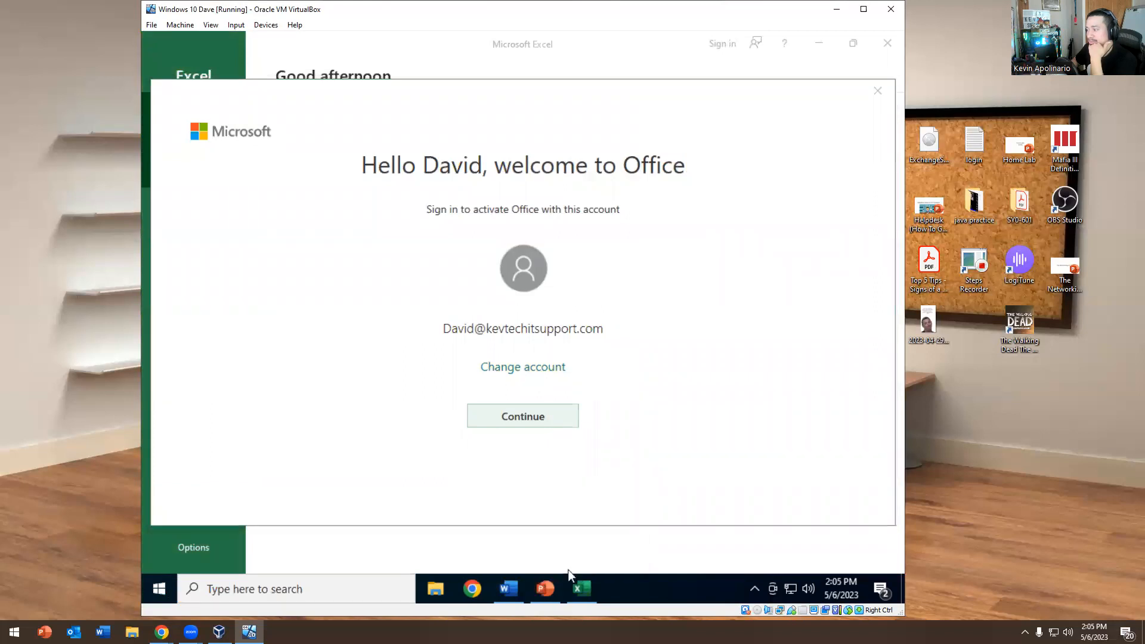
pyautogui.rightClick(572, 588)
pyautogui.click(567, 537)
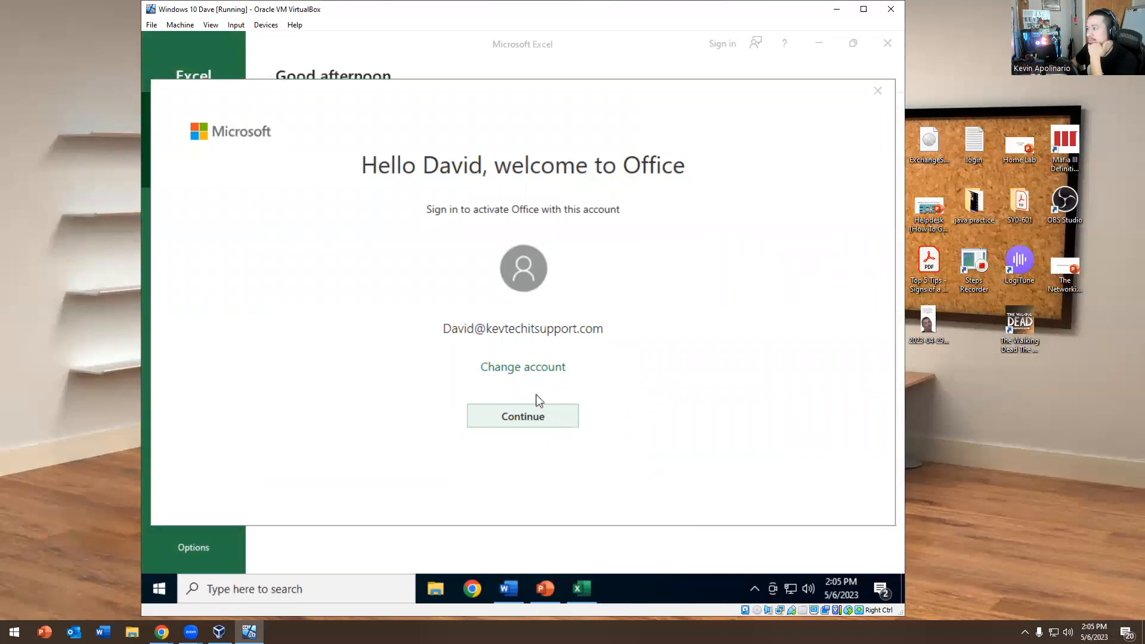
# Dismiss the sign-in prompts, accept the Office licence, close the privacy notice and close the apps
pyautogui.click(882, 88)
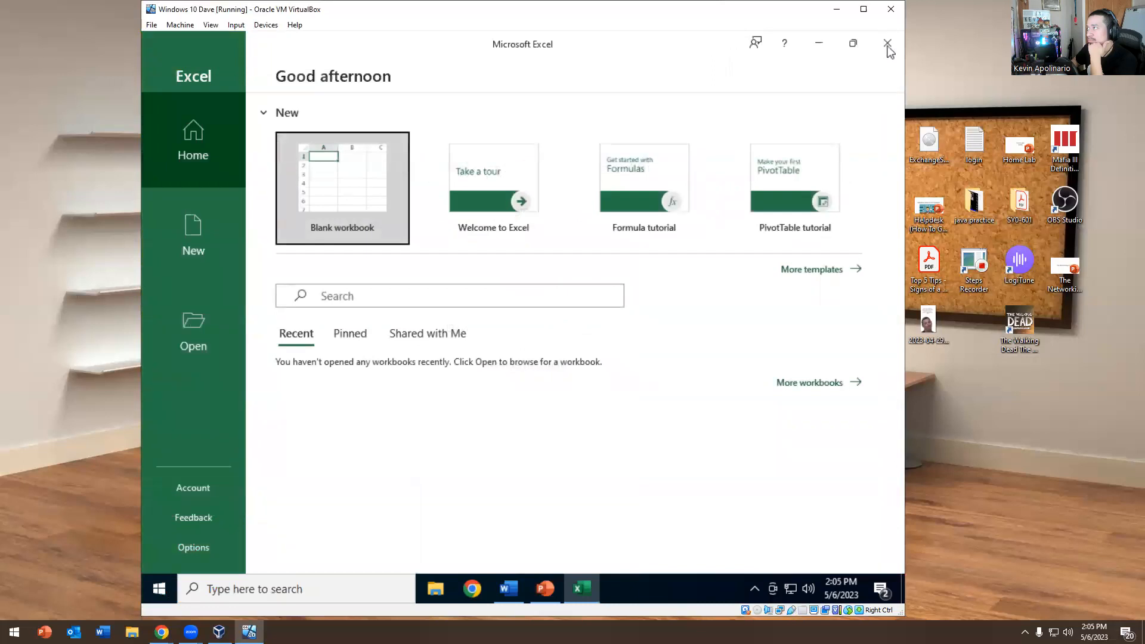
pyautogui.click(888, 42)
pyautogui.click(874, 92)
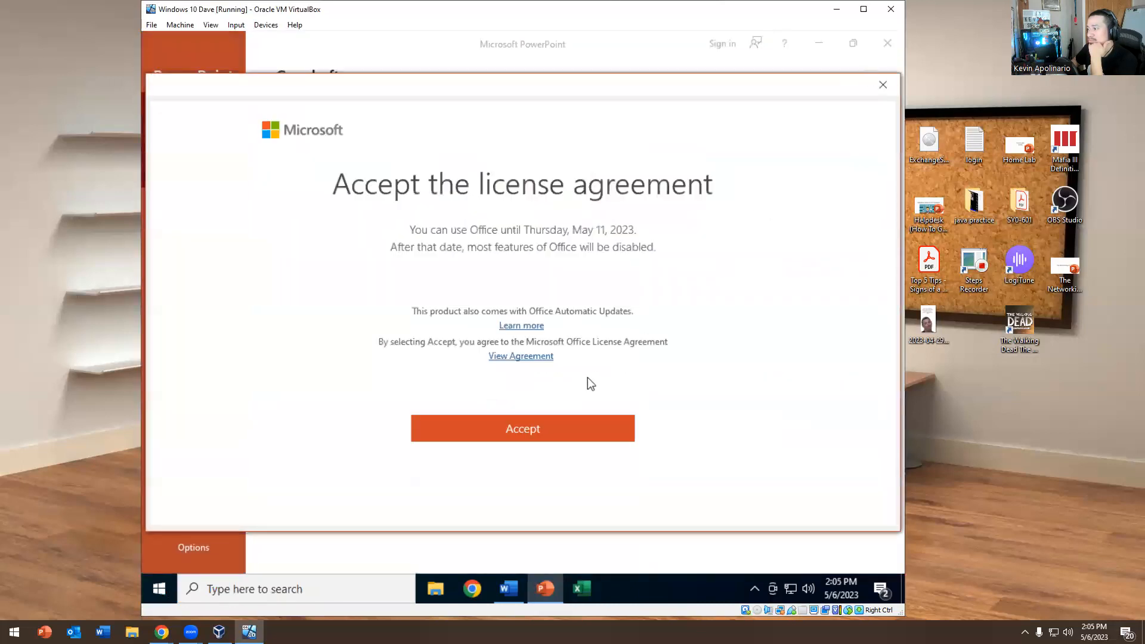
pyautogui.click(519, 429)
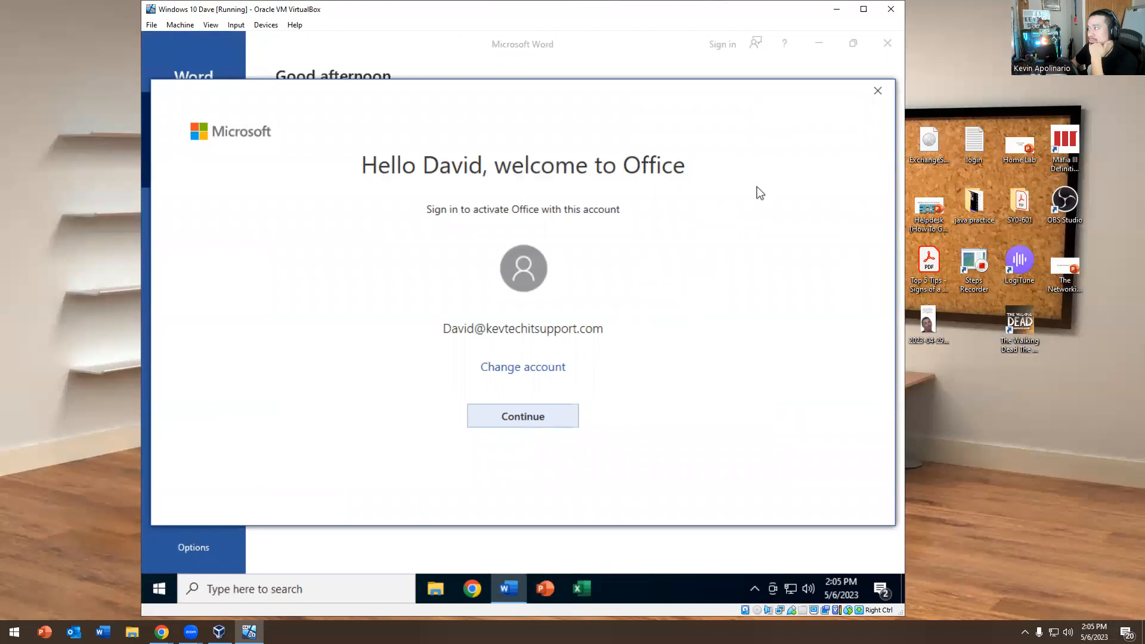
pyautogui.click(877, 91)
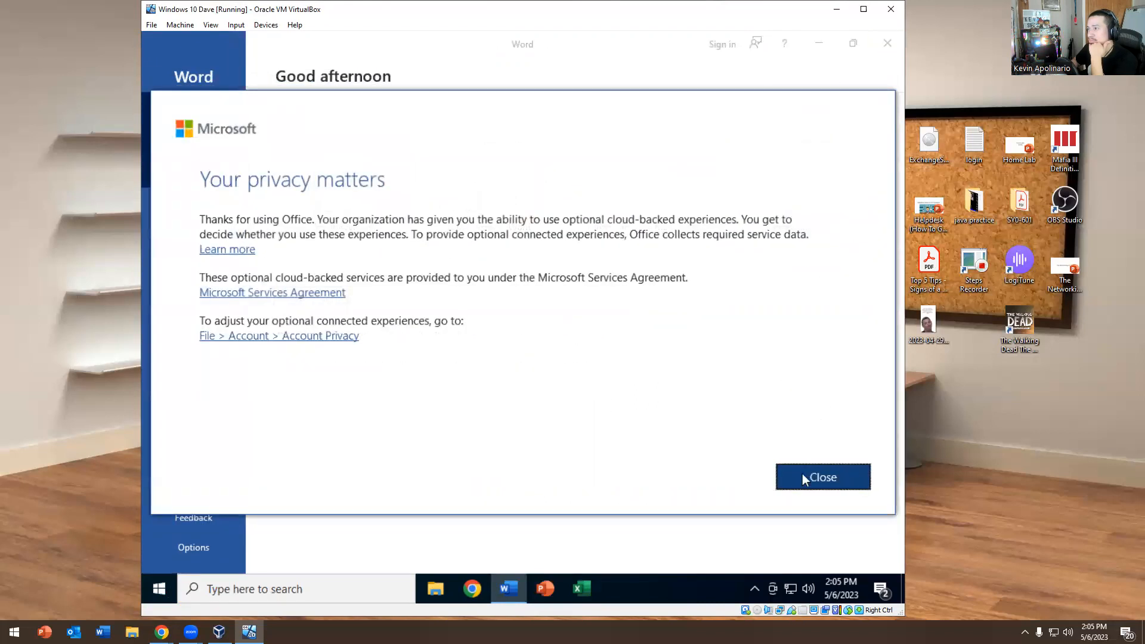
pyautogui.click(806, 476)
pyautogui.click(888, 42)
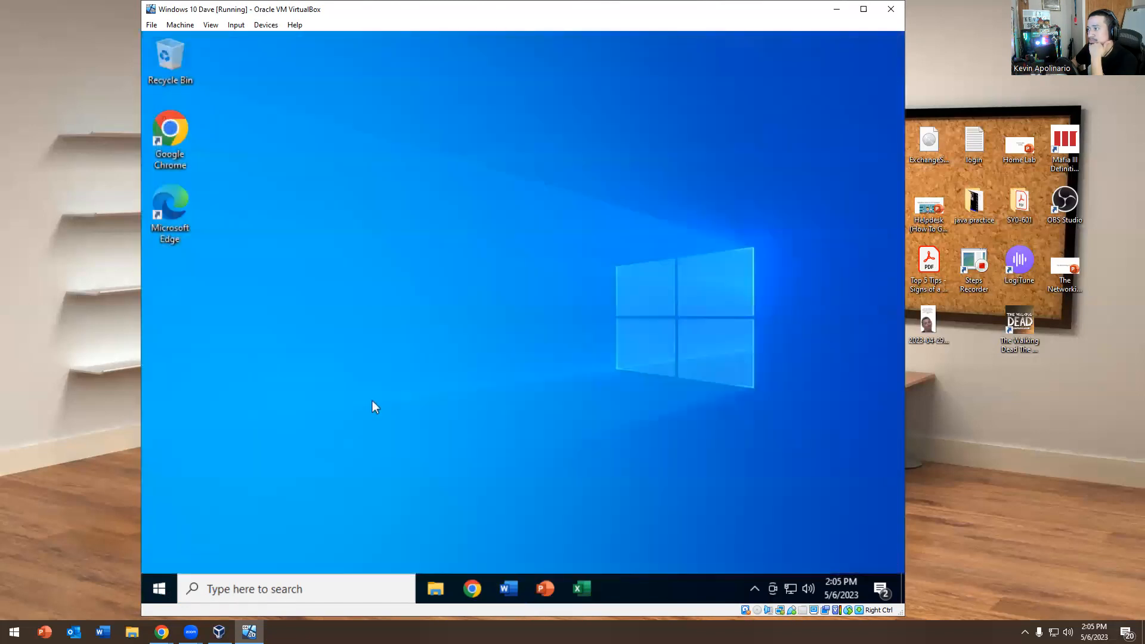
# Launch Outlook by searching 'outl' and submit the work account's email address
pyautogui.click(162, 591)
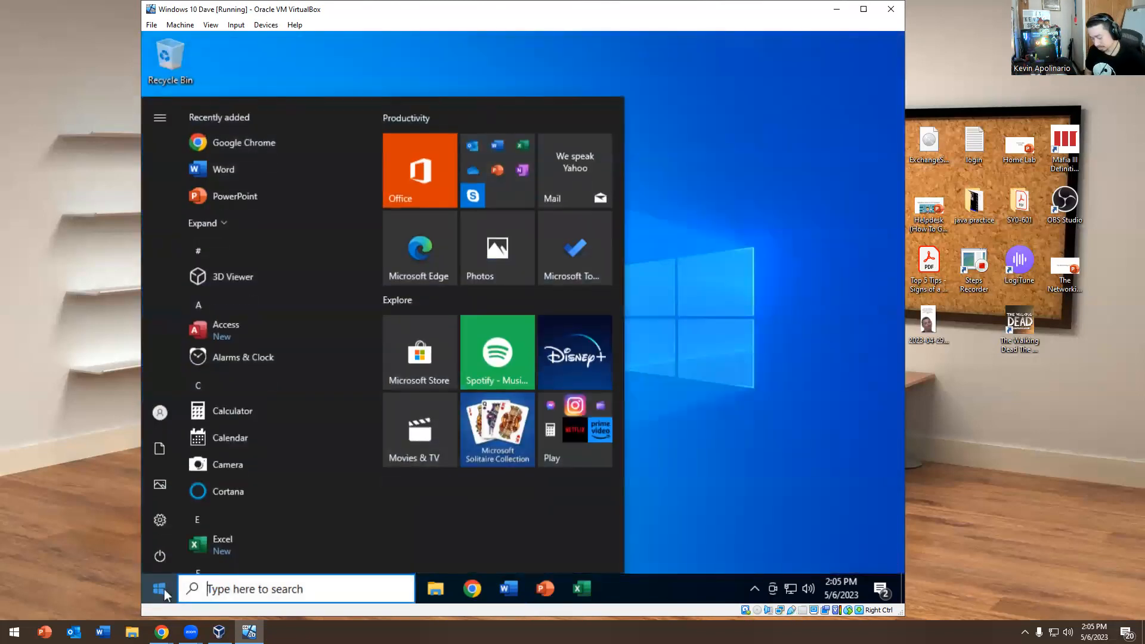
pyautogui.write('outl')
pyautogui.press('Return')
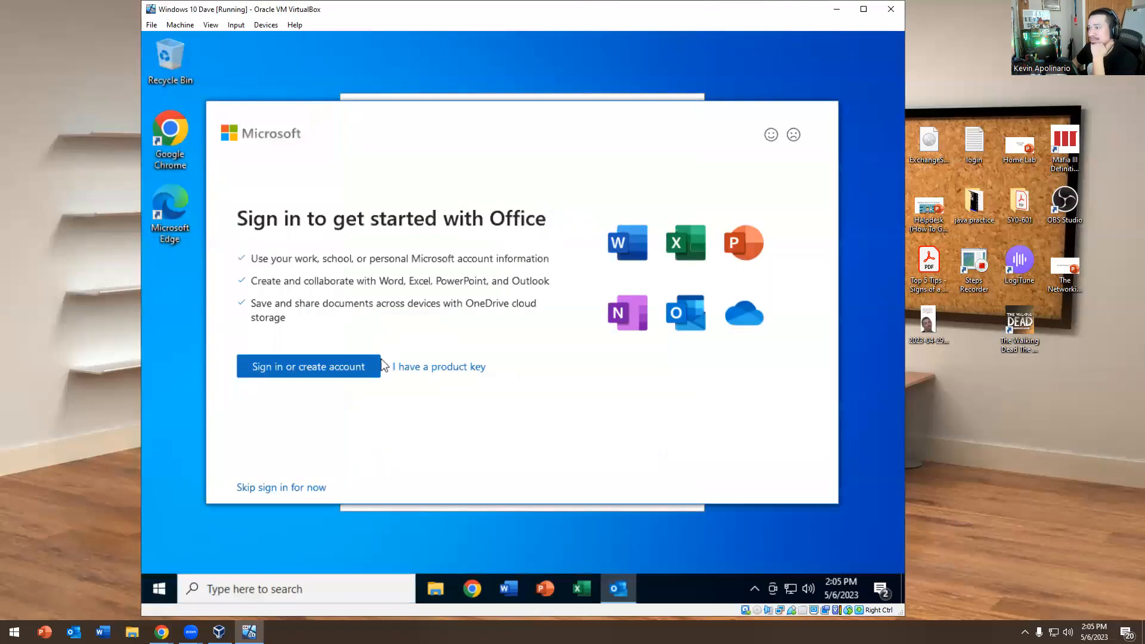
pyautogui.click(433, 366)
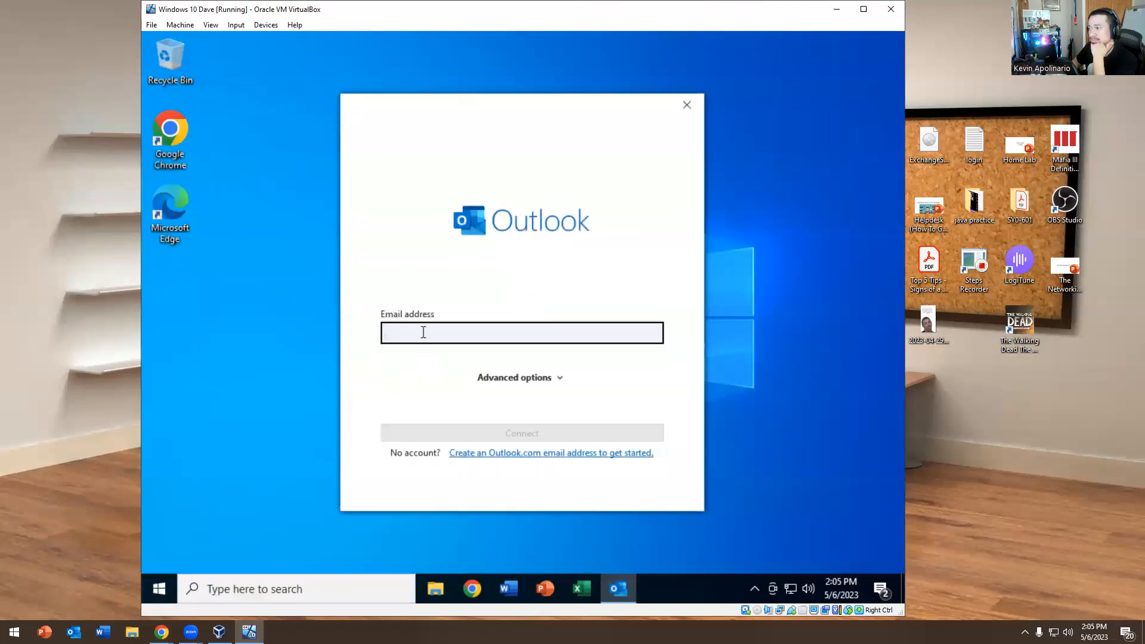
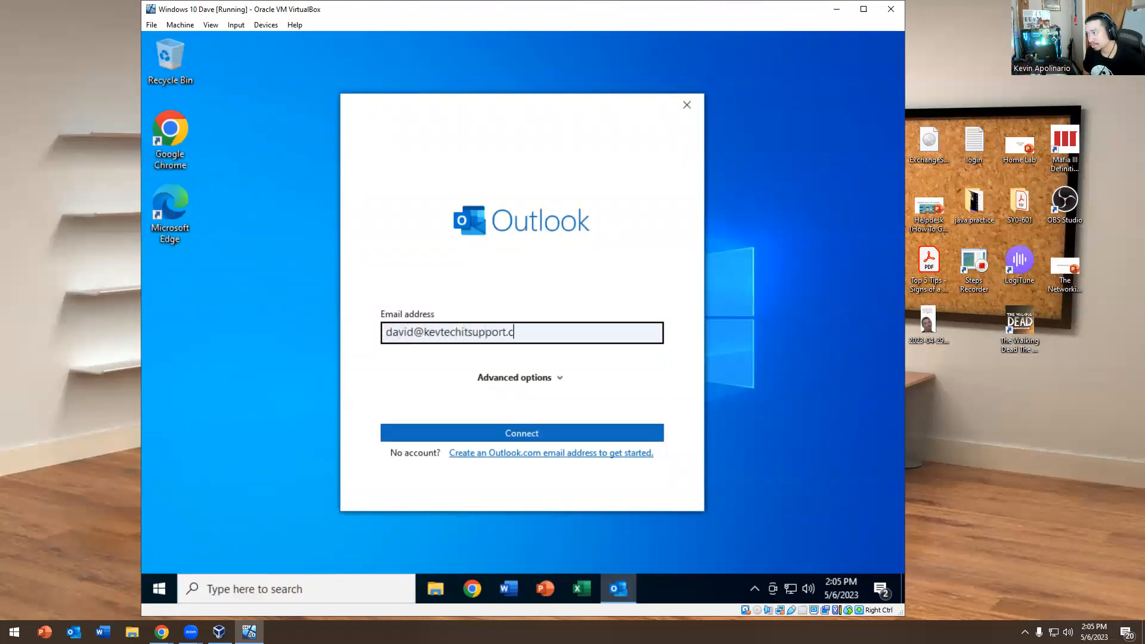
pyautogui.press('Return')
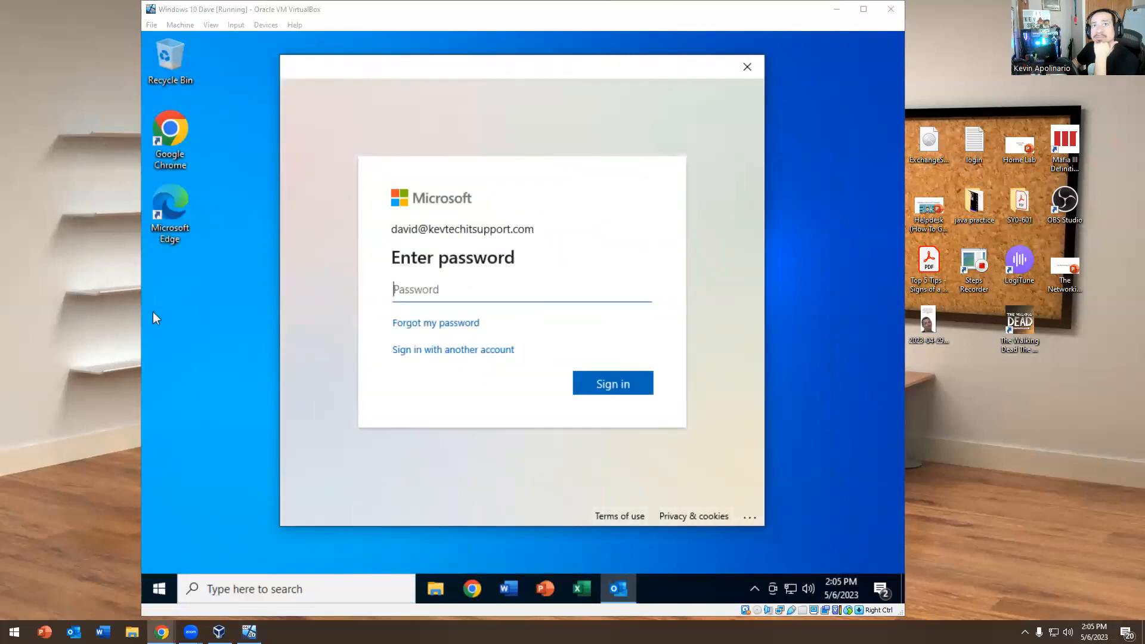
# Enter the account password on the Microsoft sign-in page and sign in
pyautogui.click(418, 280)
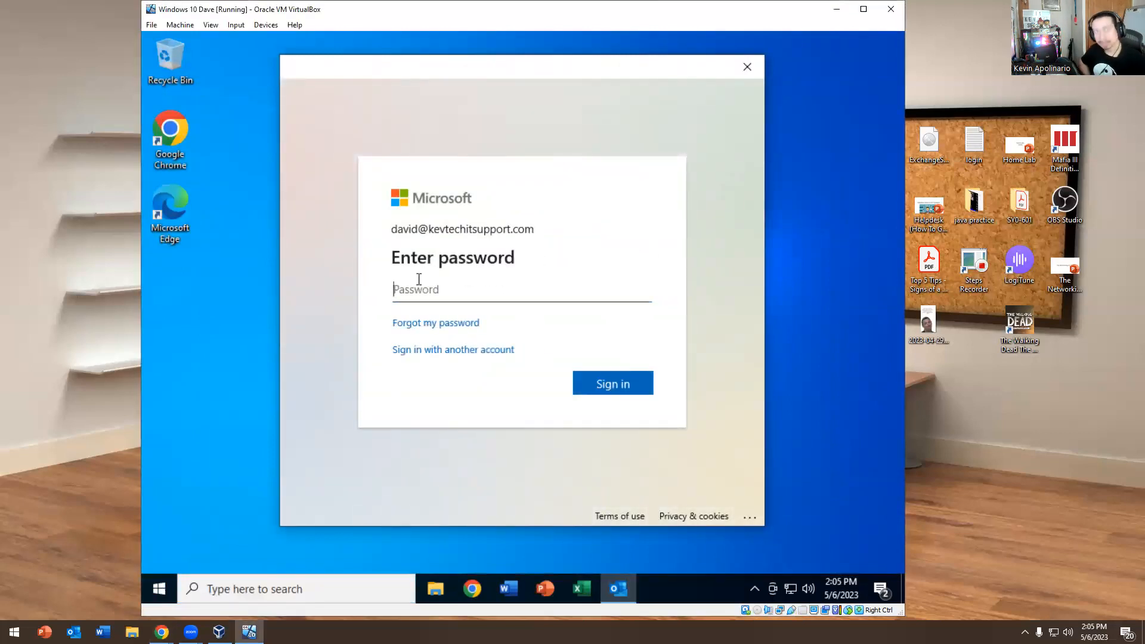
pyautogui.write('•')
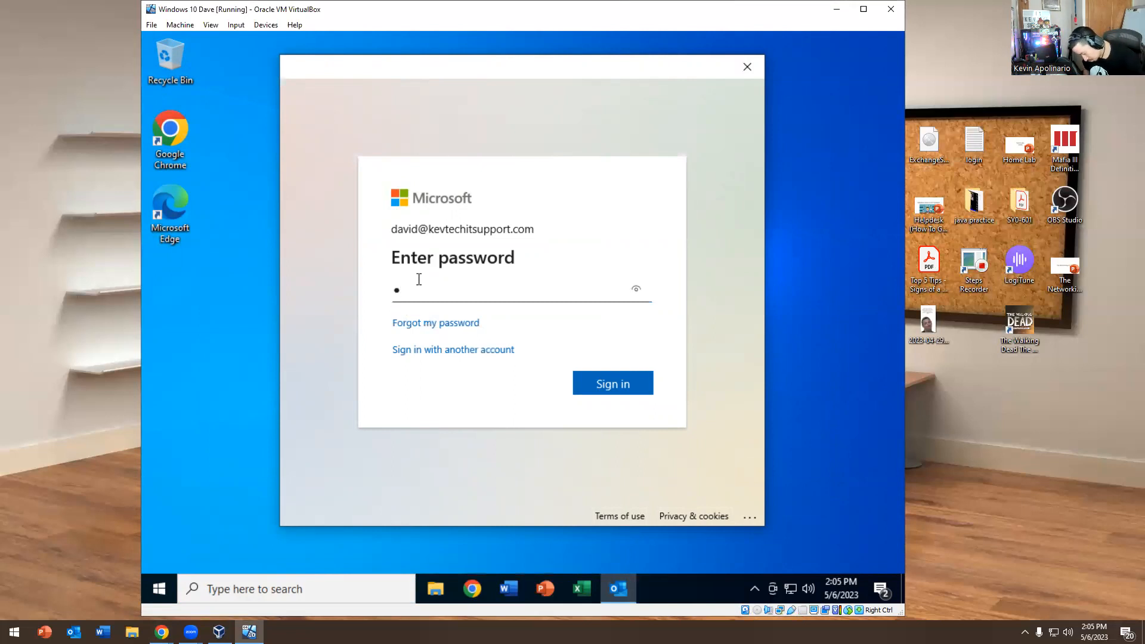
pyautogui.write('••••••••••••')
pyautogui.press('Return')
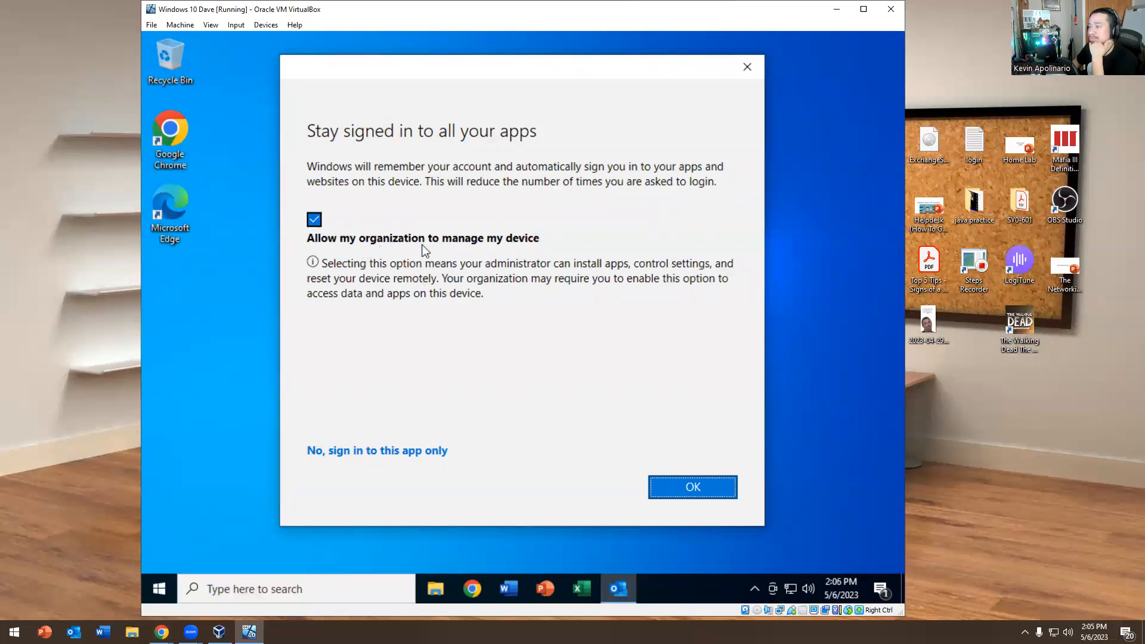
# Allow the organization to manage the device and acknowledge the Windows Hello notice
pyautogui.click(686, 493)
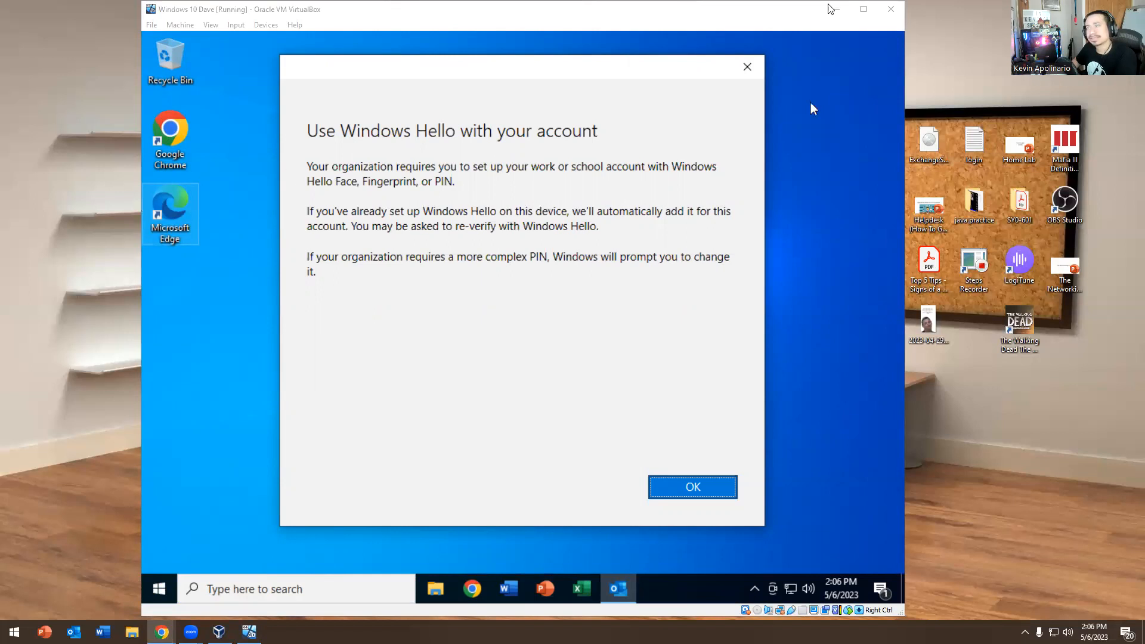
pyautogui.click(709, 496)
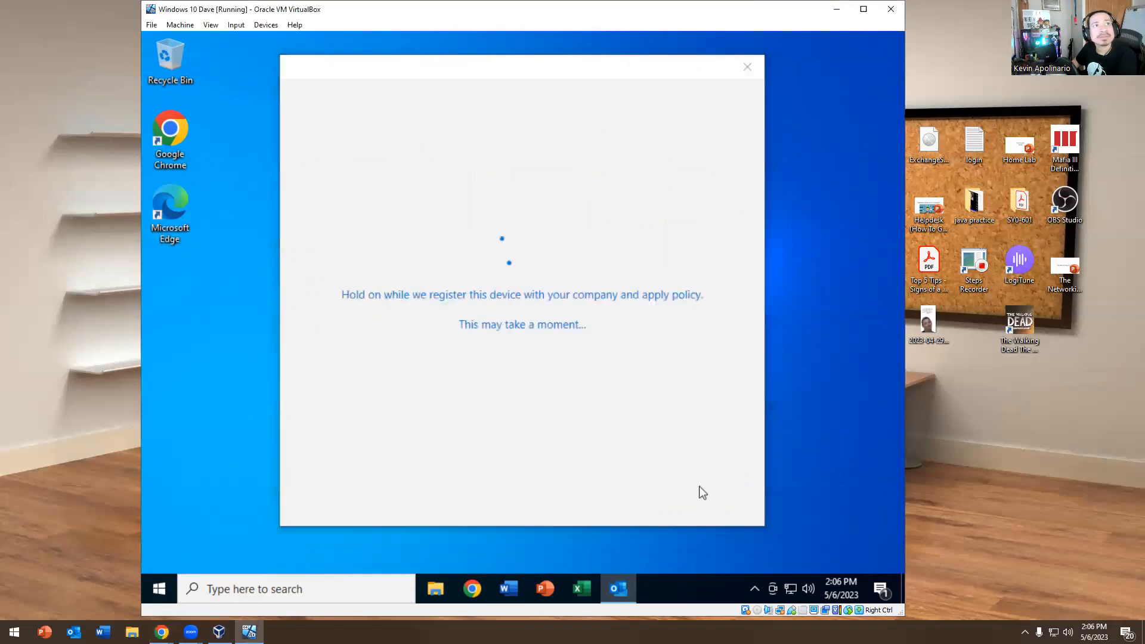
# Cancel the Windows Hello PIN setup twice, skip it, and finish adding the work account
pyautogui.hotkey('alt', 'Tab')
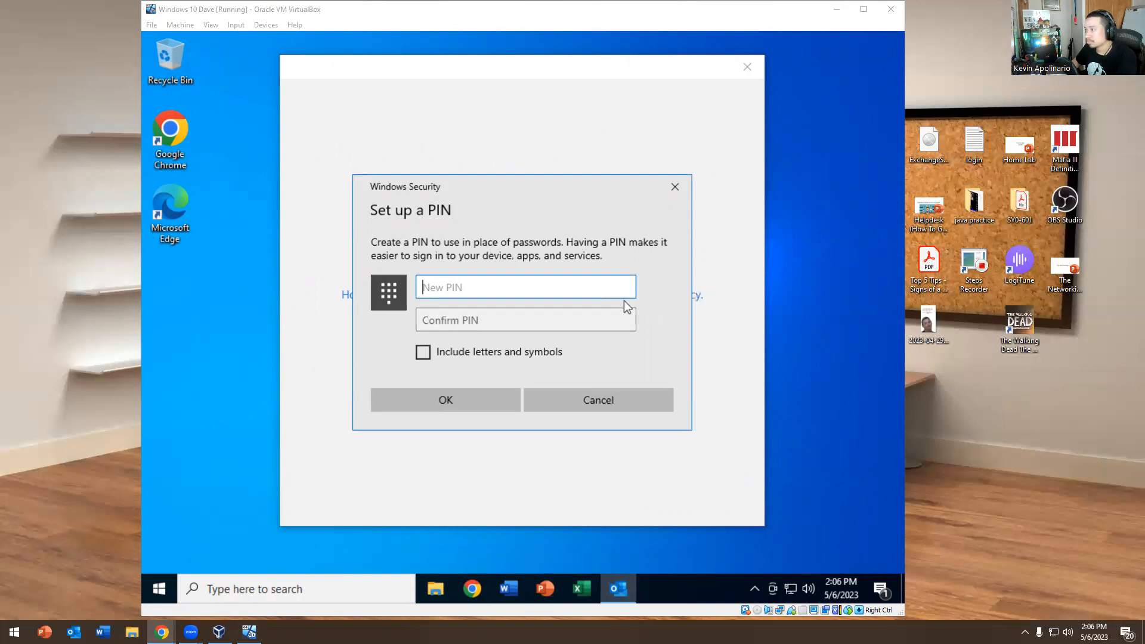
pyautogui.click(549, 292)
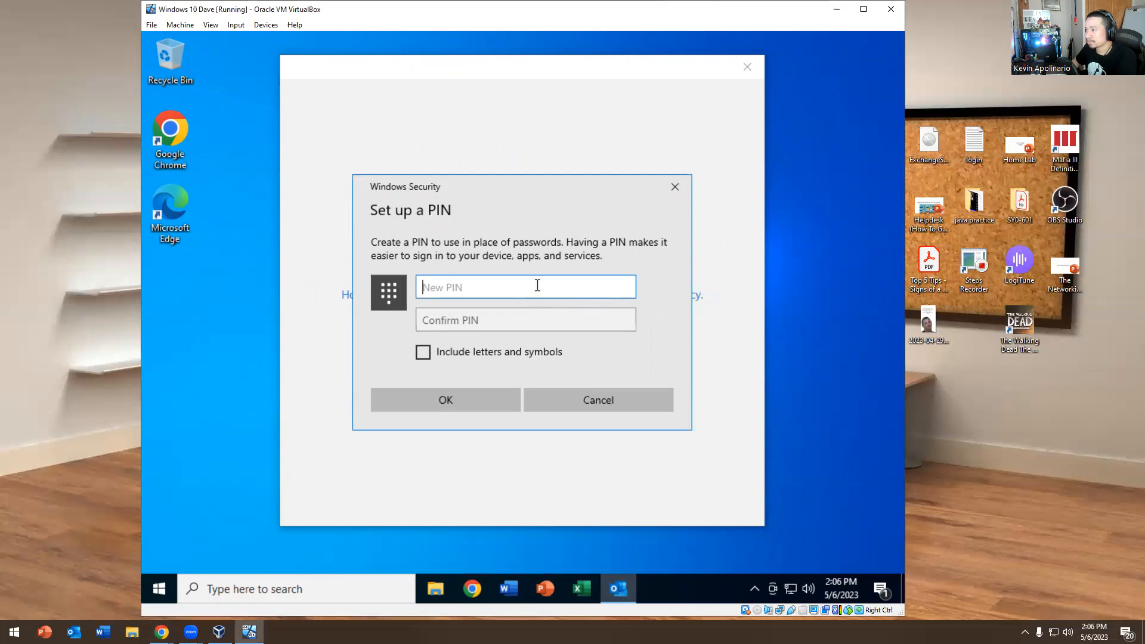
pyautogui.click(591, 398)
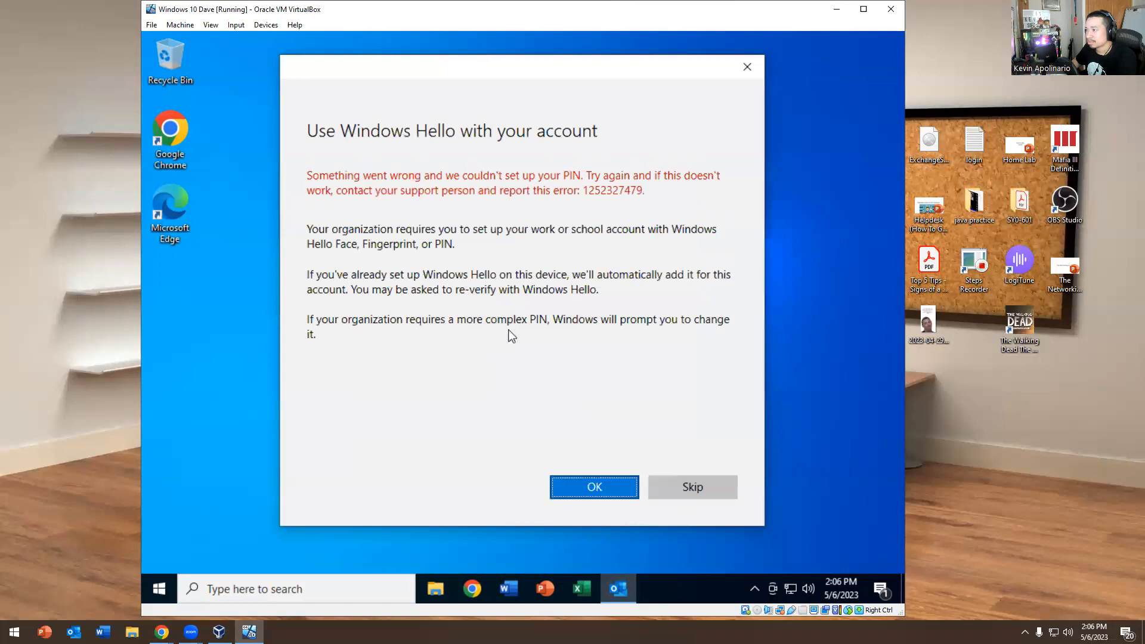
pyautogui.click(585, 486)
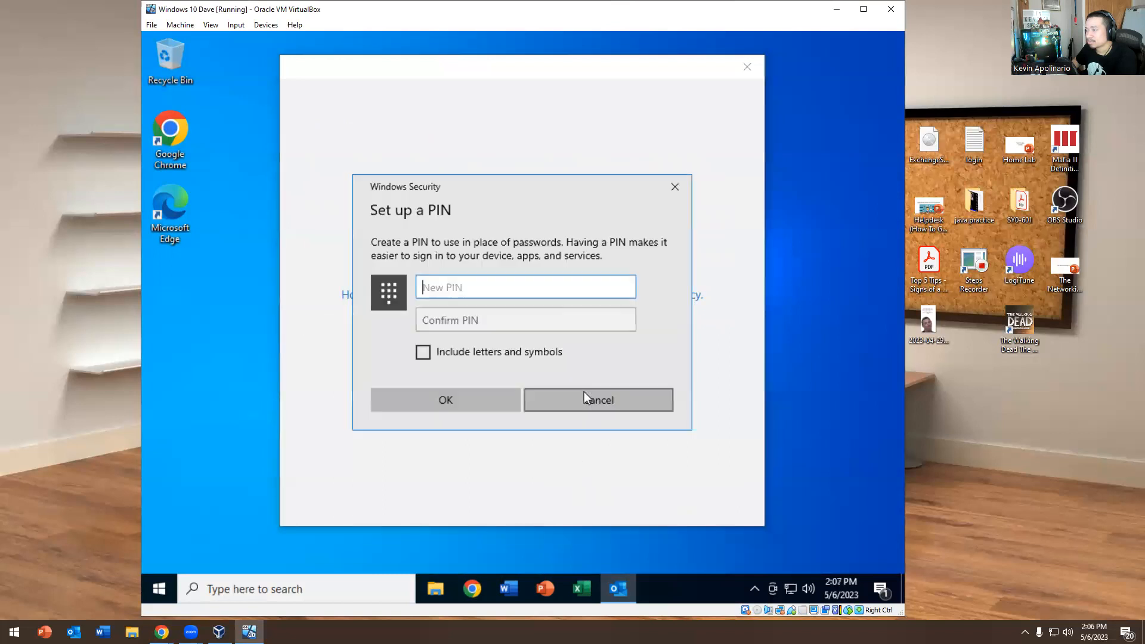
pyautogui.click(586, 394)
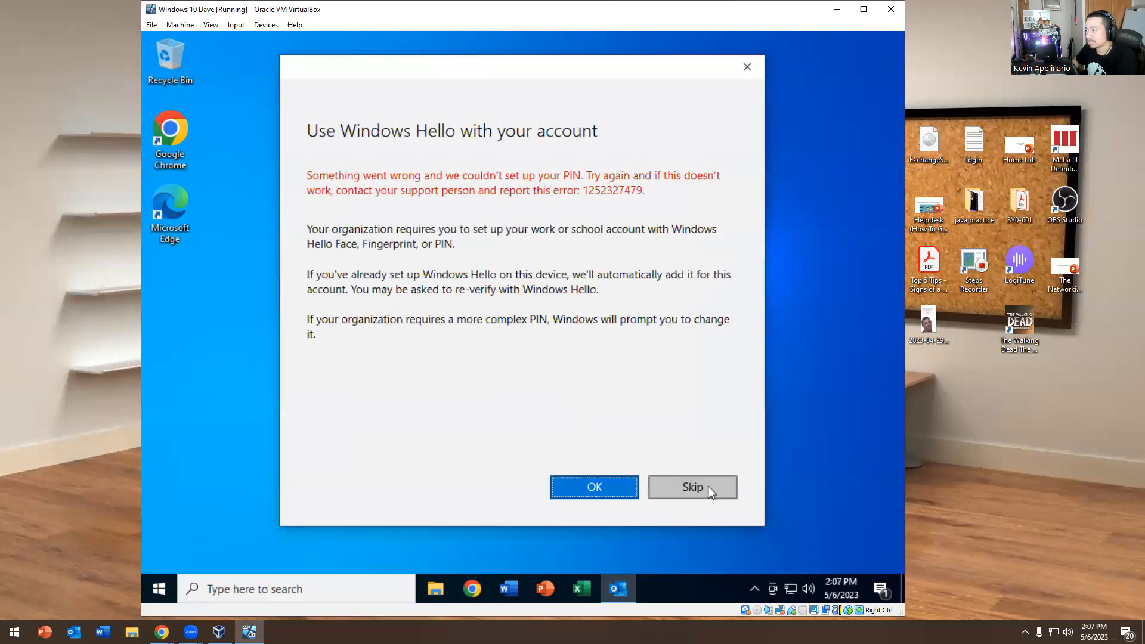
pyautogui.click(710, 485)
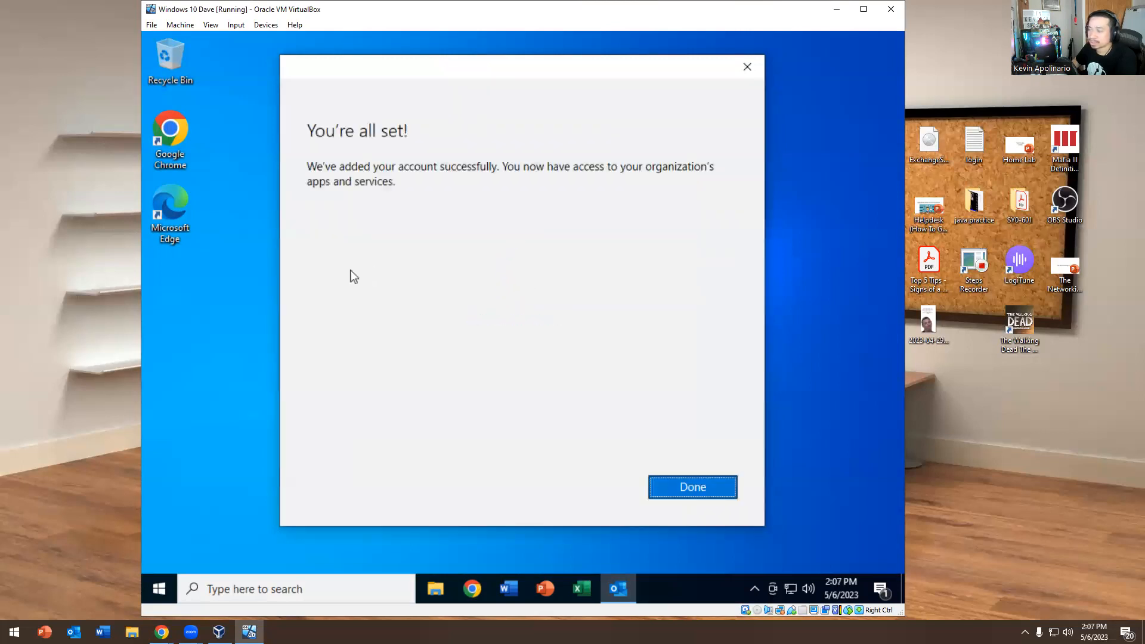
pyautogui.click(680, 483)
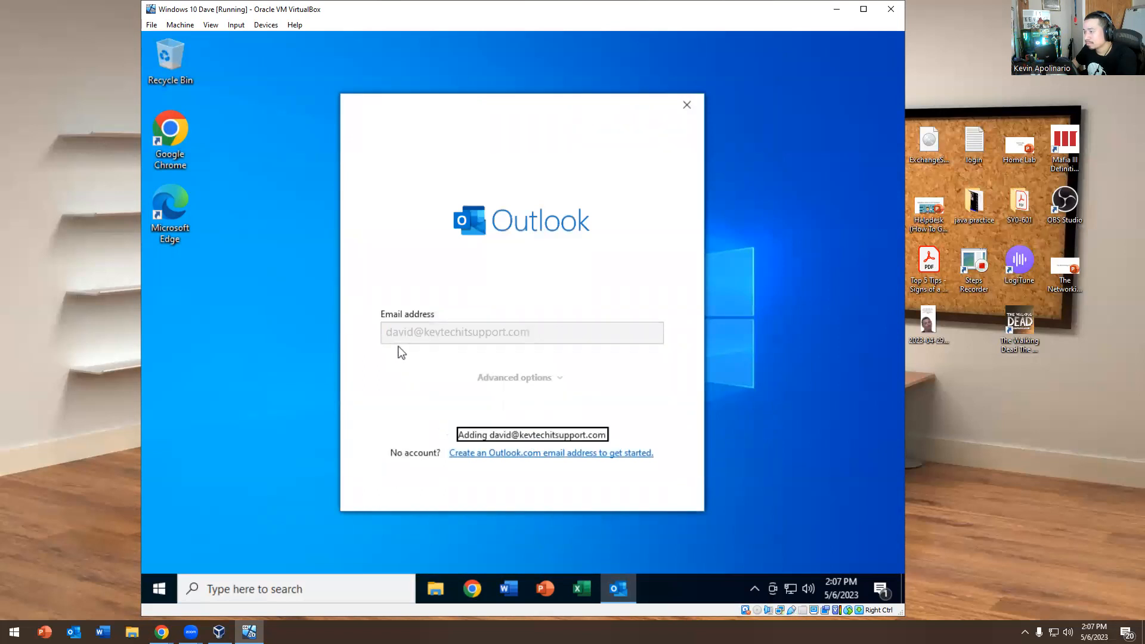
# Finish the 'Account successfully added' screen and pin Outlook to the taskbar while it loads
pyautogui.hotkey('alt', 'Tab')
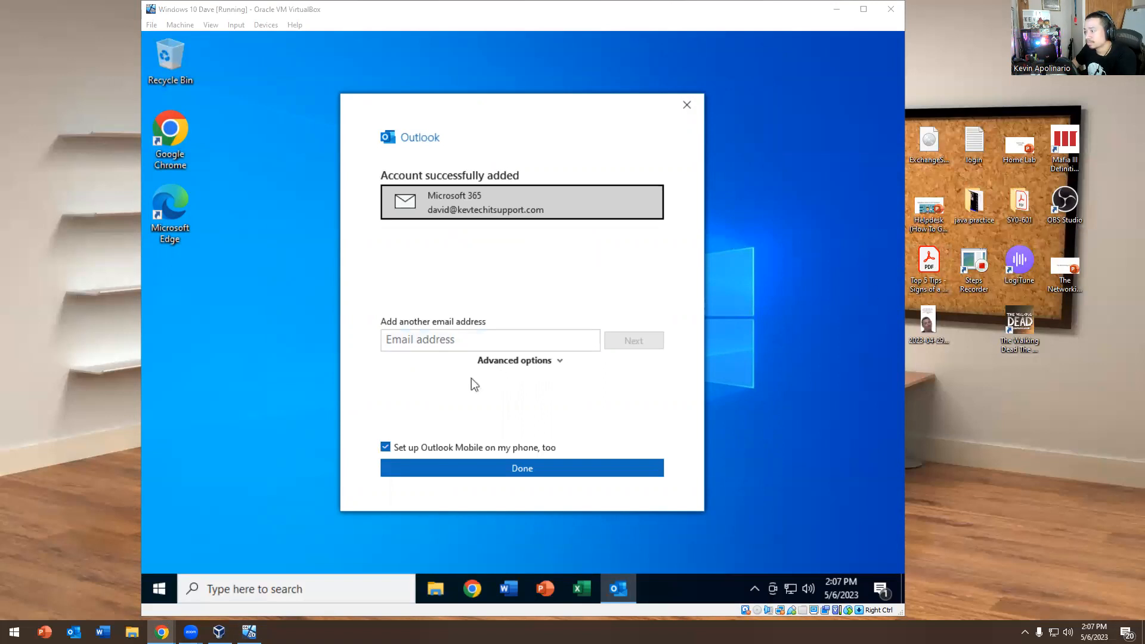
pyautogui.click(385, 448)
pyautogui.click(468, 472)
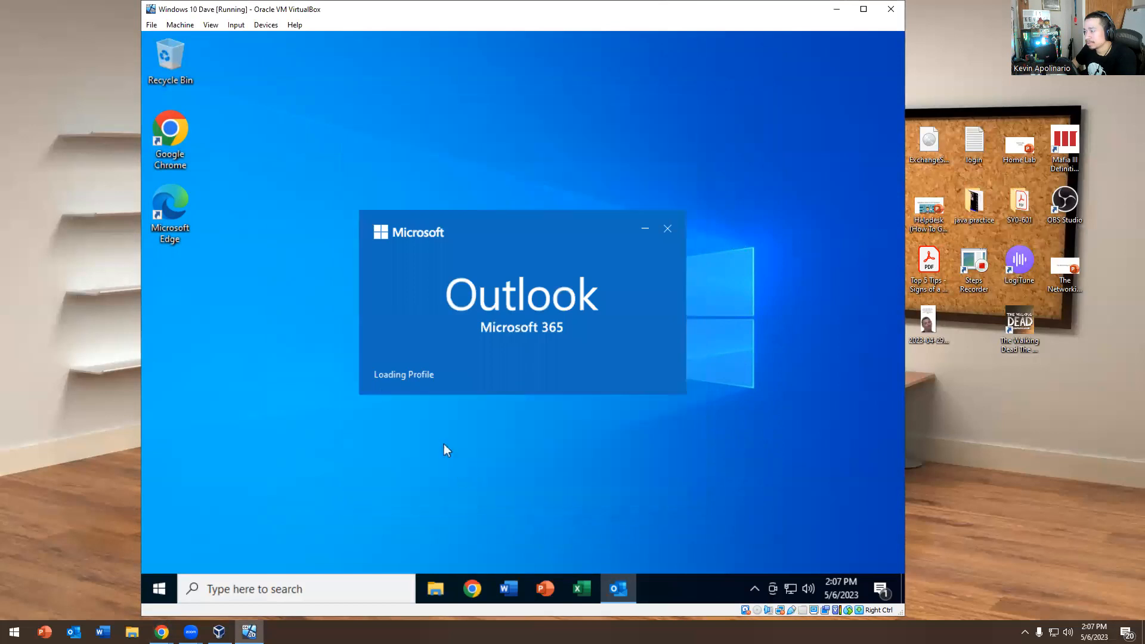
pyautogui.rightClick(623, 590)
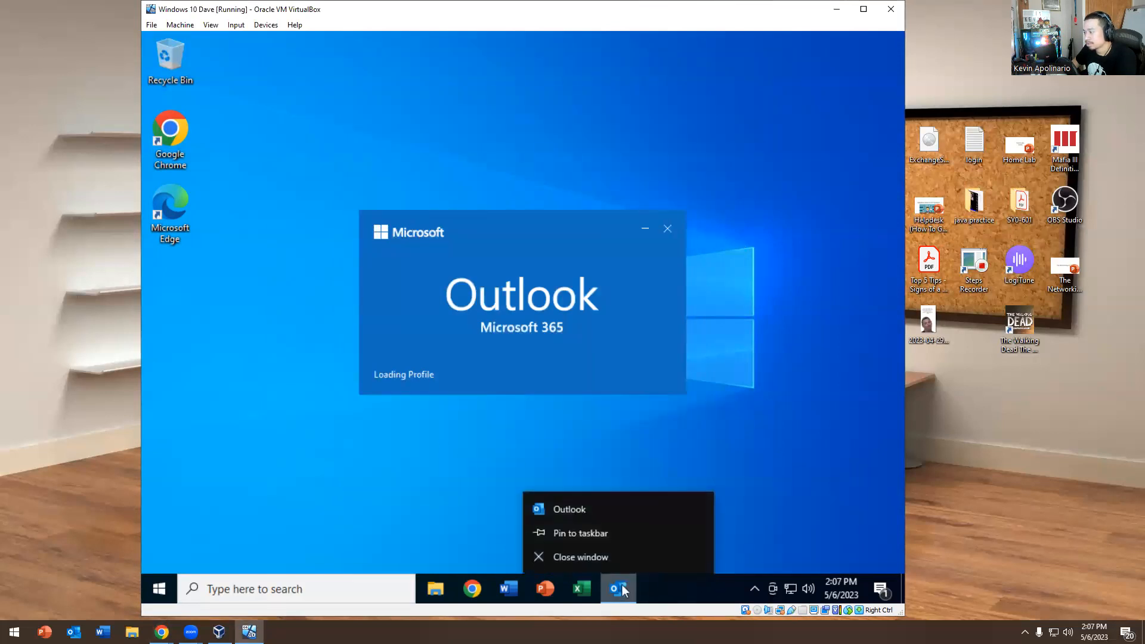
pyautogui.click(595, 532)
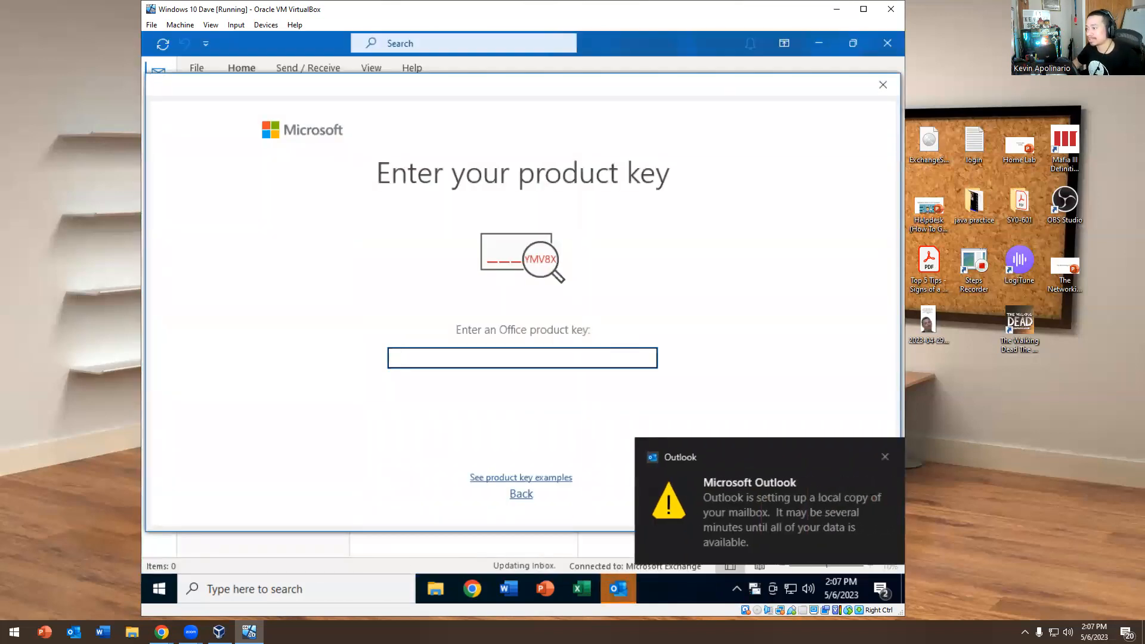
# Back out of the product key prompt, accept the Office licence, and close the privacy notice
pyautogui.click(529, 497)
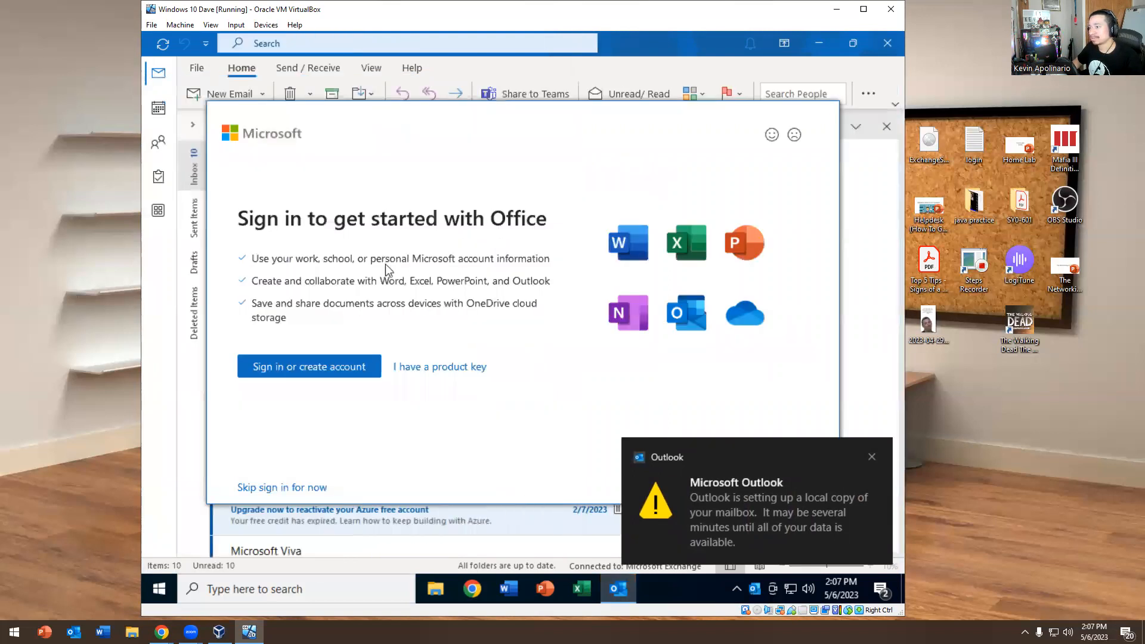
pyautogui.click(409, 370)
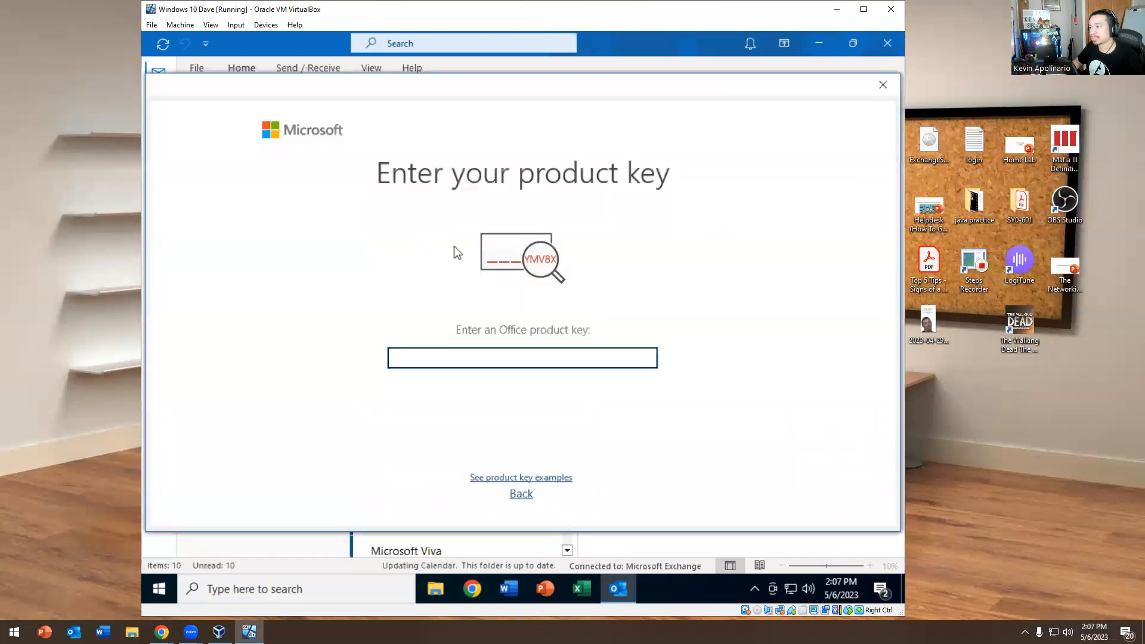
pyautogui.click(883, 85)
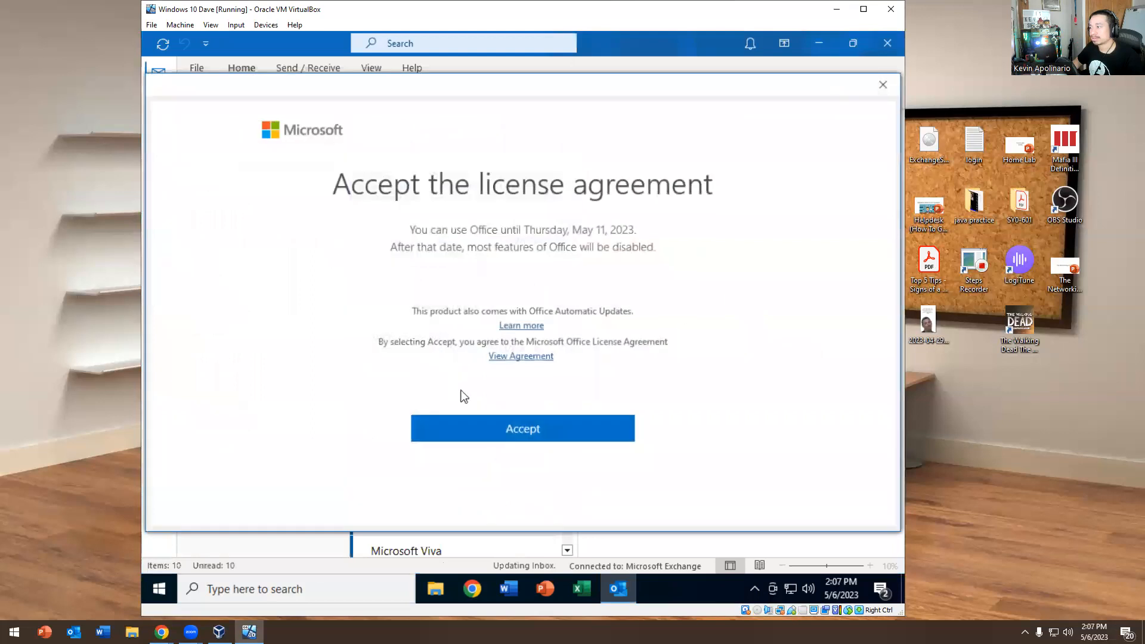
pyautogui.click(443, 424)
pyautogui.click(812, 476)
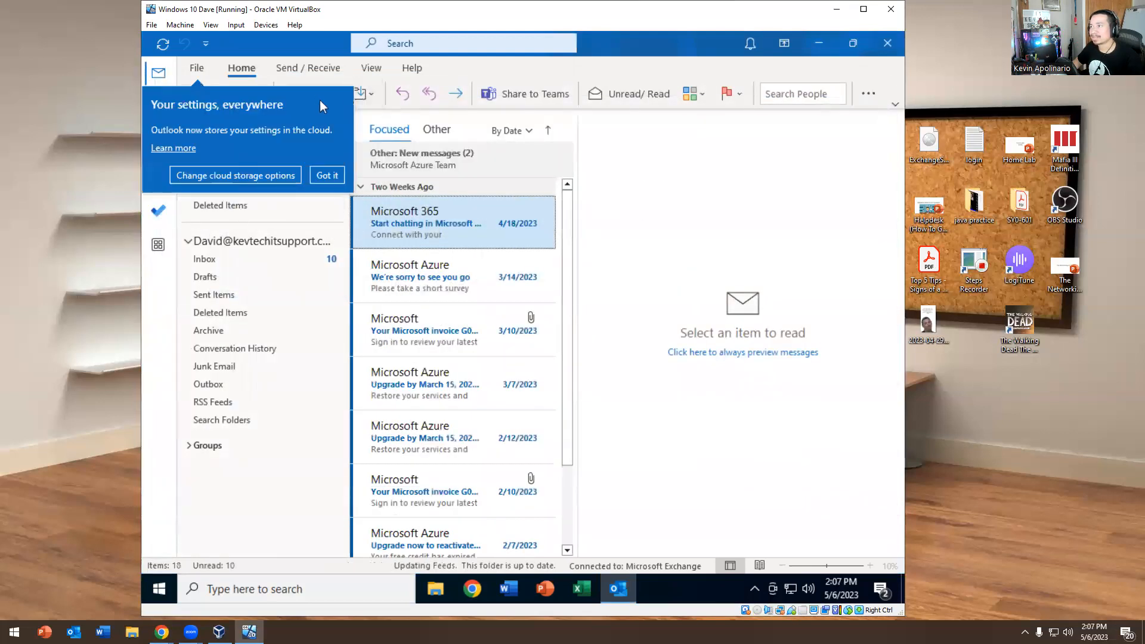
# Restart Outlook, dismiss the cloud-settings, layout and welcome tips, and show the View tab
pyautogui.click(323, 175)
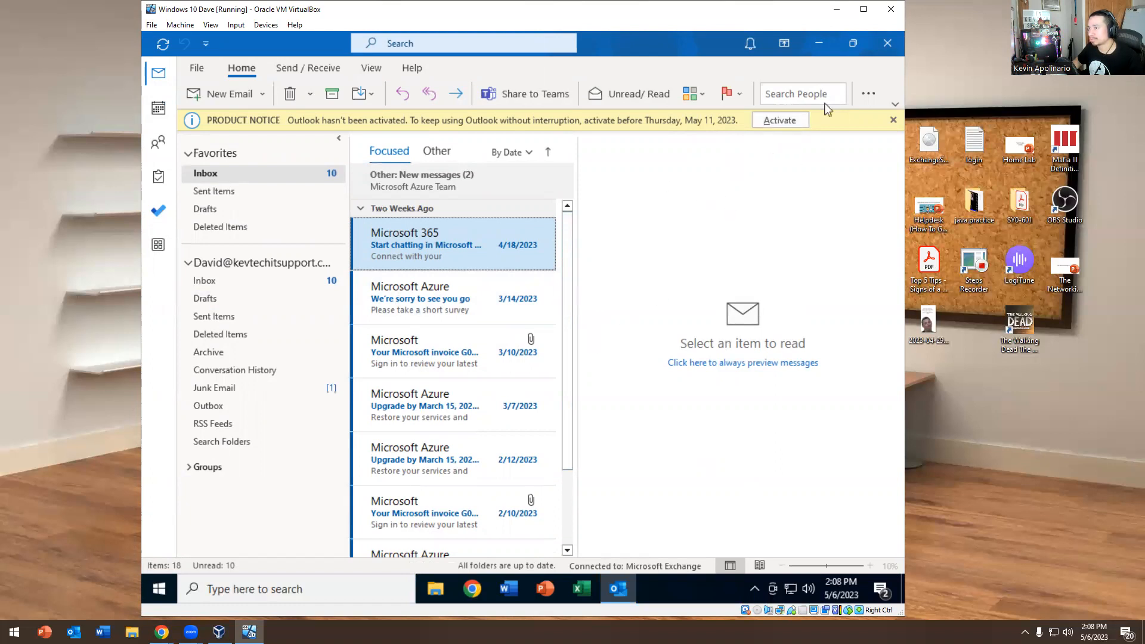
pyautogui.click(888, 43)
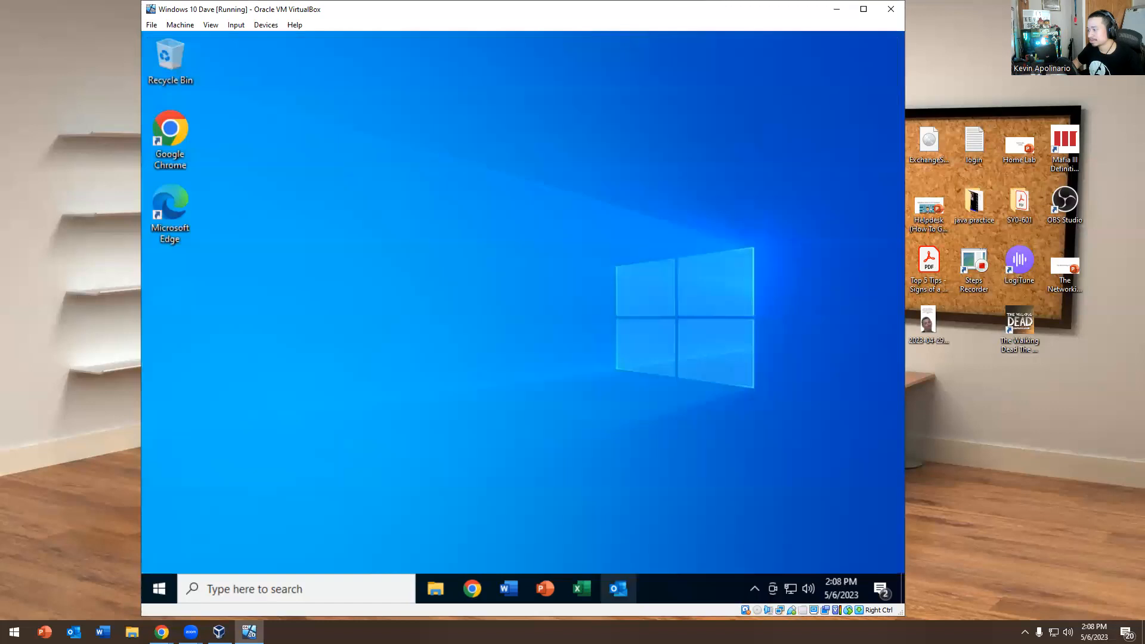
pyautogui.click(617, 589)
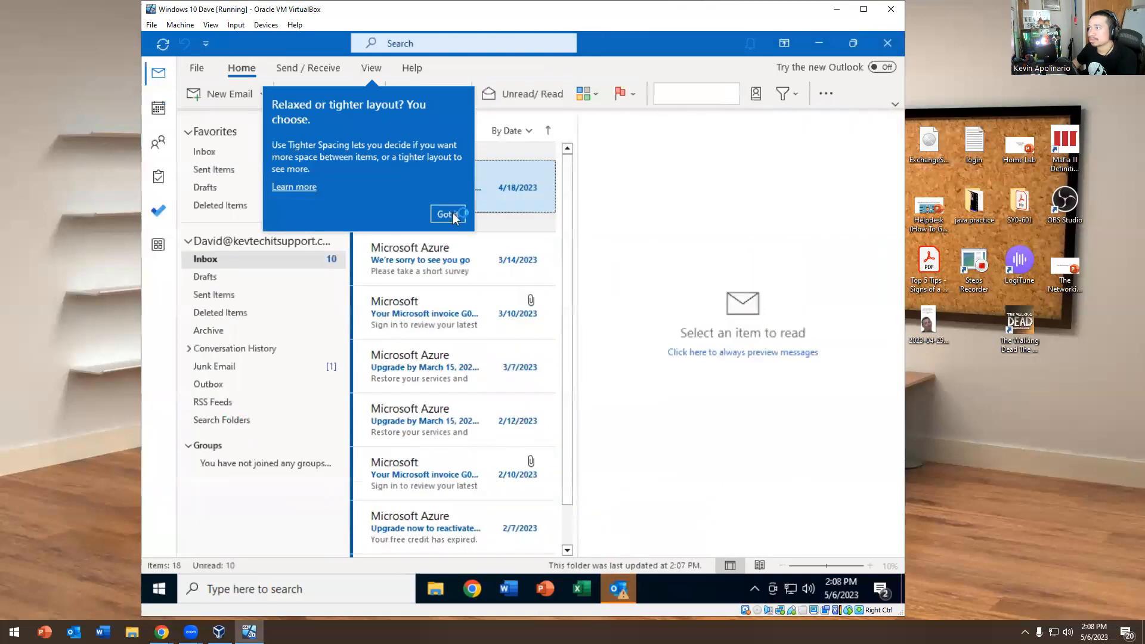
pyautogui.click(452, 215)
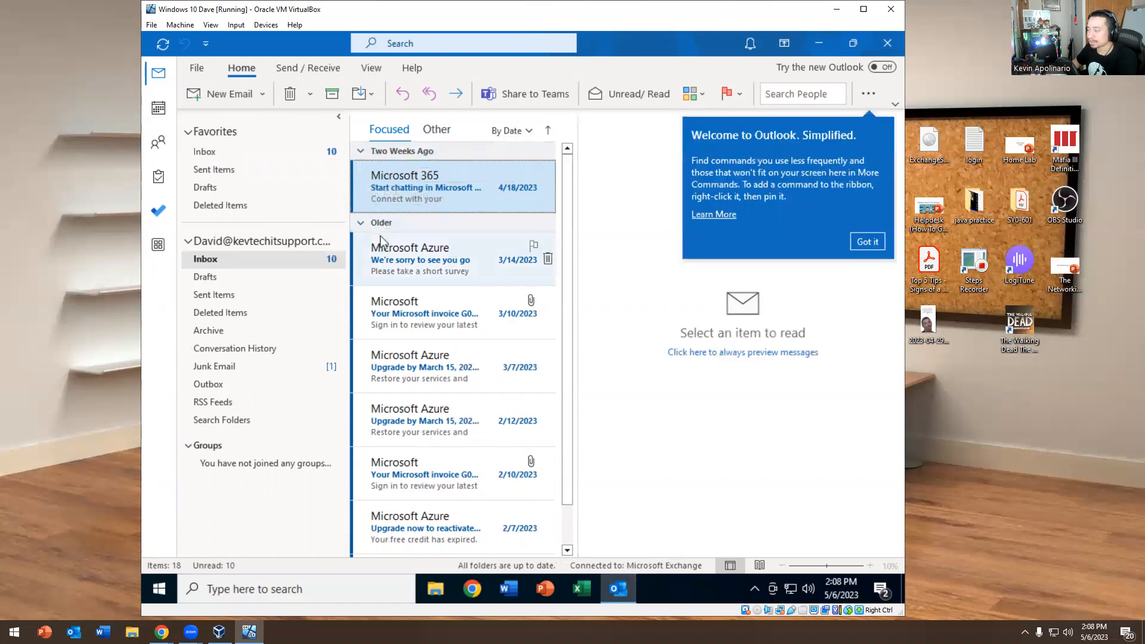
pyautogui.click(867, 241)
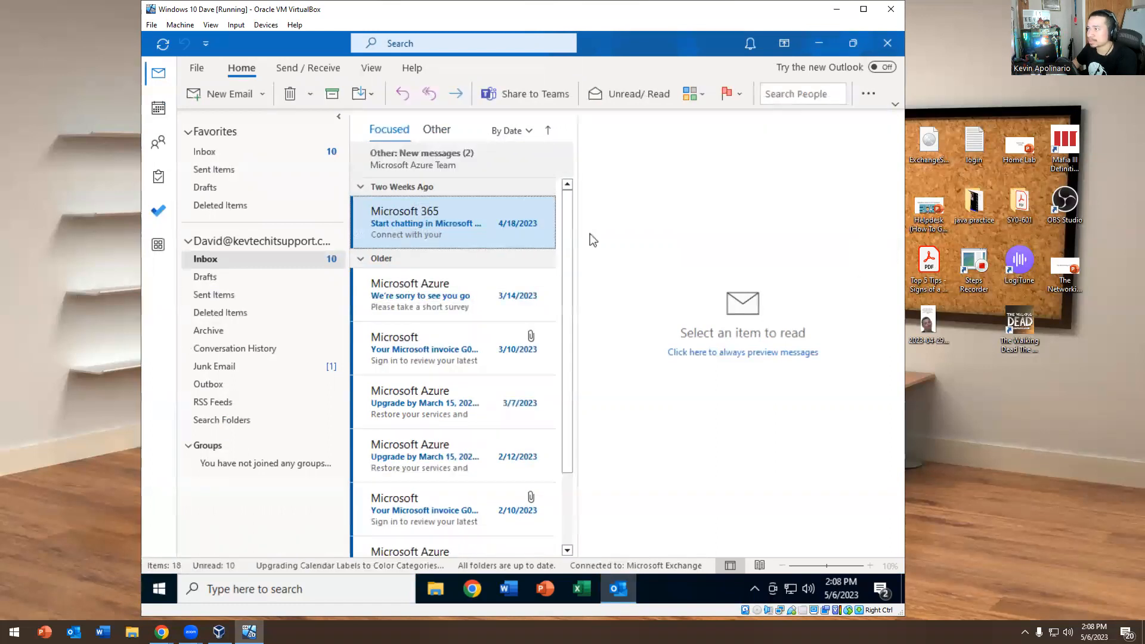
pyautogui.click(363, 71)
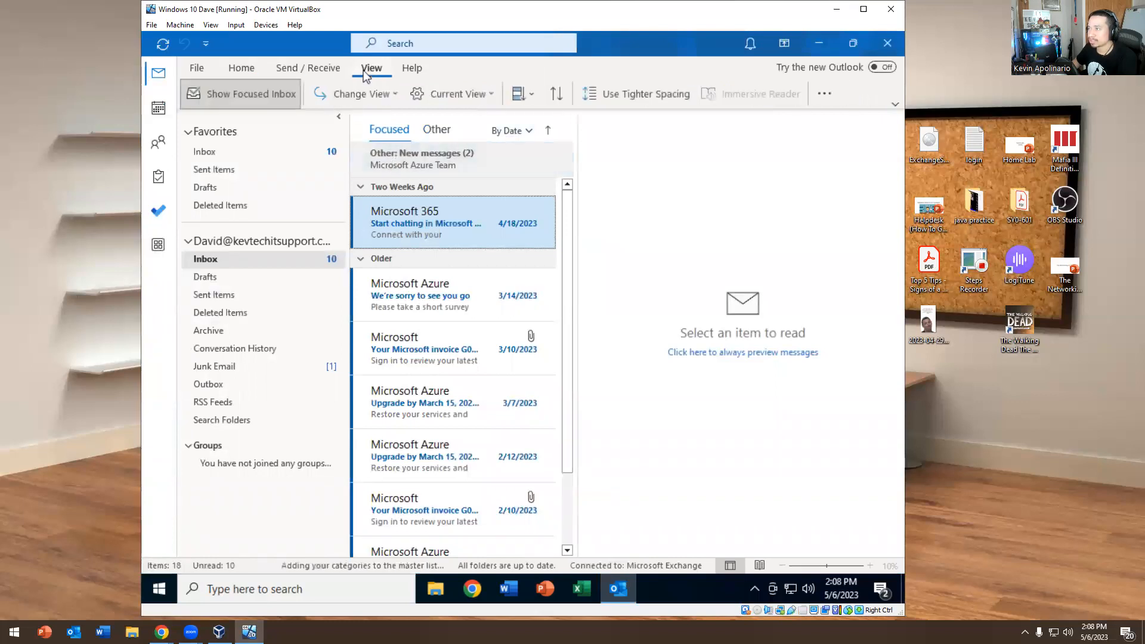
# Turn off Show Focused Inbox, pin the full ribbon open, and open the Microsoft 365 Teams message
pyautogui.click(220, 93)
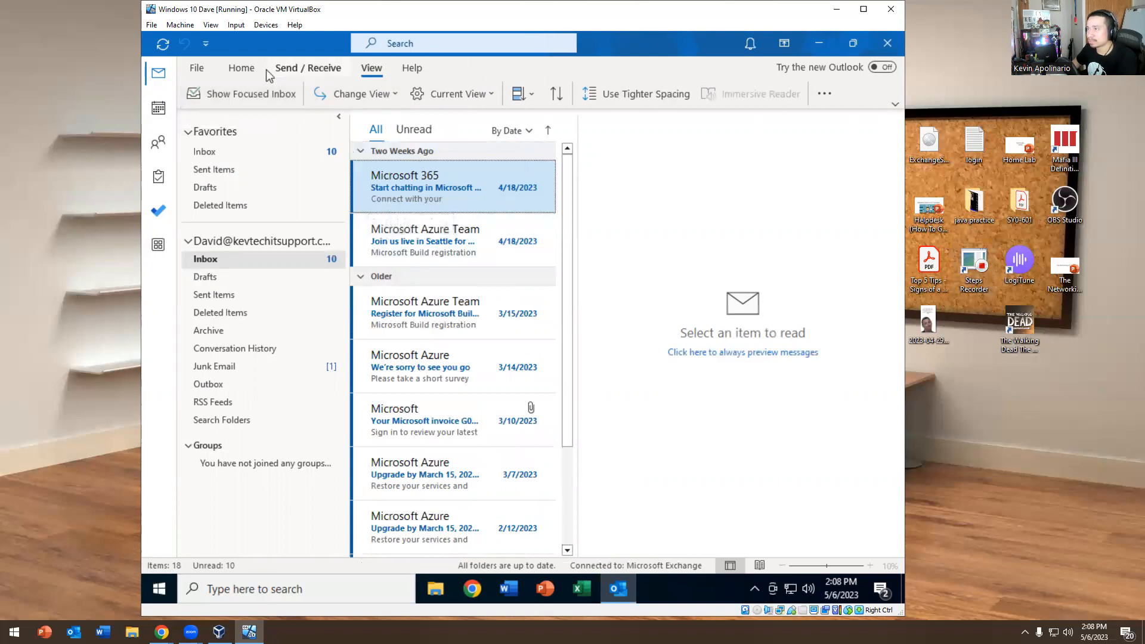
pyautogui.click(315, 68)
pyautogui.click(371, 68)
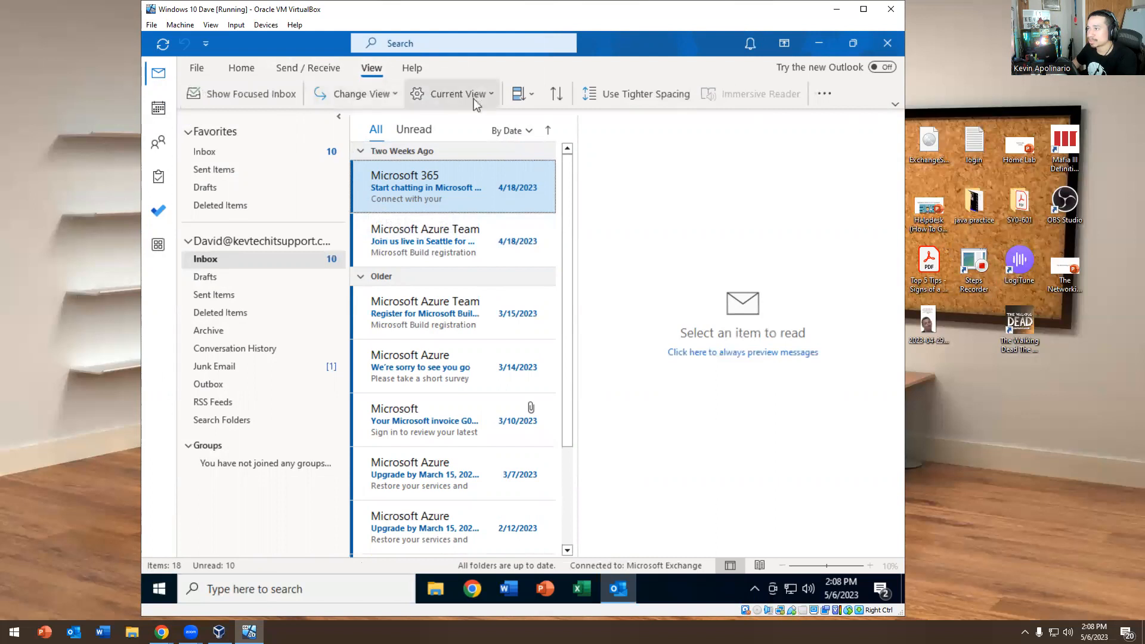
pyautogui.click(896, 105)
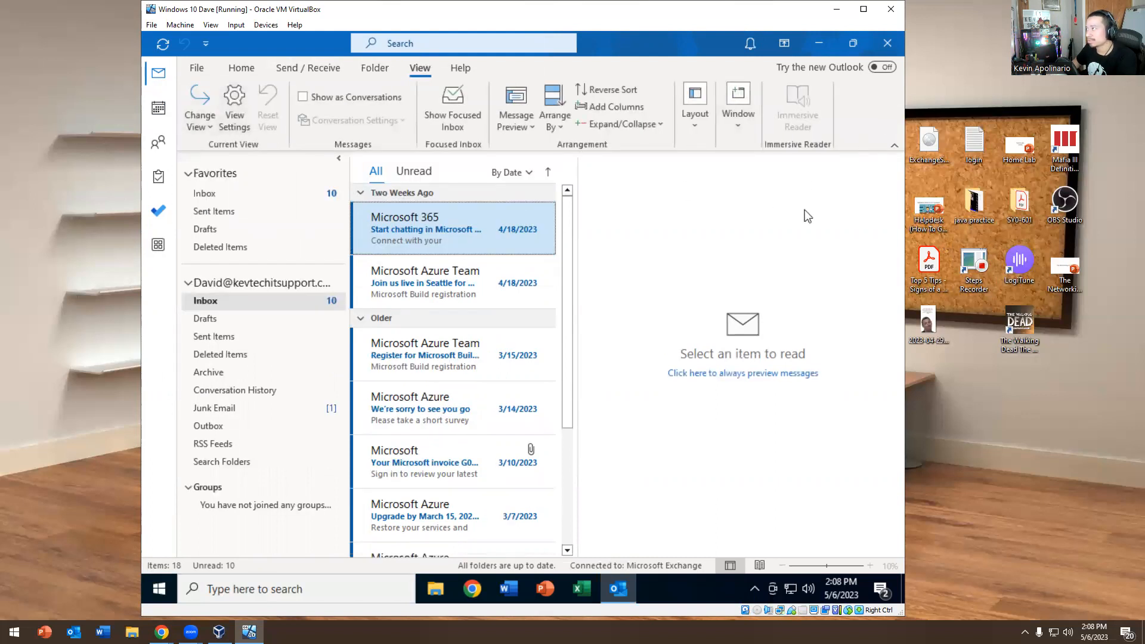
pyautogui.click(430, 408)
pyautogui.click(418, 222)
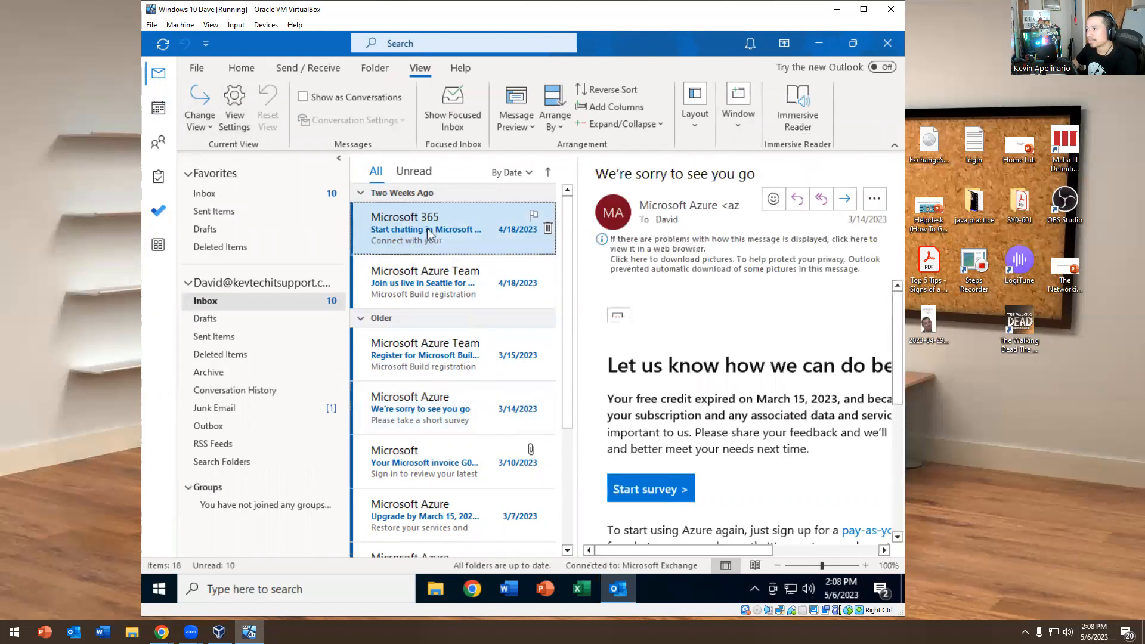
# Move the reading pane to Bottom, then return it to Right
pyautogui.click(201, 124)
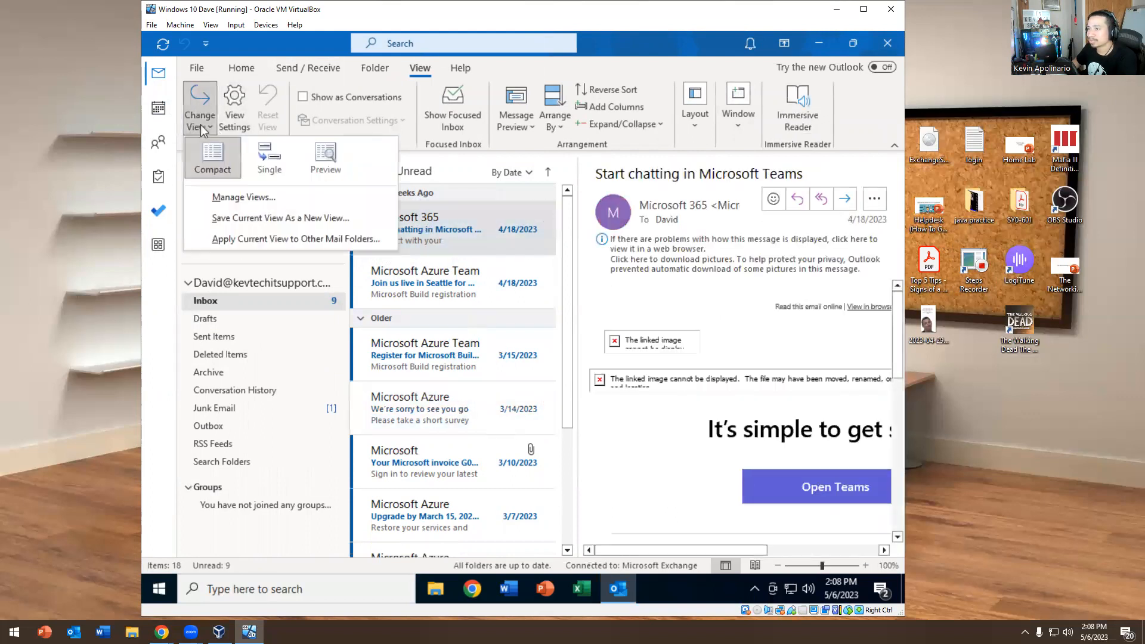
pyautogui.click(695, 126)
pyautogui.click(781, 182)
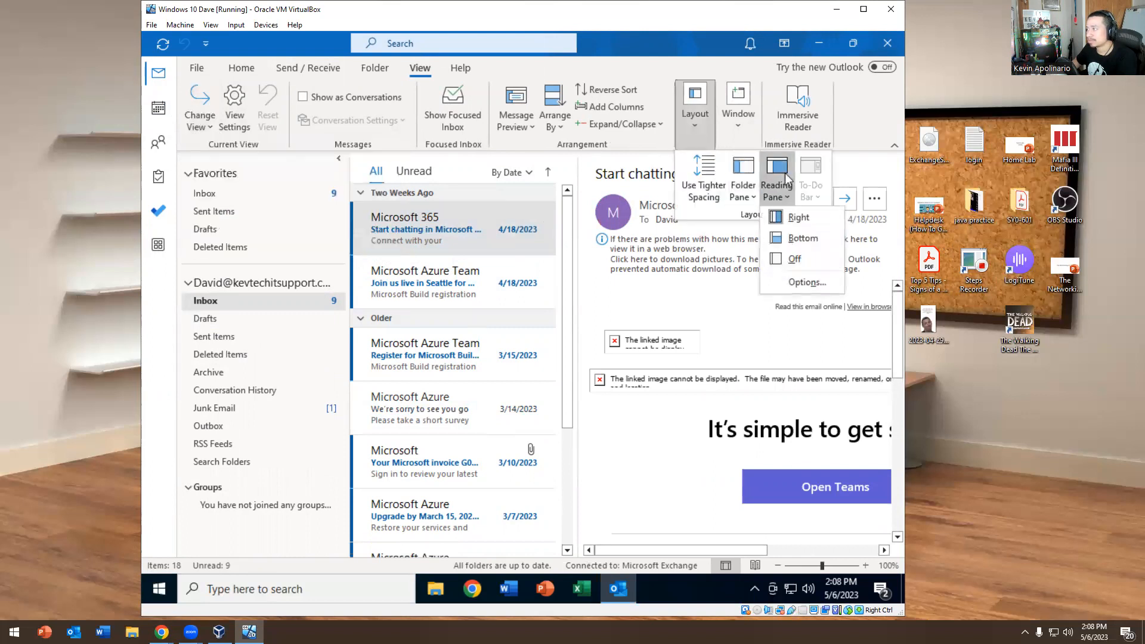
pyautogui.click(783, 241)
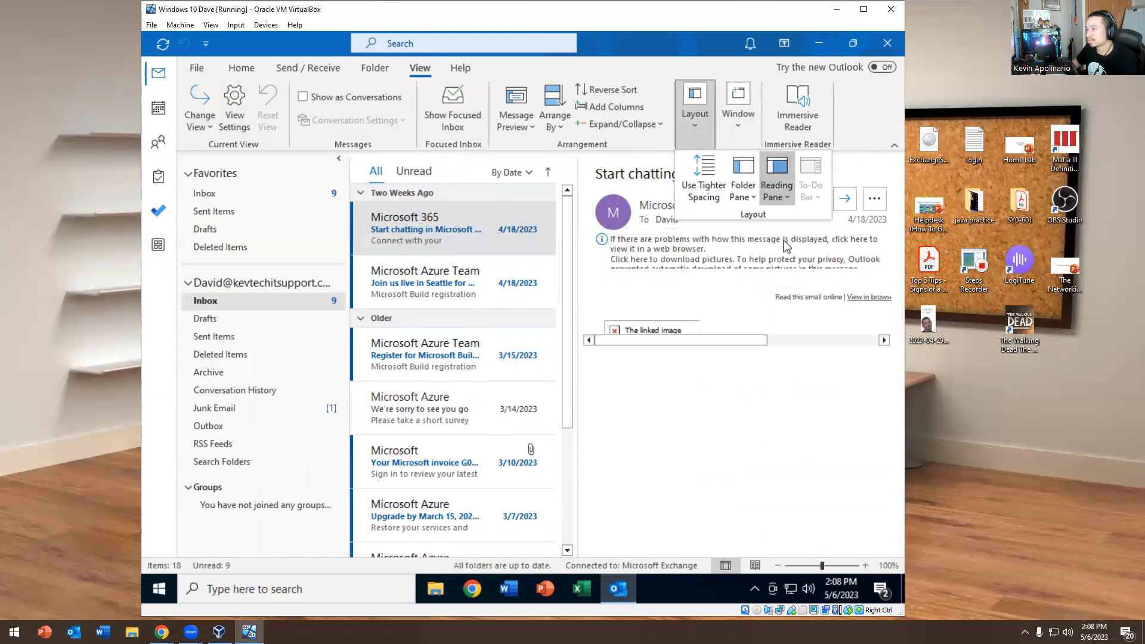
pyautogui.click(740, 171)
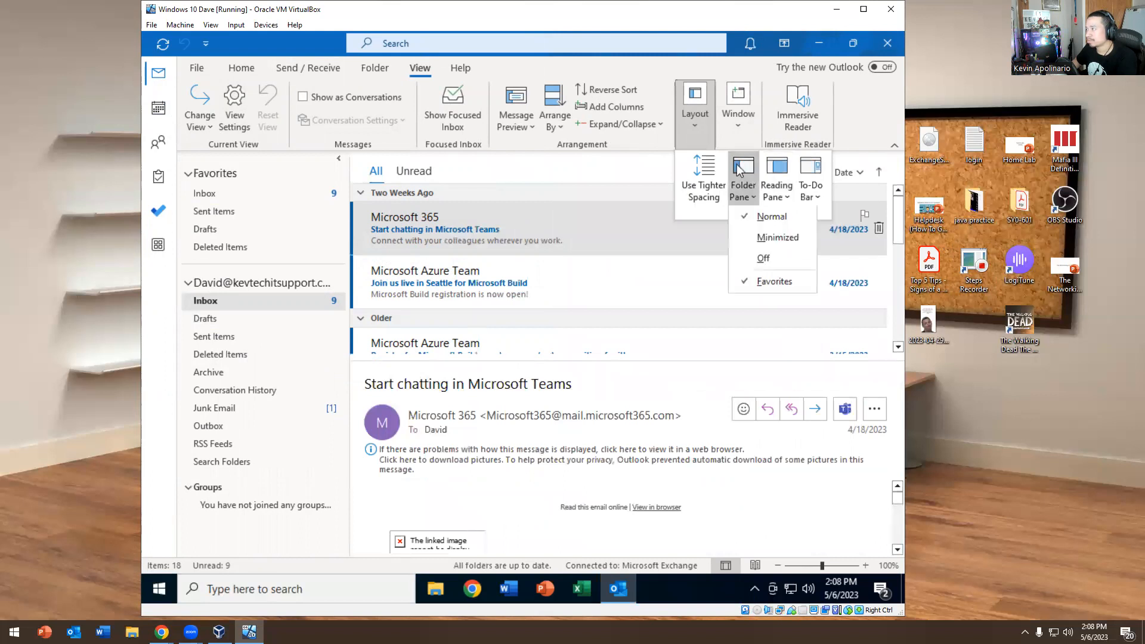
pyautogui.click(773, 190)
pyautogui.click(780, 216)
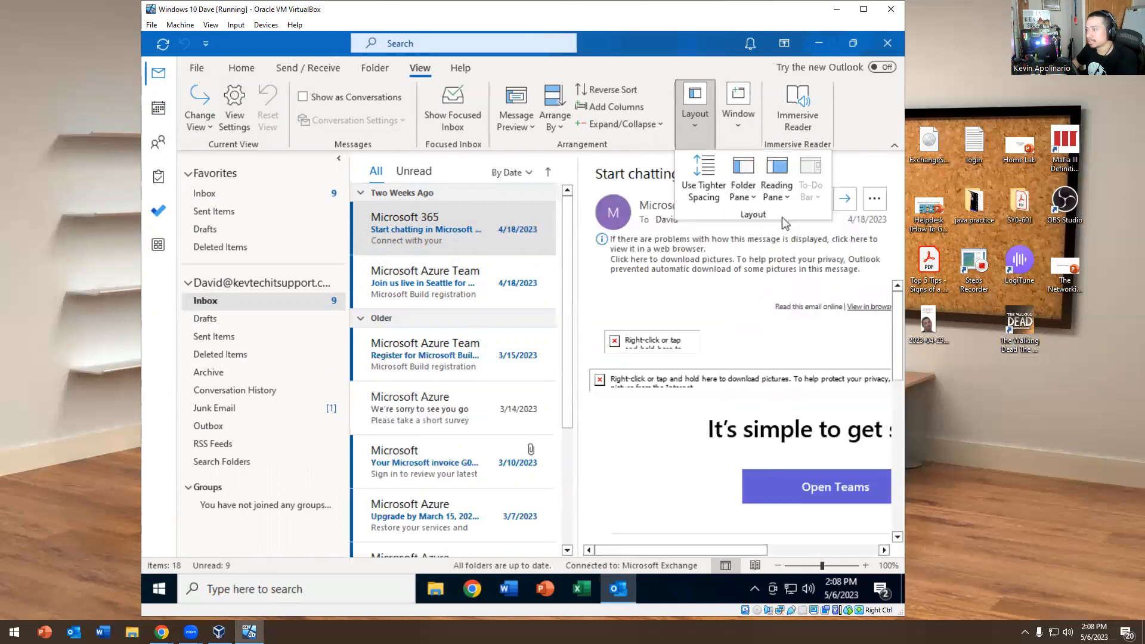
pyautogui.click(570, 268)
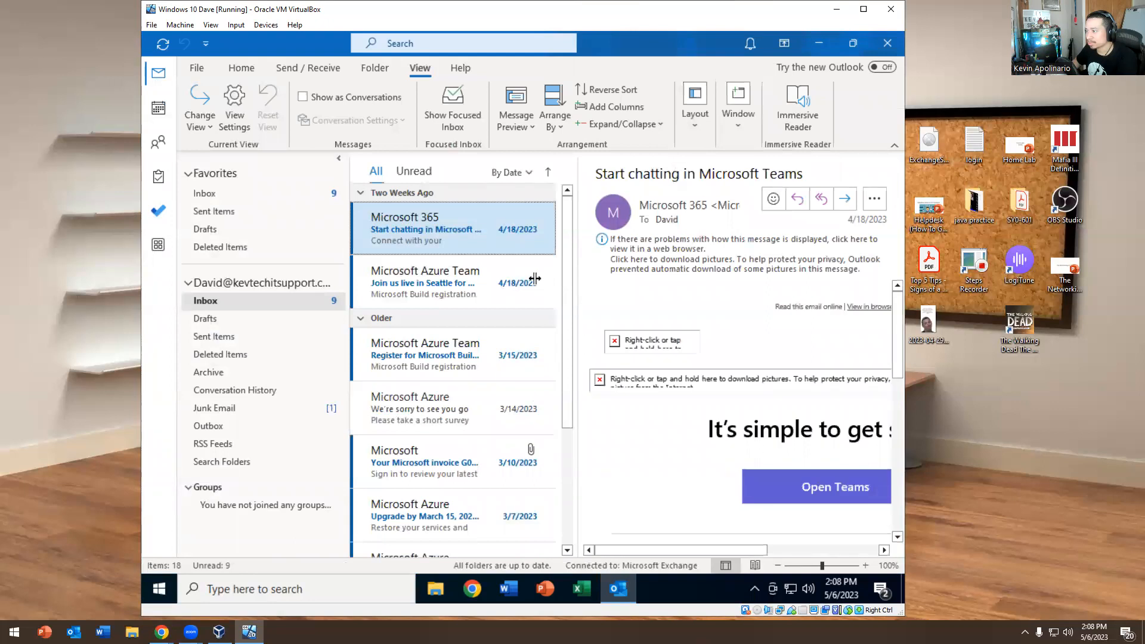
# Narrow the folder pane, widen the message list, and read the Seattle Microsoft Build message
pyautogui.click(351, 263)
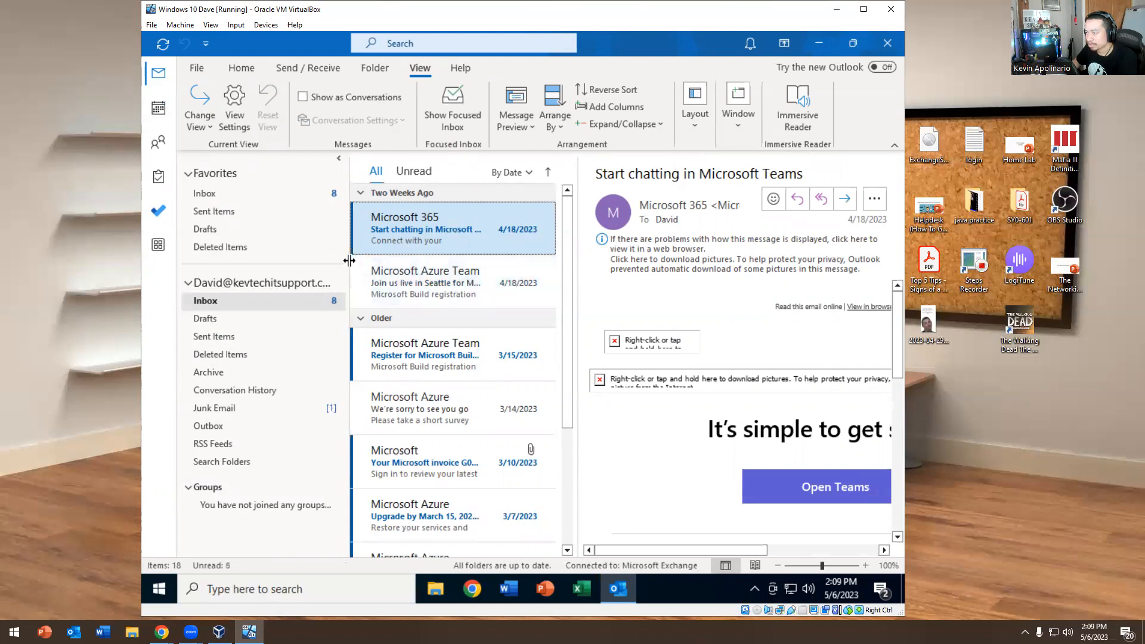
pyautogui.moveTo(350, 261); pyautogui.dragTo(293, 260)
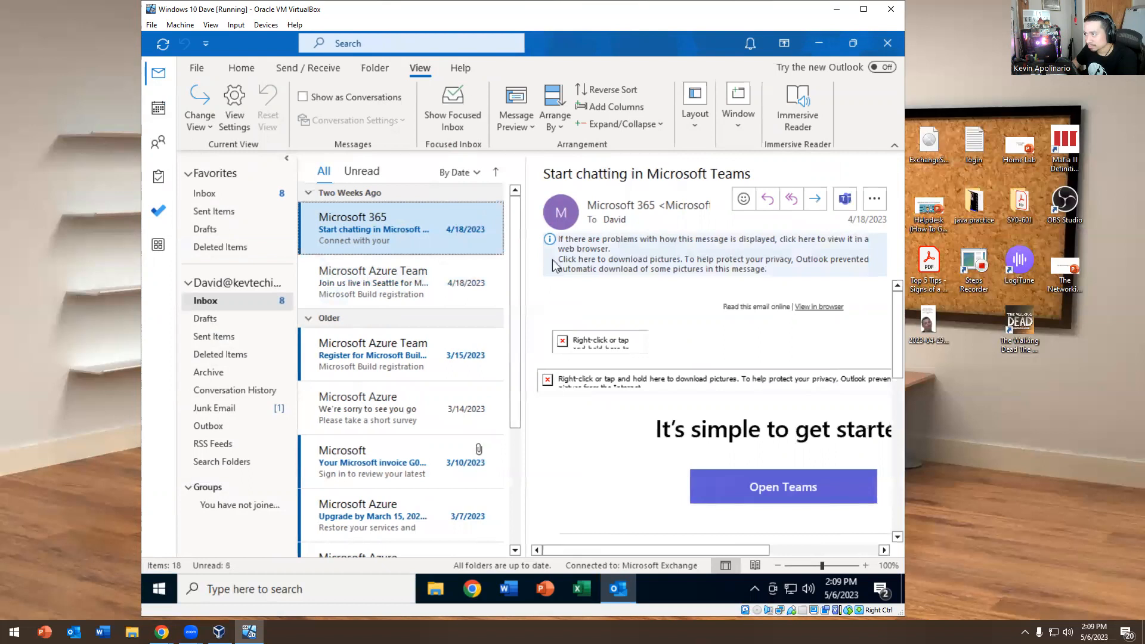
pyautogui.moveTo(528, 255); pyautogui.dragTo(566, 257)
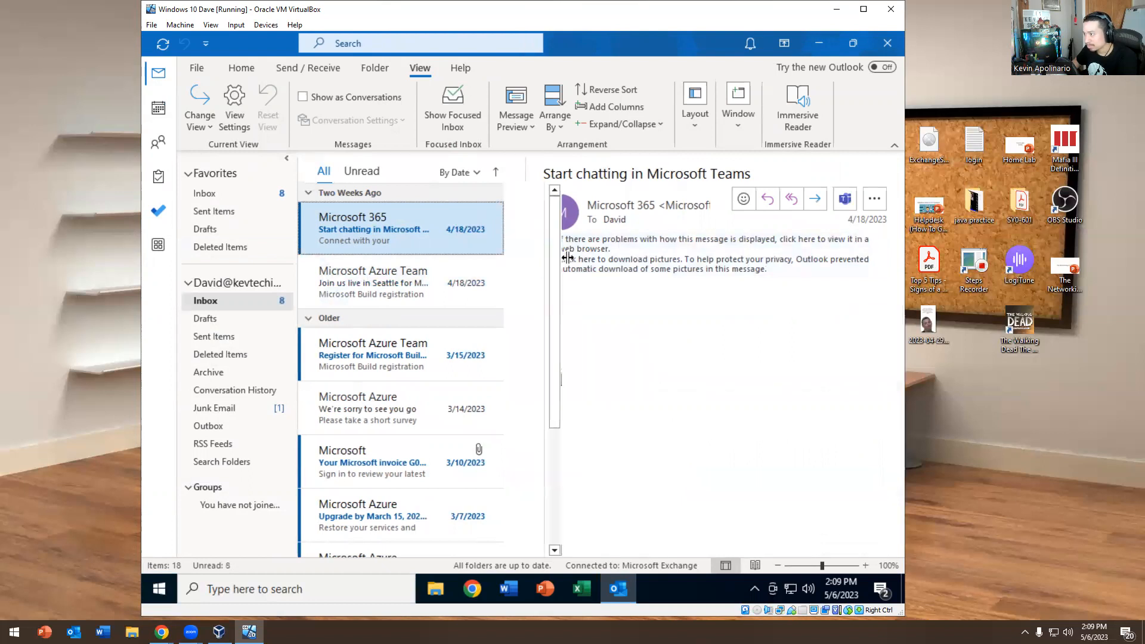
pyautogui.click(451, 263)
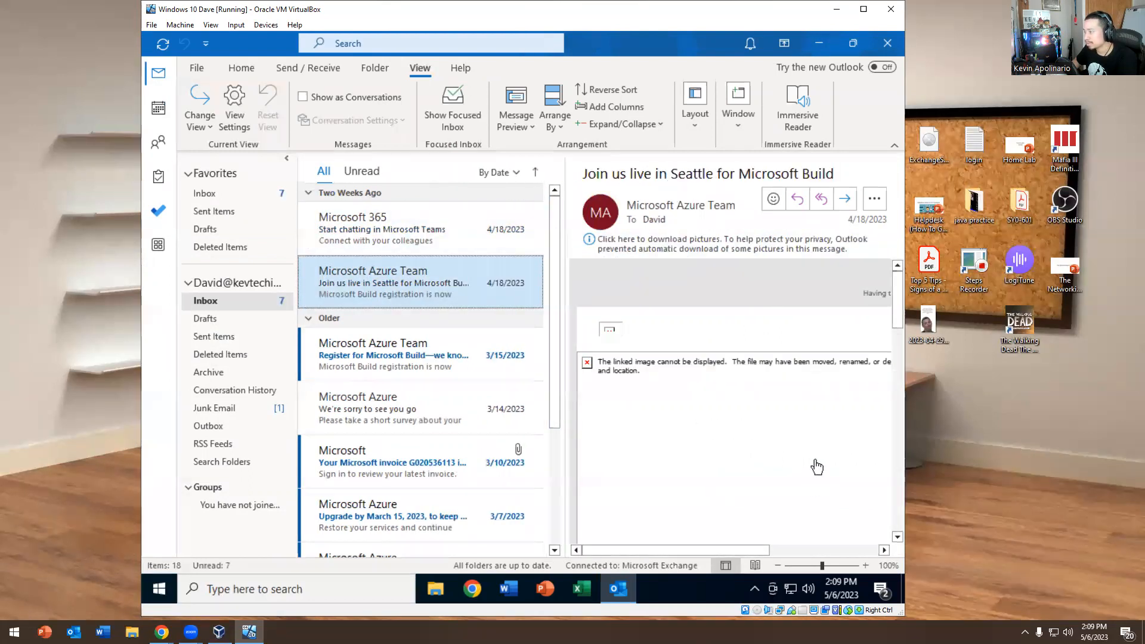
# View the May 2023 calendar, return to Mail, revisit the calendar, then open the empty Contacts list
pyautogui.click(159, 109)
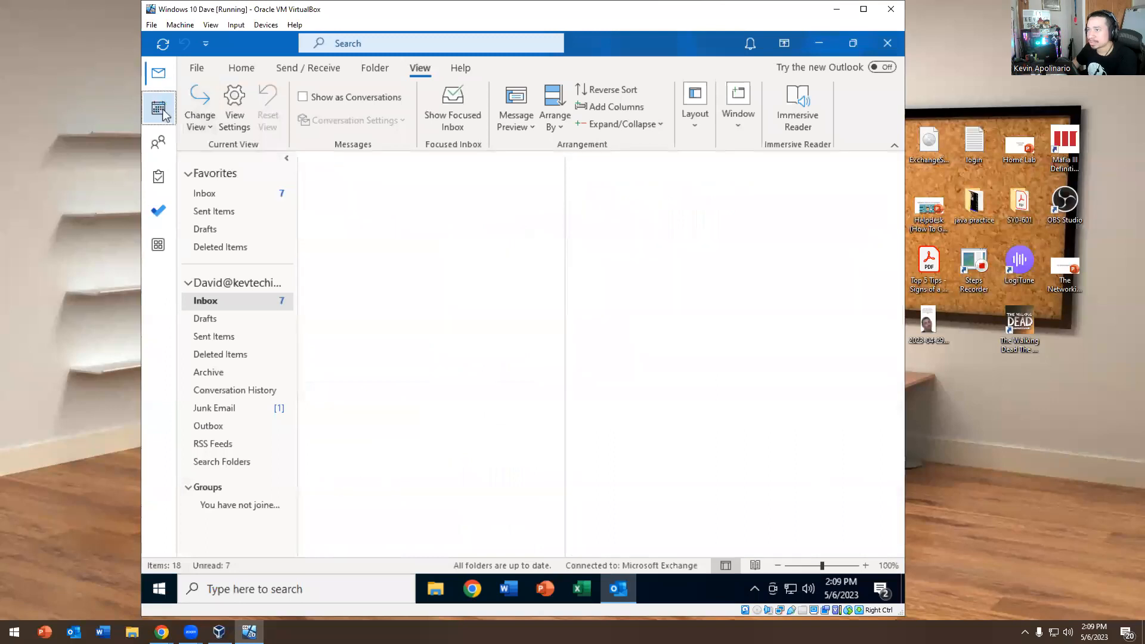
pyautogui.moveTo(164, 113)
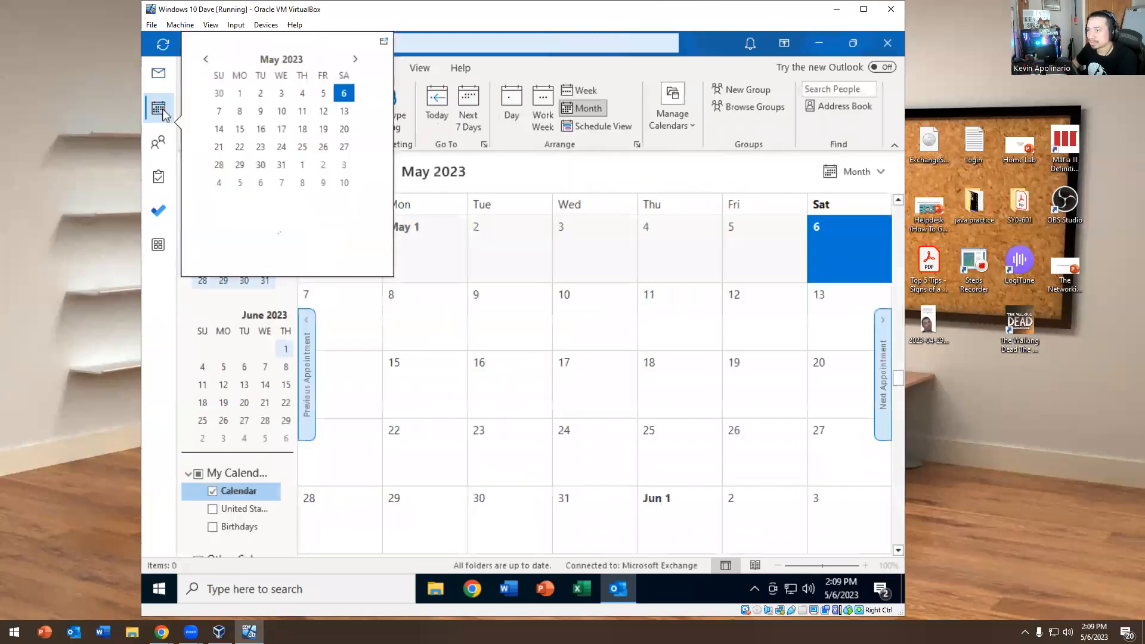
pyautogui.click(159, 72)
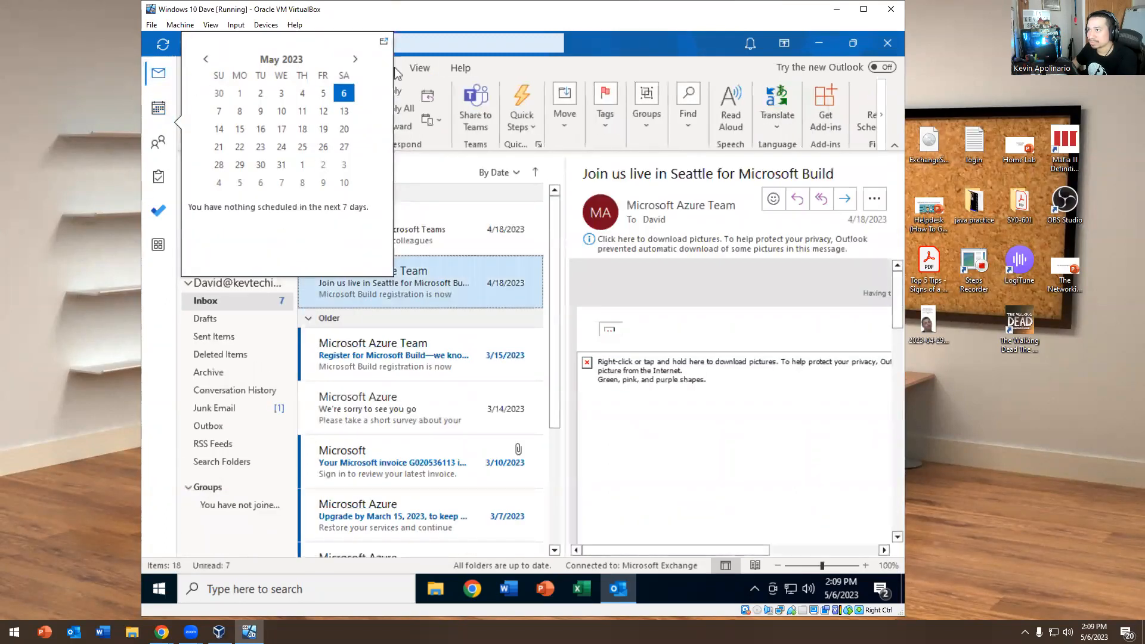
pyautogui.click(159, 108)
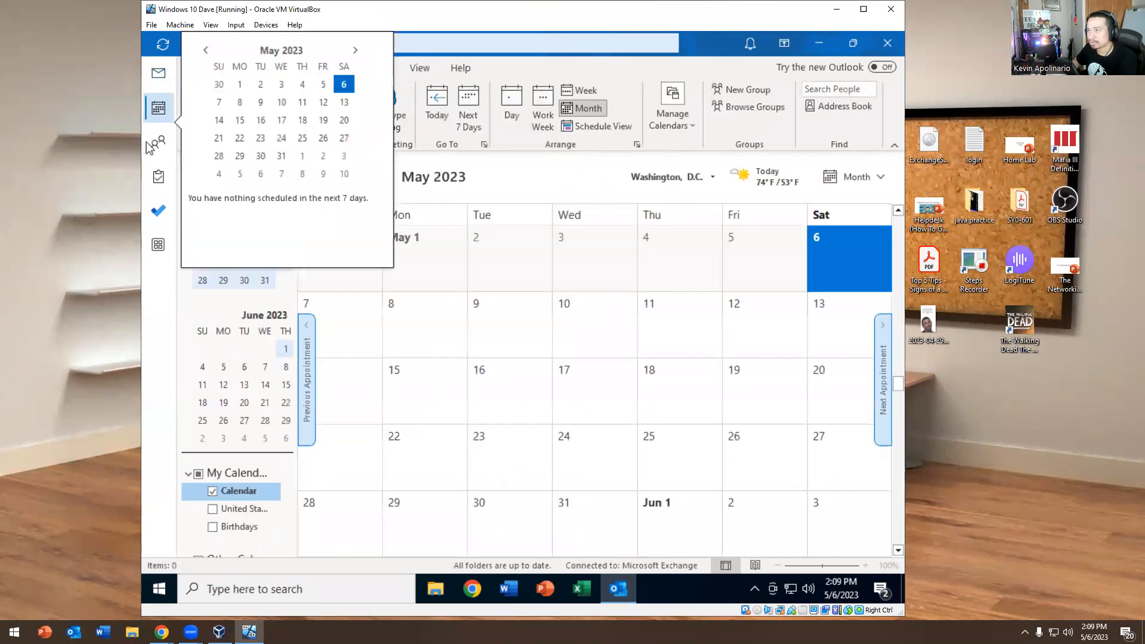
pyautogui.click(157, 143)
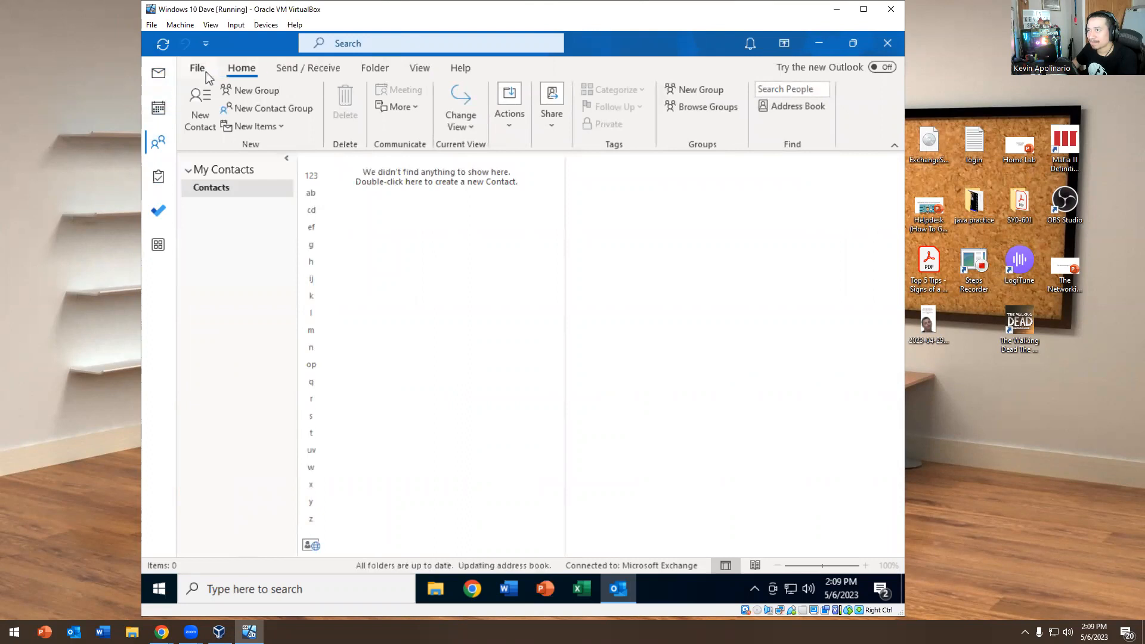
# Open the account information page from Contacts and close it again
pyautogui.click(195, 66)
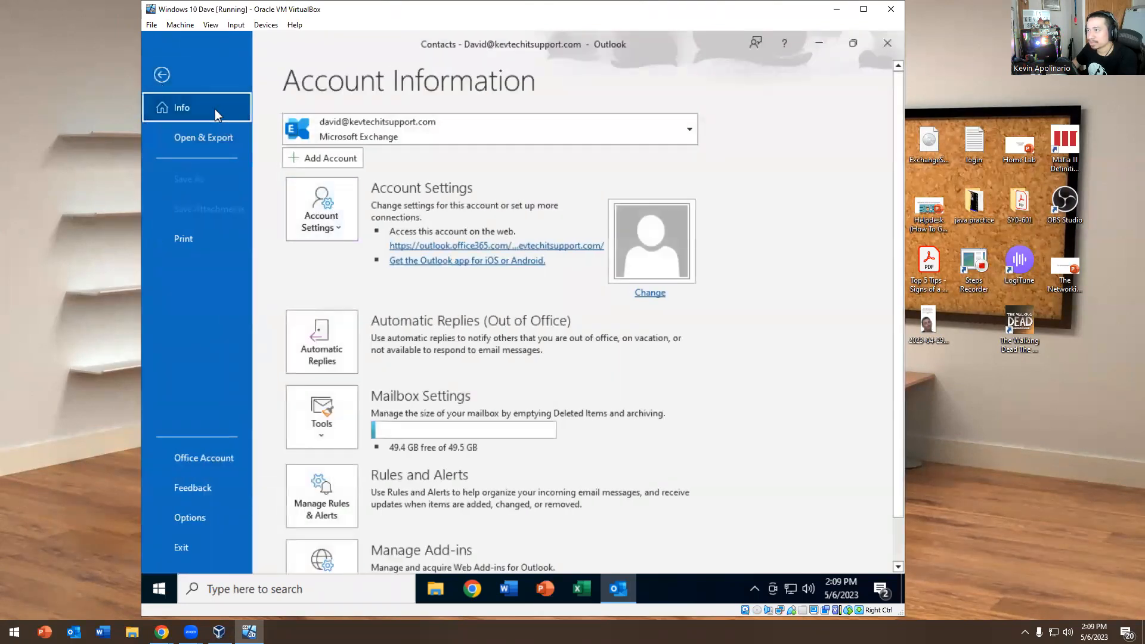
pyautogui.click(162, 74)
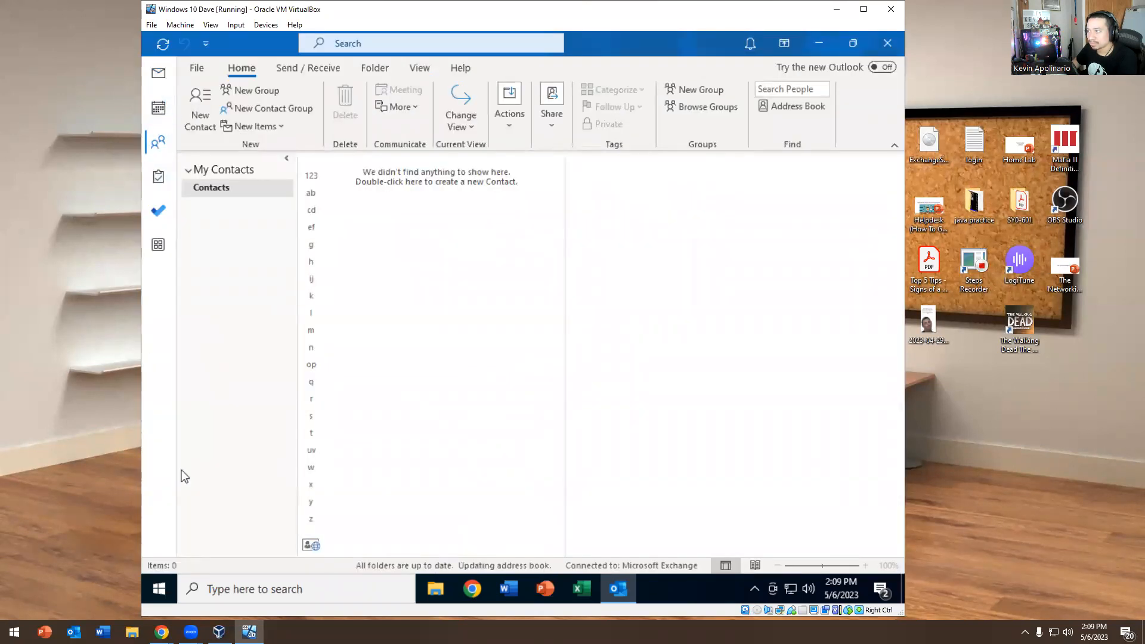
pyautogui.click(203, 69)
pyautogui.click(164, 77)
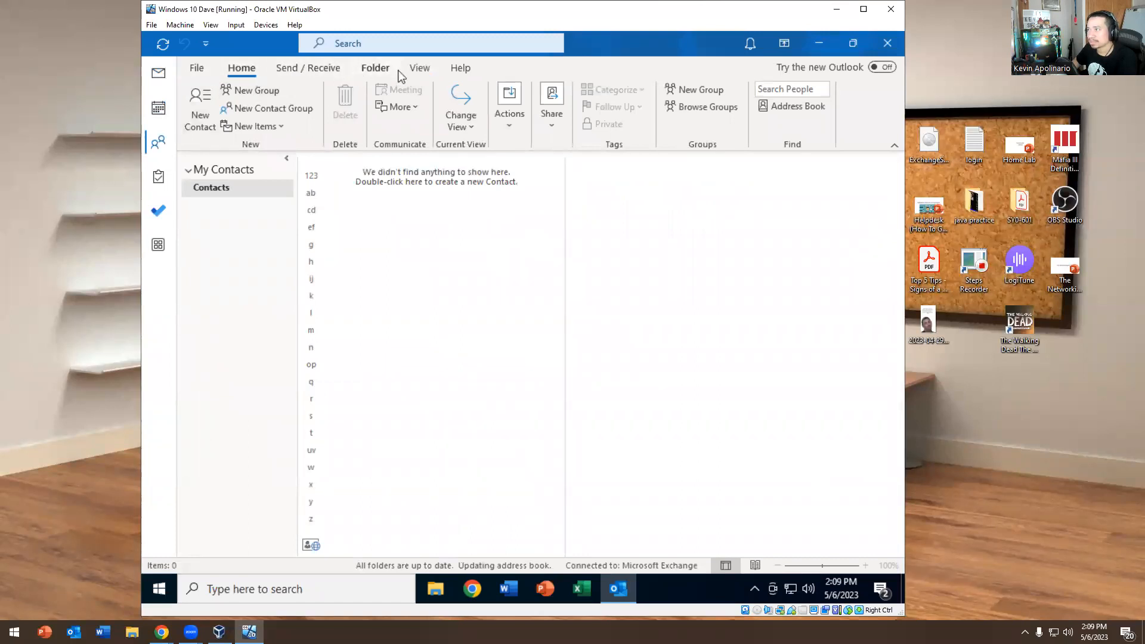
# Browse the Contacts arrangement, folder pane and reading pane options, then return to the Mail inbox
pyautogui.click(420, 68)
pyautogui.click(365, 125)
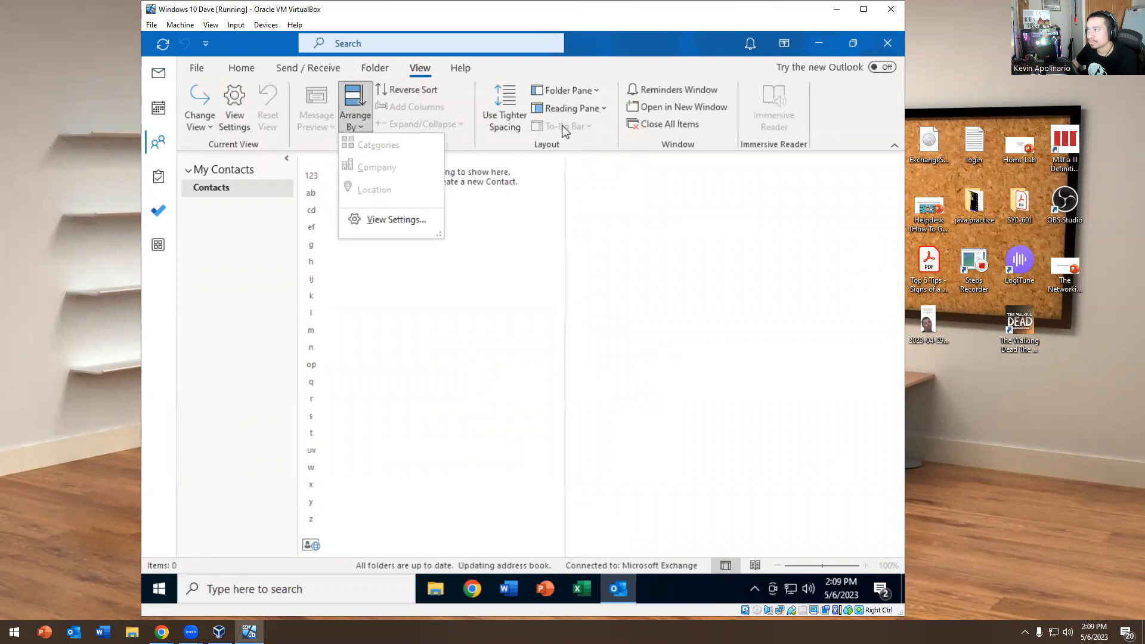
pyautogui.click(582, 92)
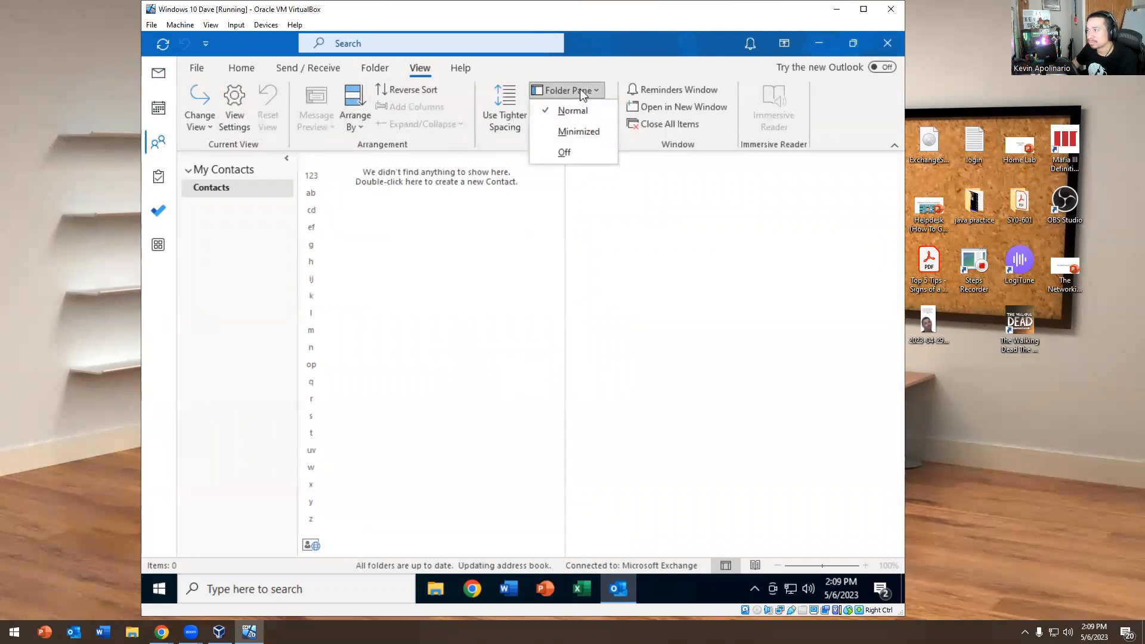
pyautogui.click(583, 94)
pyautogui.click(573, 113)
pyautogui.click(573, 113)
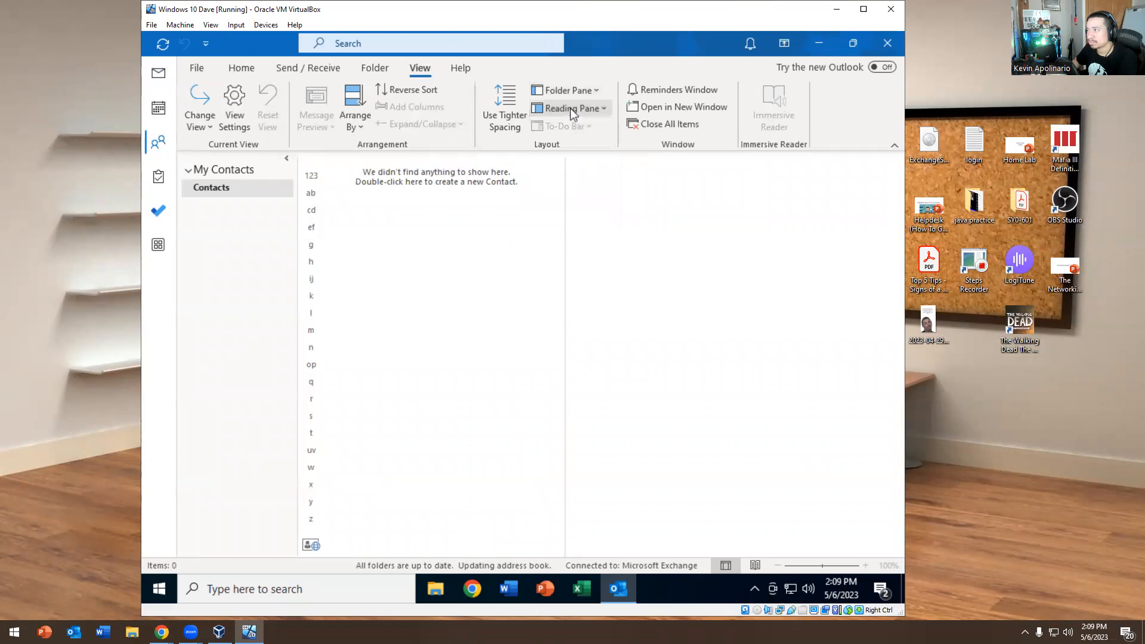
pyautogui.click(161, 76)
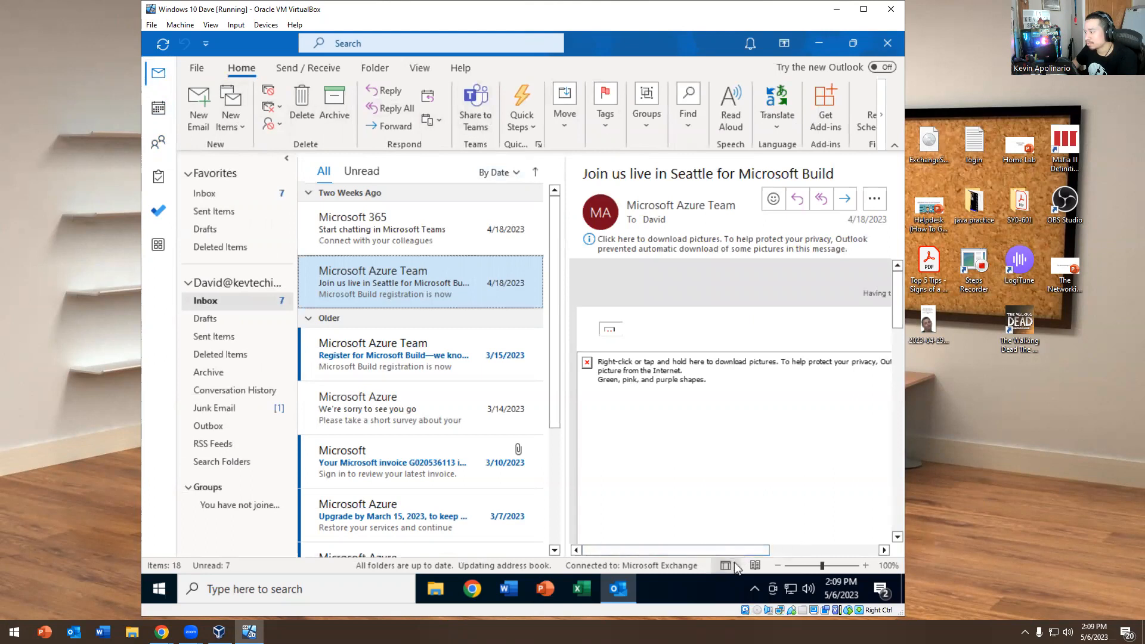
# Collapse the folder pane to a narrow bar and restore it, twice
pyautogui.click(754, 567)
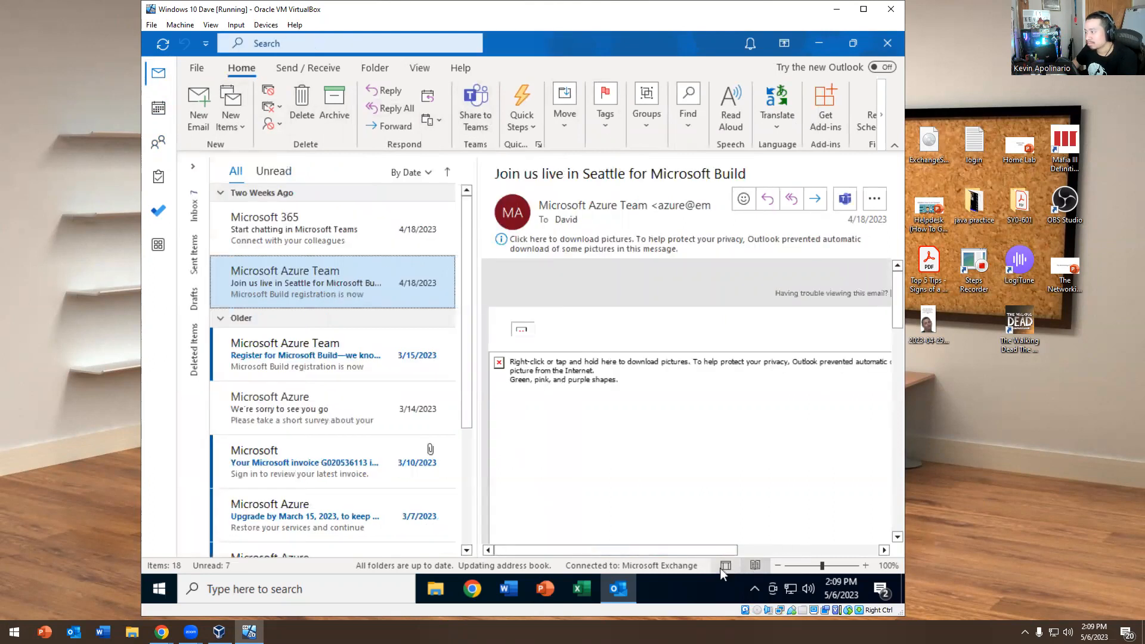
pyautogui.click(725, 567)
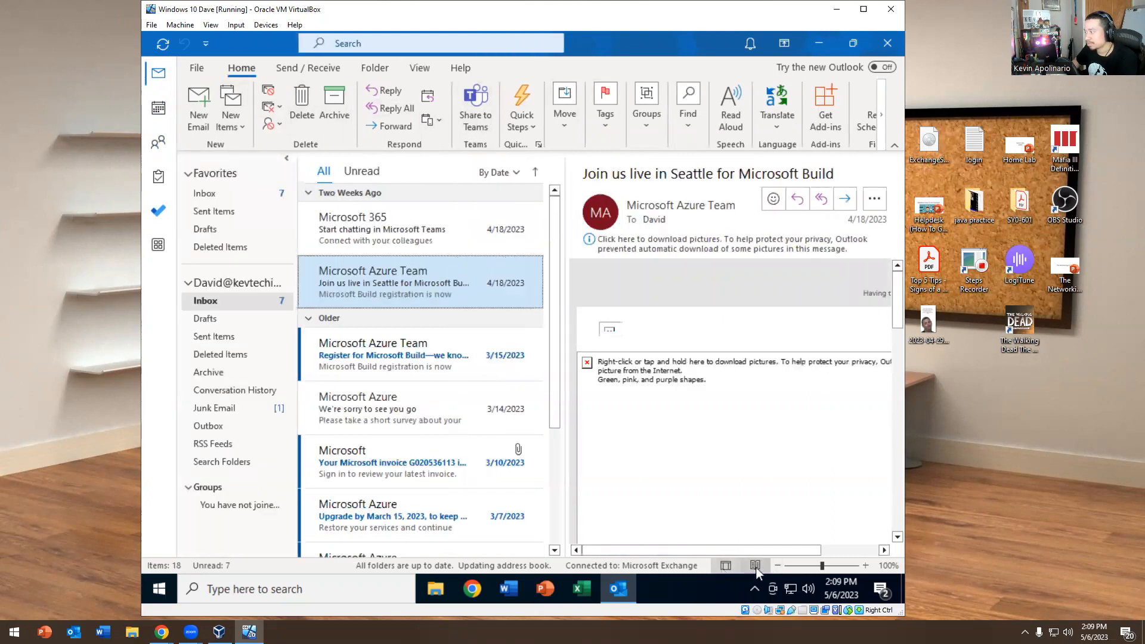
pyautogui.click(755, 567)
pyautogui.click(728, 566)
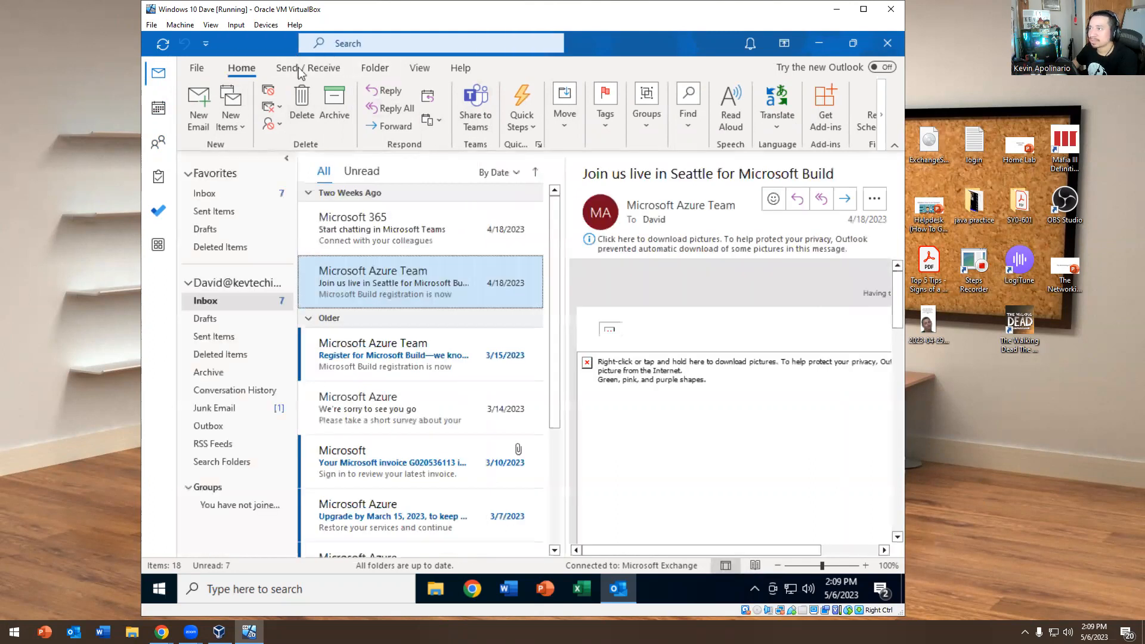
# Set the reading pane to Off via the View tab's Layout options
pyautogui.click(375, 68)
pyautogui.click(419, 68)
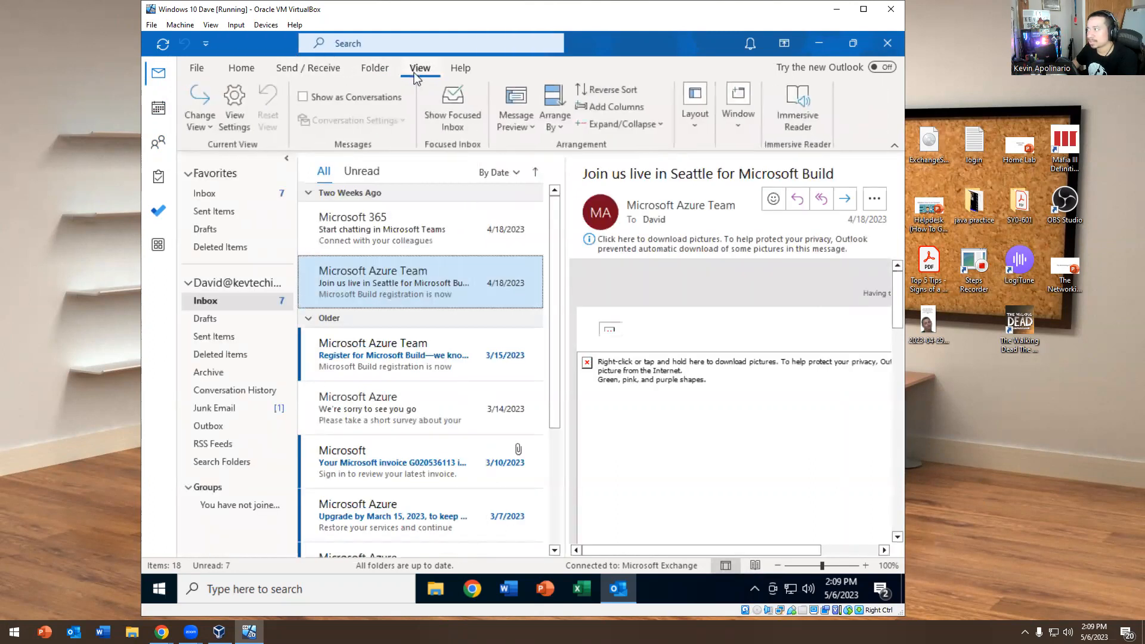
pyautogui.click(694, 123)
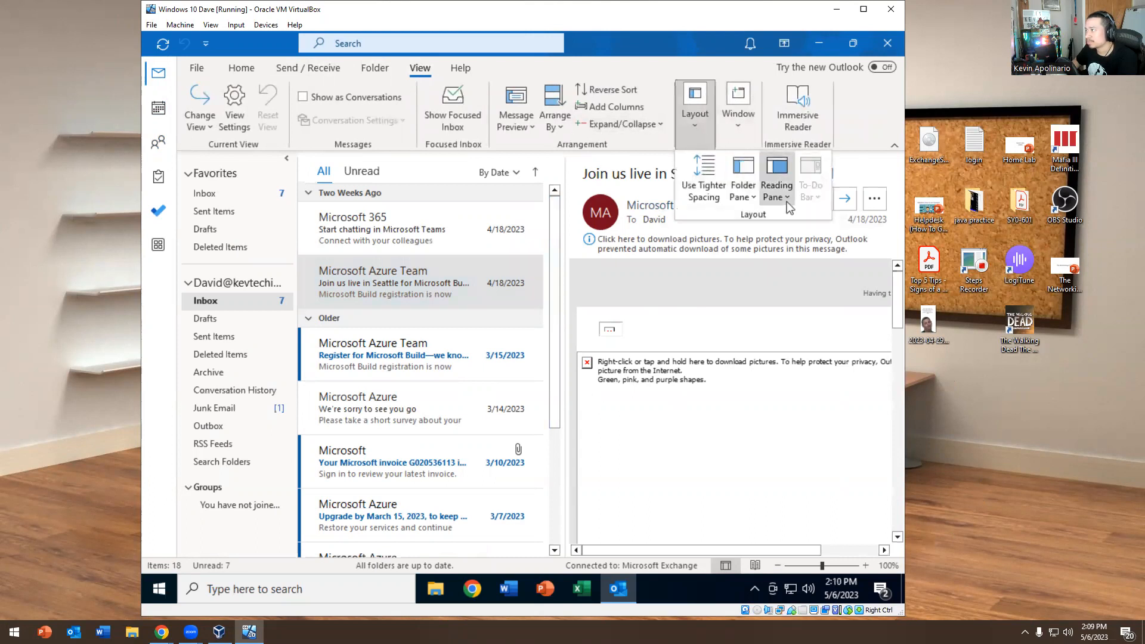
pyautogui.click(746, 201)
pyautogui.click(782, 194)
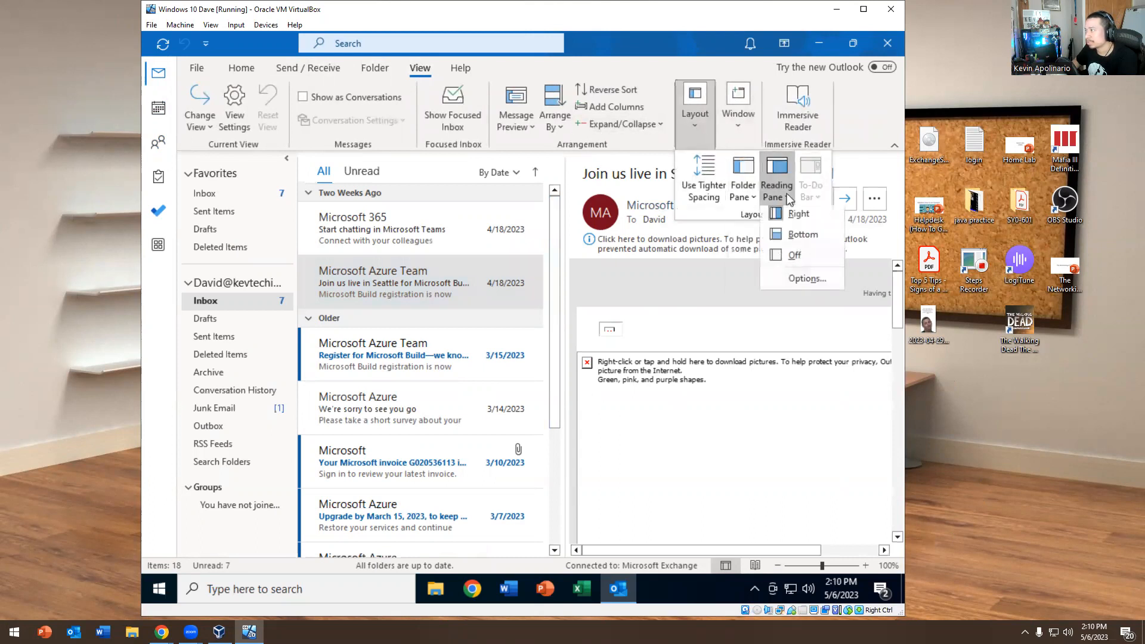
pyautogui.click(785, 254)
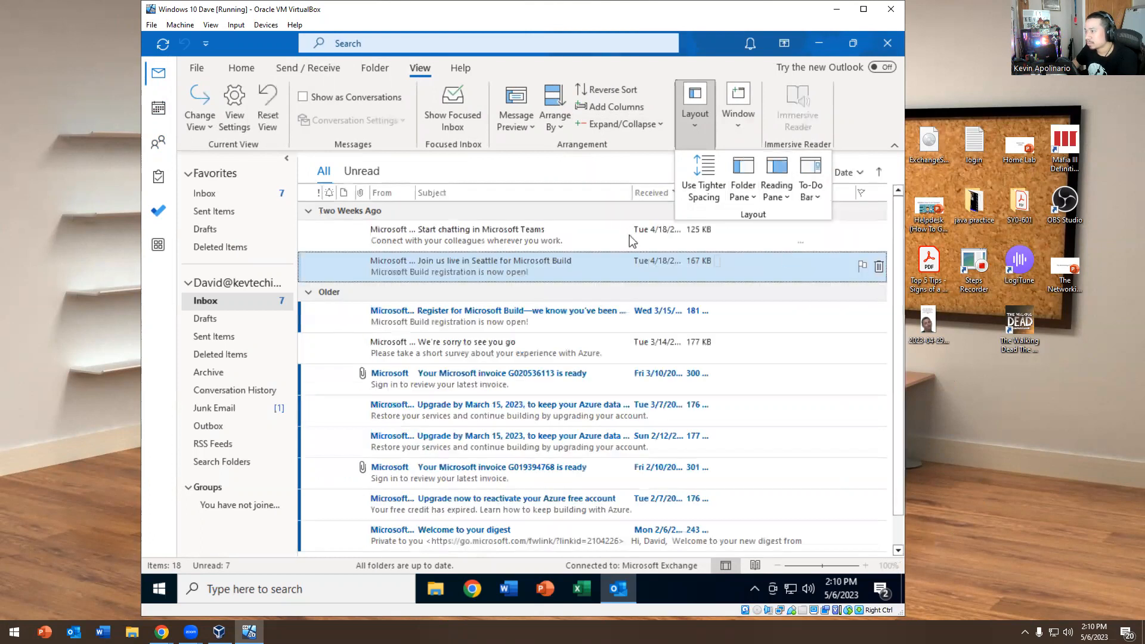
# Widen the folder pane, checking the group expand/collapse options without changing them
pyautogui.click(304, 273)
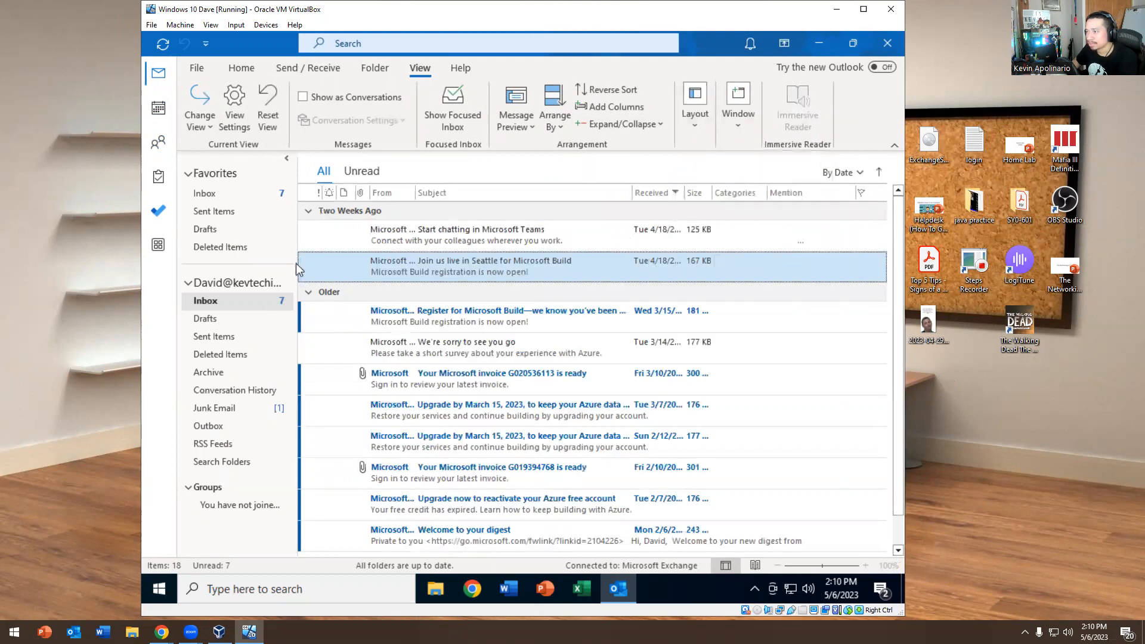
pyautogui.moveTo(297, 264)
pyautogui.mouseDown()
pyautogui.moveTo(352, 270)
pyautogui.moveTo(262, 274)
pyautogui.moveTo(340, 279)
pyautogui.moveTo(302, 281)
pyautogui.mouseUp()
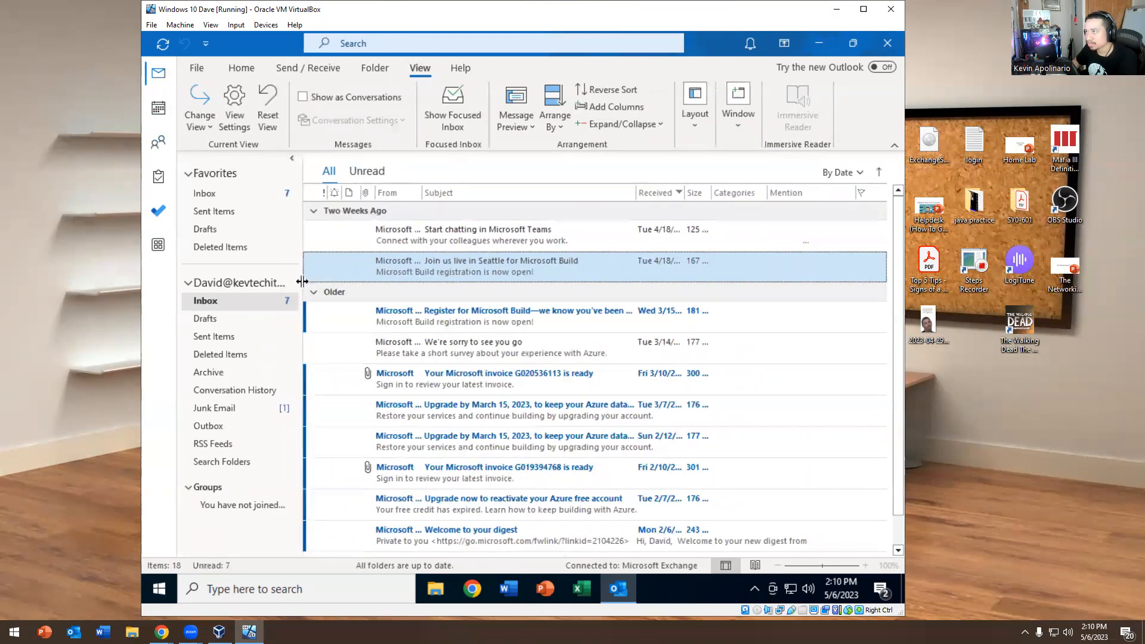
pyautogui.click(642, 123)
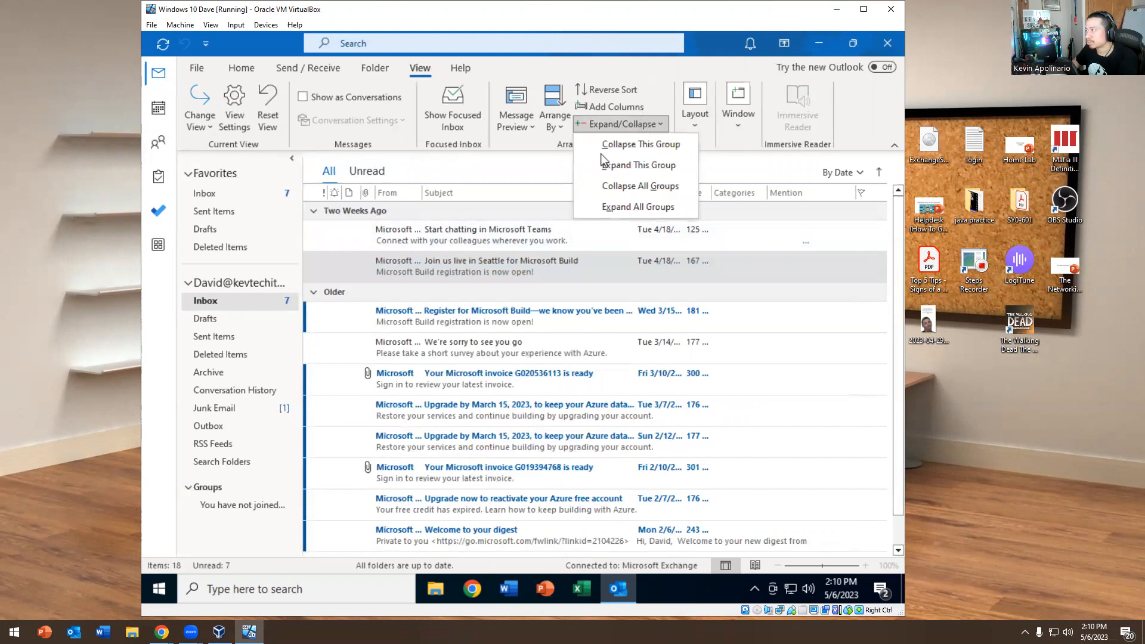
pyautogui.click(506, 168)
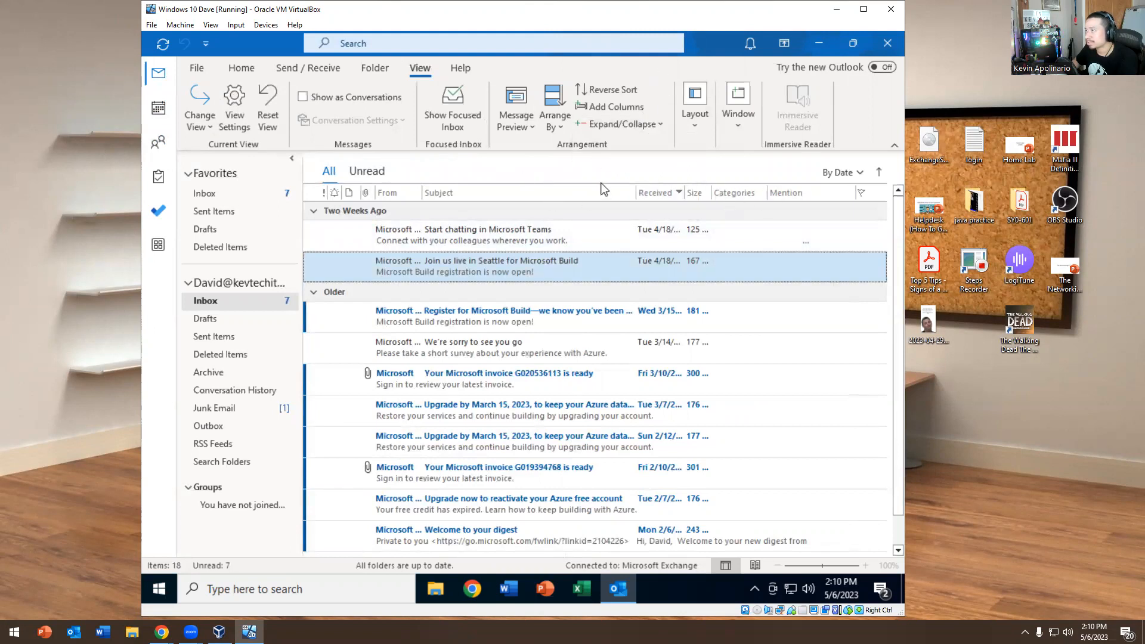
# Look over the arrangement options unchanged, then open the Show Columns dialog
pyautogui.click(552, 120)
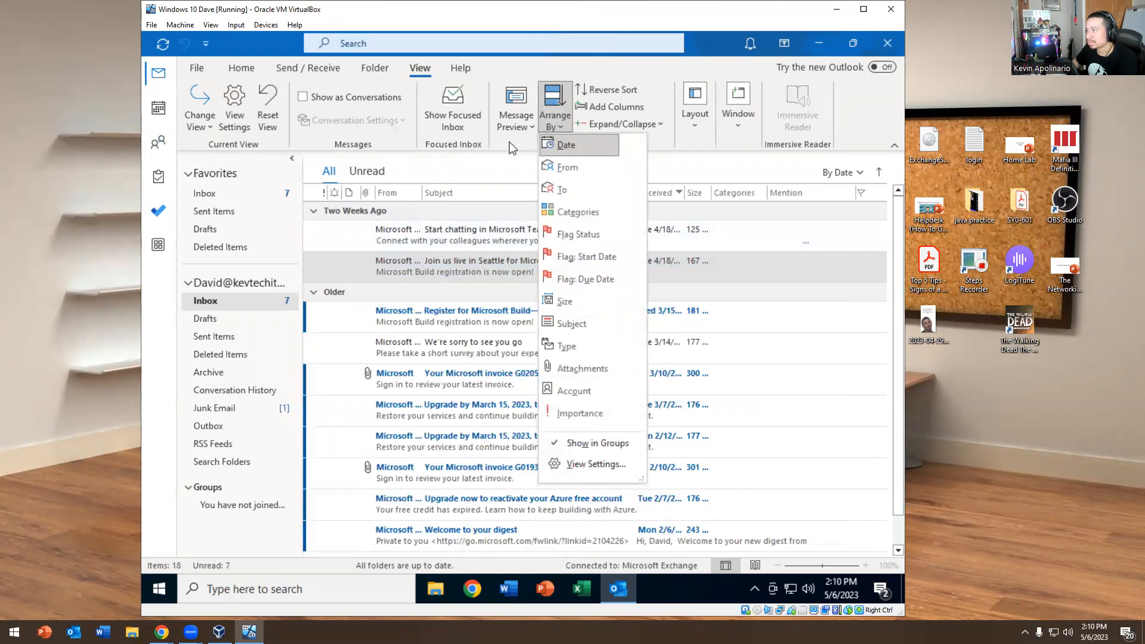
pyautogui.click(511, 147)
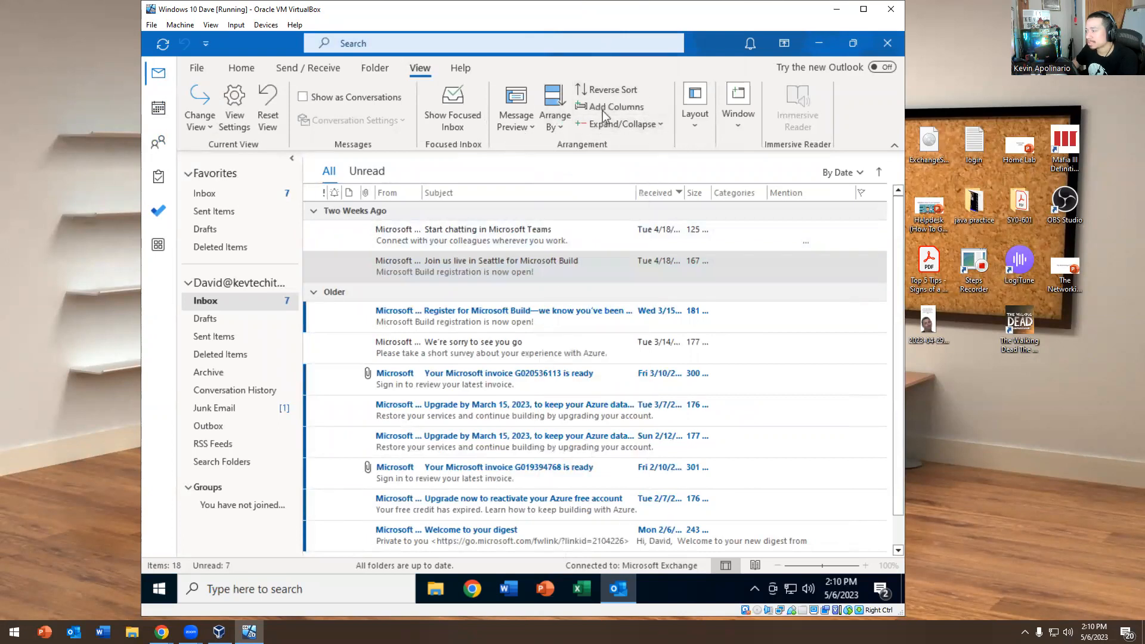
pyautogui.click(612, 108)
pyautogui.scroll(-3, 411, 356)
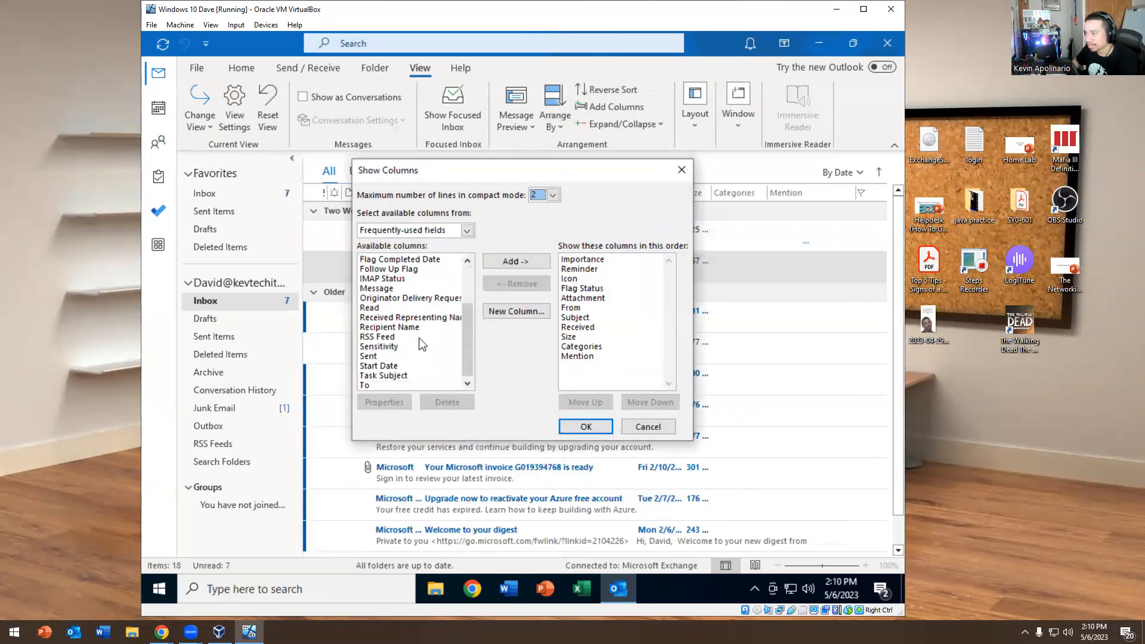
# Select Read under Available columns, add it to the shown columns, and confirm with OK
pyautogui.scroll(1, 419, 337)
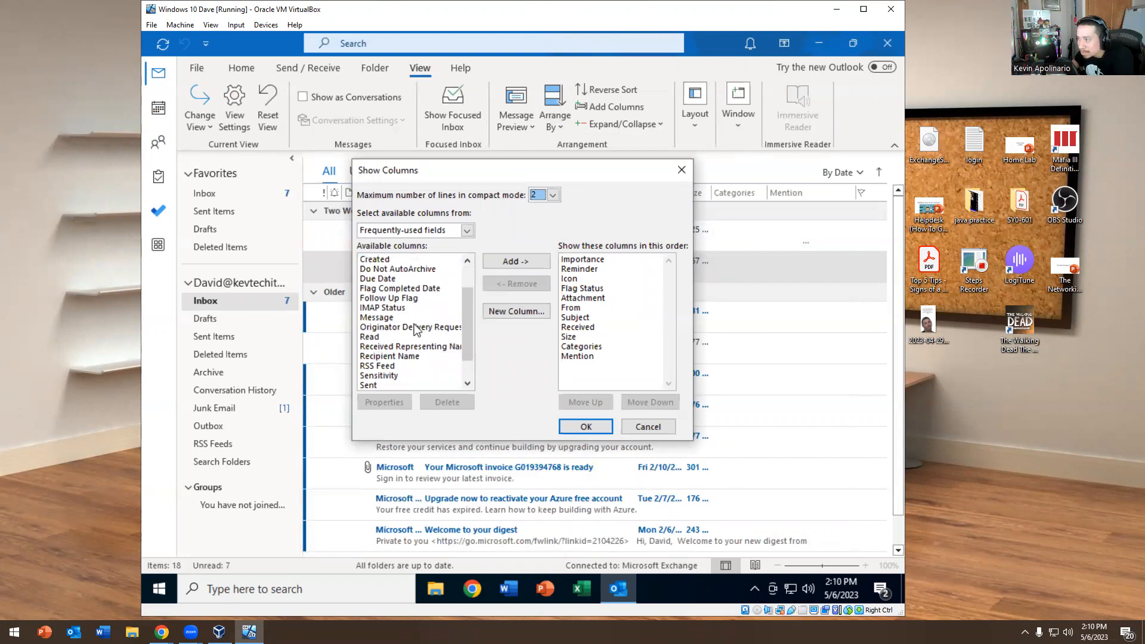
pyautogui.click(389, 328)
pyautogui.click(380, 337)
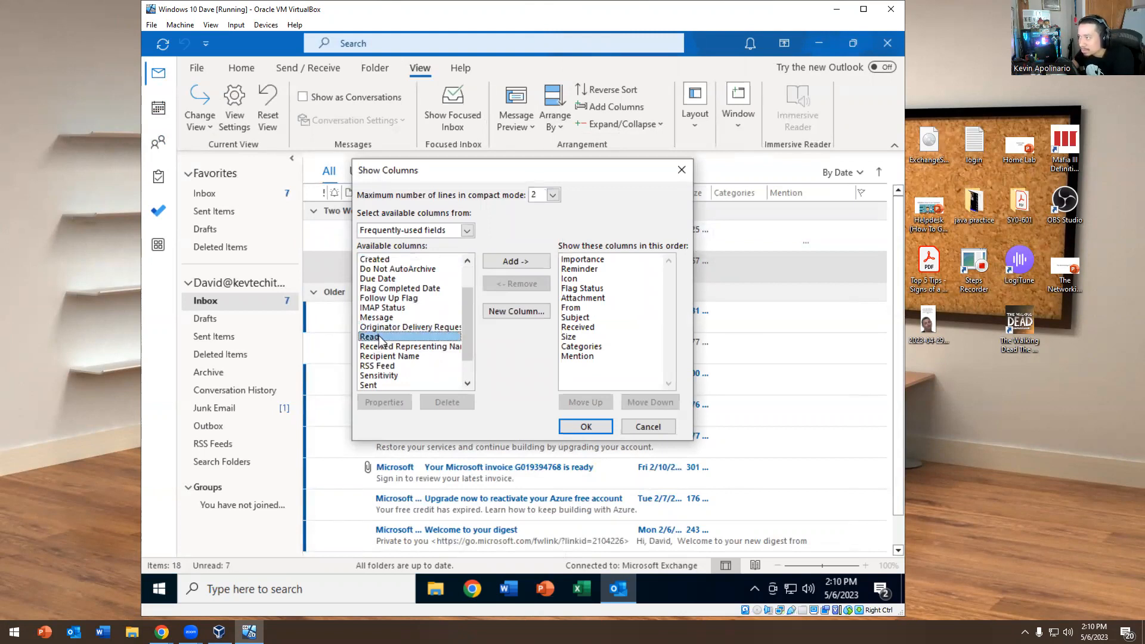
pyautogui.click(516, 261)
pyautogui.click(579, 428)
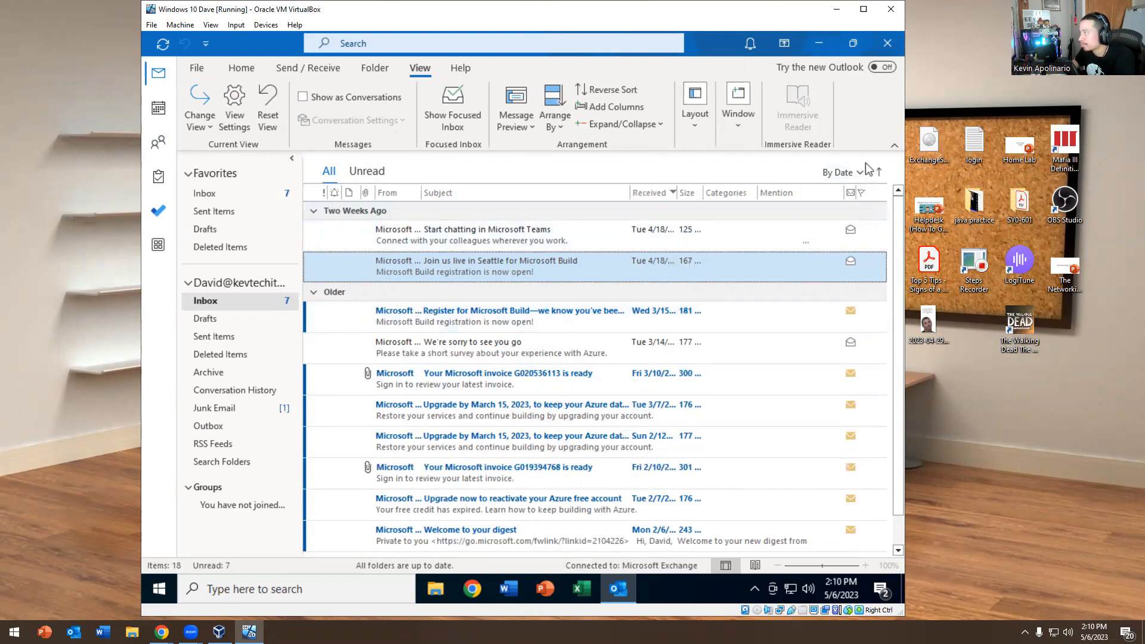
# Remove the Mention and Categories columns and widen the Received column
pyautogui.moveTo(791, 199); pyautogui.dragTo(785, 148)
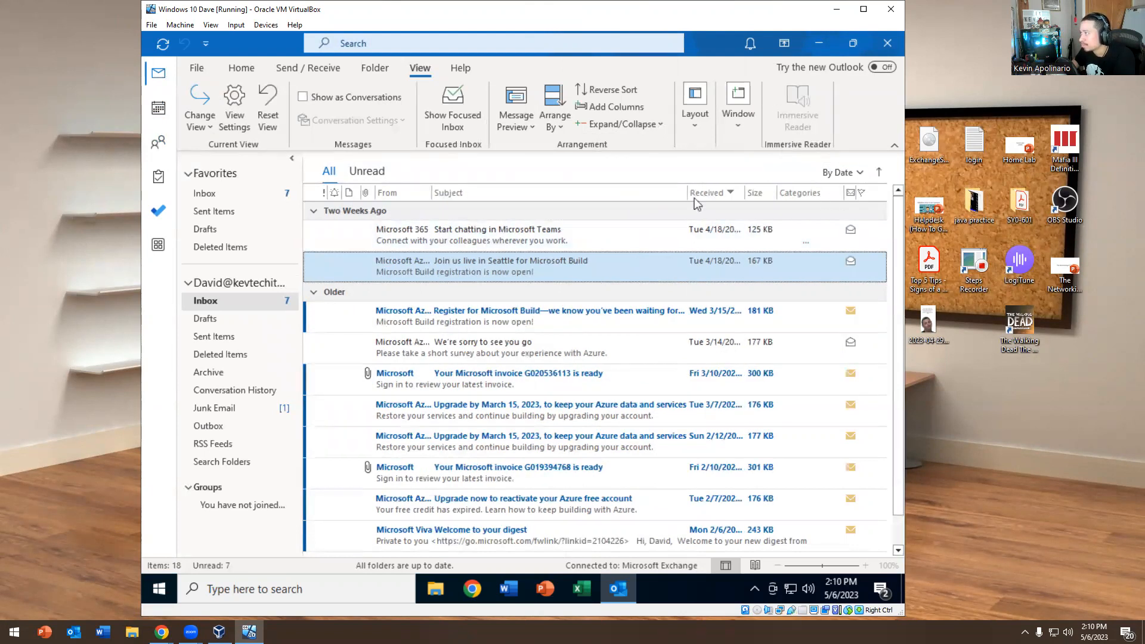
pyautogui.moveTo(687, 192); pyautogui.dragTo(625, 194)
pyautogui.moveTo(754, 198)
pyautogui.mouseDown()
pyautogui.moveTo(769, 156)
pyautogui.moveTo(754, 191)
pyautogui.mouseUp()
# Narrow the Subject column so Received dates show in full, then close Outlook
pyautogui.moveTo(845, 190); pyautogui.dragTo(804, 197)
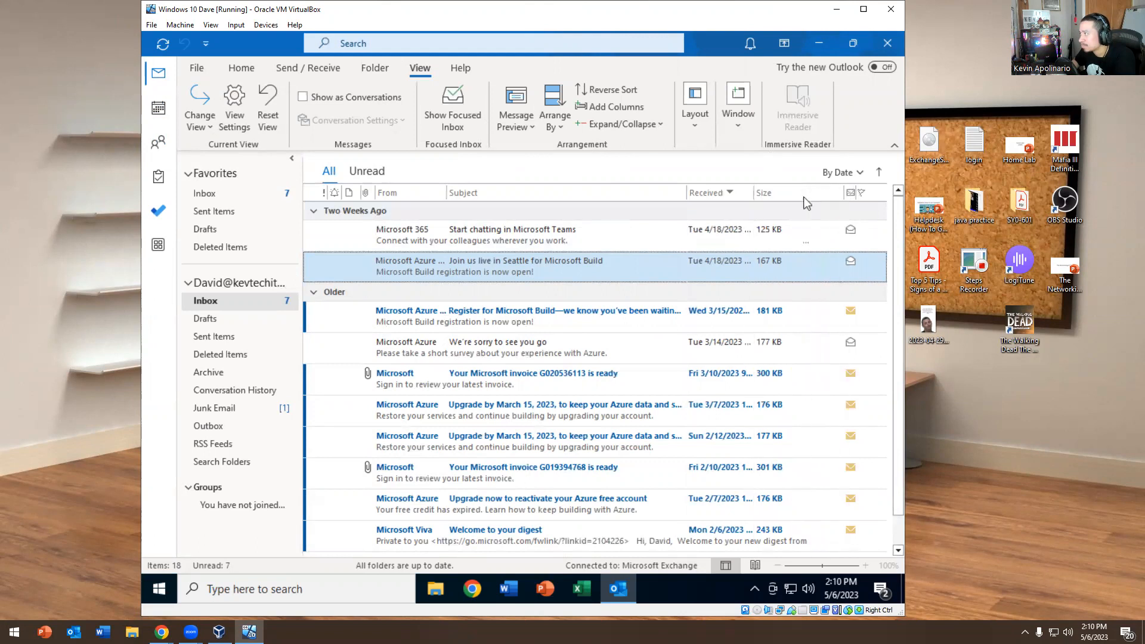
pyautogui.moveTo(687, 190)
pyautogui.mouseDown()
pyautogui.moveTo(610, 198)
pyautogui.moveTo(668, 193)
pyautogui.mouseUp()
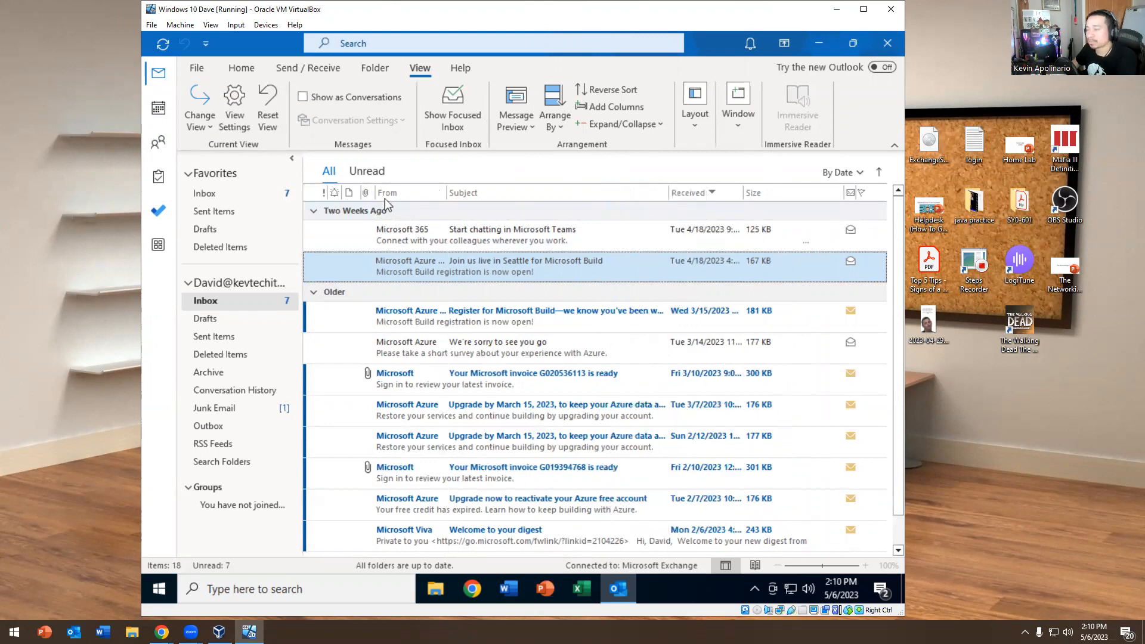
pyautogui.click(885, 47)
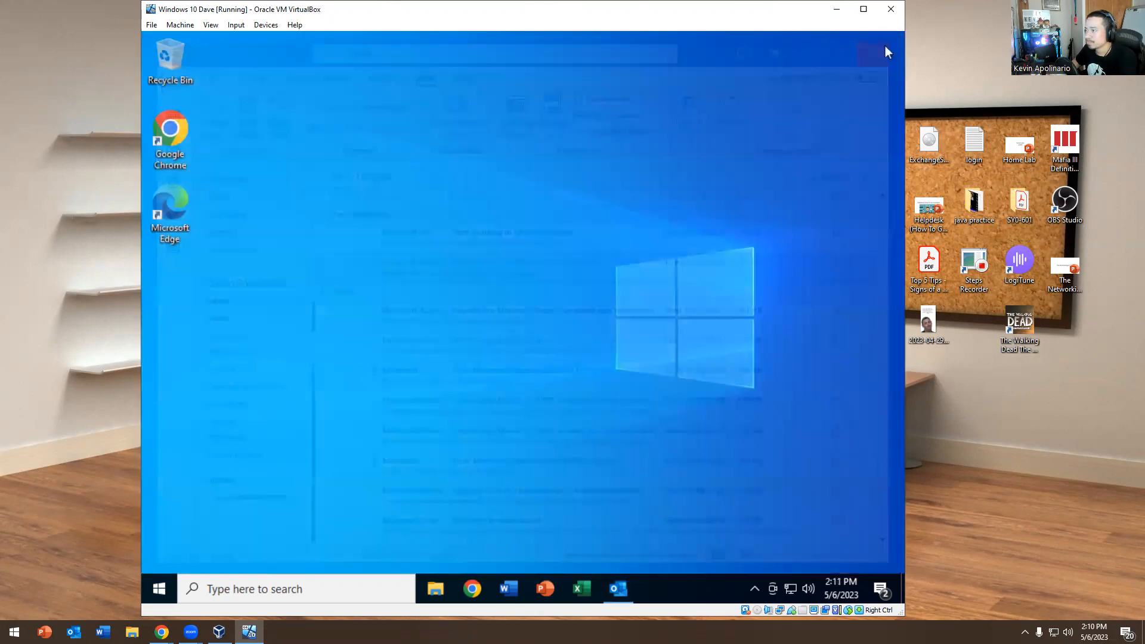